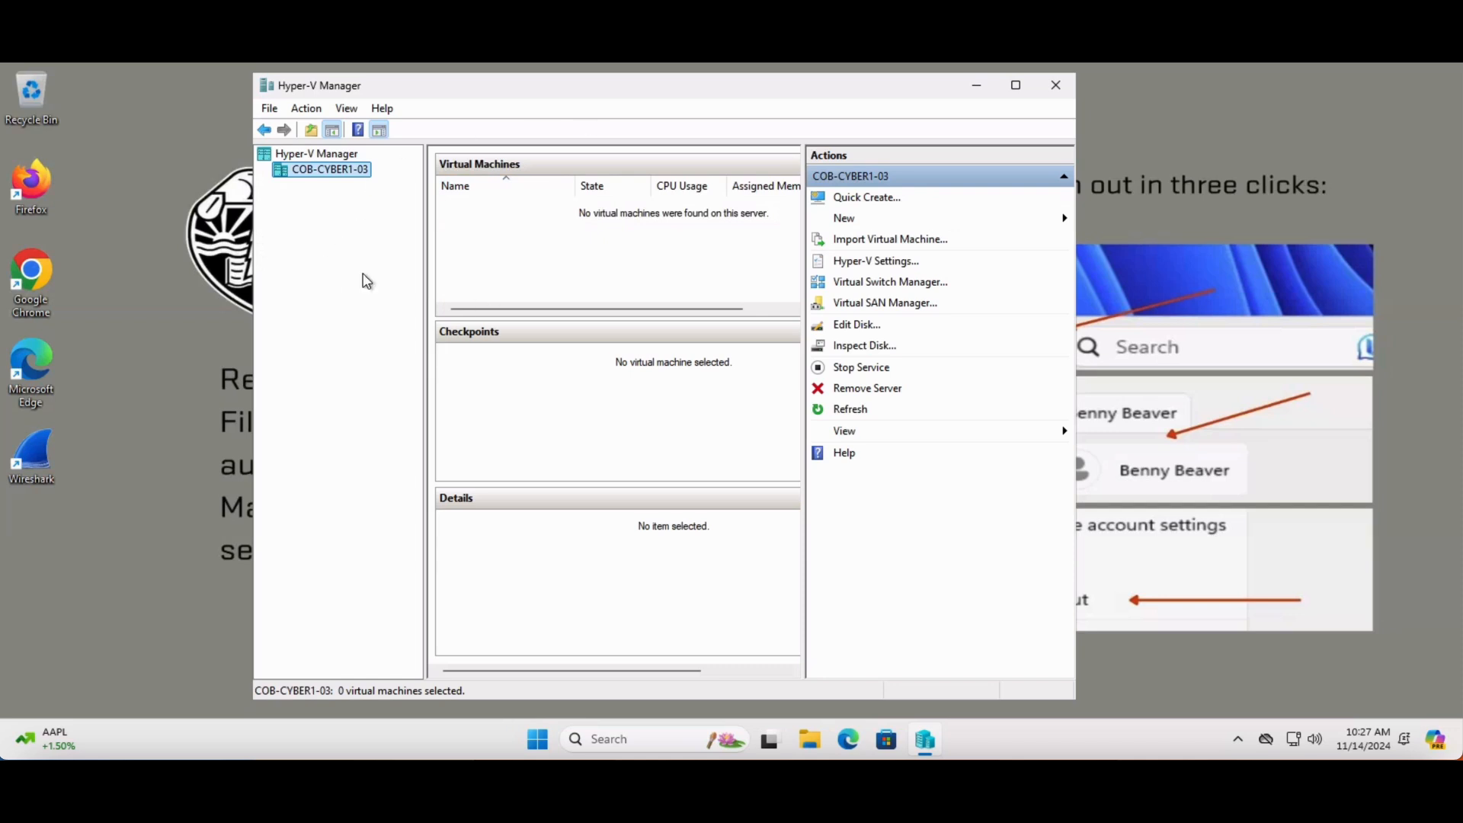
Find Windows PowerShell through the system search and launch it with administrator rights
click(623, 741)
text(Power)
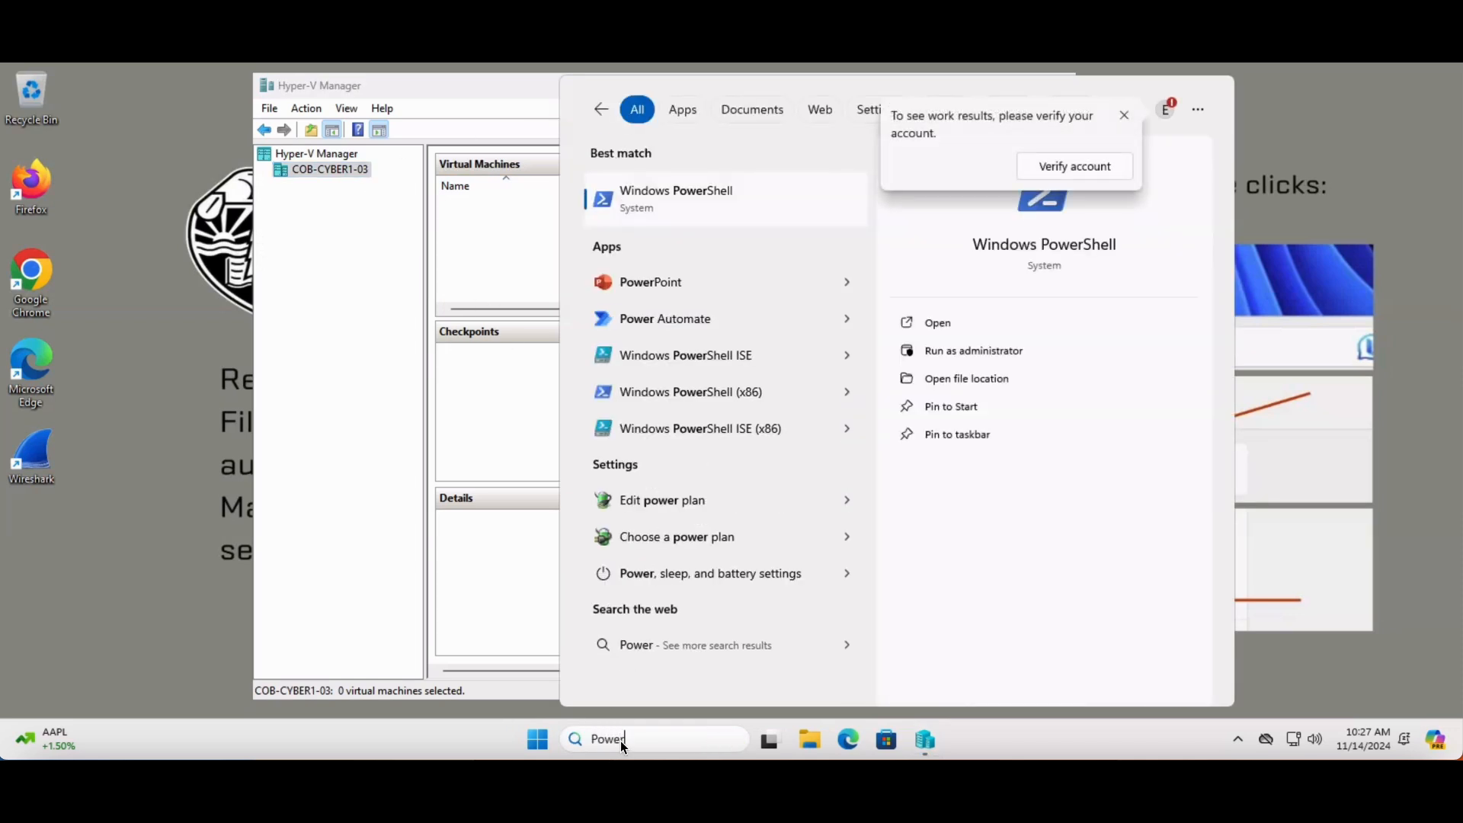
text(S)
click(1007, 351)
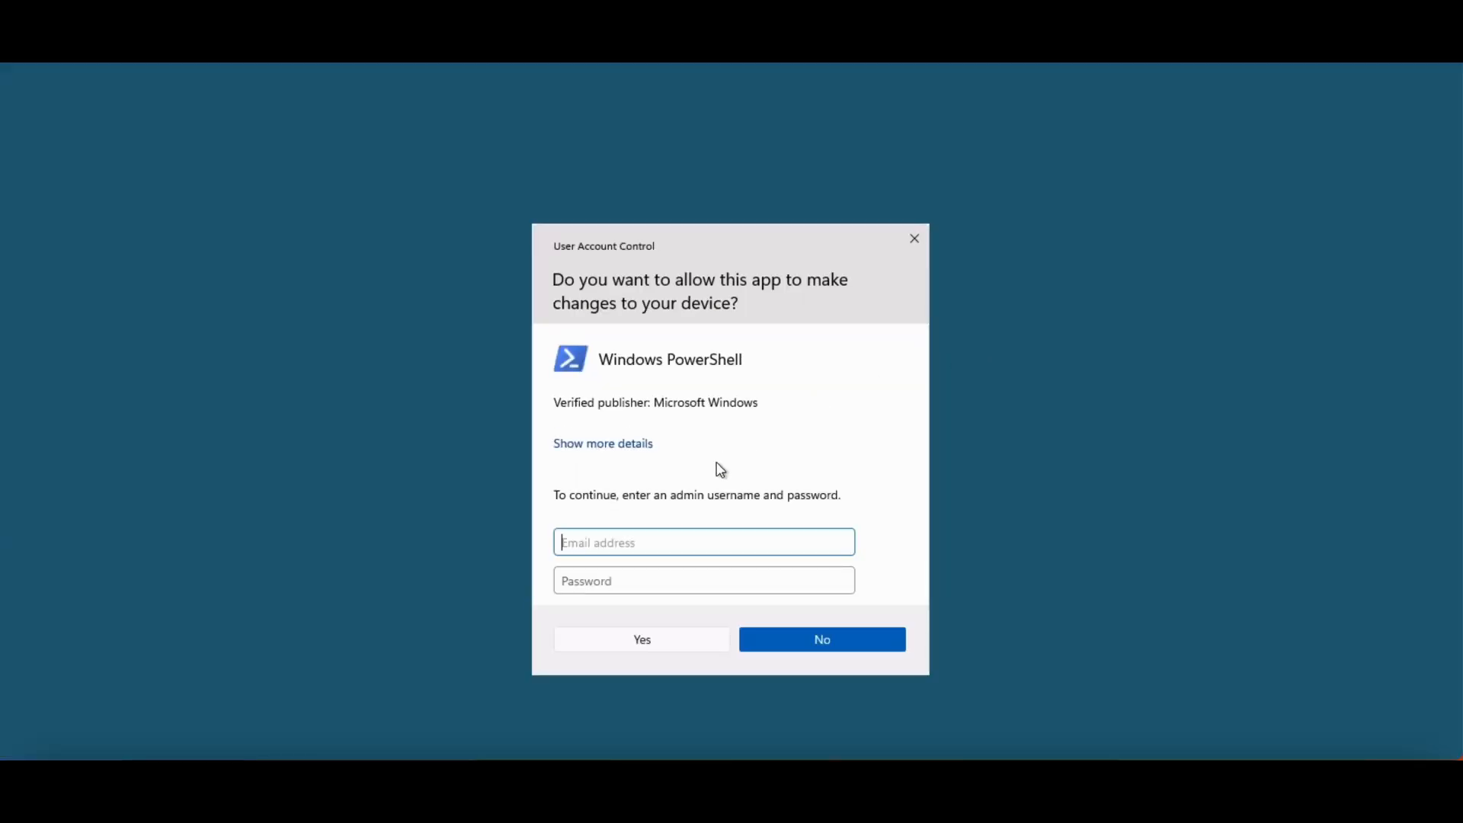
Enter the local administrator's username and password, and allow PowerShell to make changes to the device
text(.\EXAdmin)
click(644, 580)
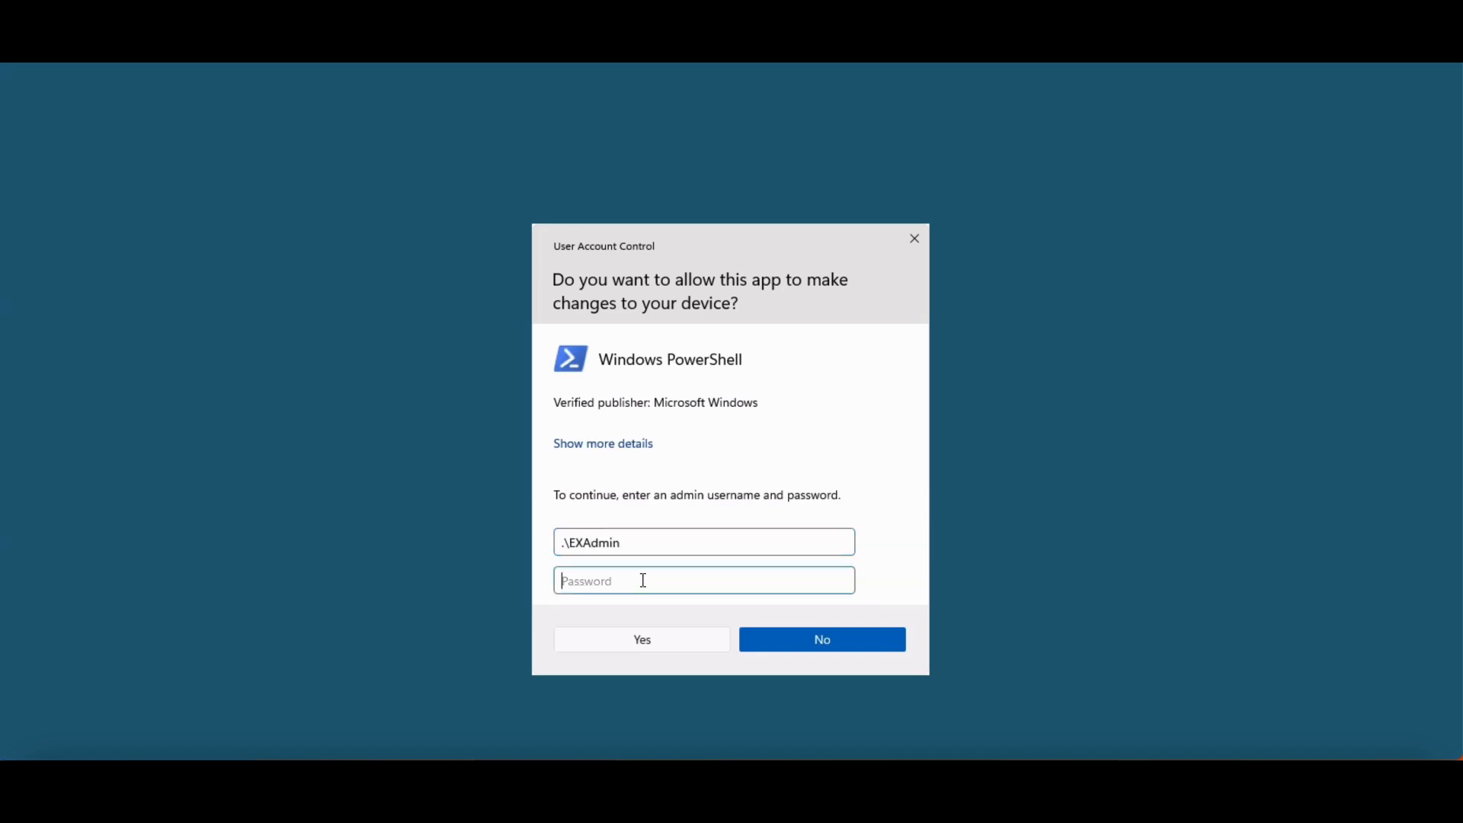
text(••••••••••)
click(633, 642)
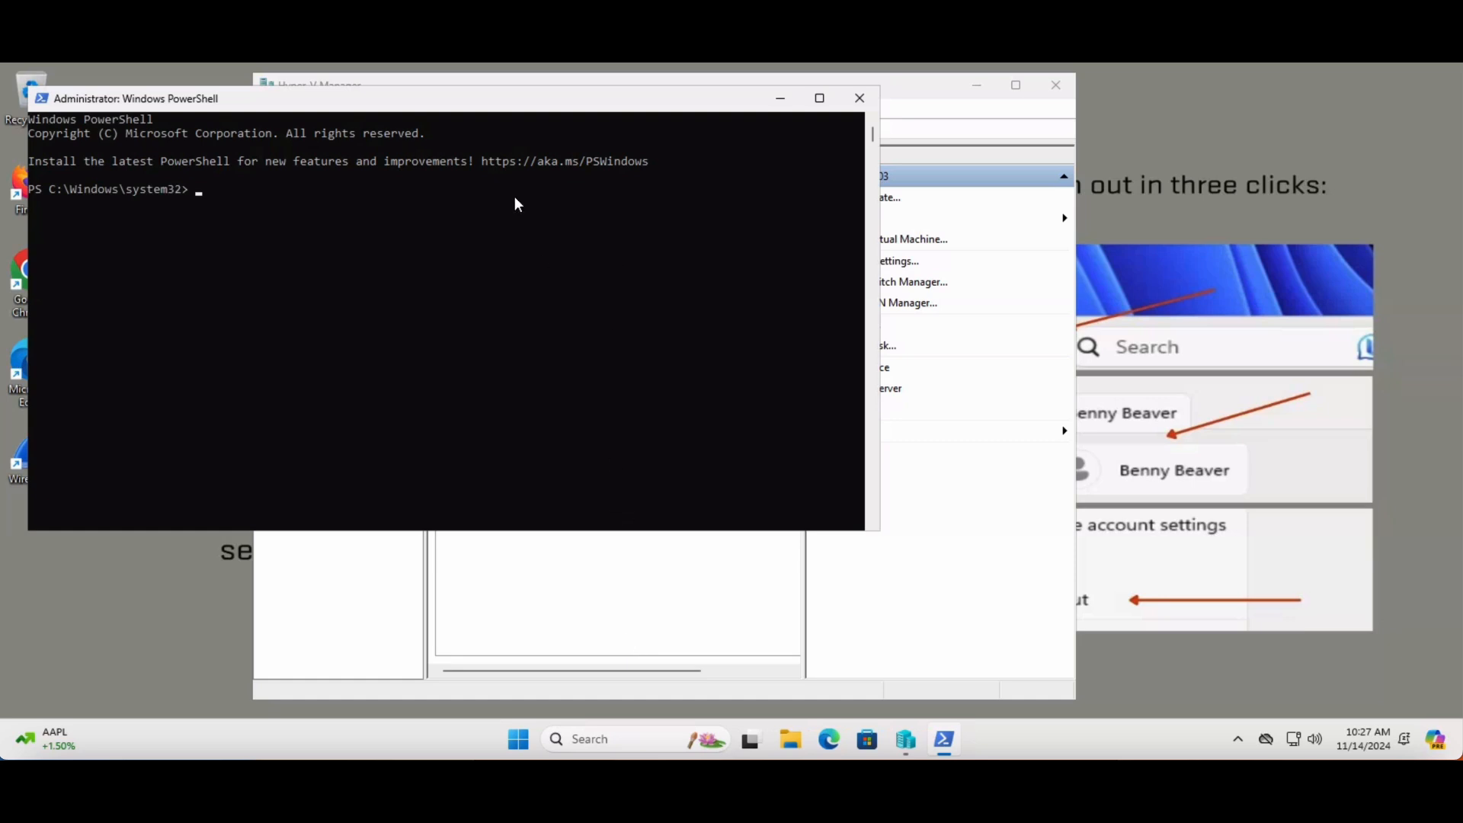
Change the PowerShell working directory to C:\BIS_Files\PowerShellScripts, going through the root of drive C
drag(394, 107, 610, 194)
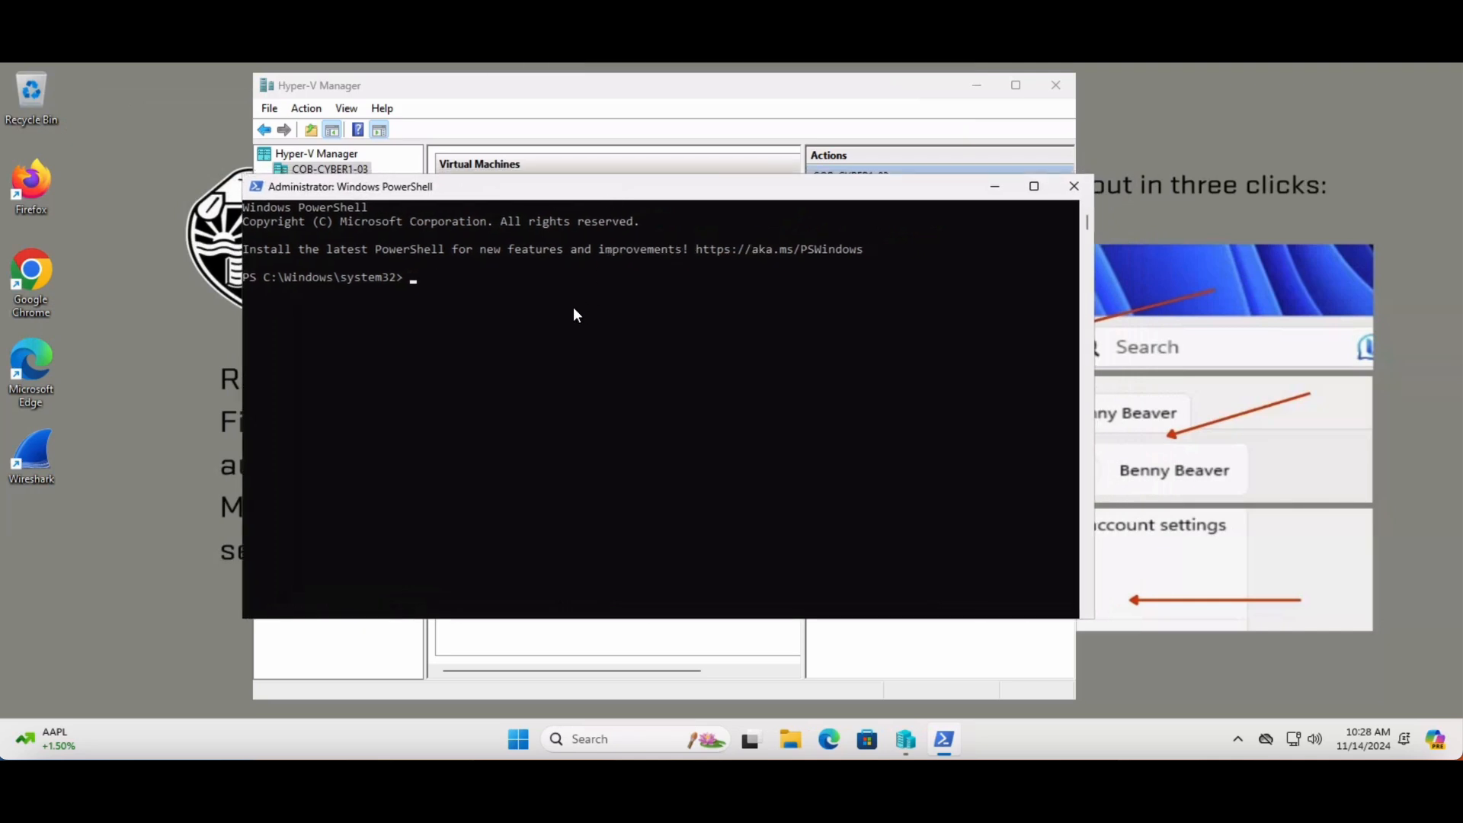
text(cd c:\)
key(Return)
text(cd .\B)
key(Tab)
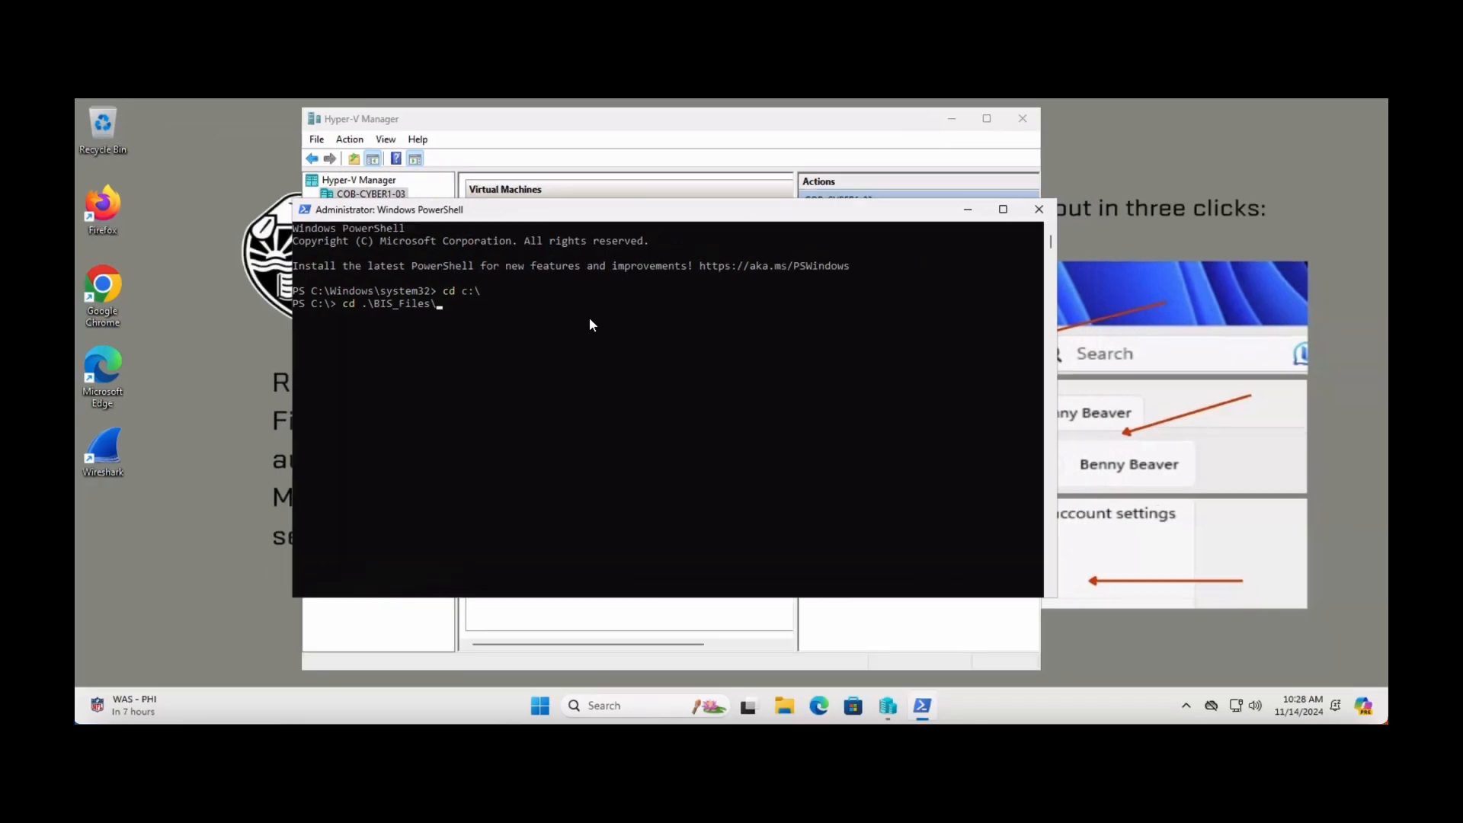
text(po)
key(Tab)
key(Return)
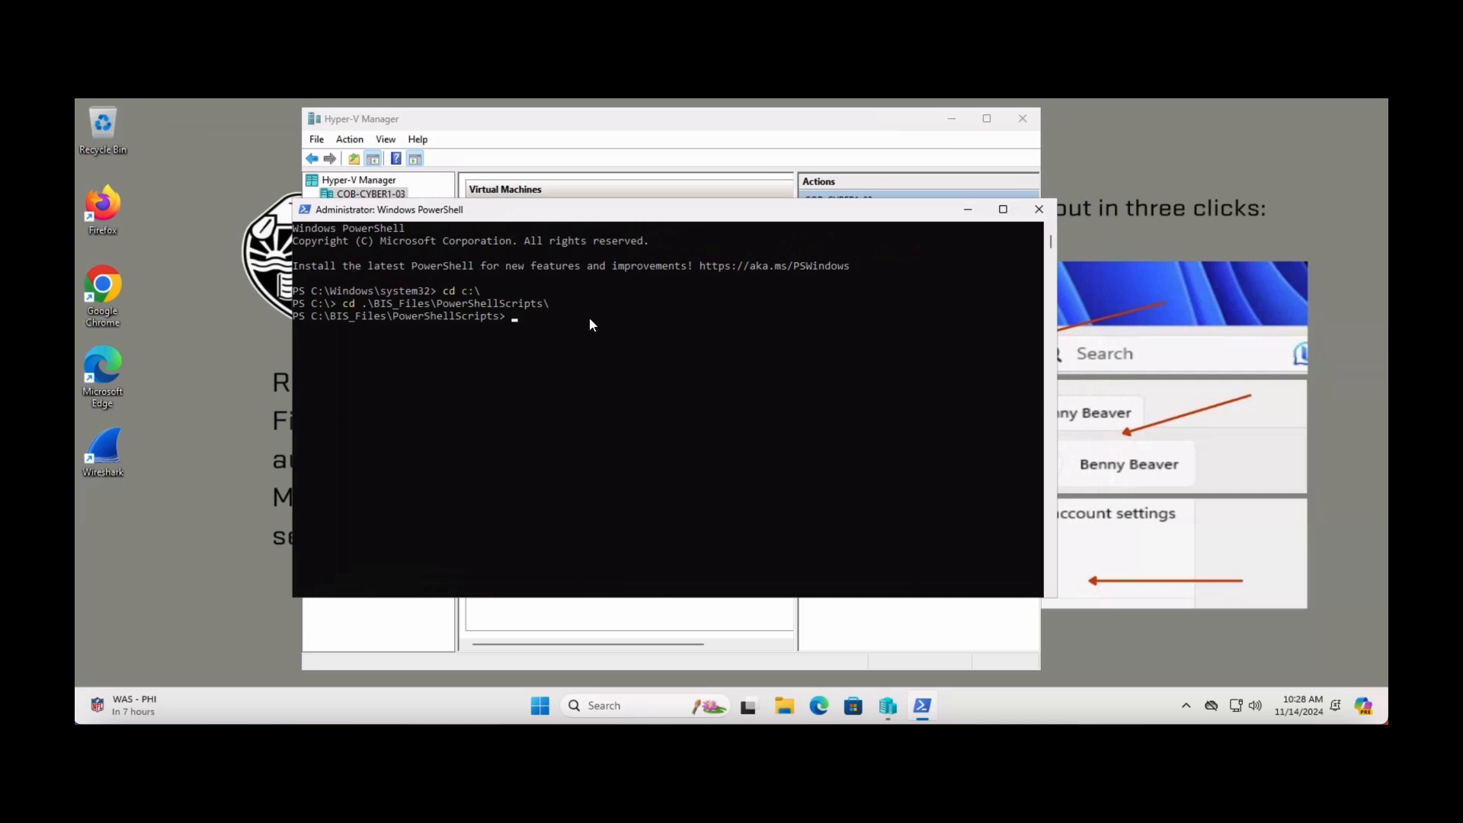
Run the PowerShell script that creates the MoreSegments_router virtual machine and its network adapters
text(more)
key(Tab)
key(Return)
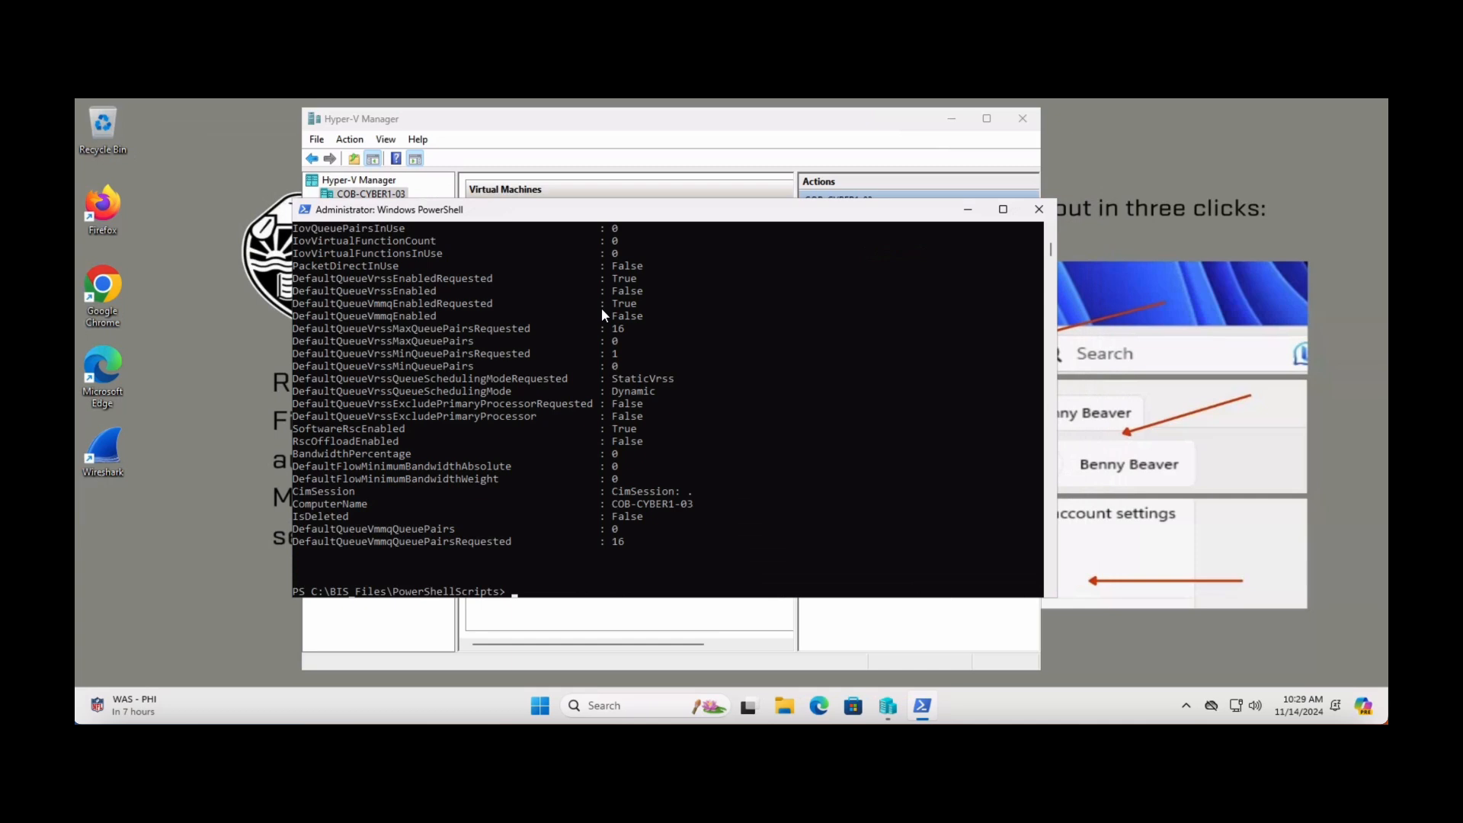
Run the Admin_OfficeNet_createVM.ps1 script to create the Admin_OfficeNet virtual machine
text(admin)
key(Tab)
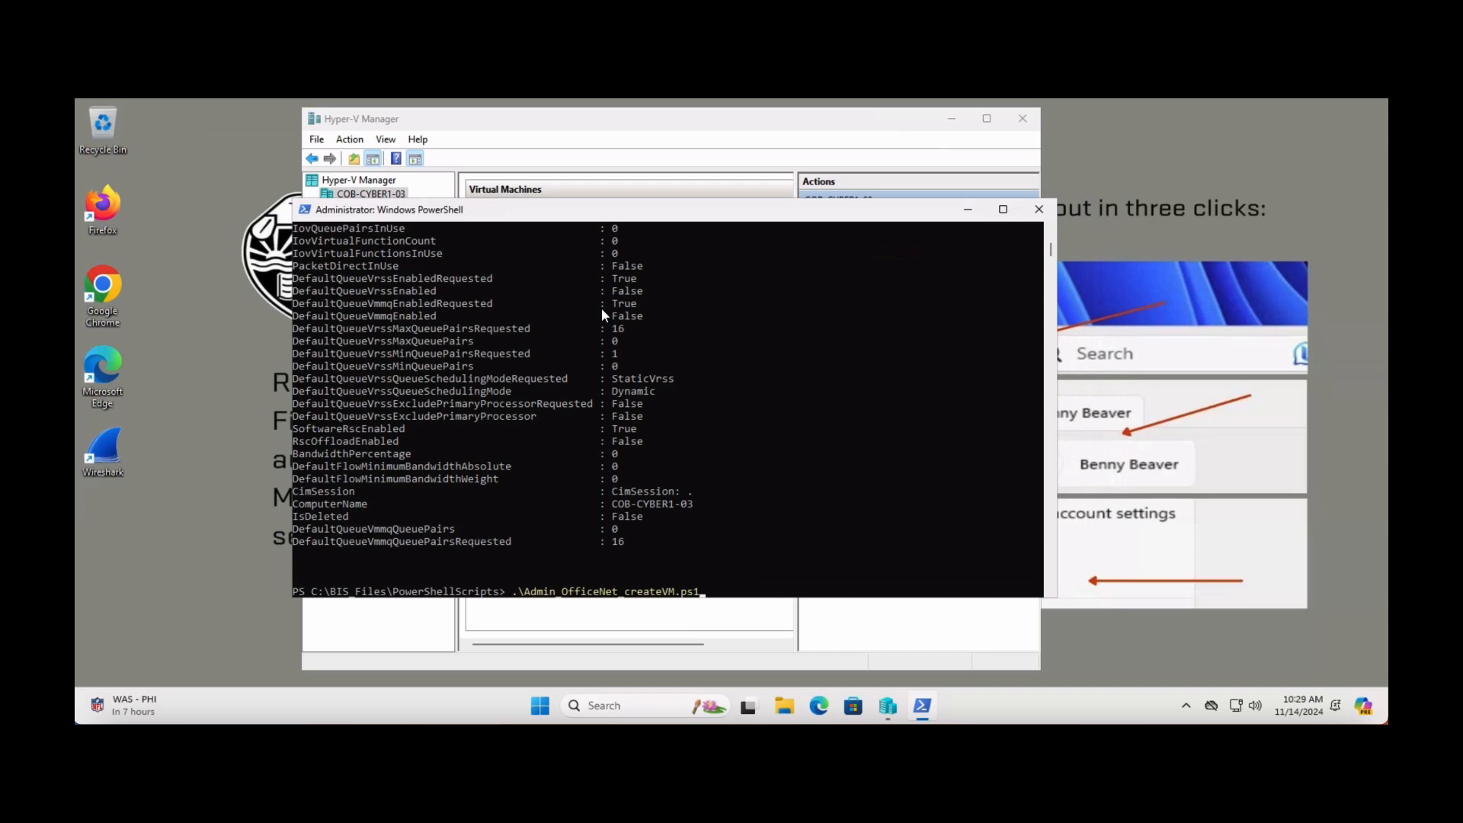
key(Return)
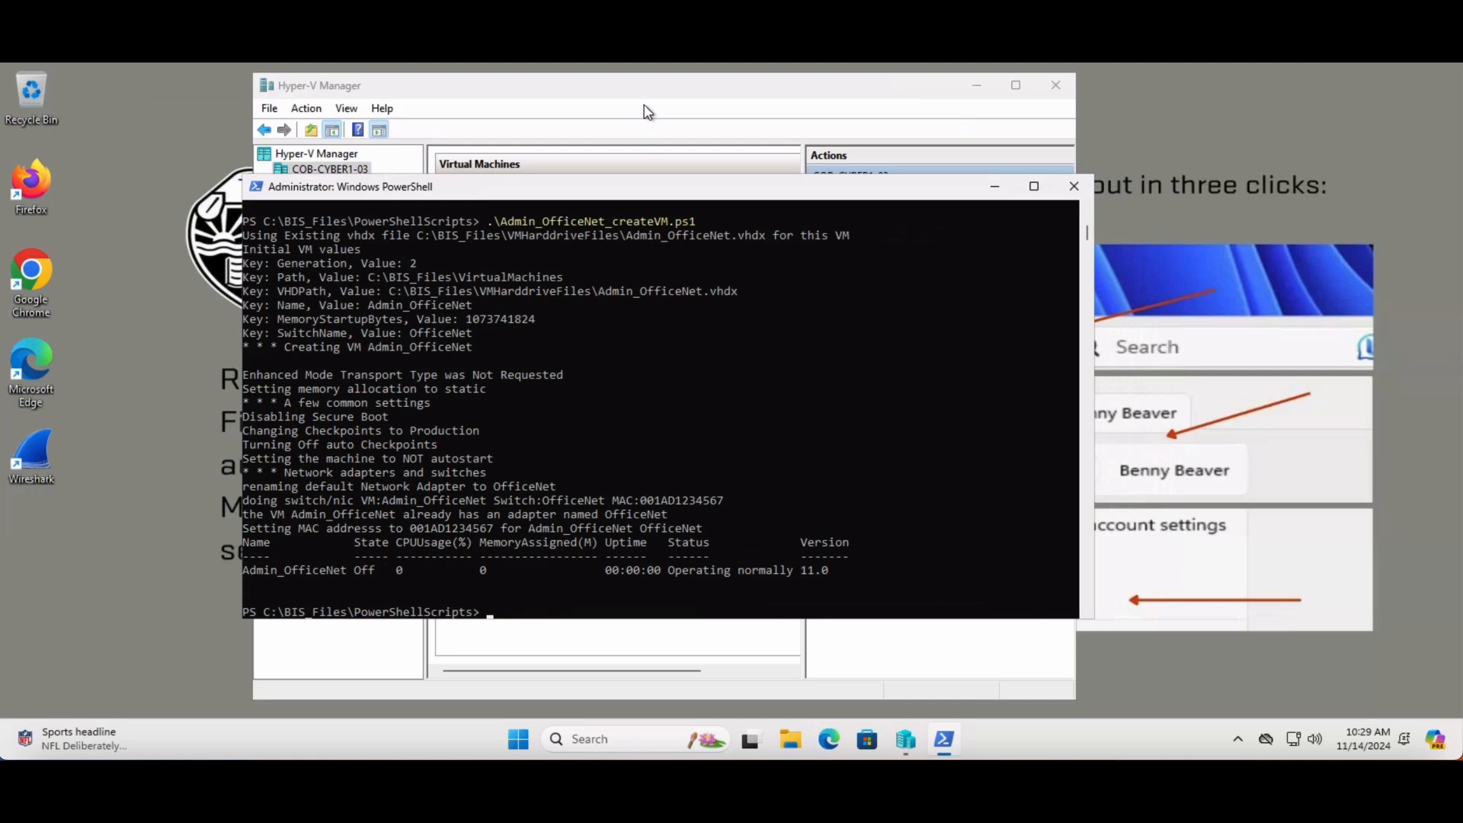
Switch to Hyper-V Manager and open the settings of the MoreSegments_router virtual machine
click(647, 112)
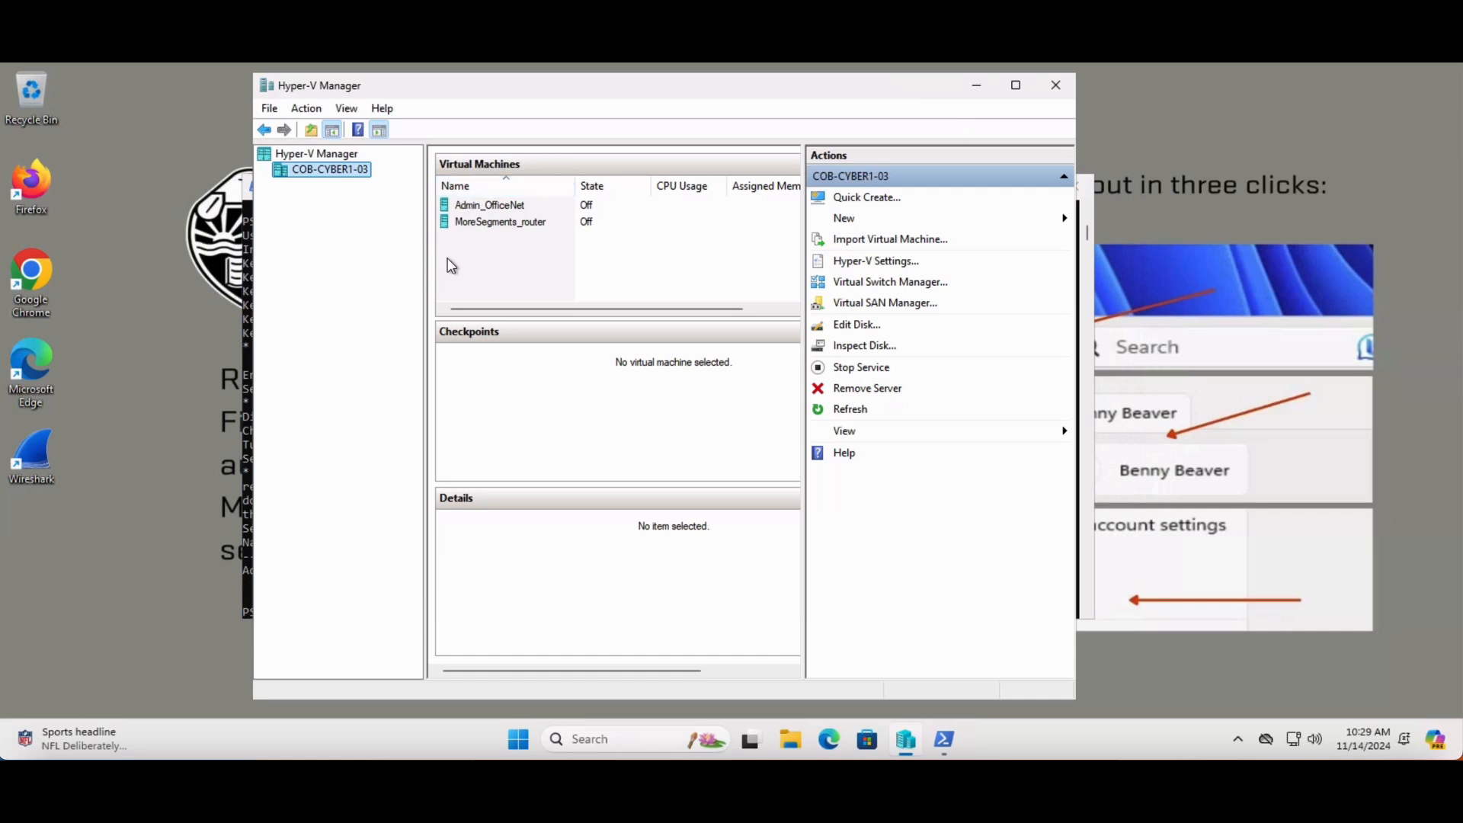
click(489, 225)
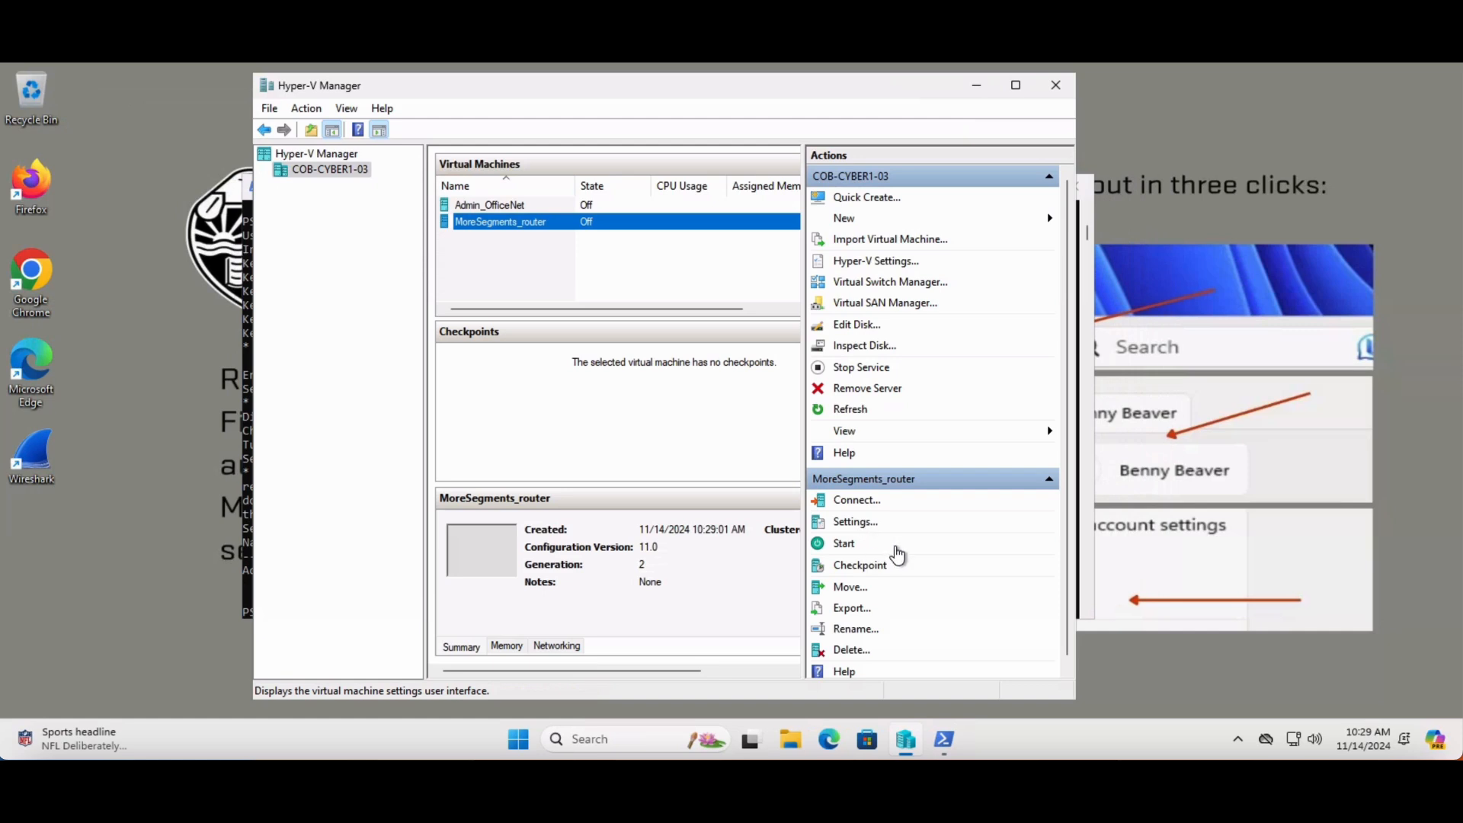
right_click(516, 230)
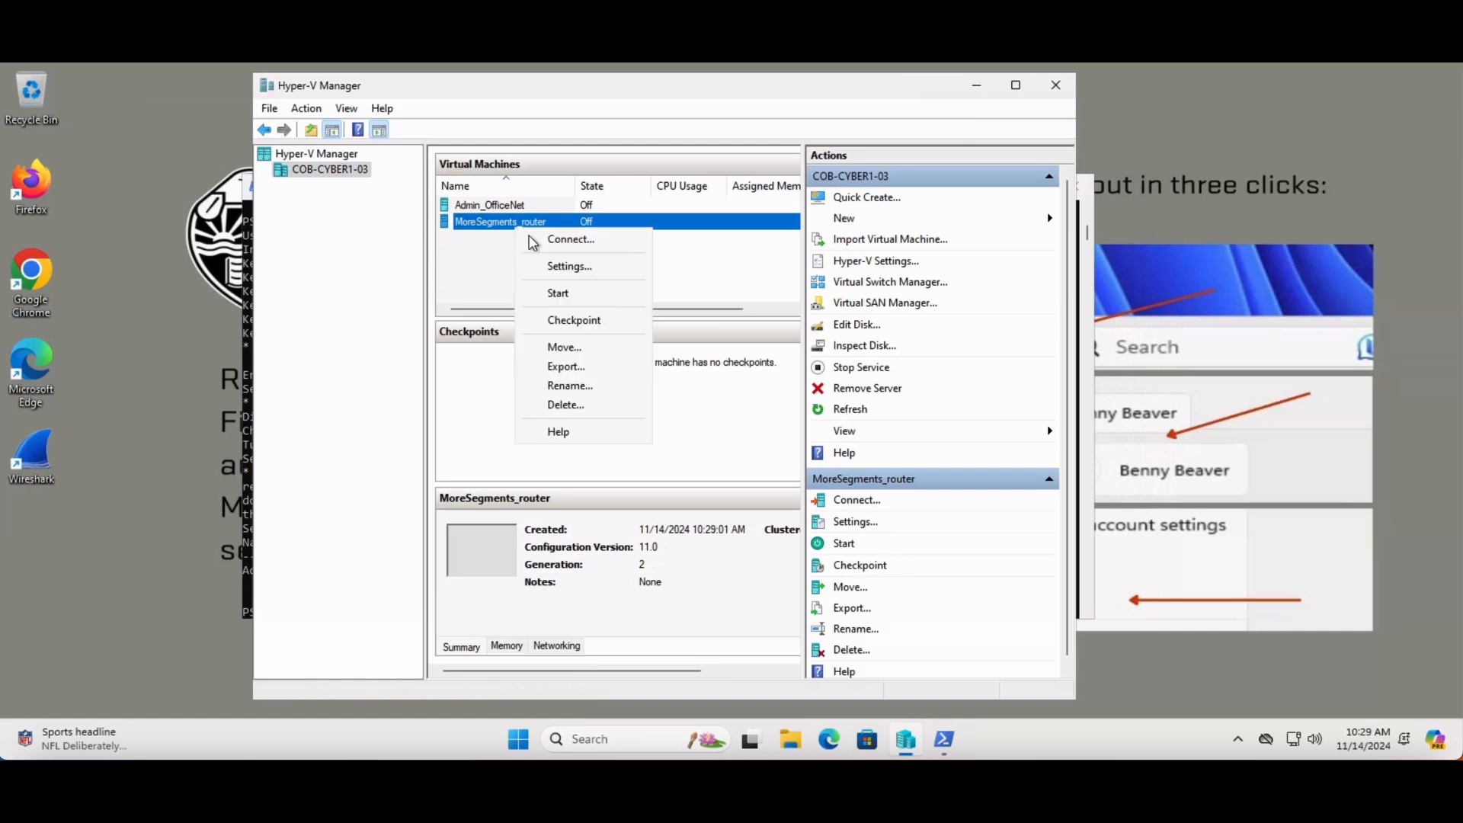
click(557, 267)
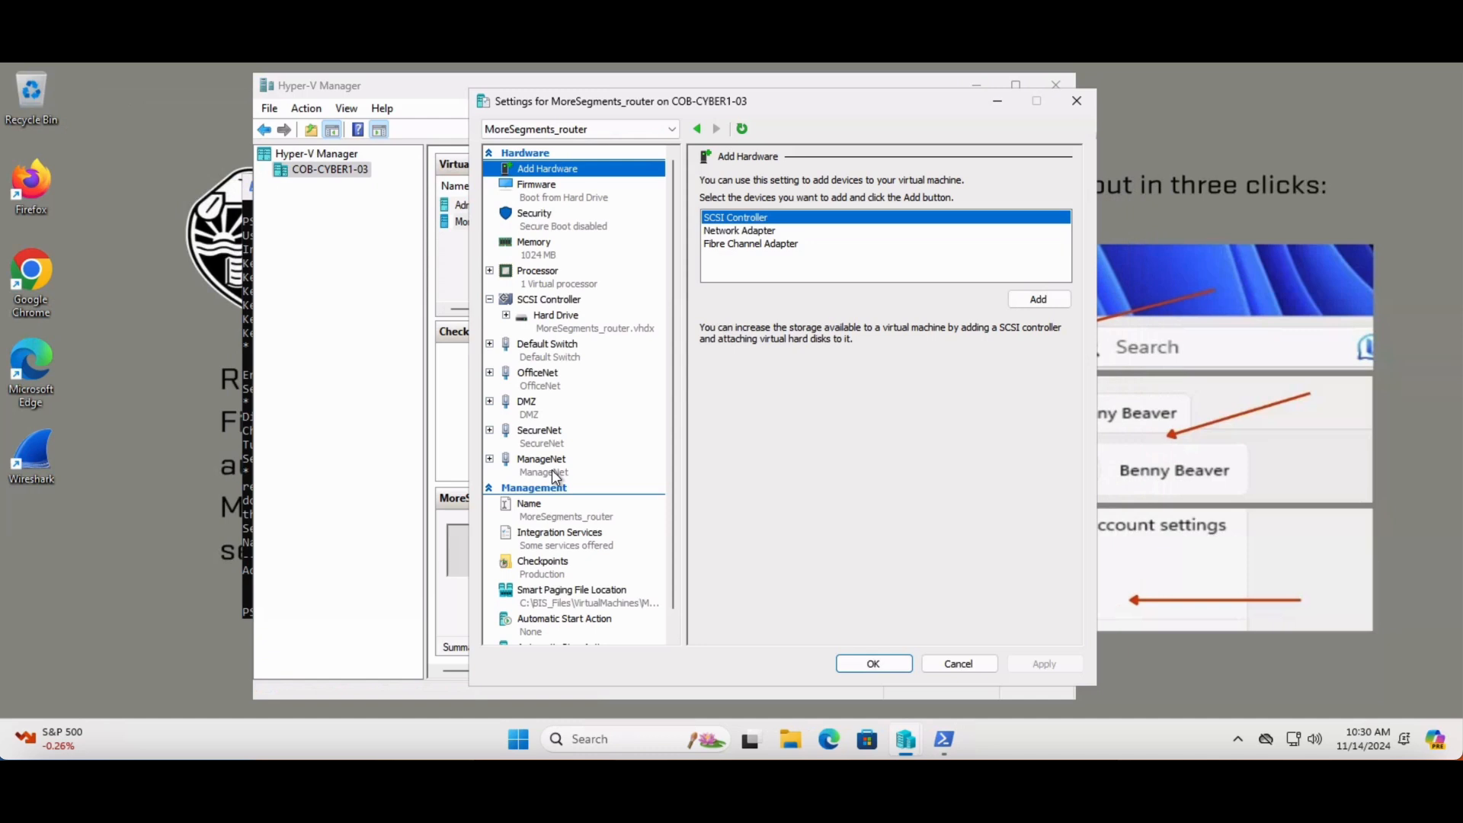
Check the static MAC addresses in the advanced features of the router's ManageNet and SecureNet adapters
click(492, 459)
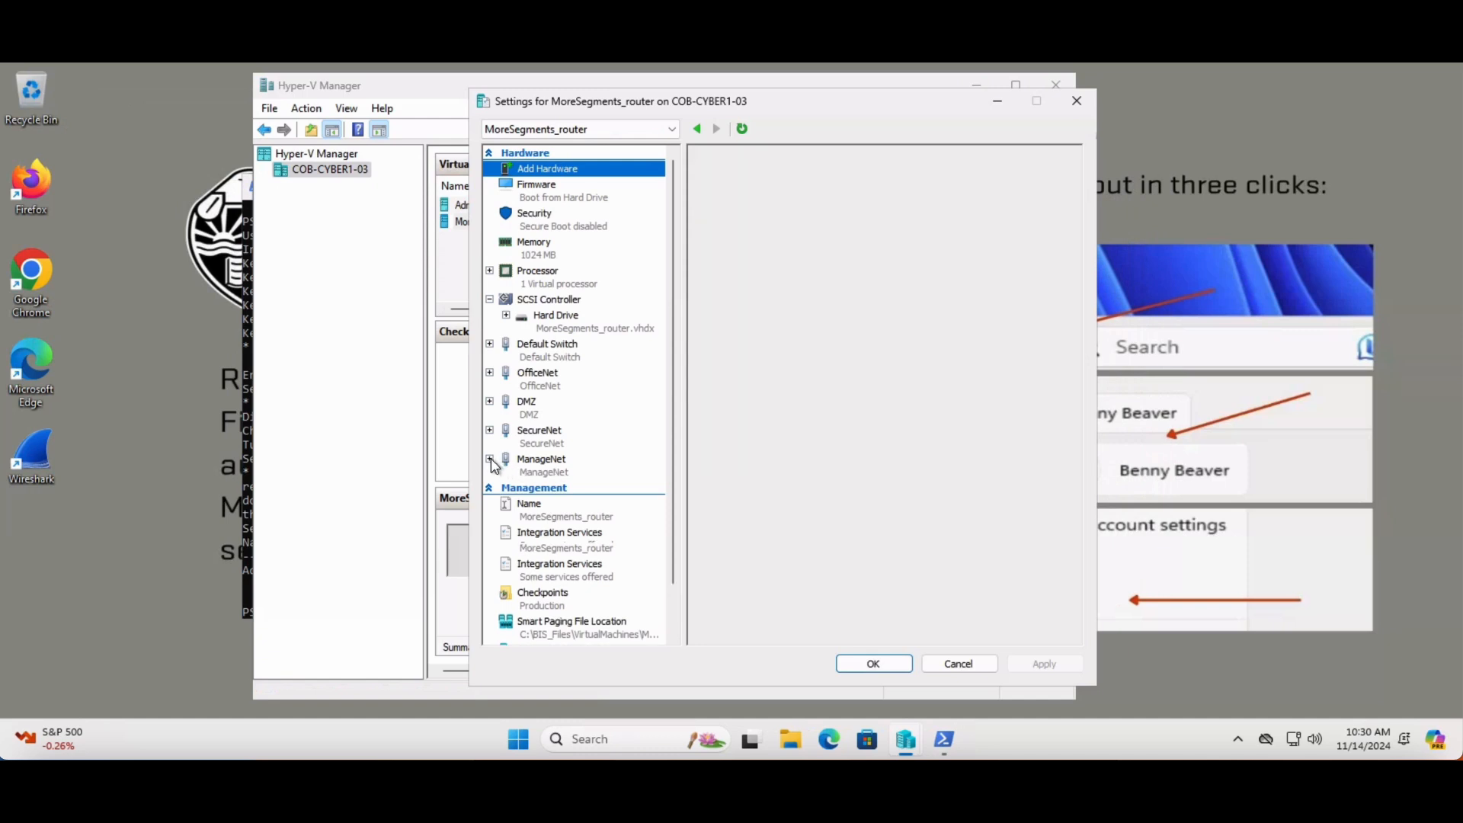
click(555, 504)
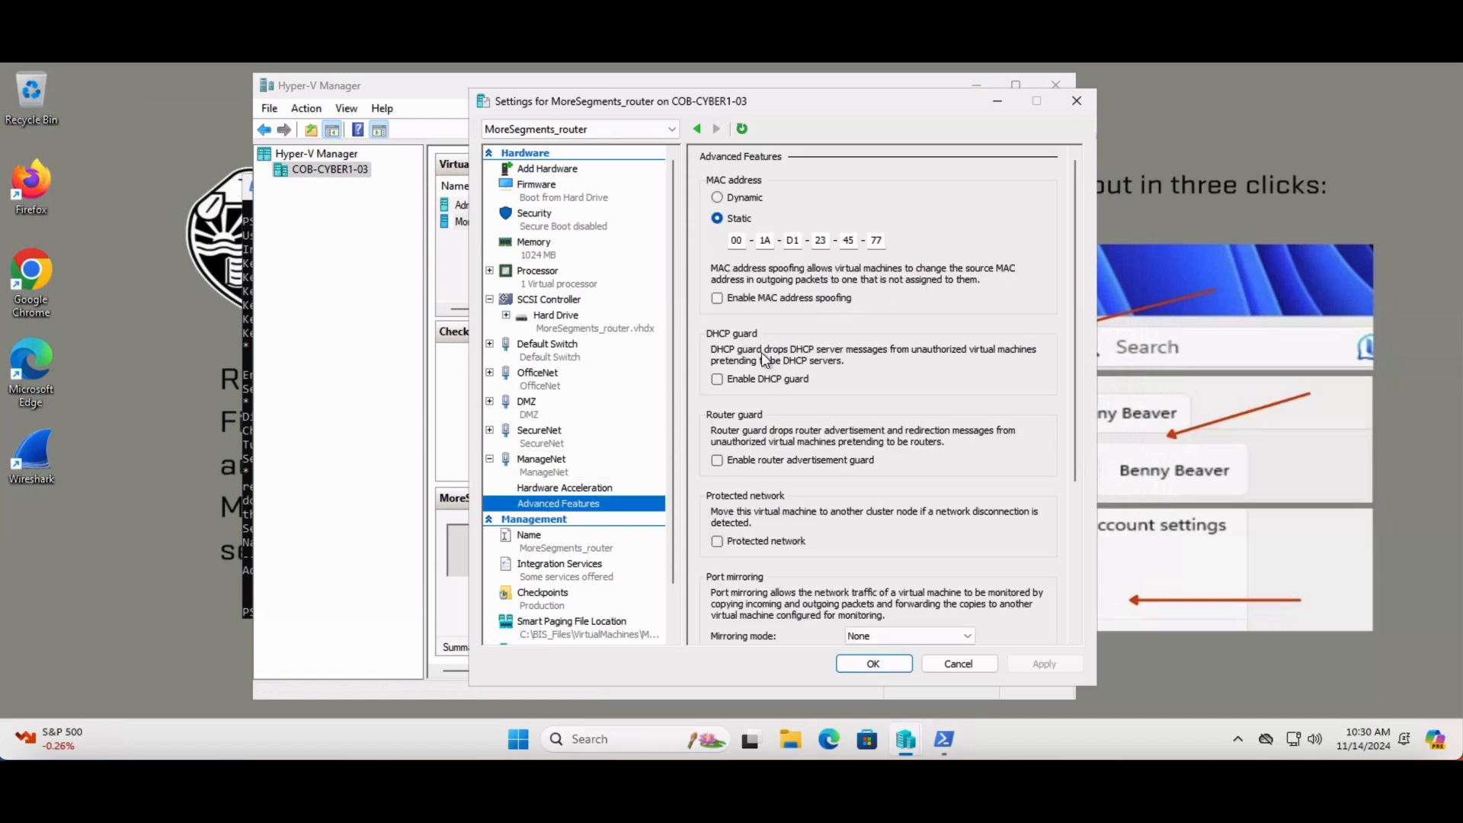
click(492, 432)
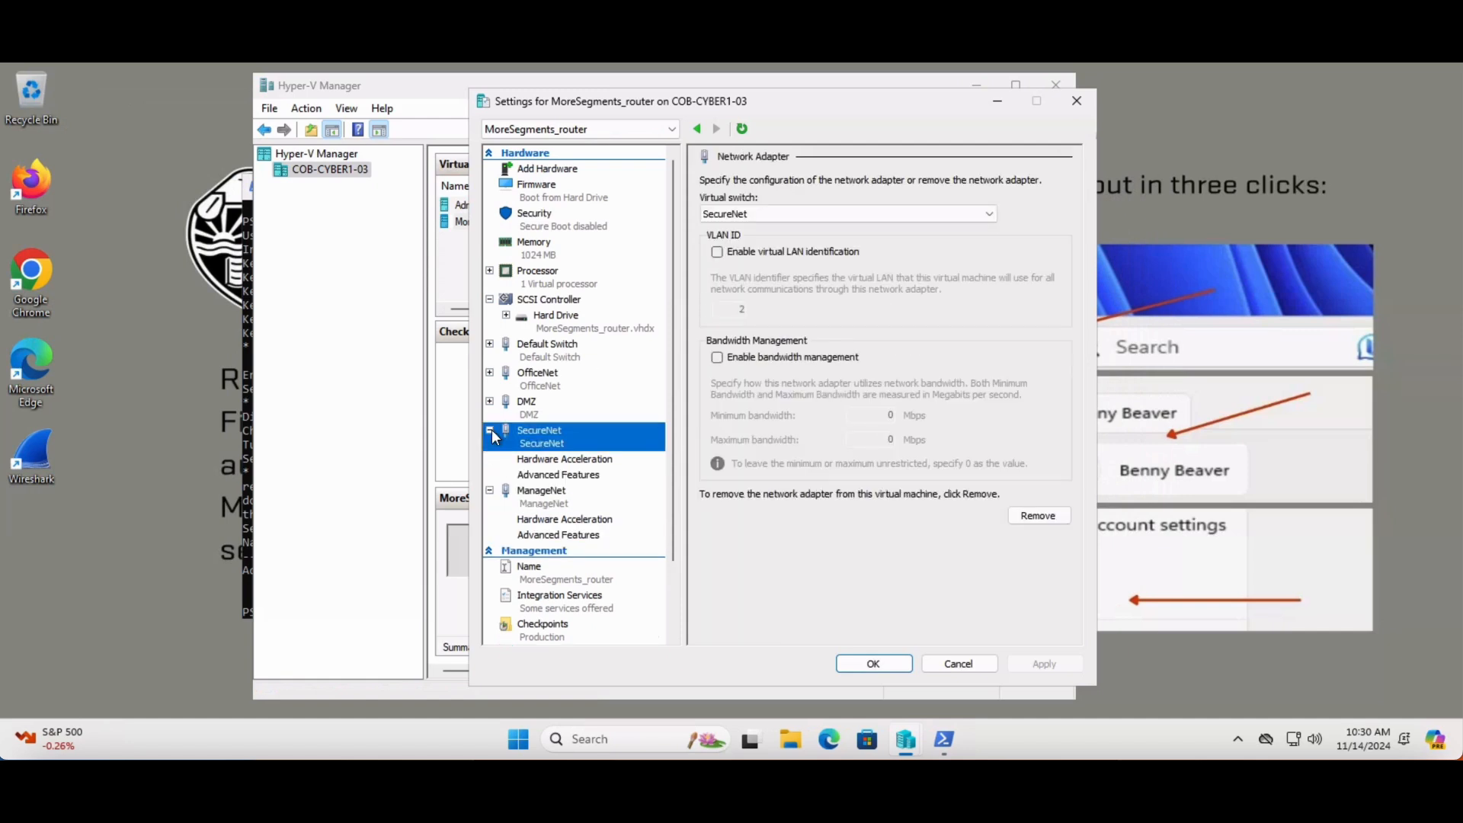
click(581, 477)
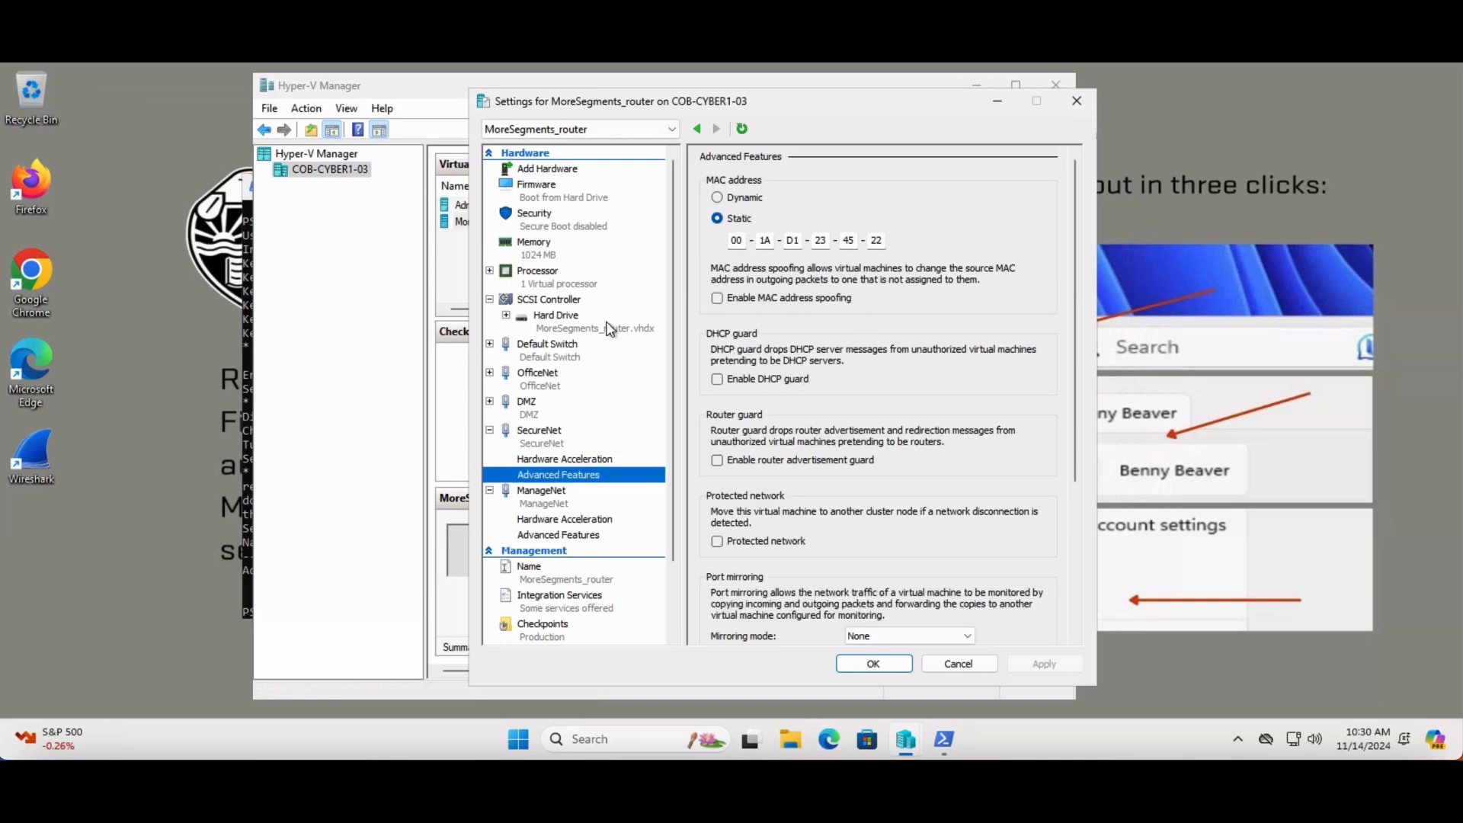
Check the MAC addresses in the advanced features of the DMZ and OfficeNet adapters, and close the router's settings
click(492, 403)
click(564, 446)
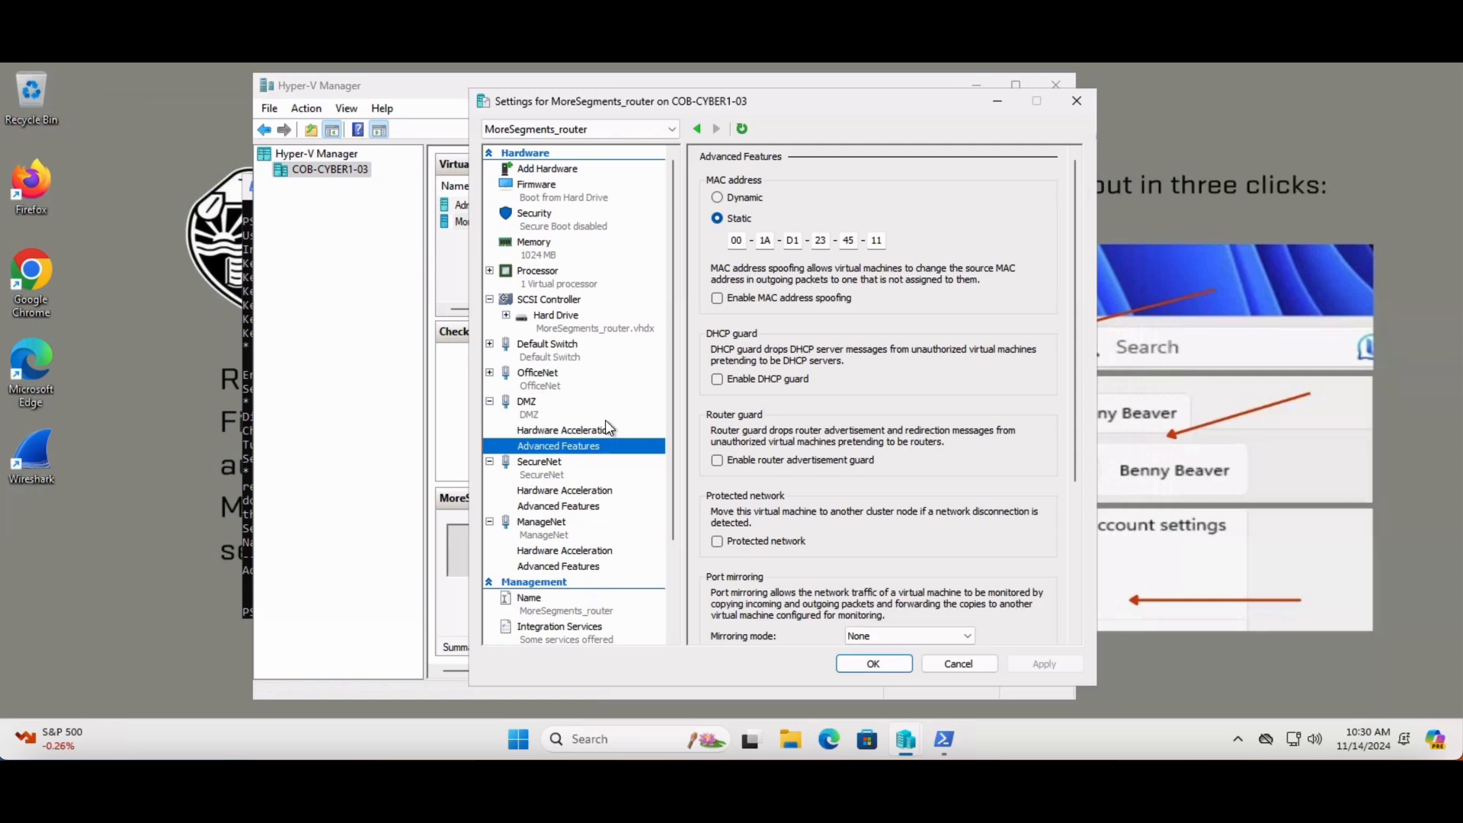
double_click(496, 381)
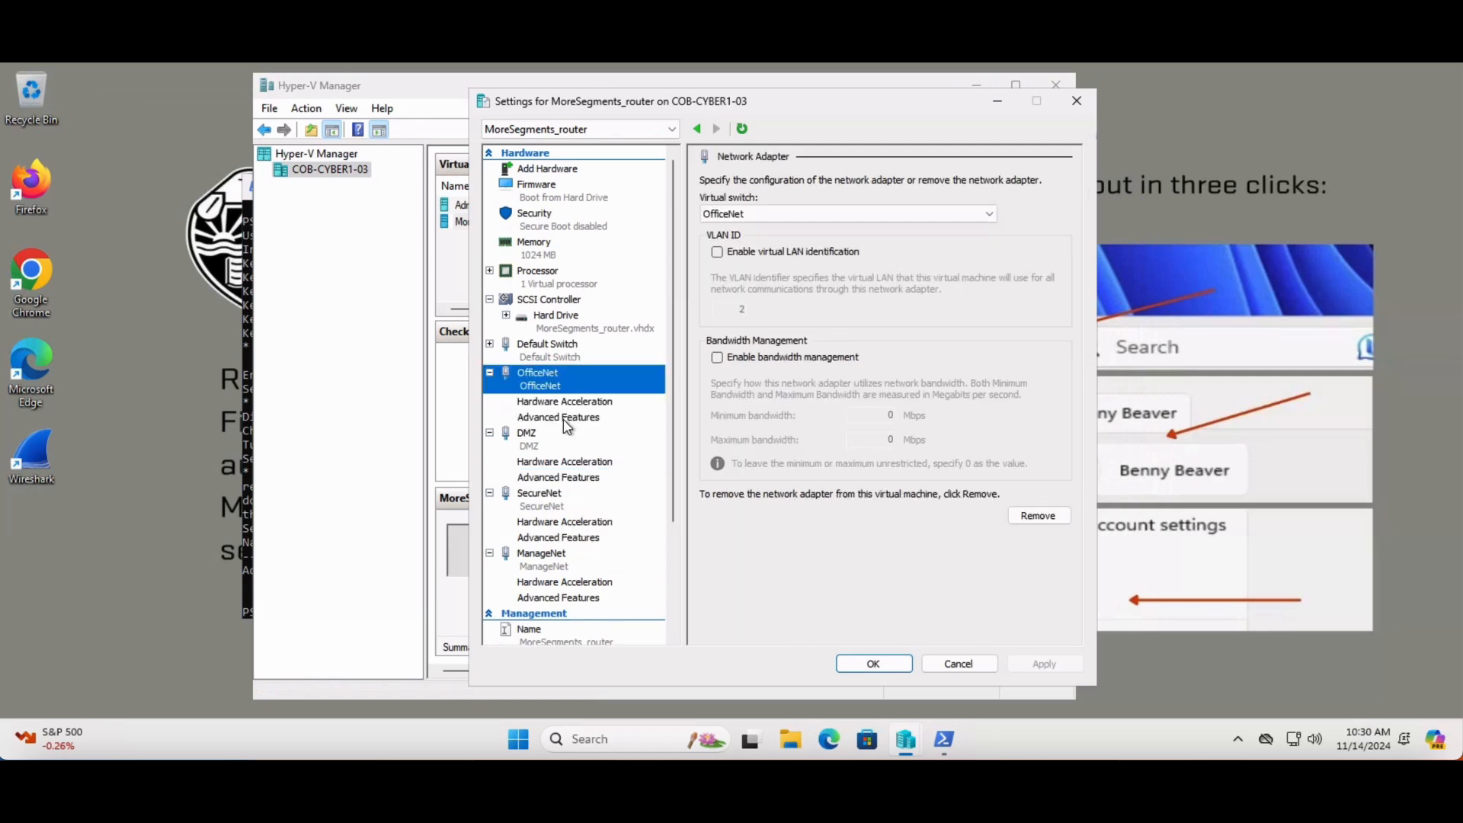
click(568, 421)
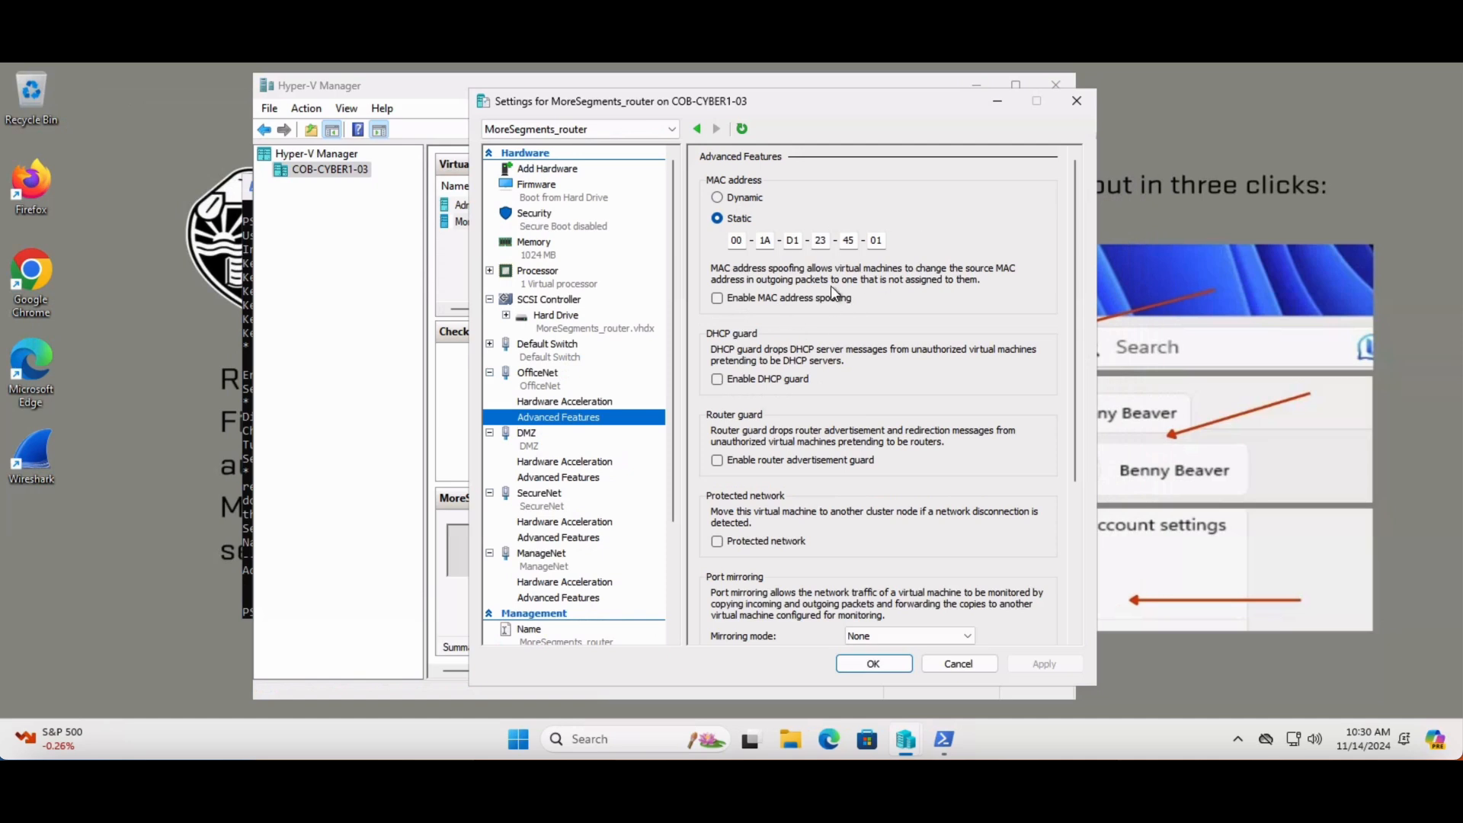
click(1076, 102)
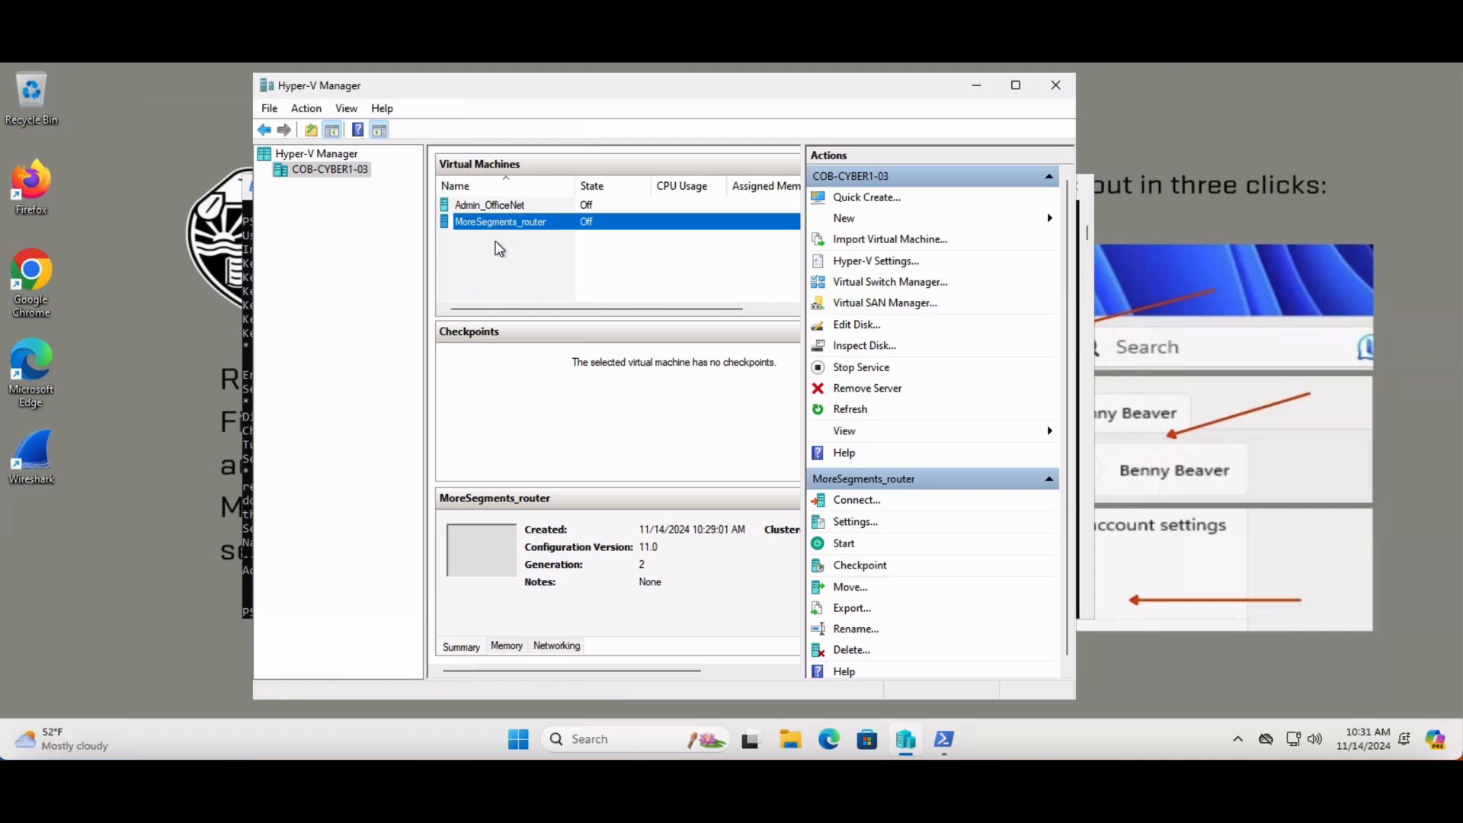
Connect to the MoreSegments_router virtual machine and start it
click(613, 143)
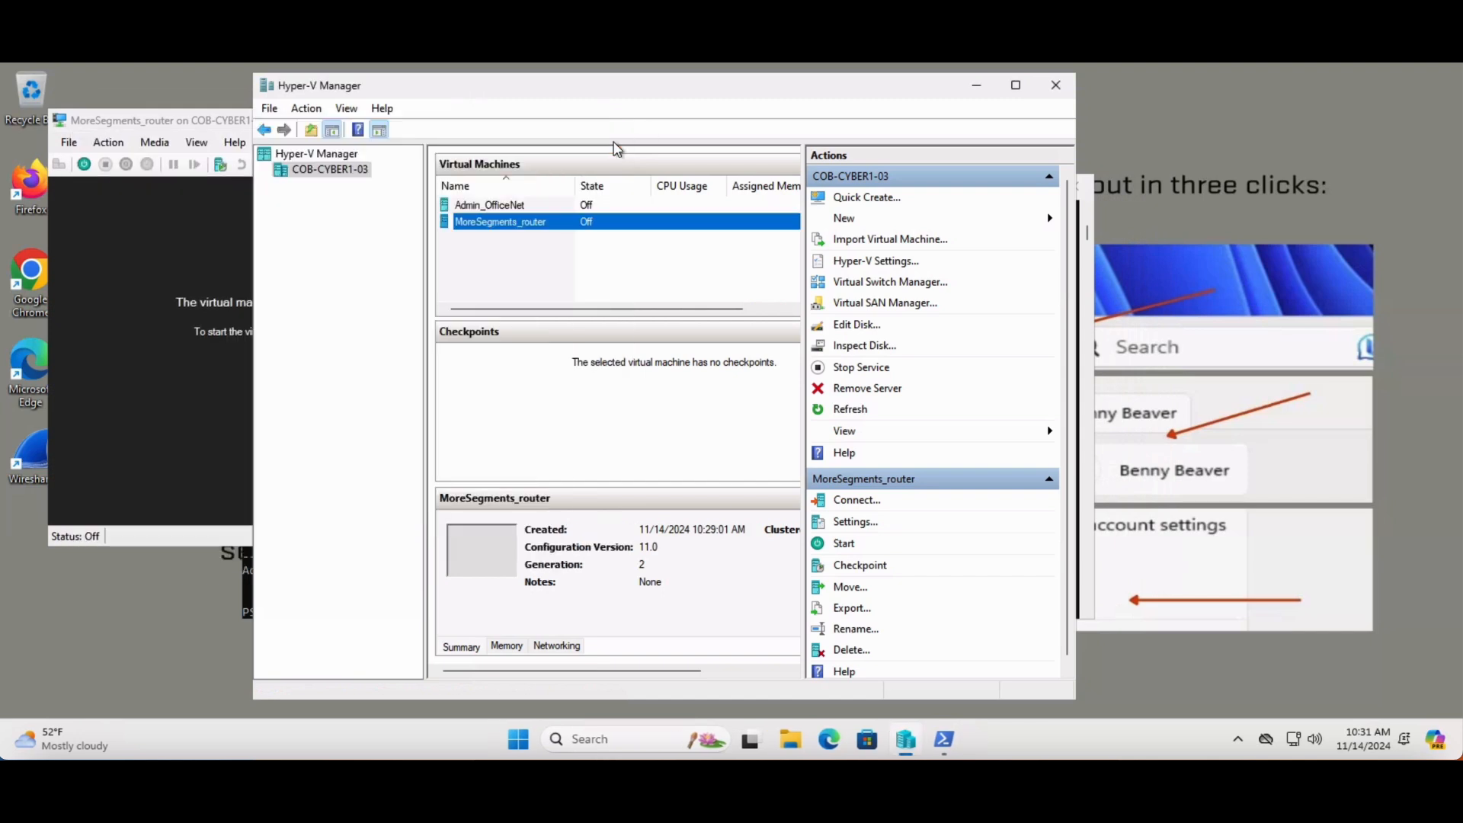
click(204, 310)
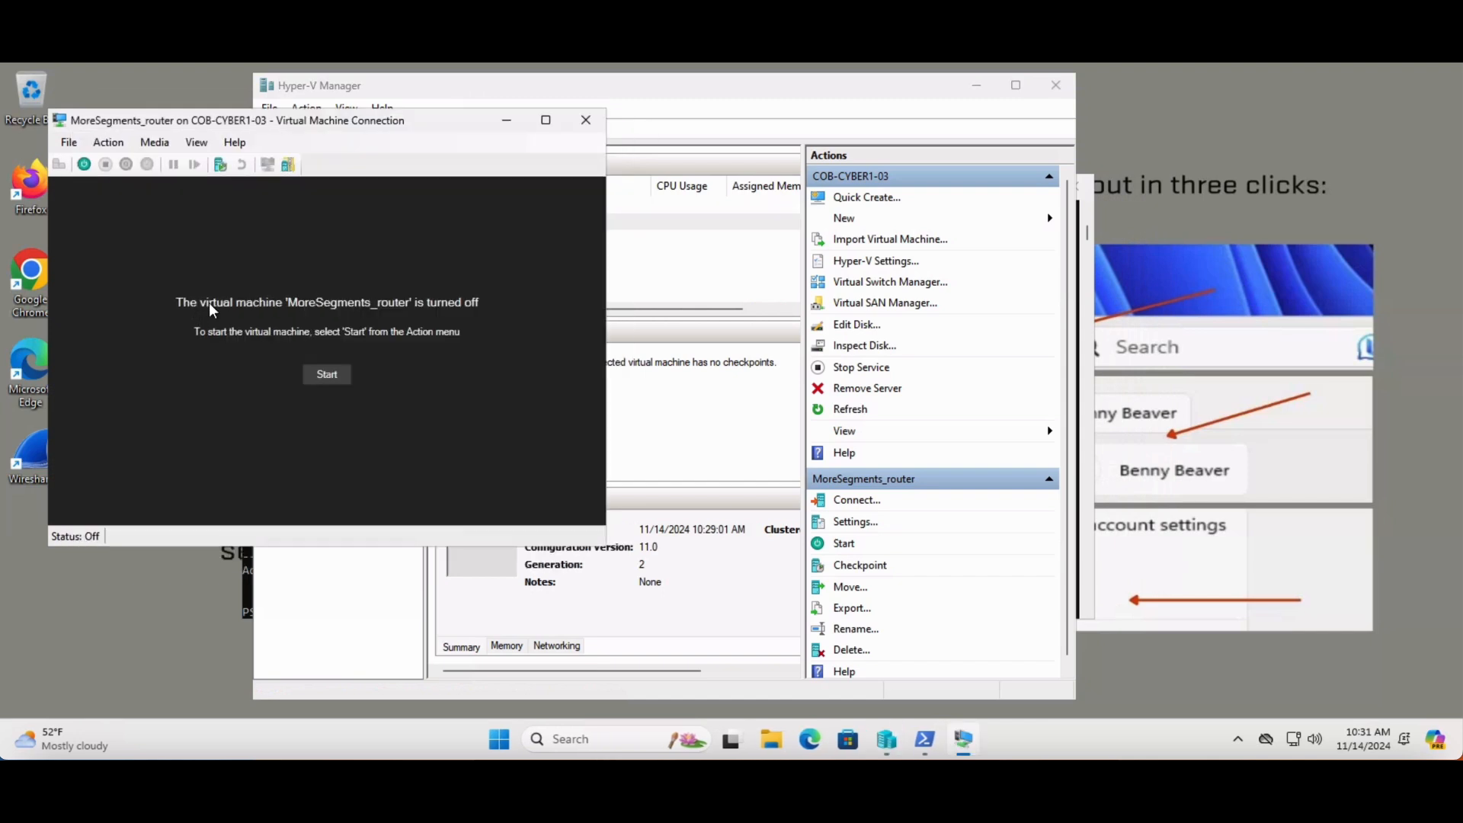
click(326, 375)
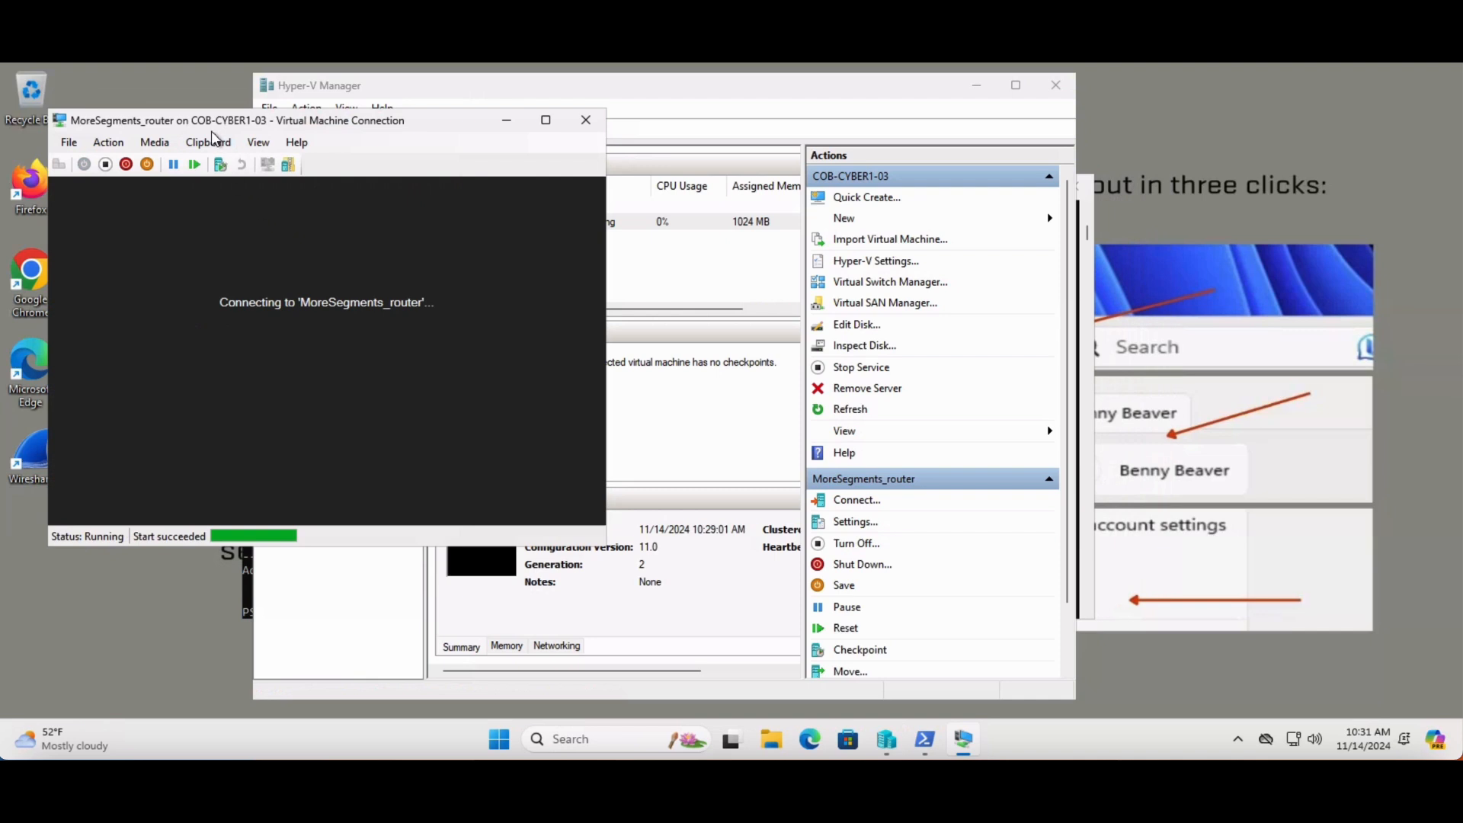
Set the MoreSegments_router connection window's zoom level to 75% and move it to the right side of the desktop
click(257, 146)
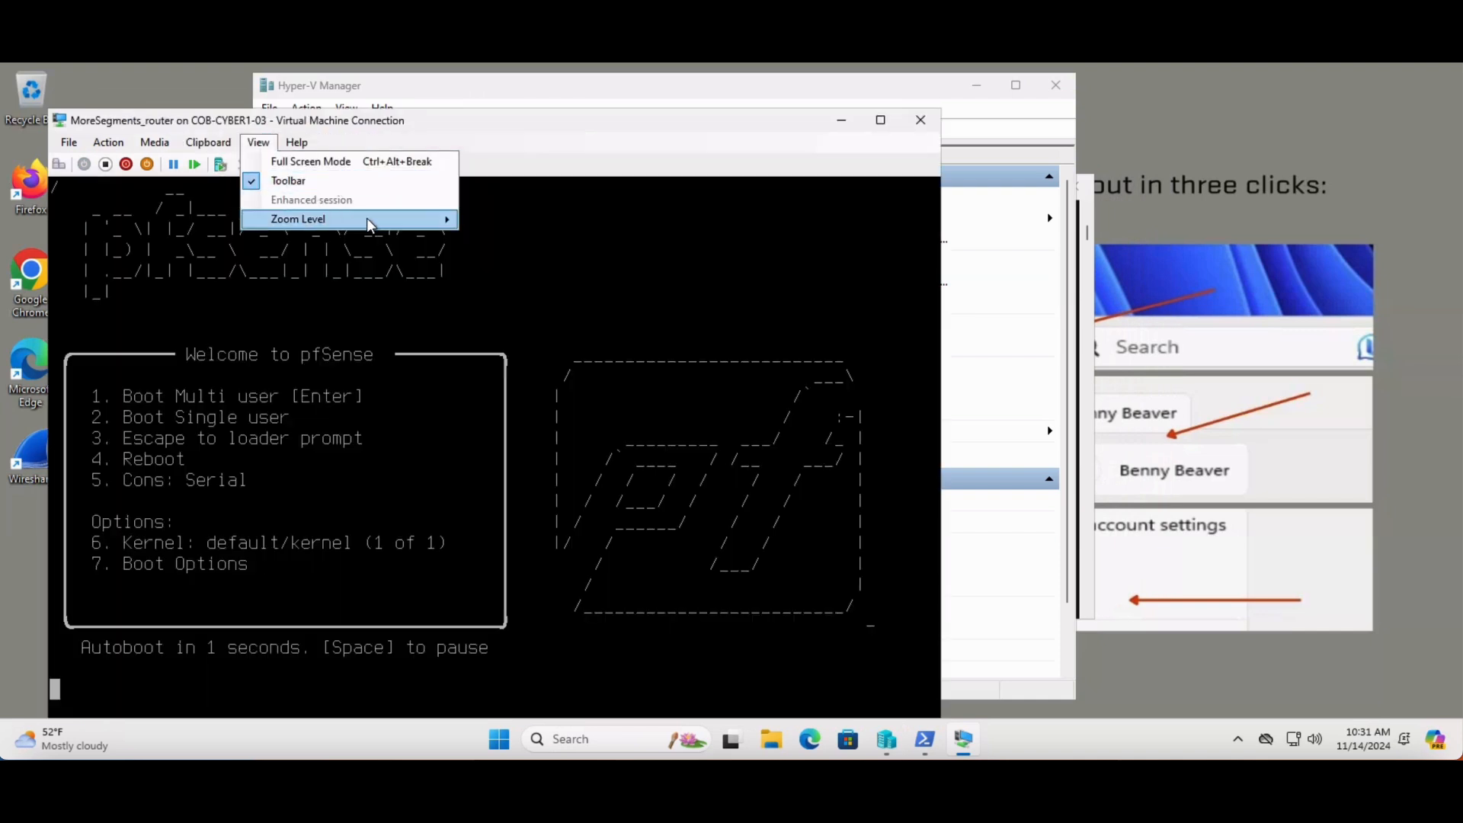
mouse_move(368, 221)
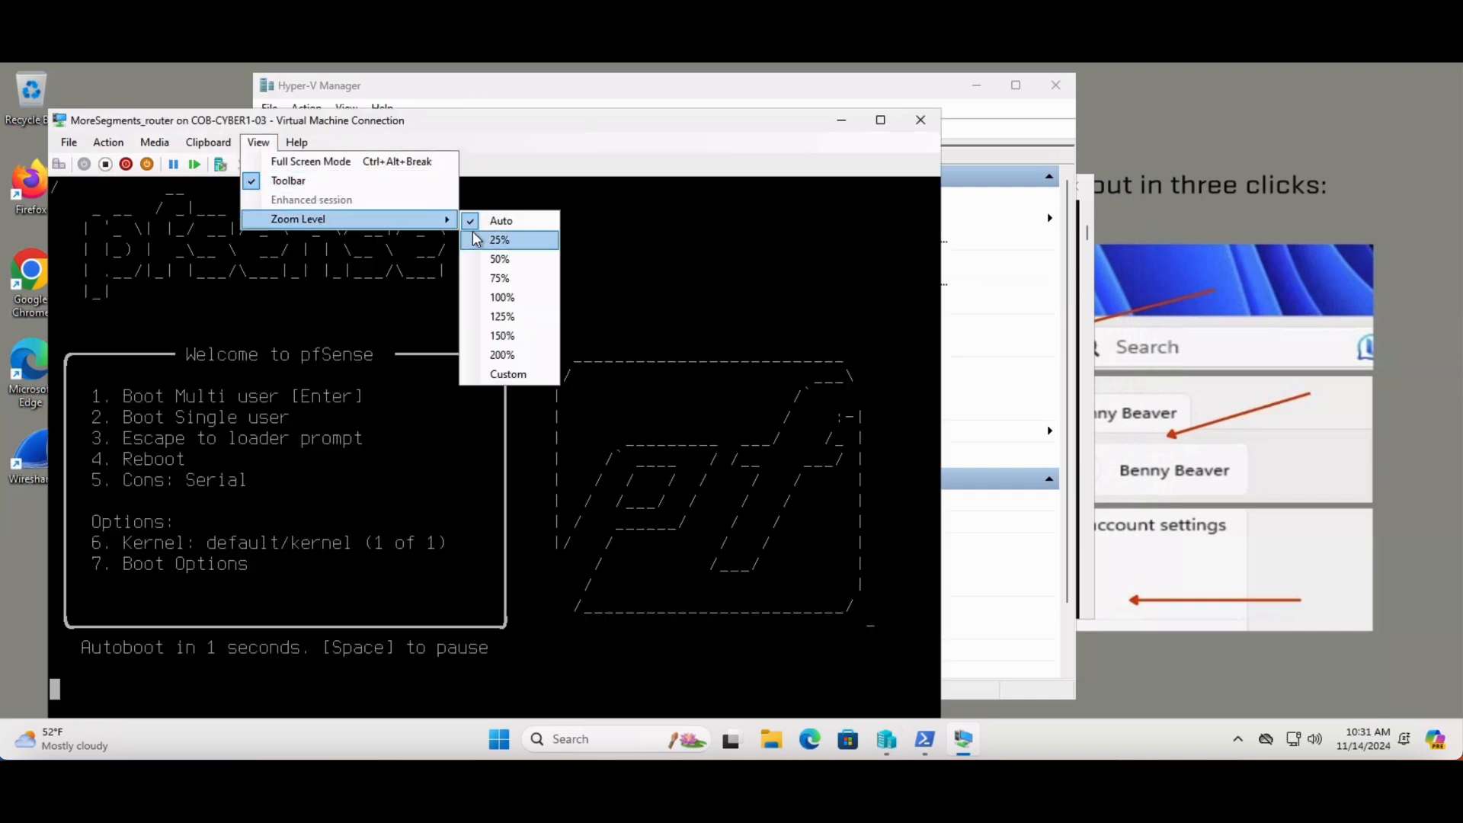
click(499, 278)
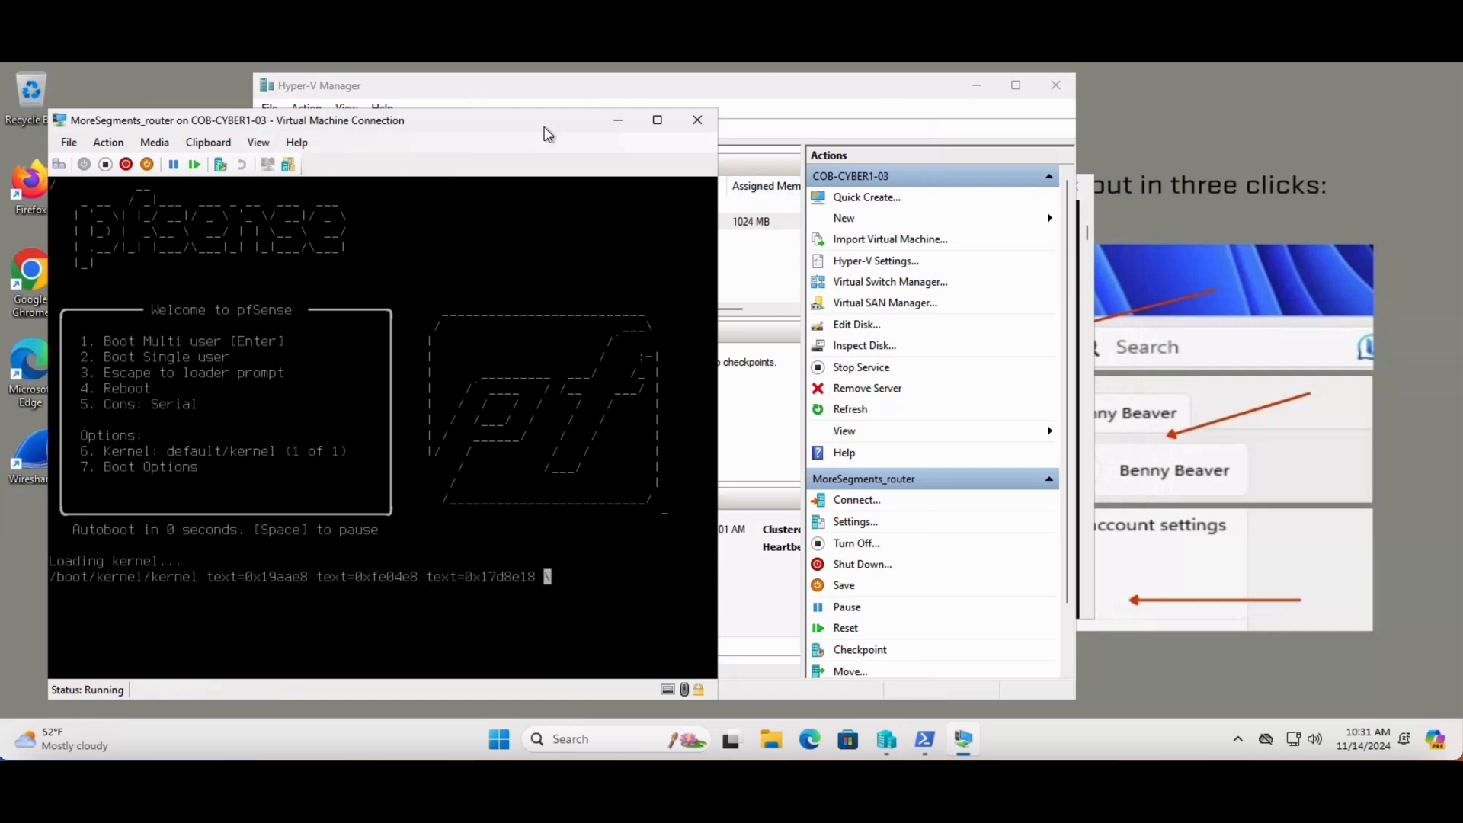
drag(552, 122, 1290, 84)
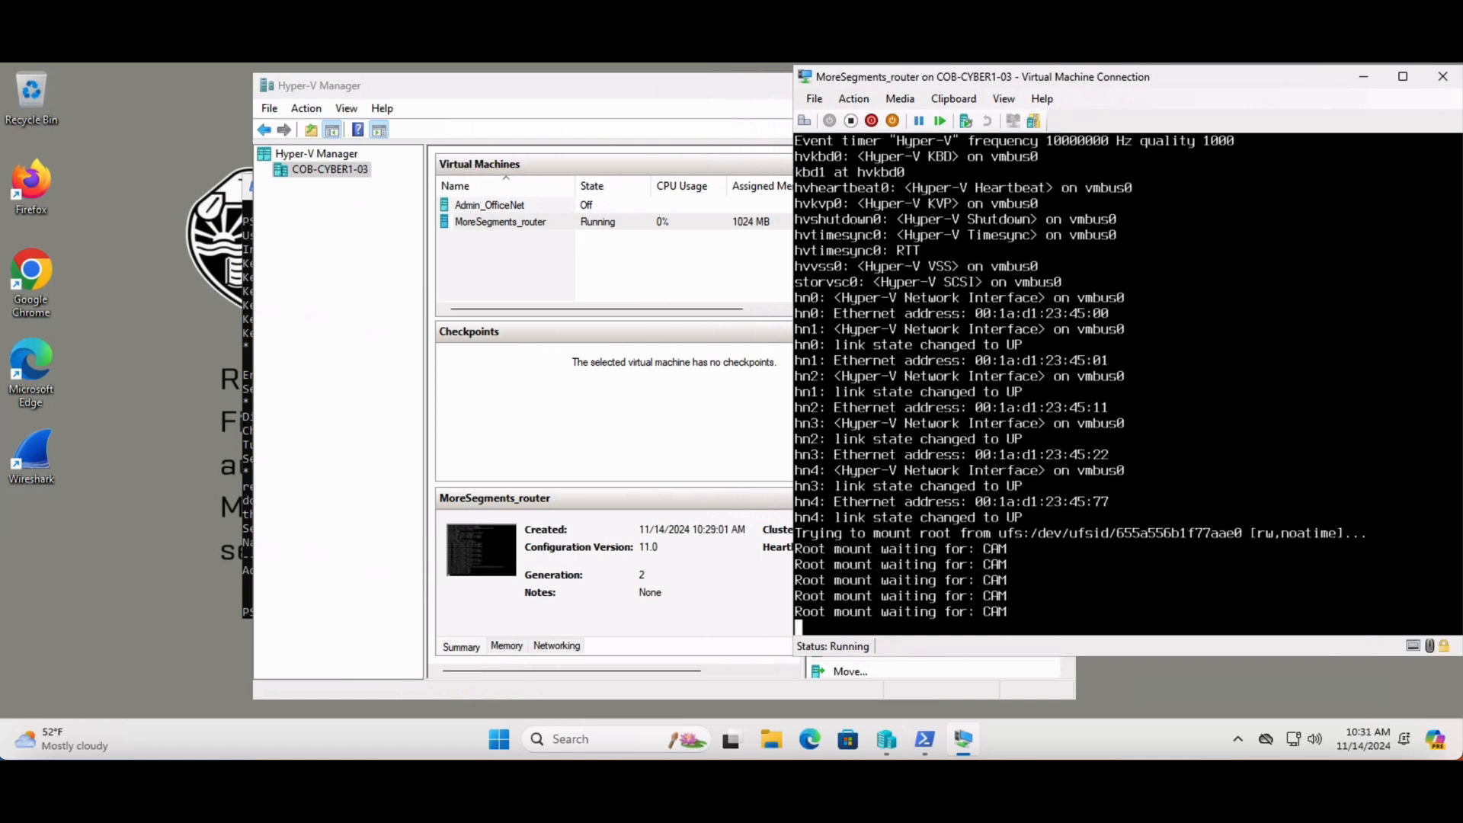
Connect to the Admin_OfficeNet virtual machine and start it
double_click(482, 208)
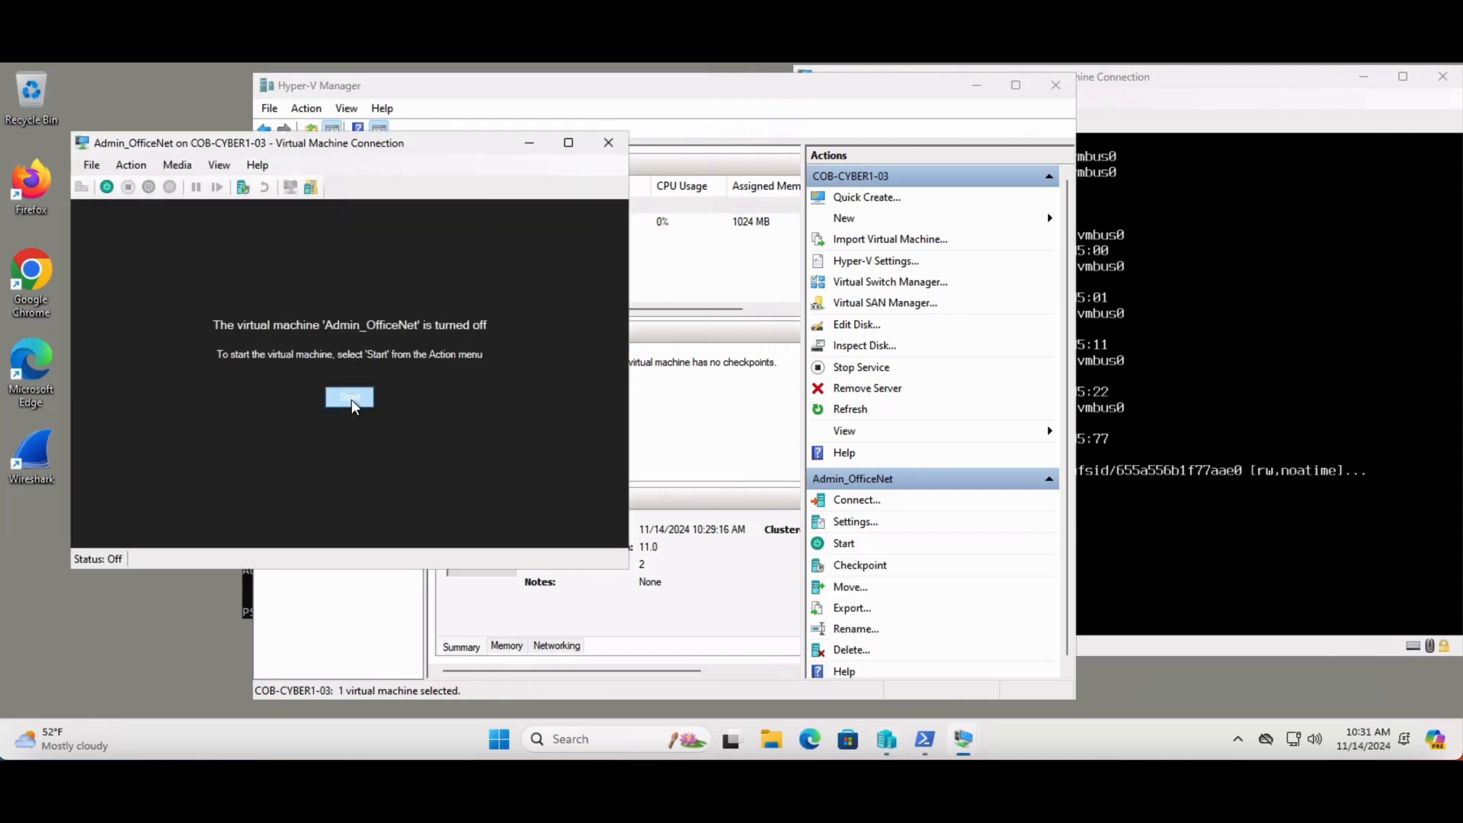
click(350, 400)
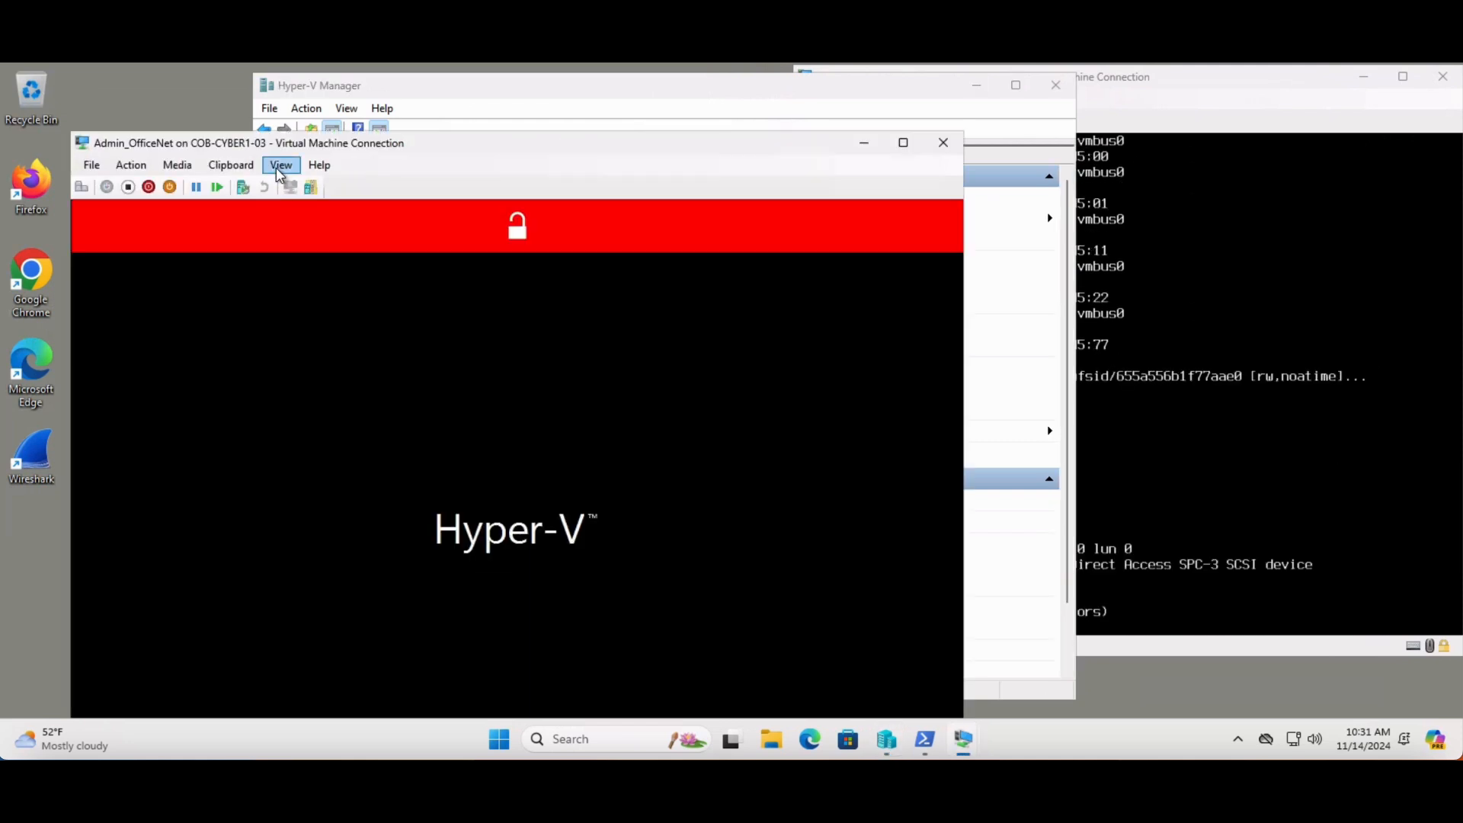
Show the Admin_OfficeNet connection window at 75% zoom on the left side of the desktop, and return to Hyper-V Manager
click(281, 167)
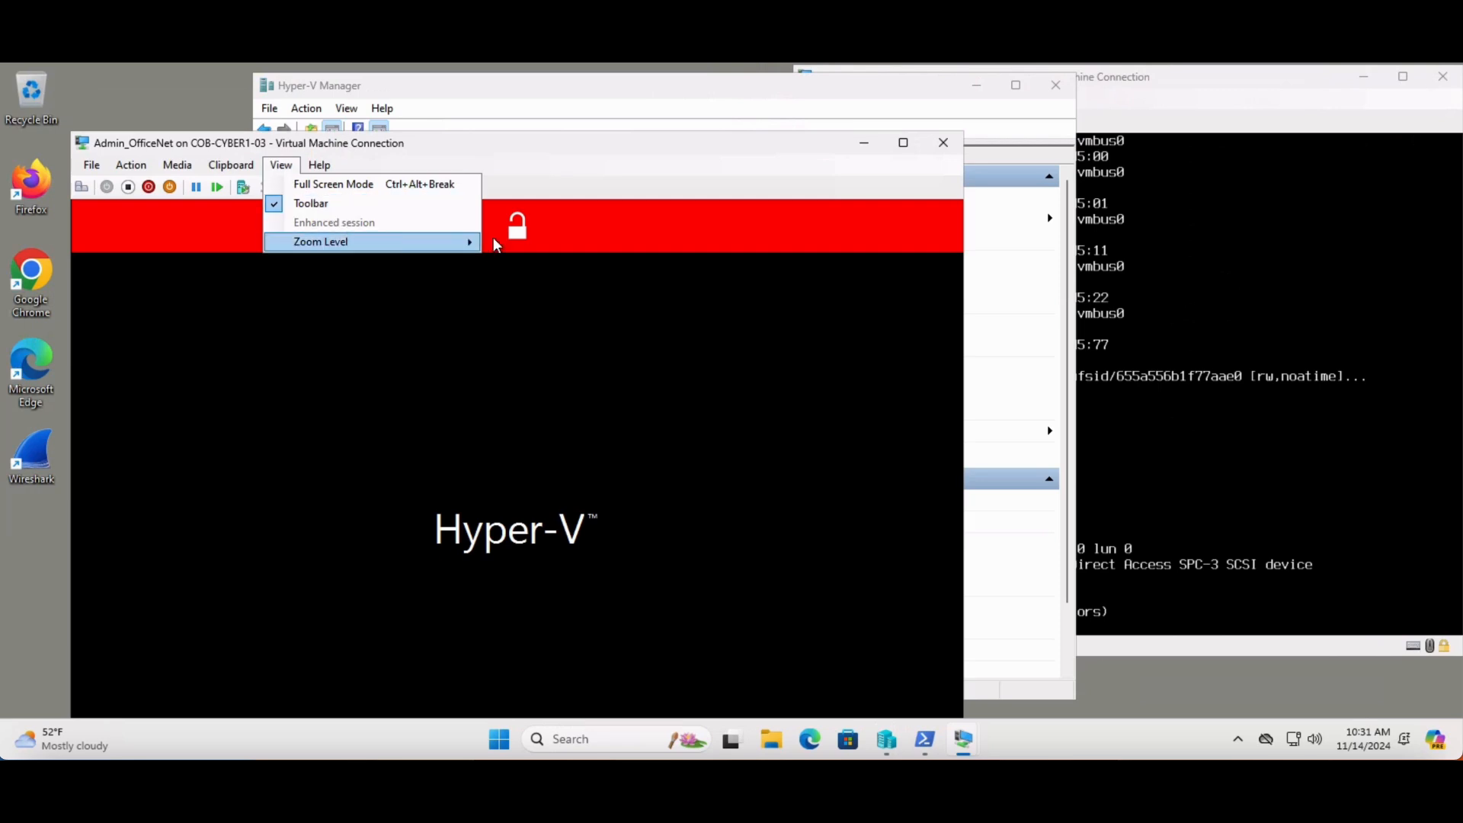
mouse_move(473, 242)
click(524, 300)
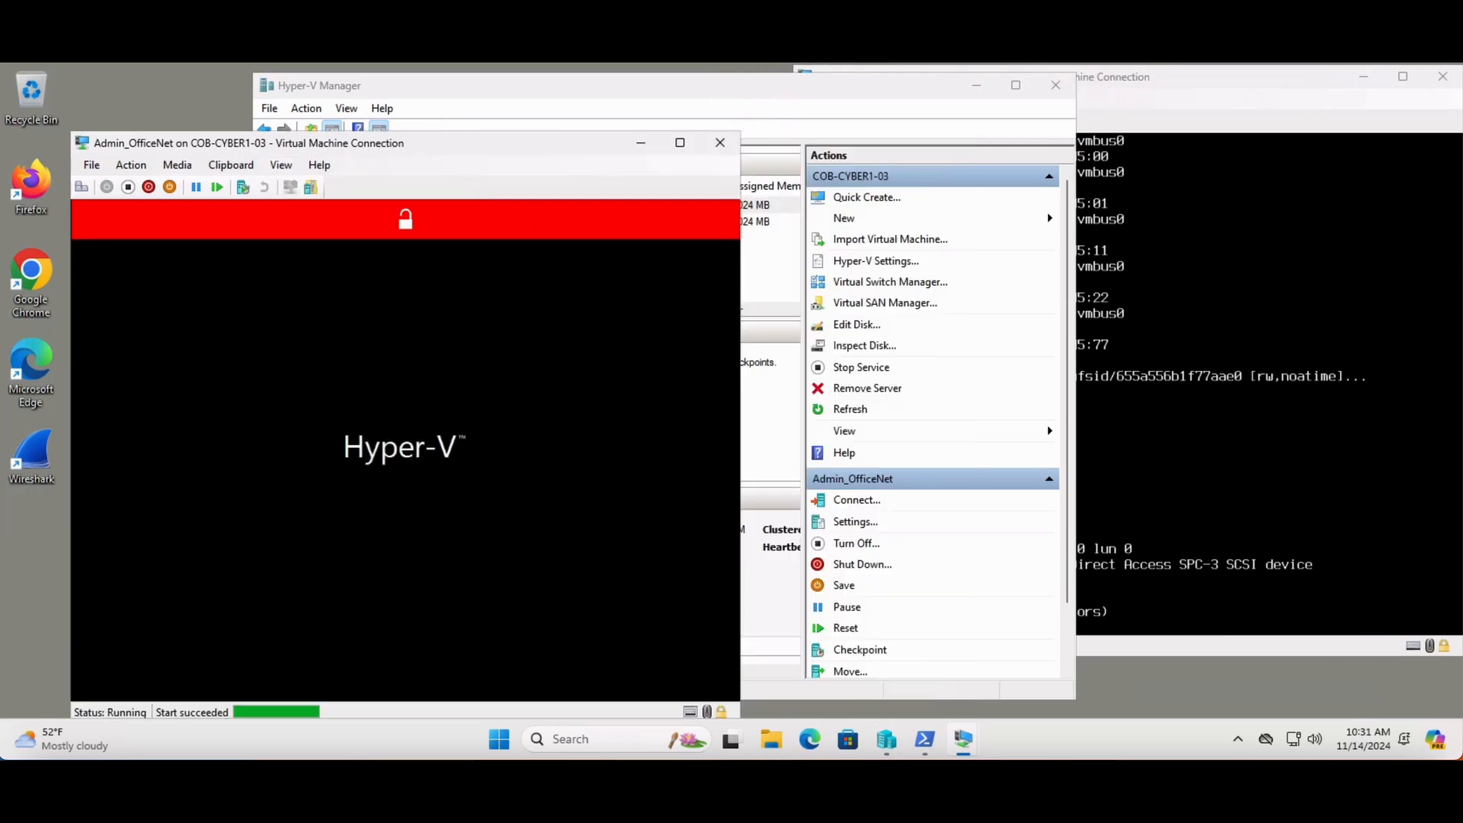
drag(560, 146, 490, 87)
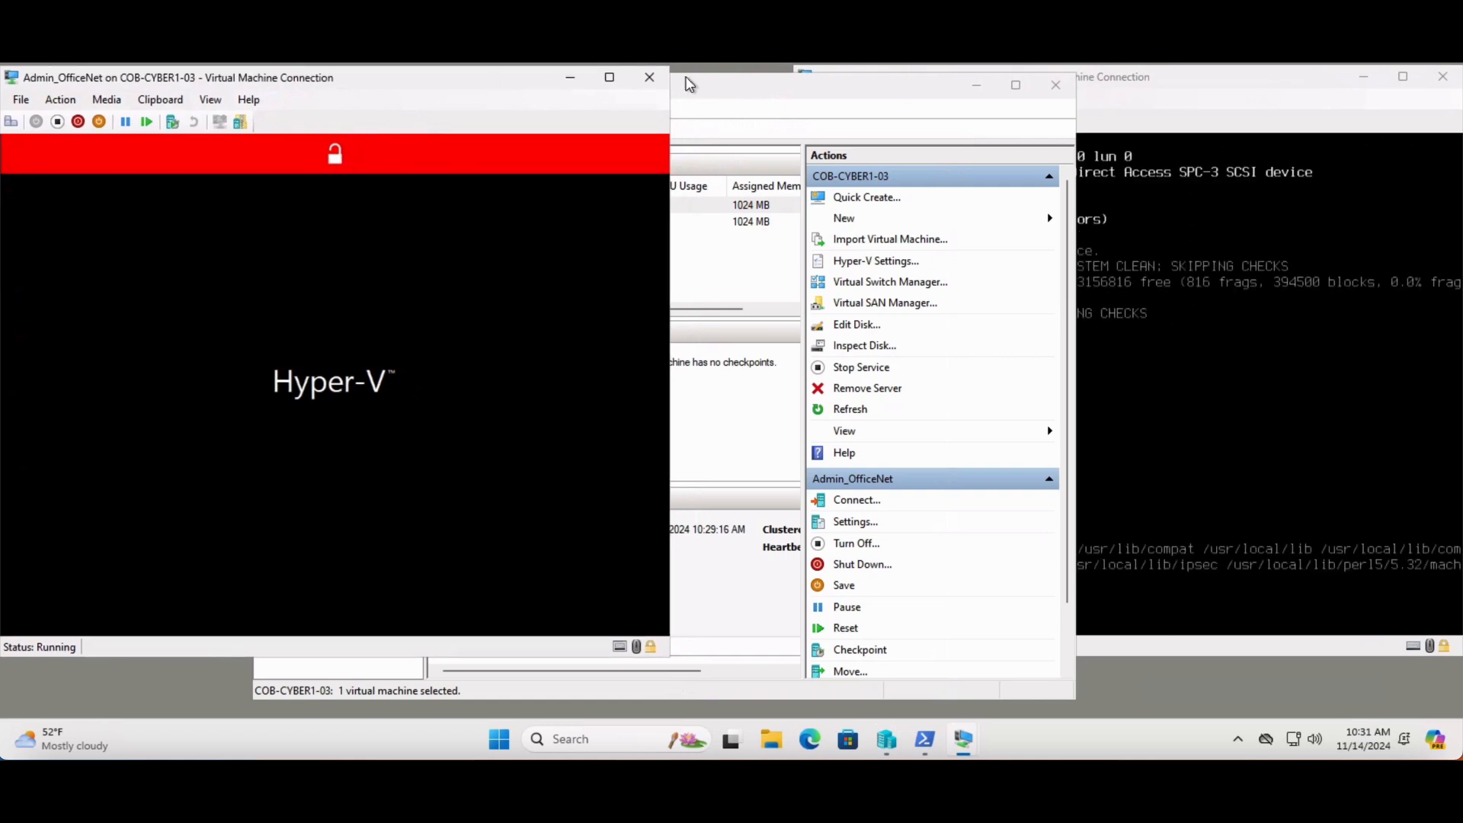
click(887, 100)
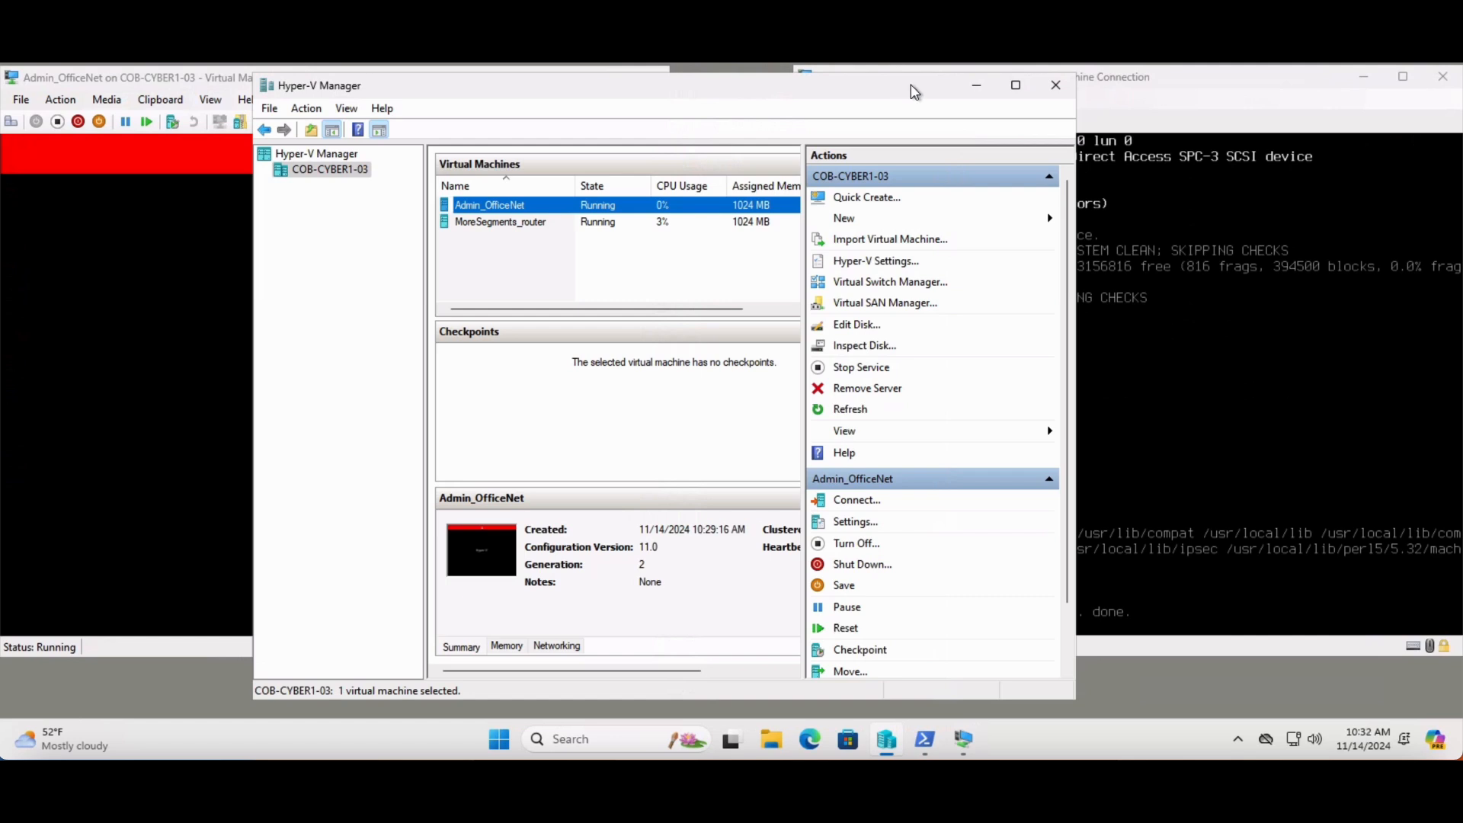
Bring both virtual machine windows to the front and sign in to Ubuntu on Admin_OfficeNet with the account password
click(184, 79)
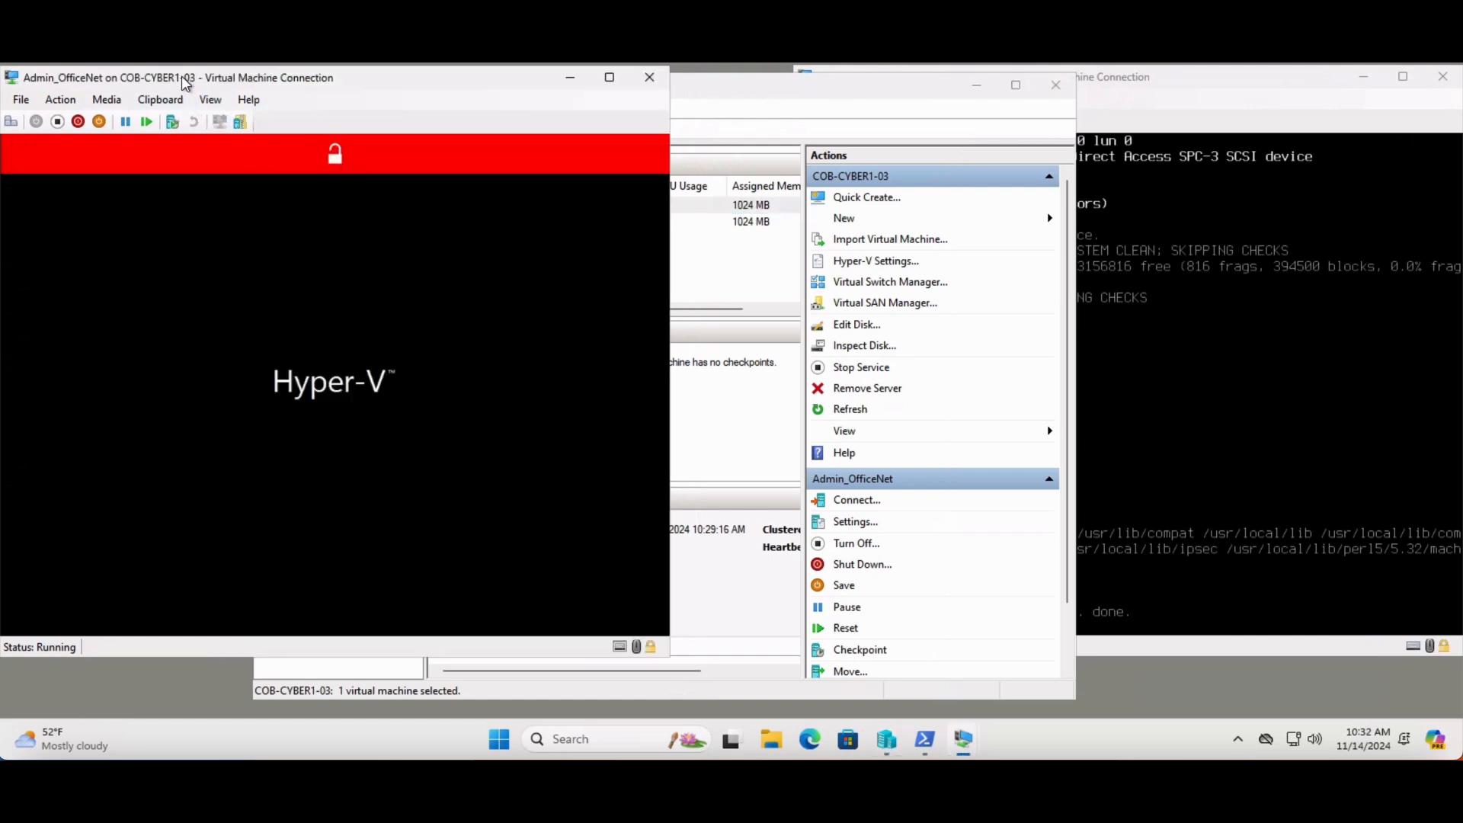
click(1171, 83)
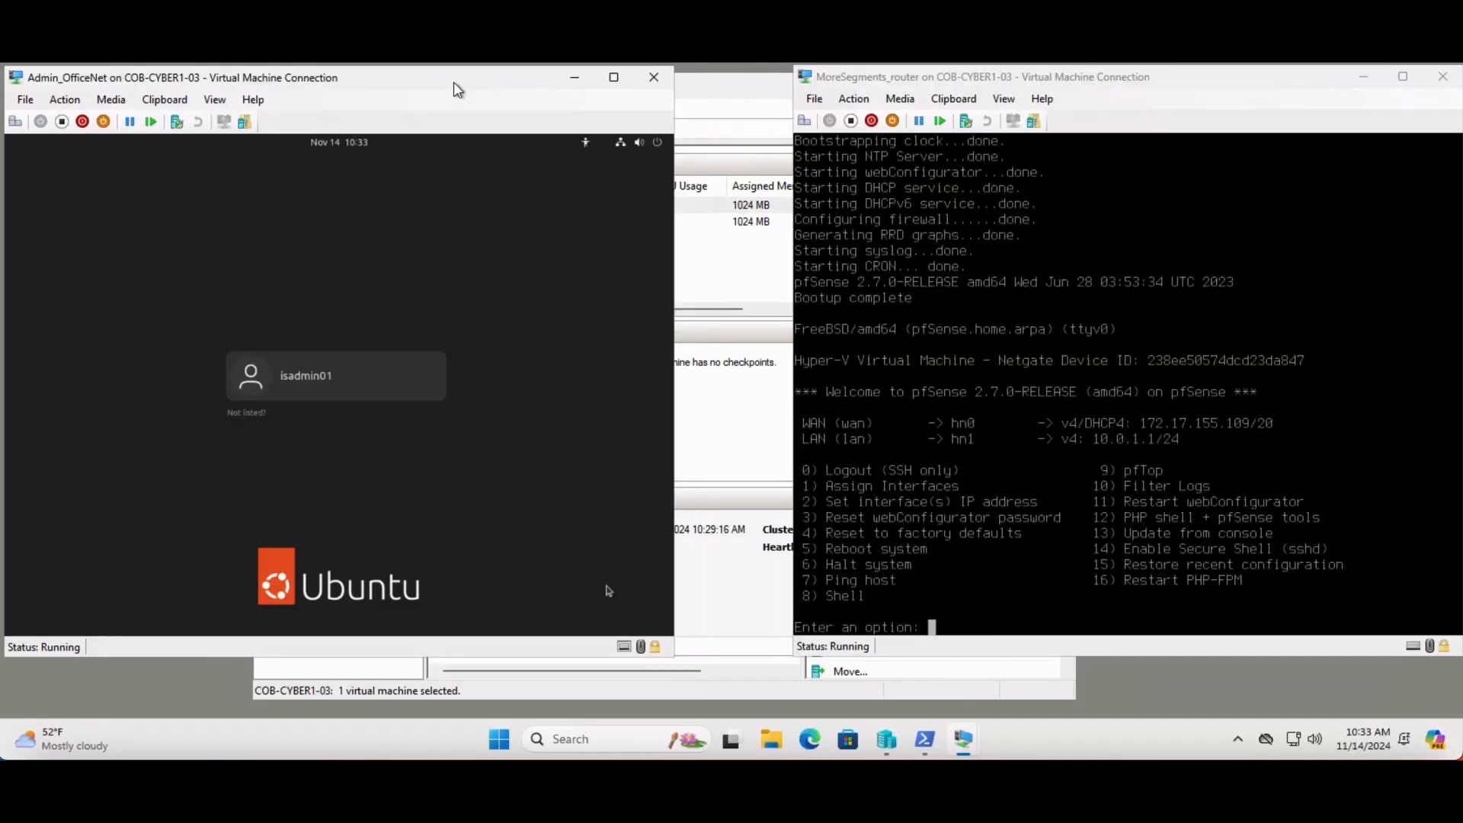
click(376, 364)
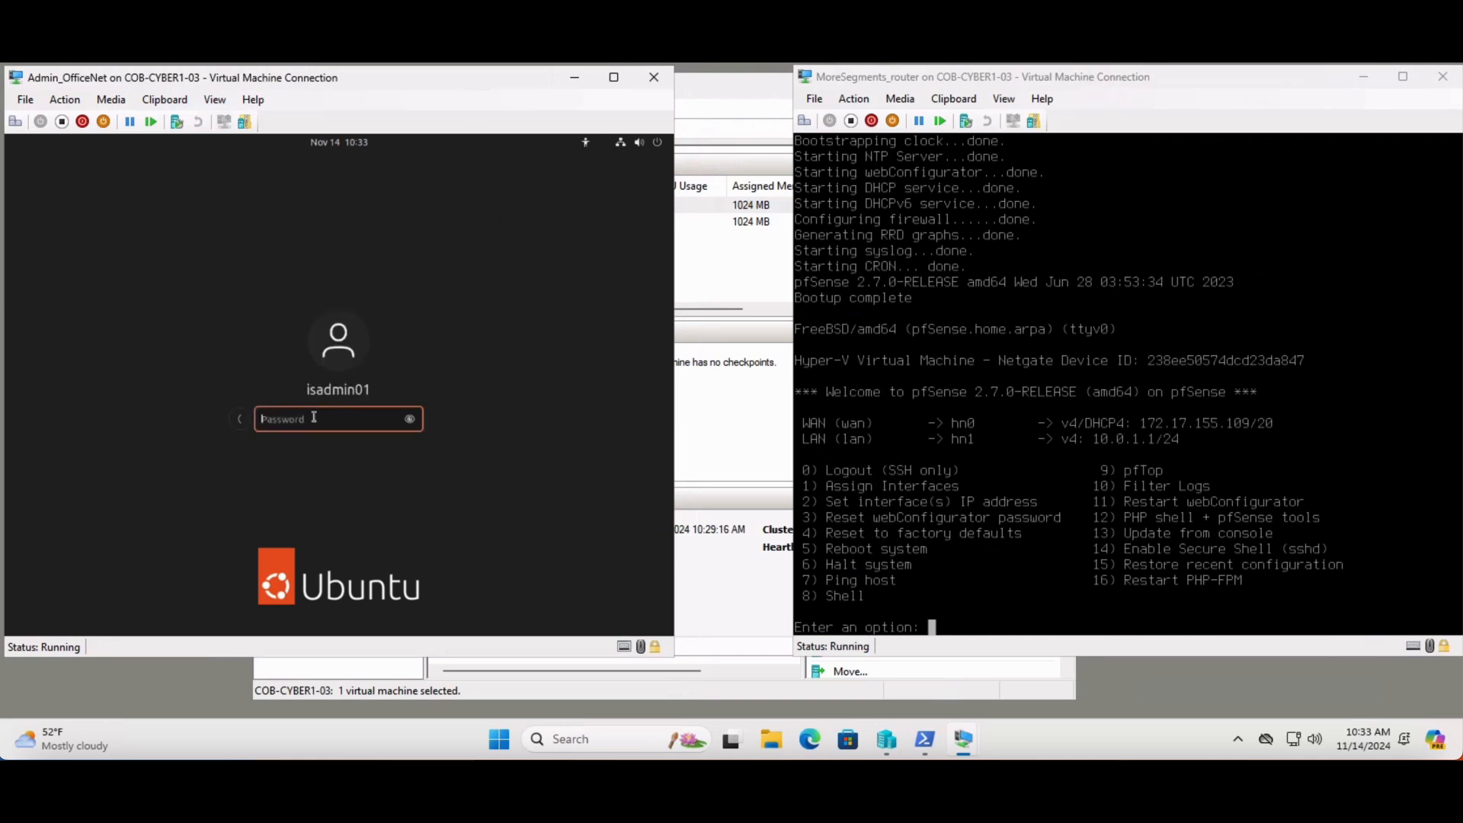
text(**********)
click(410, 421)
key(Return)
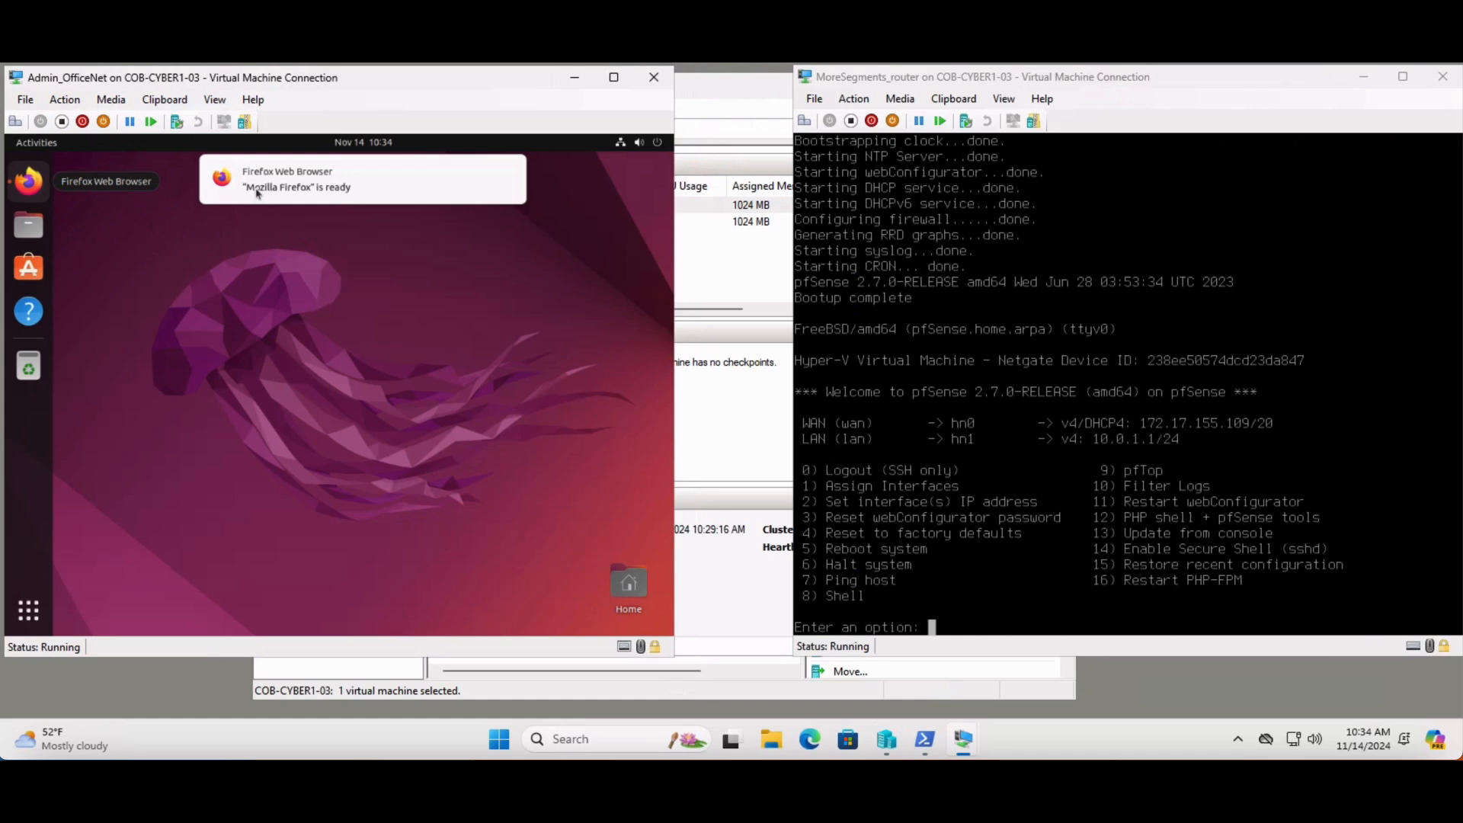
Launch Firefox on Admin_OfficeNet and load the router's web interface at 10.0.1.1
click(21, 180)
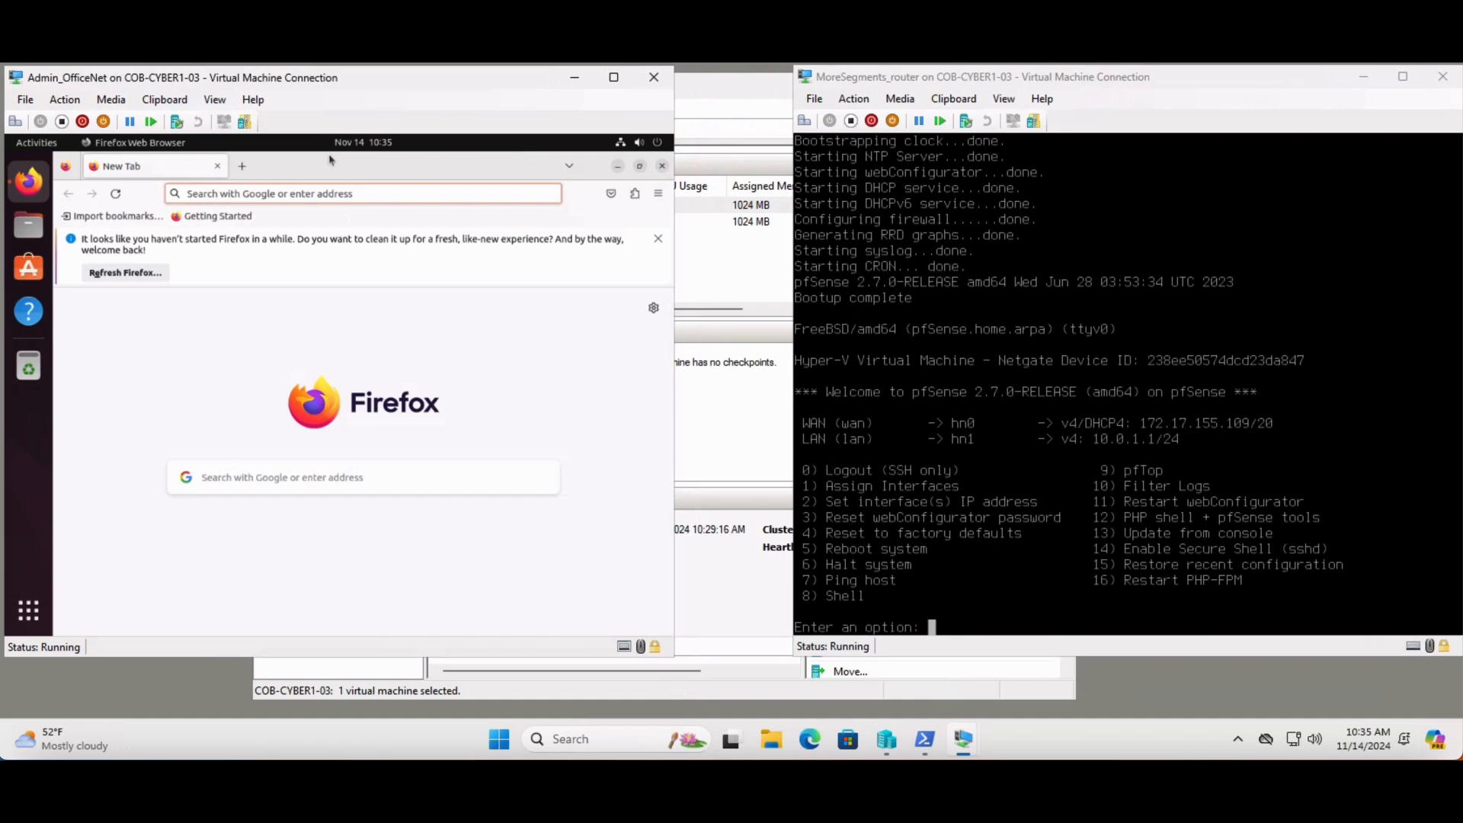
click(297, 195)
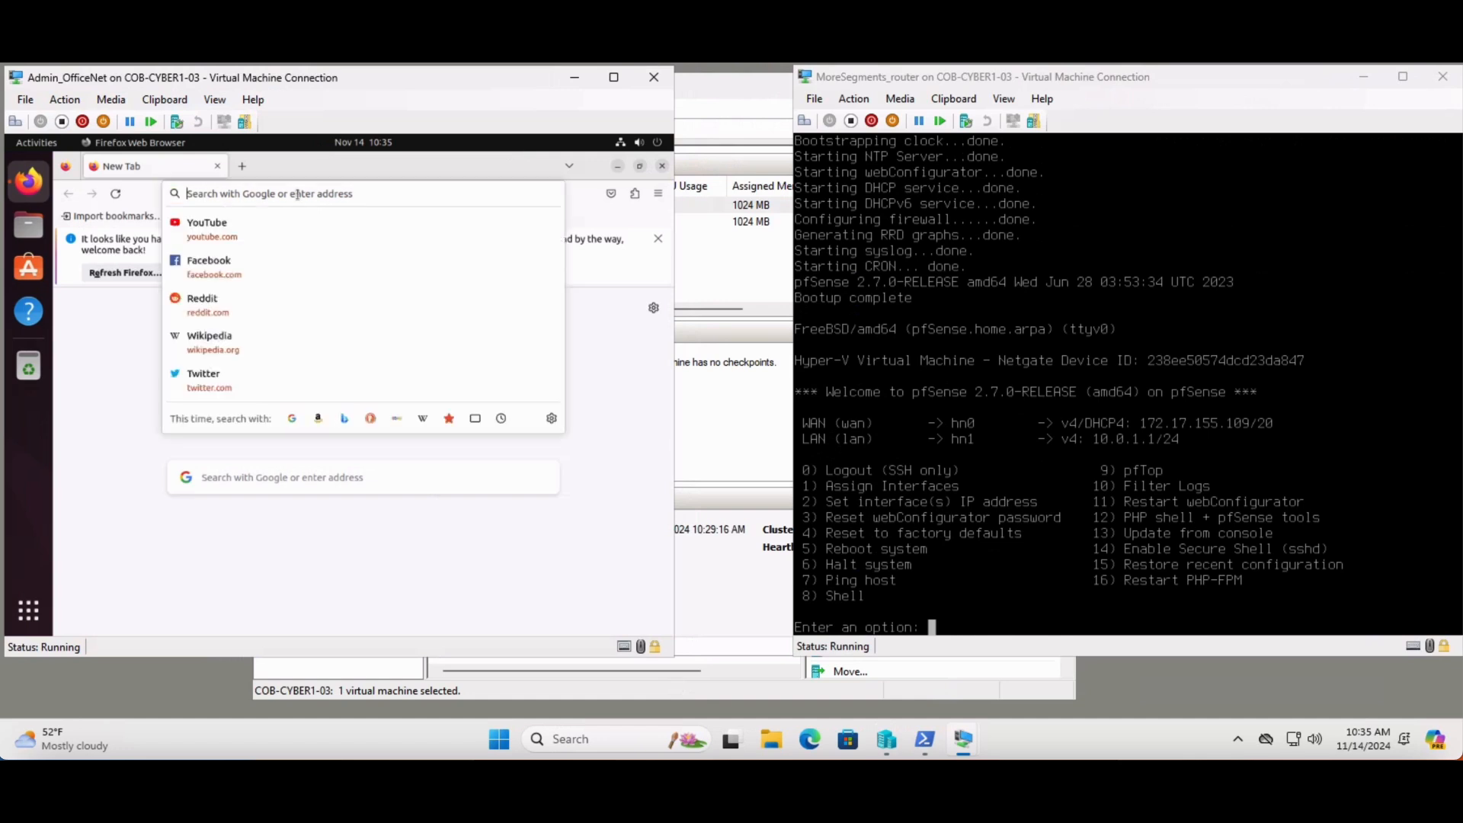
text(10..0)
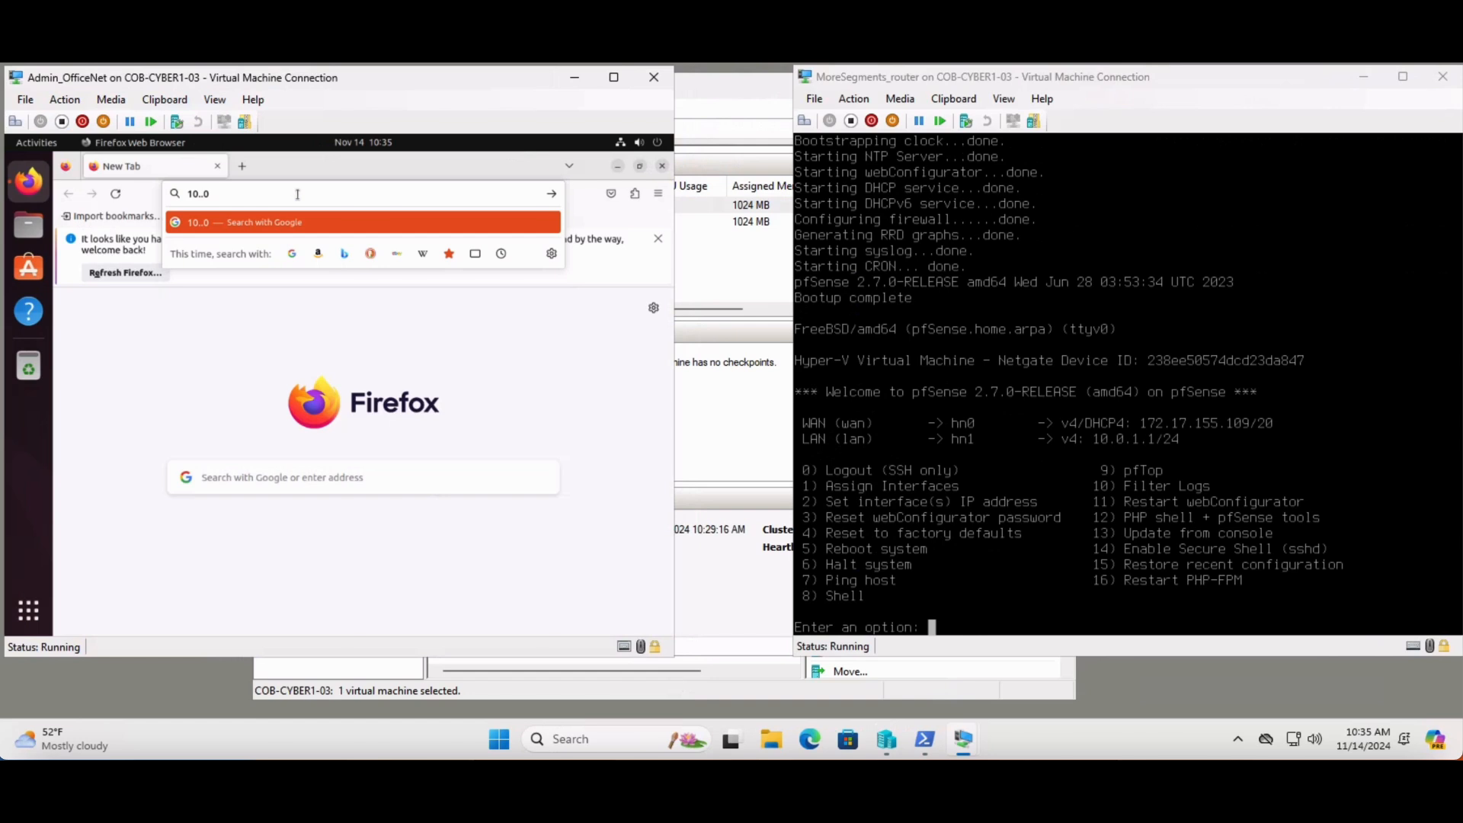
key(BackSpace)
key(BackSpace)
key(BackSpace)
key(BackSpace)
key(BackSpace)
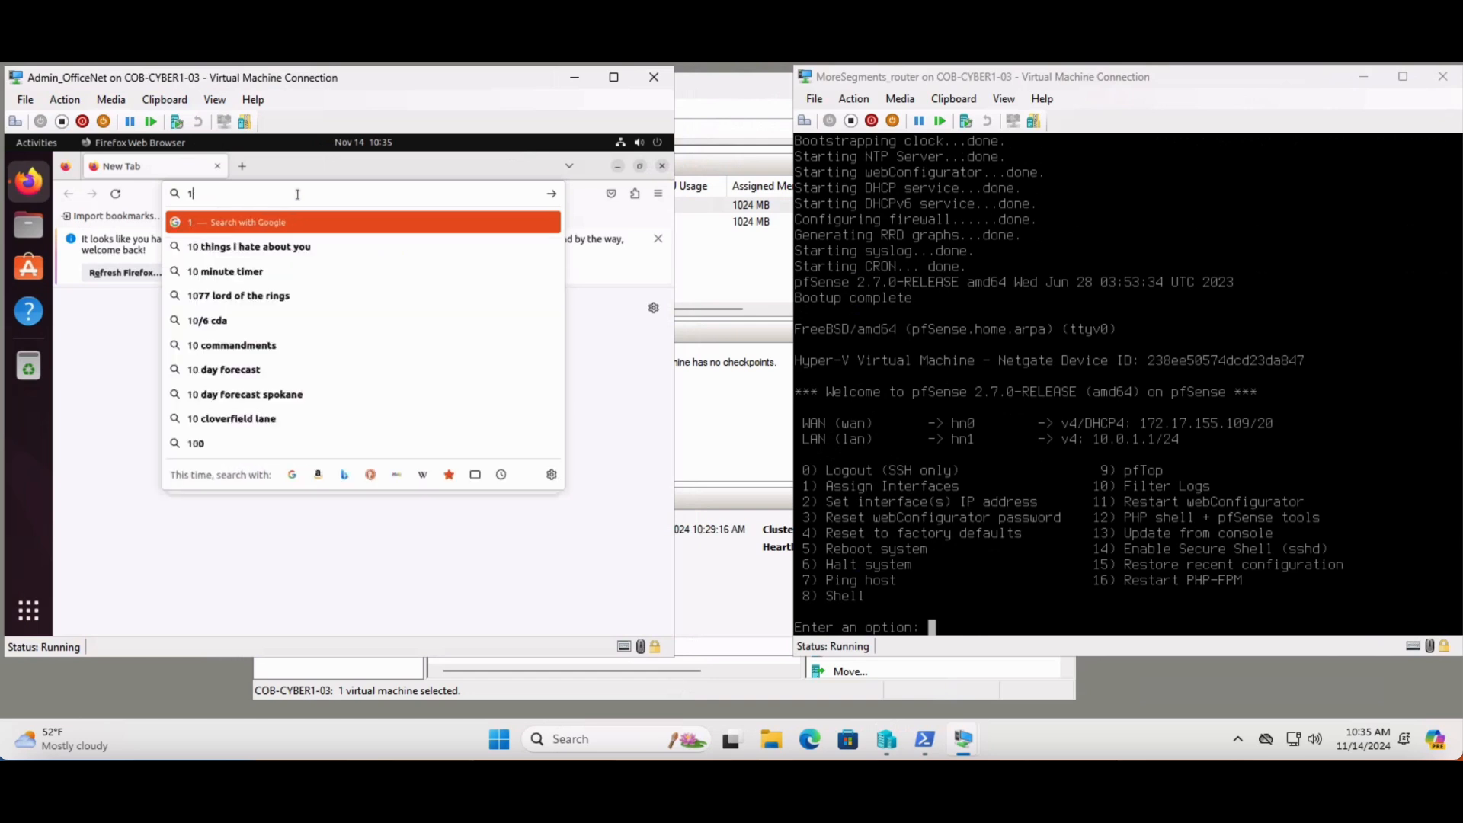
text(10.)
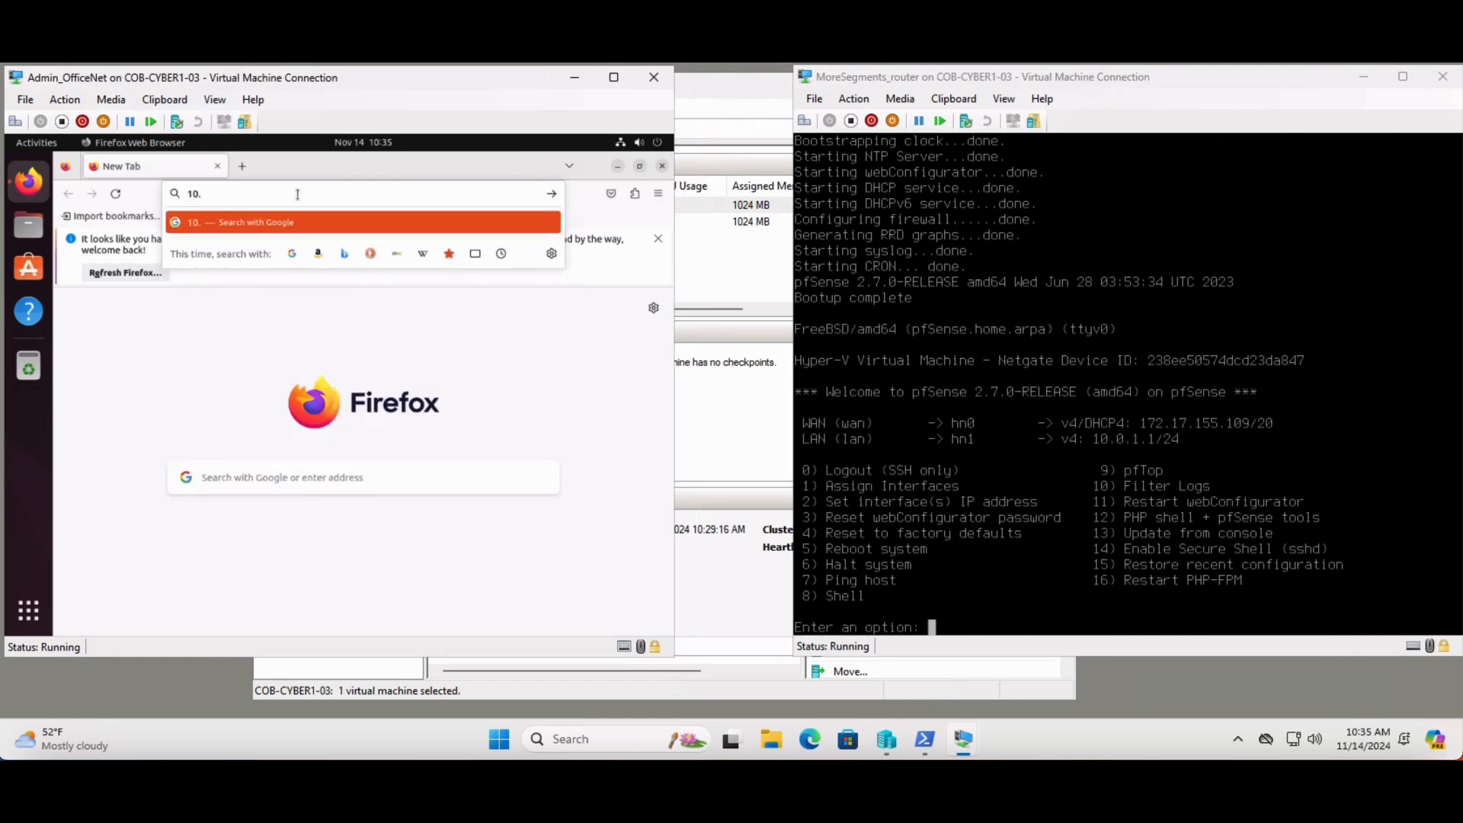
text(0.1.1)
key(Return)
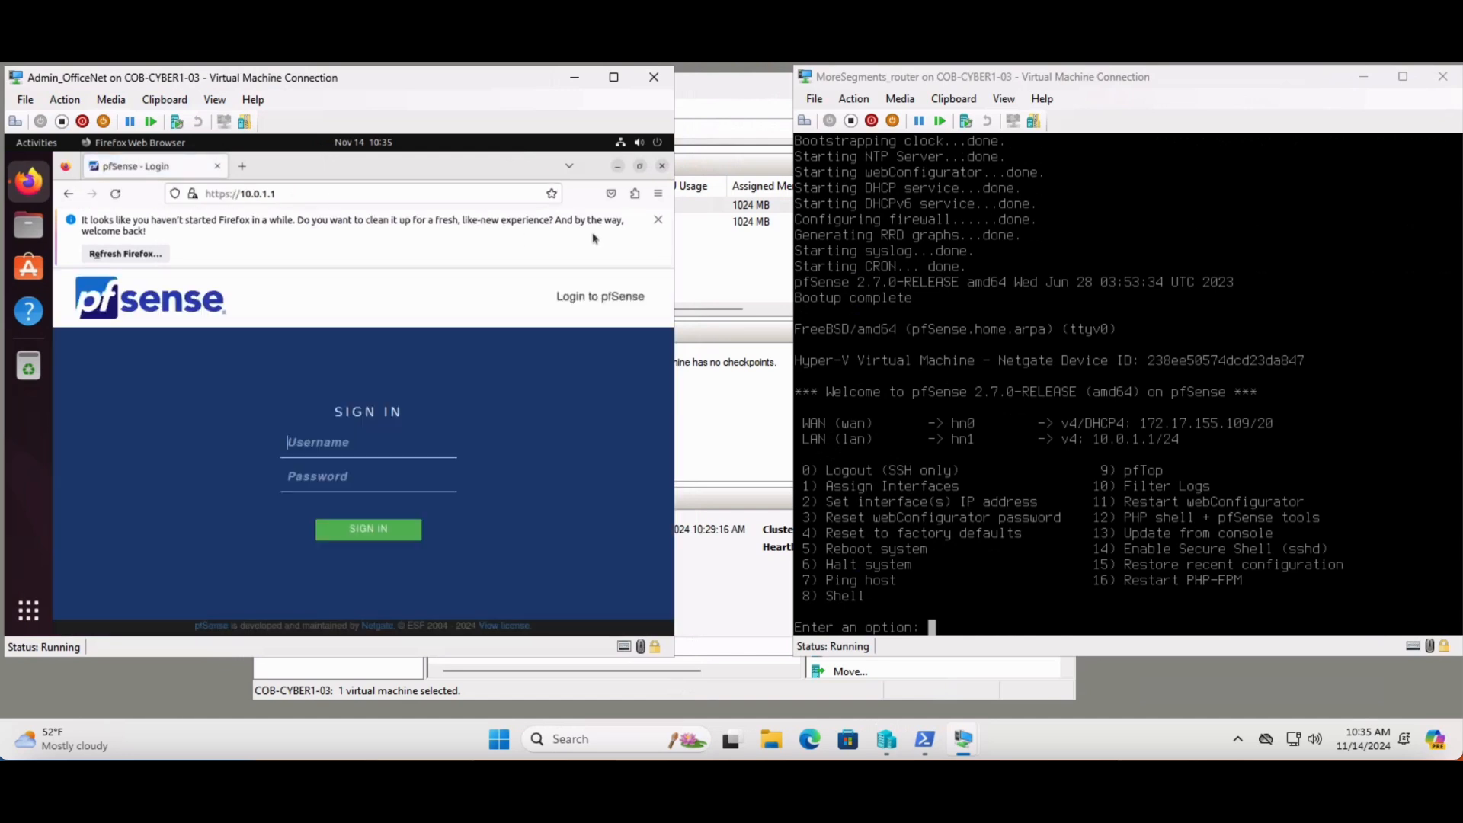
Dismiss the Firefox refresh notice and sign in to pfSense as admin with the account password
click(660, 221)
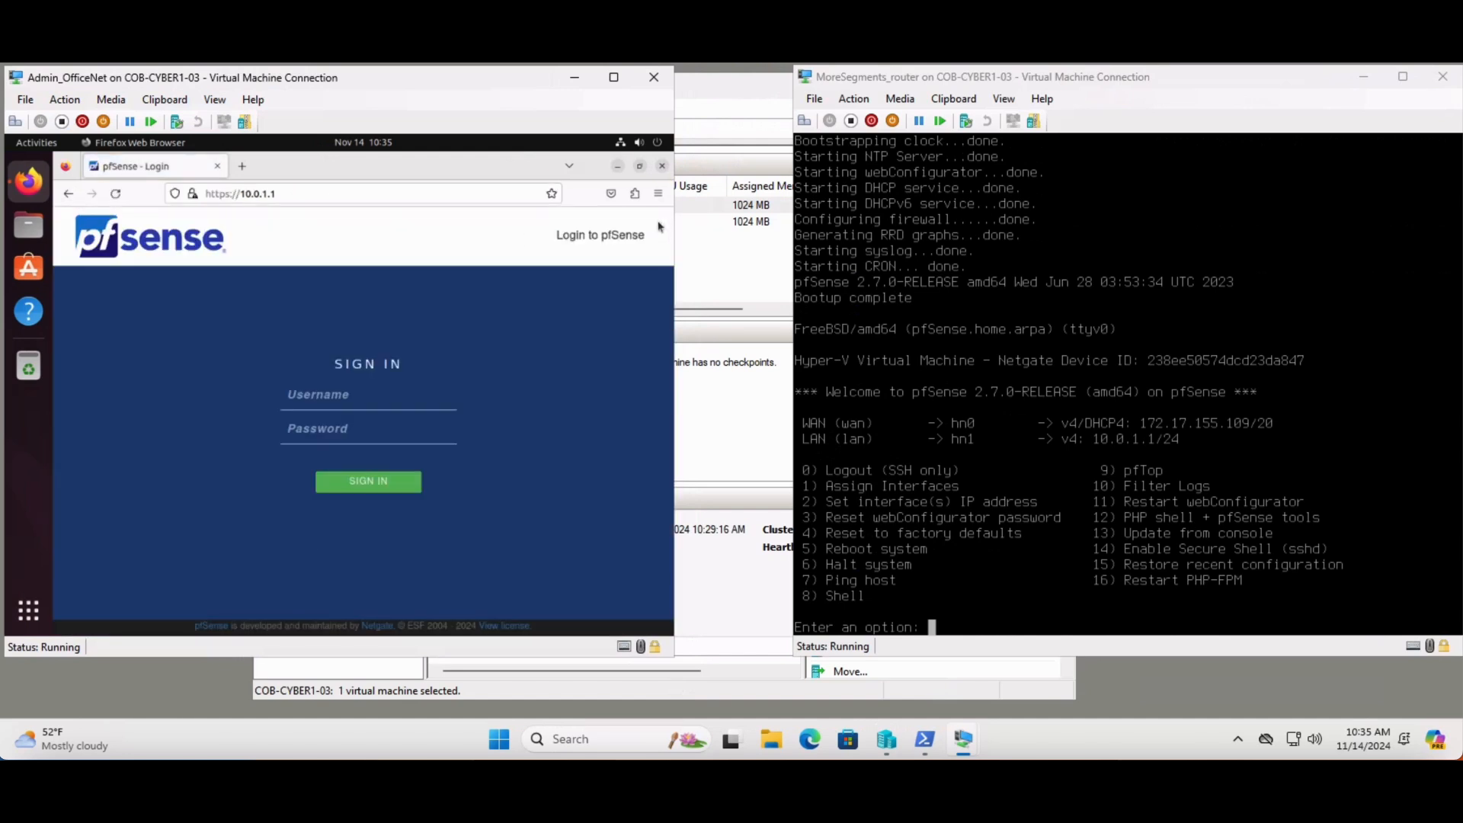
click(349, 398)
text(admin)
key(Tab)
text(pfsense)
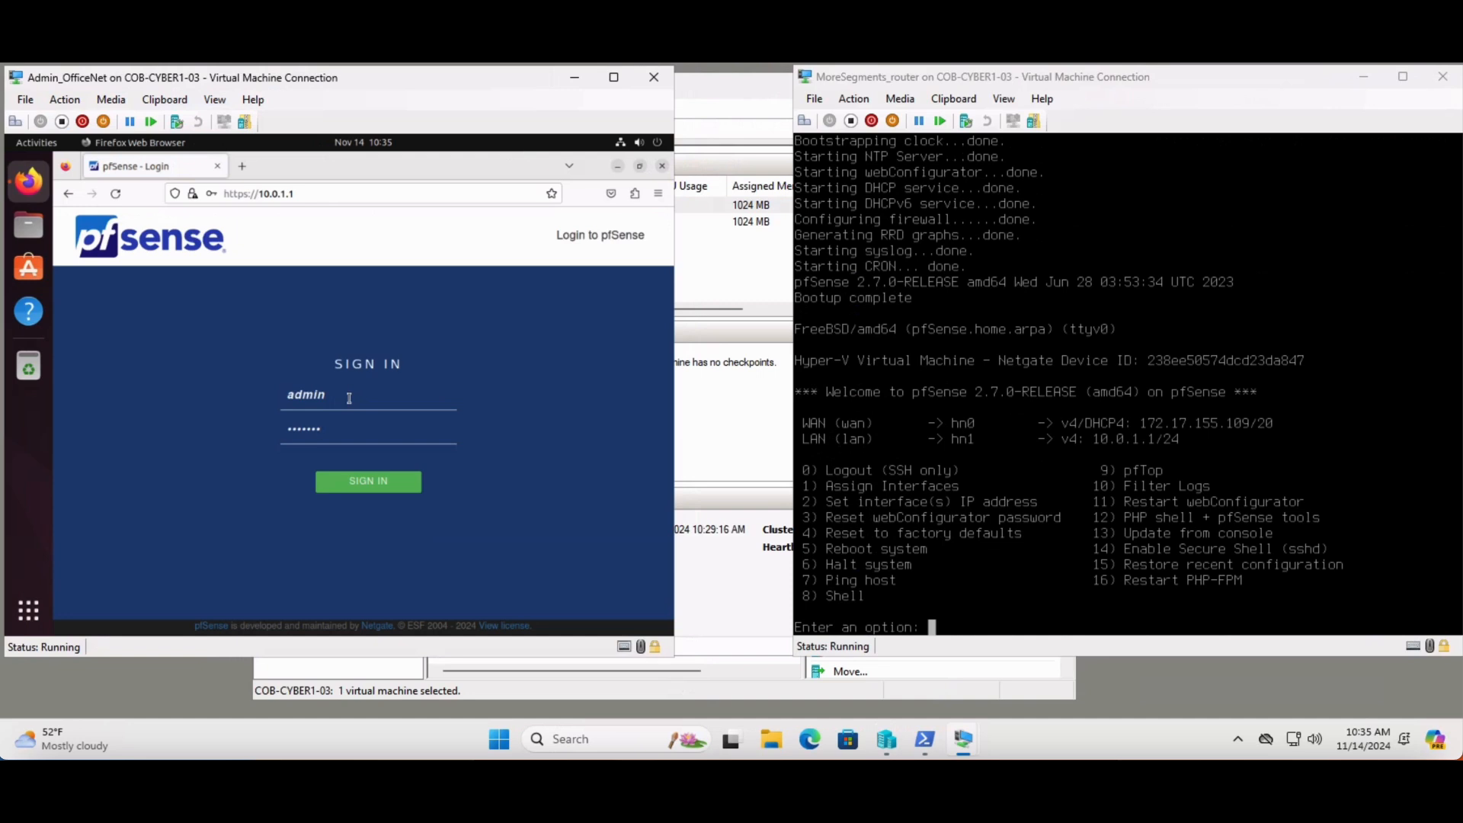
click(366, 491)
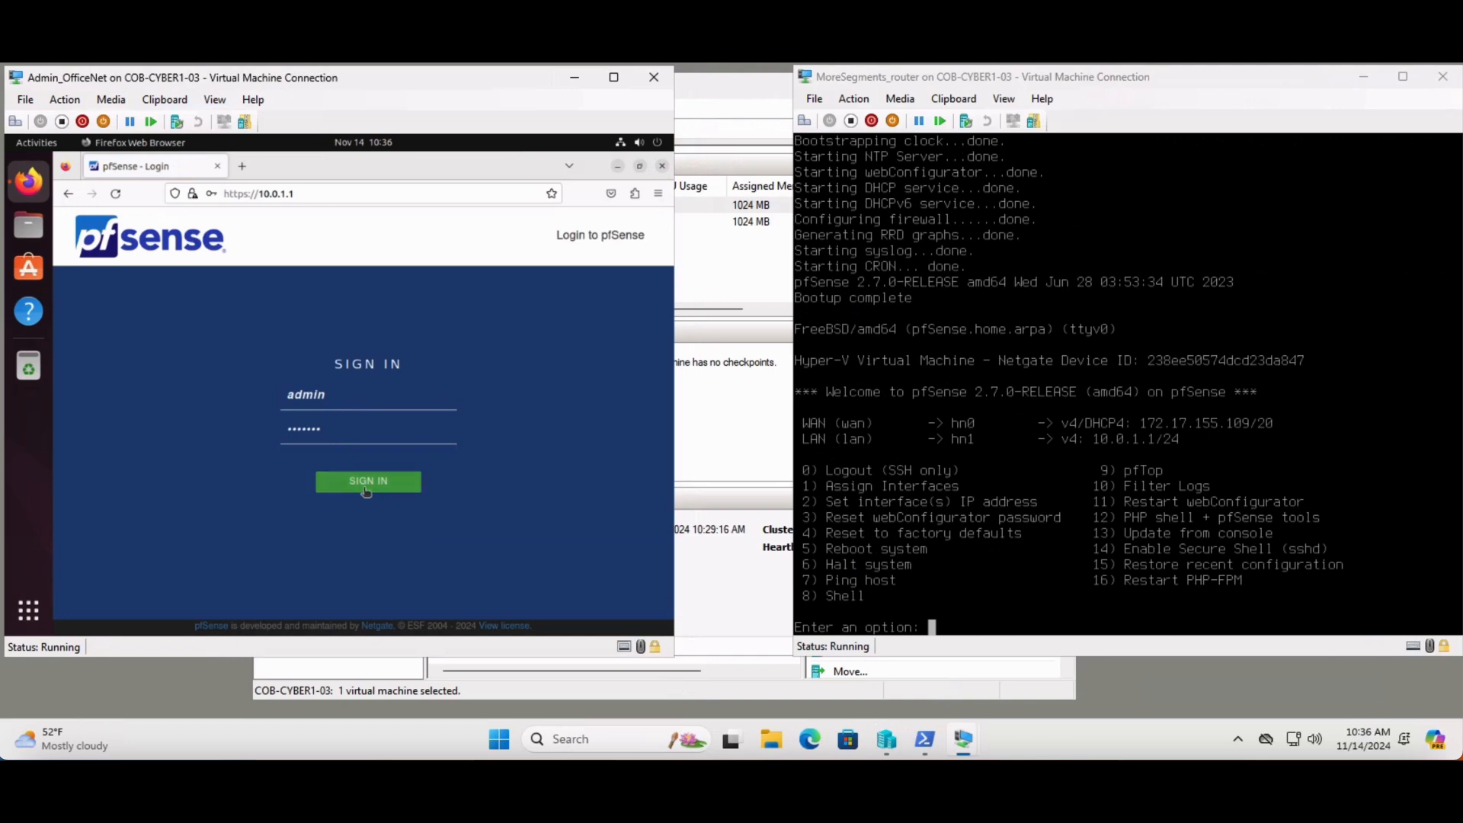
click(385, 363)
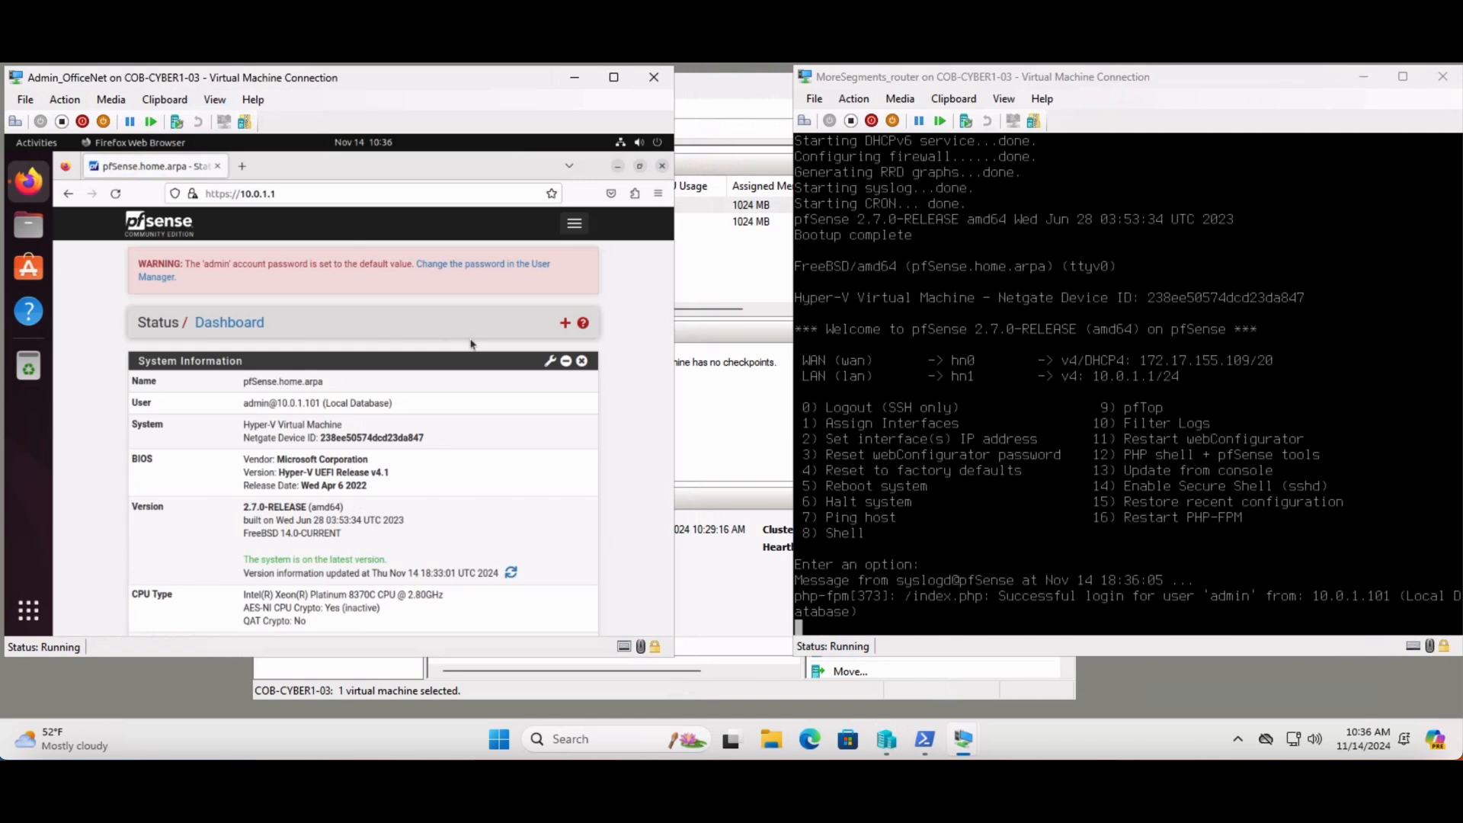
Add the available network ports hn2, hn3 and hn4 to the pfSense interface assignments and save them
click(574, 225)
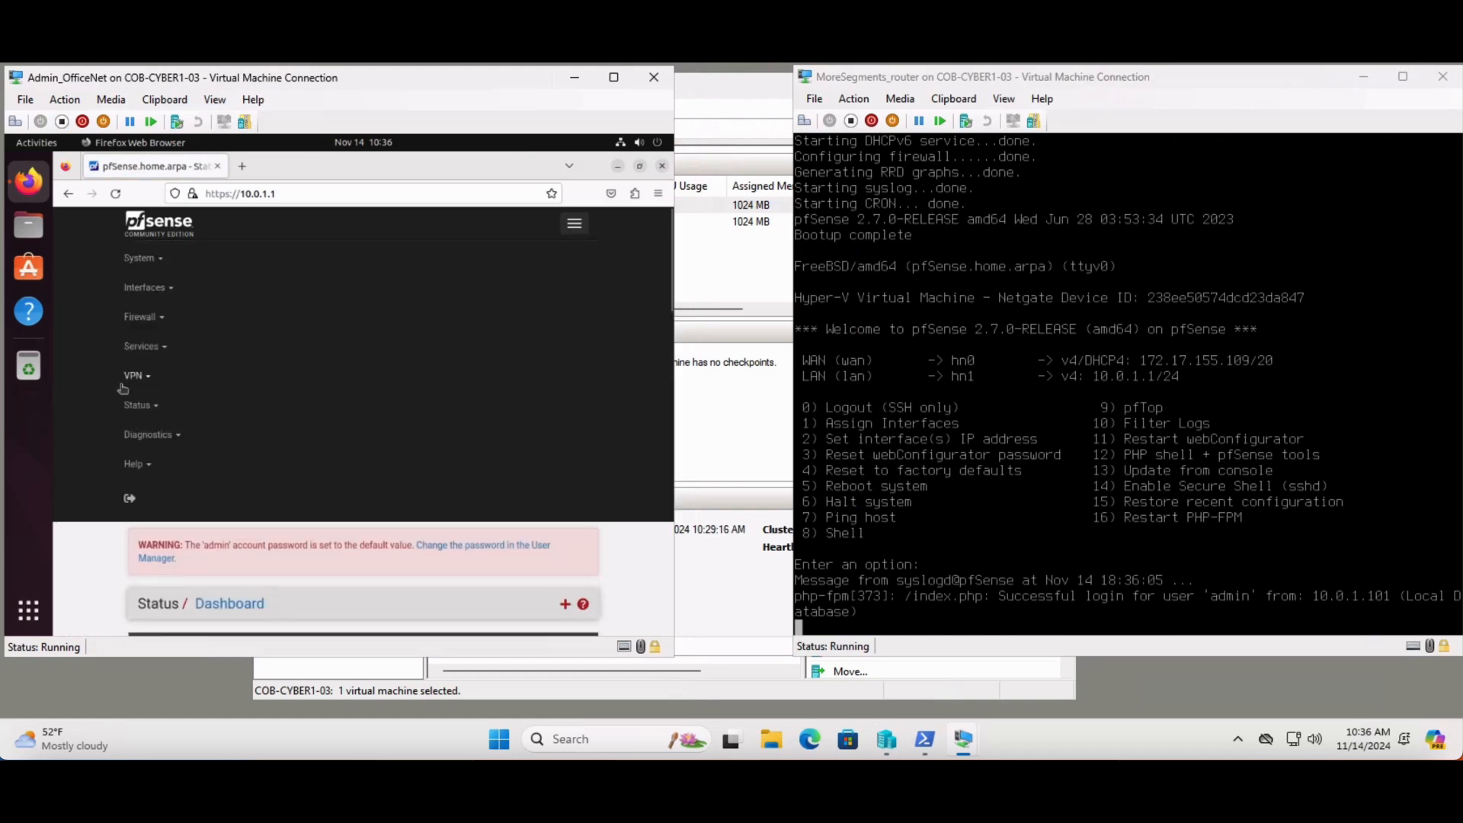
click(168, 287)
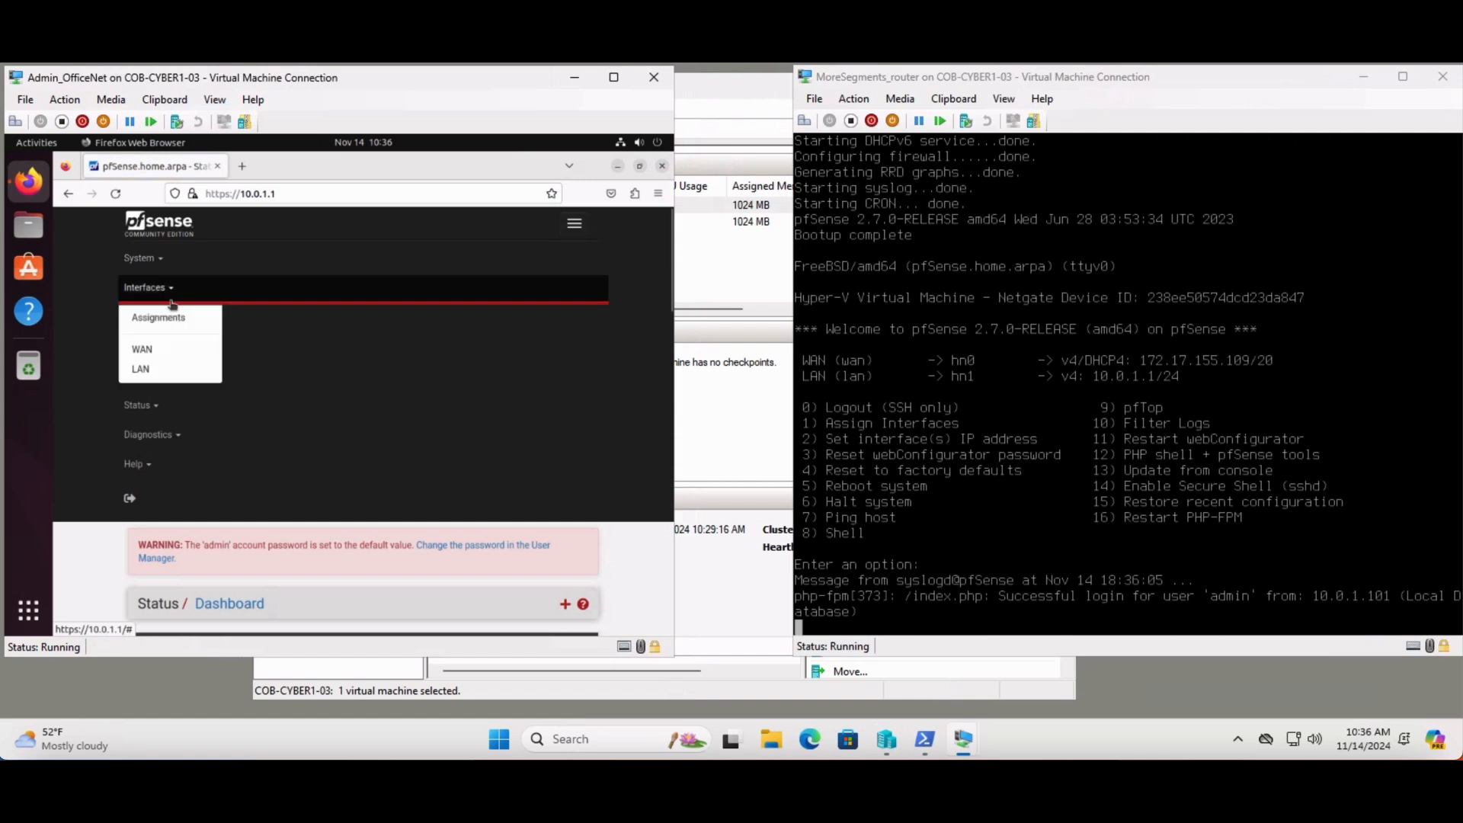
click(176, 320)
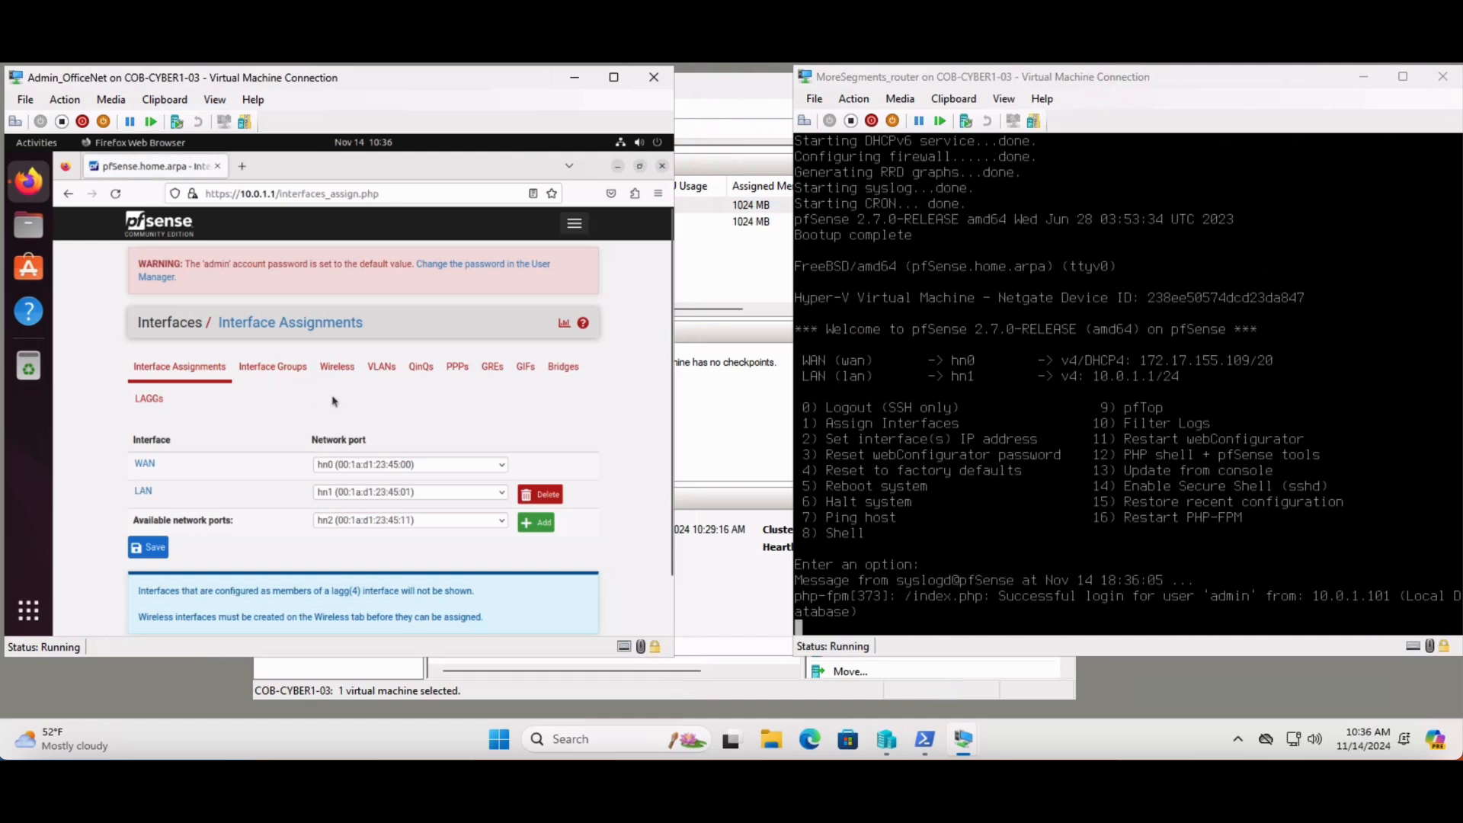
click(542, 524)
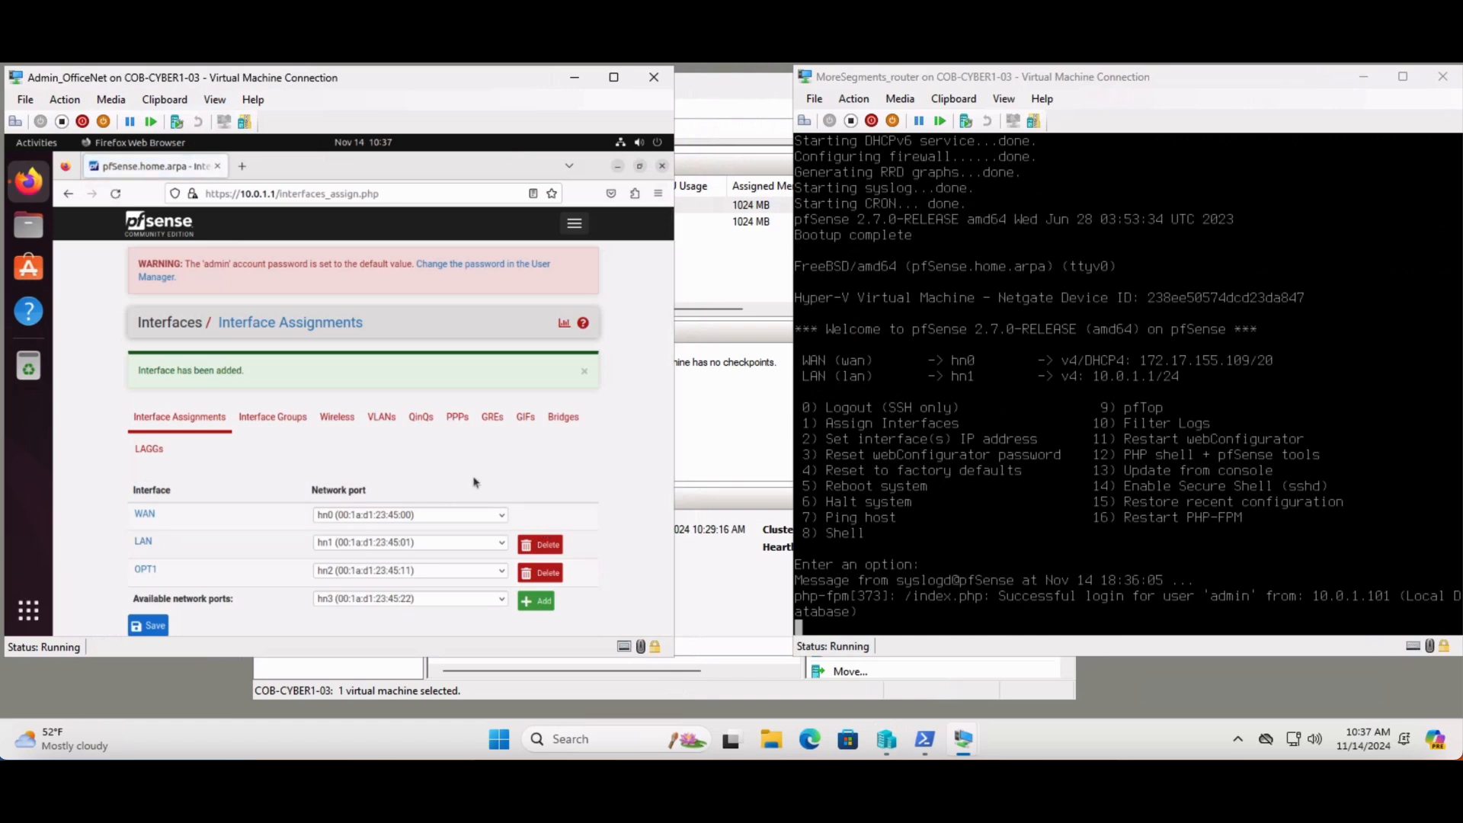
click(532, 602)
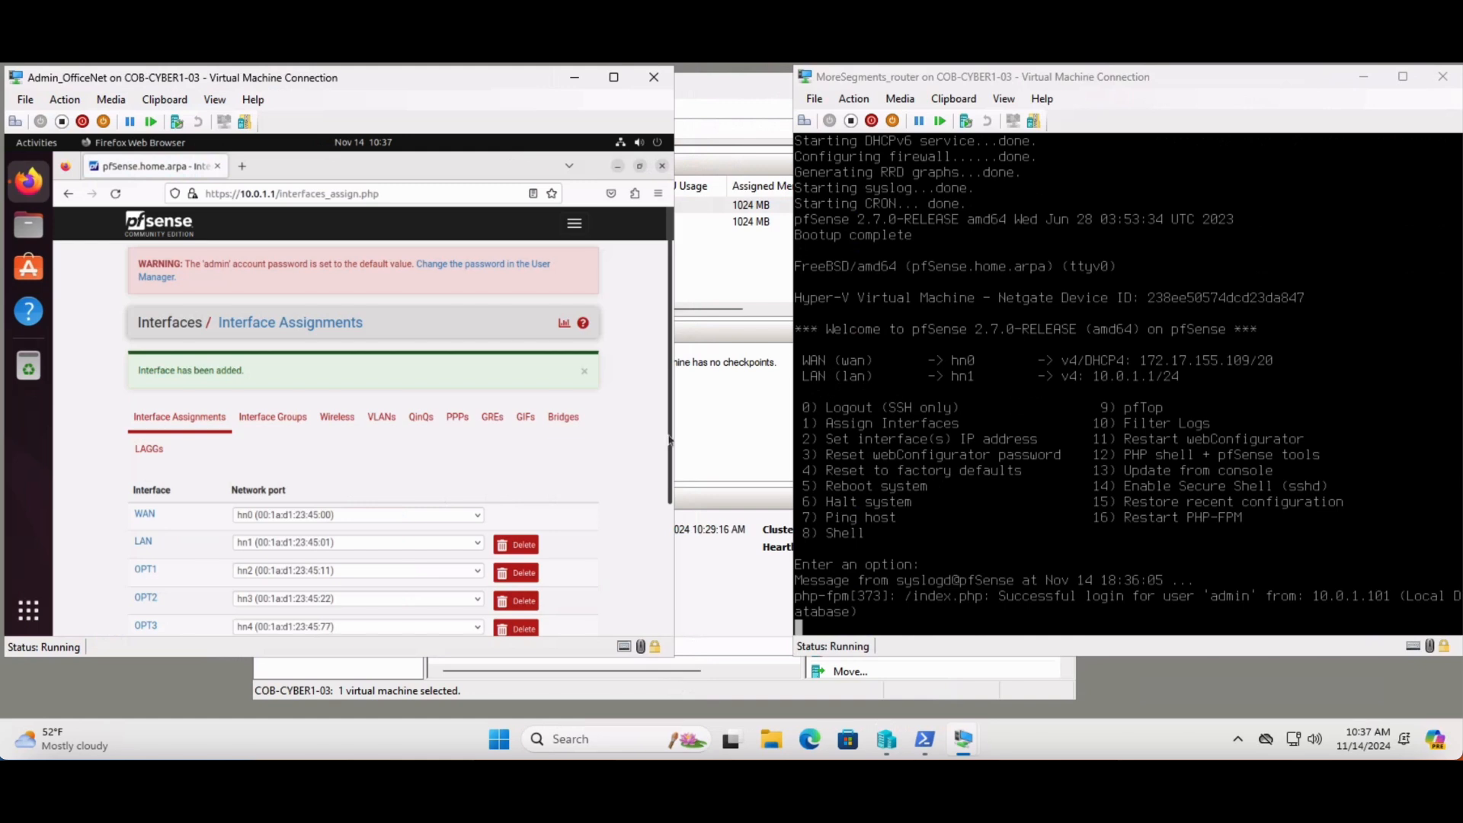
scroll(669, 448, down, 1)
drag(670, 448, 676, 492)
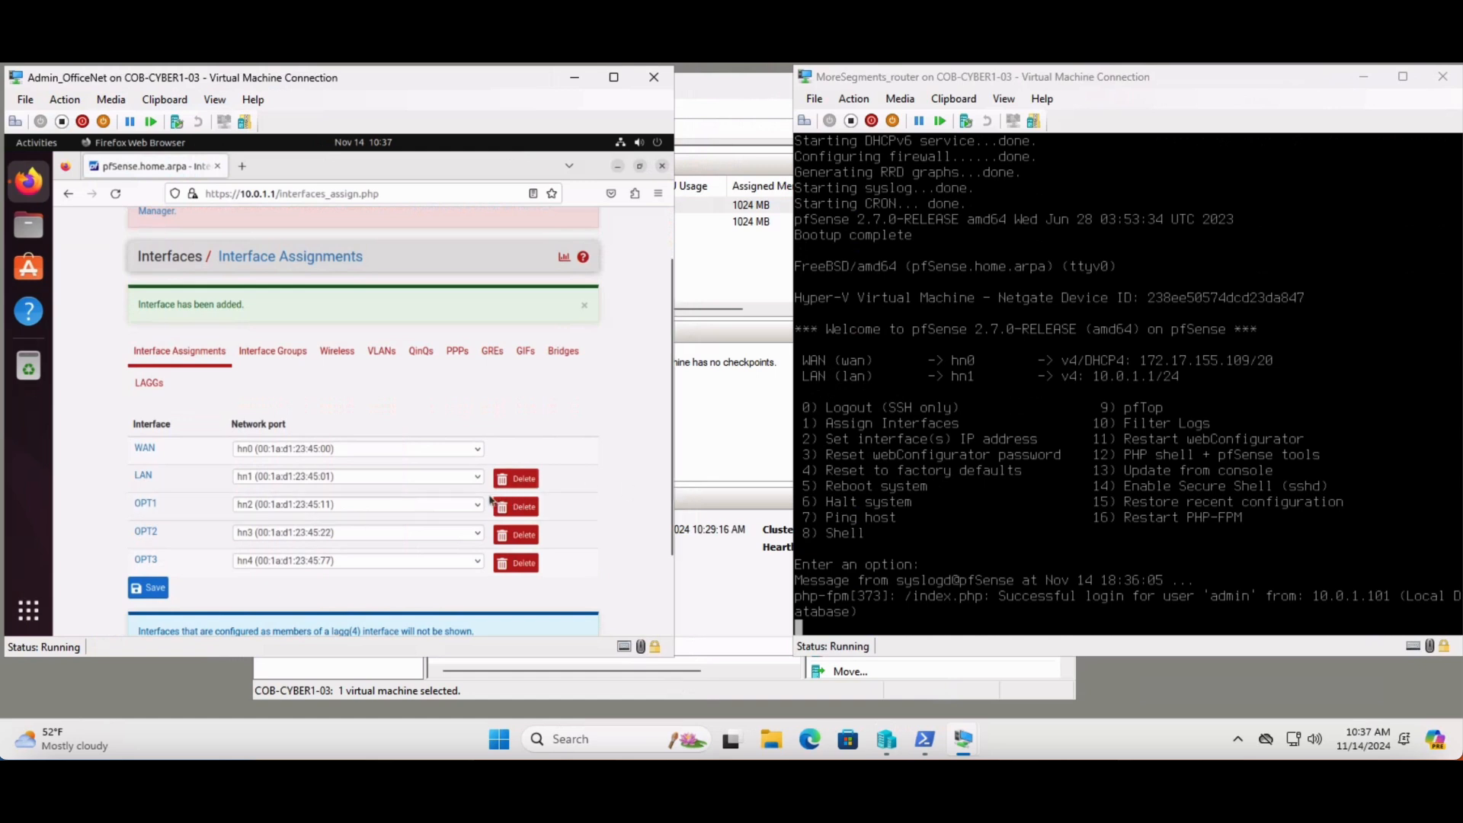
click(156, 592)
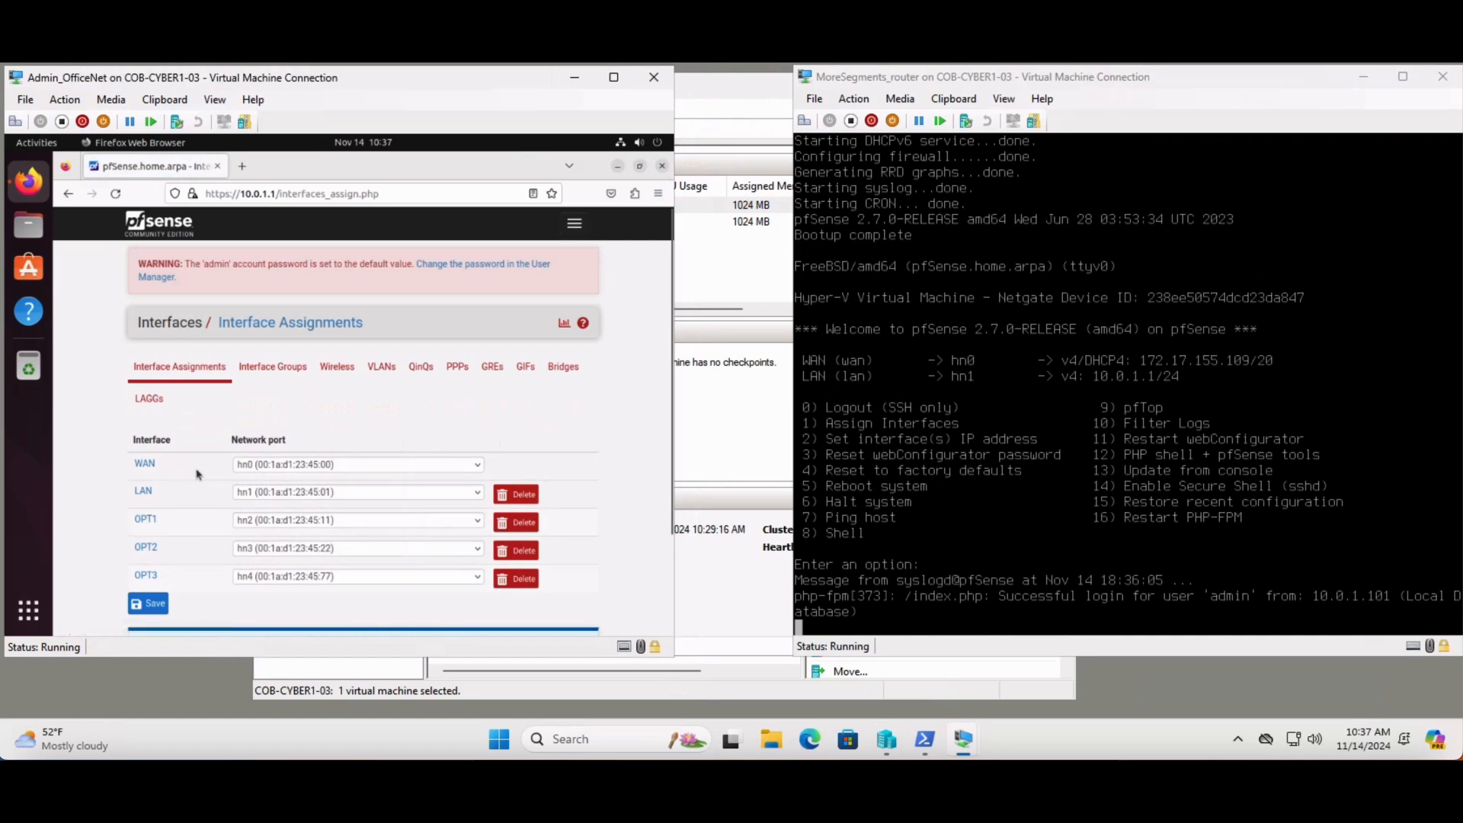
Enable the OPT1 interface, describe it as DMZ, and set its IPv4 configuration type to Static IPv4
click(154, 518)
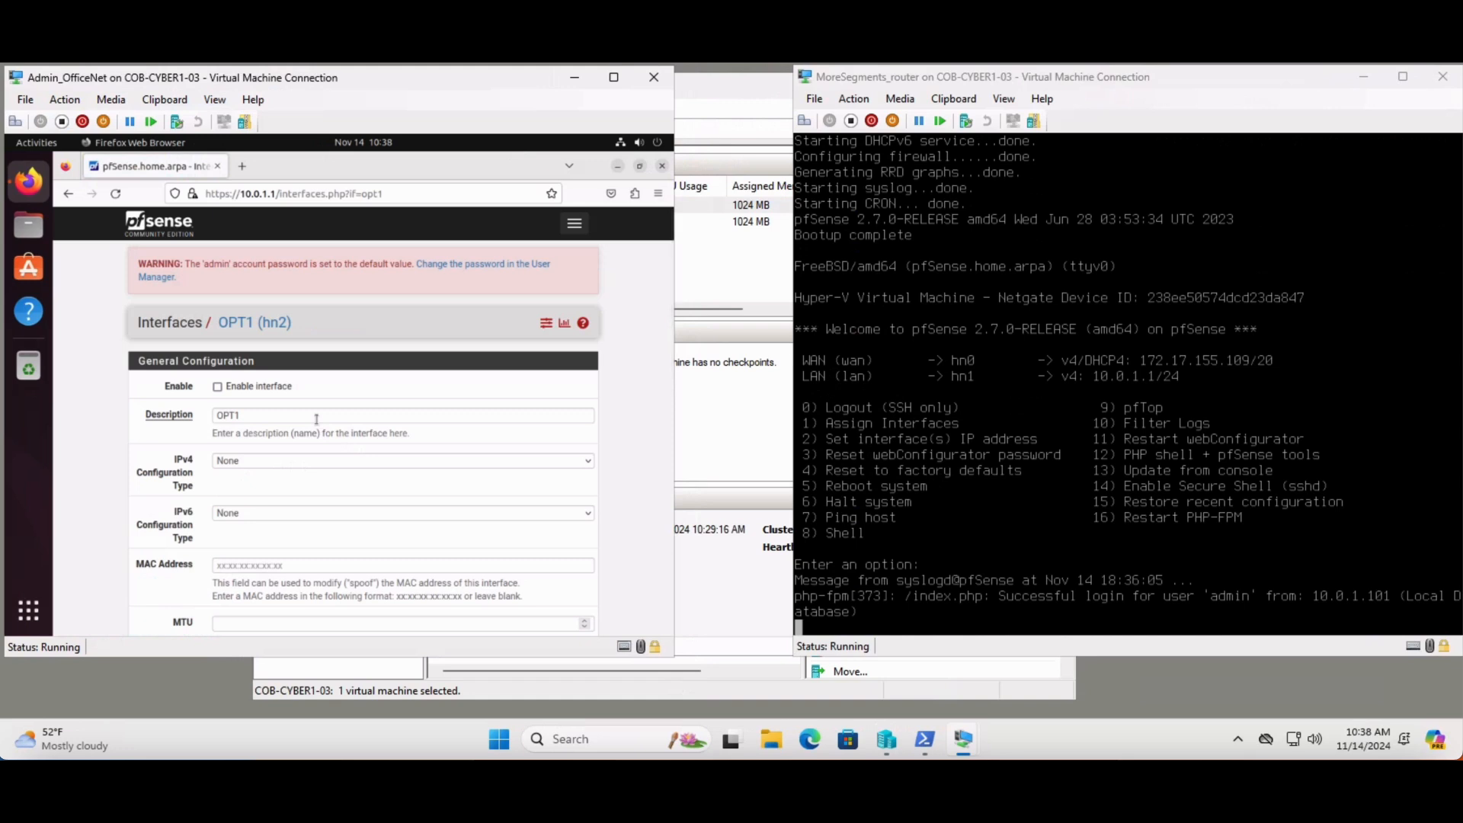
click(228, 388)
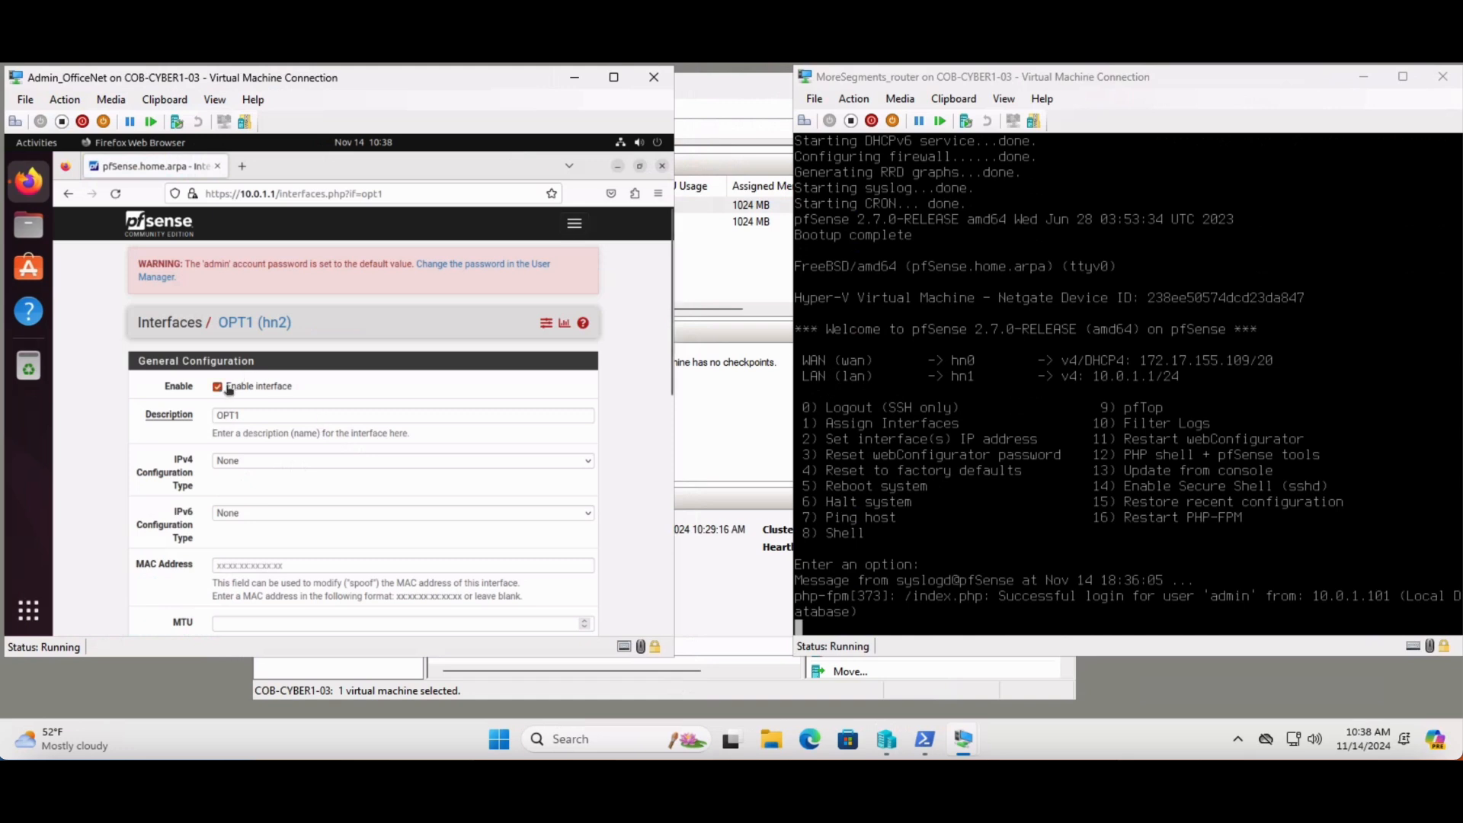
click(262, 416)
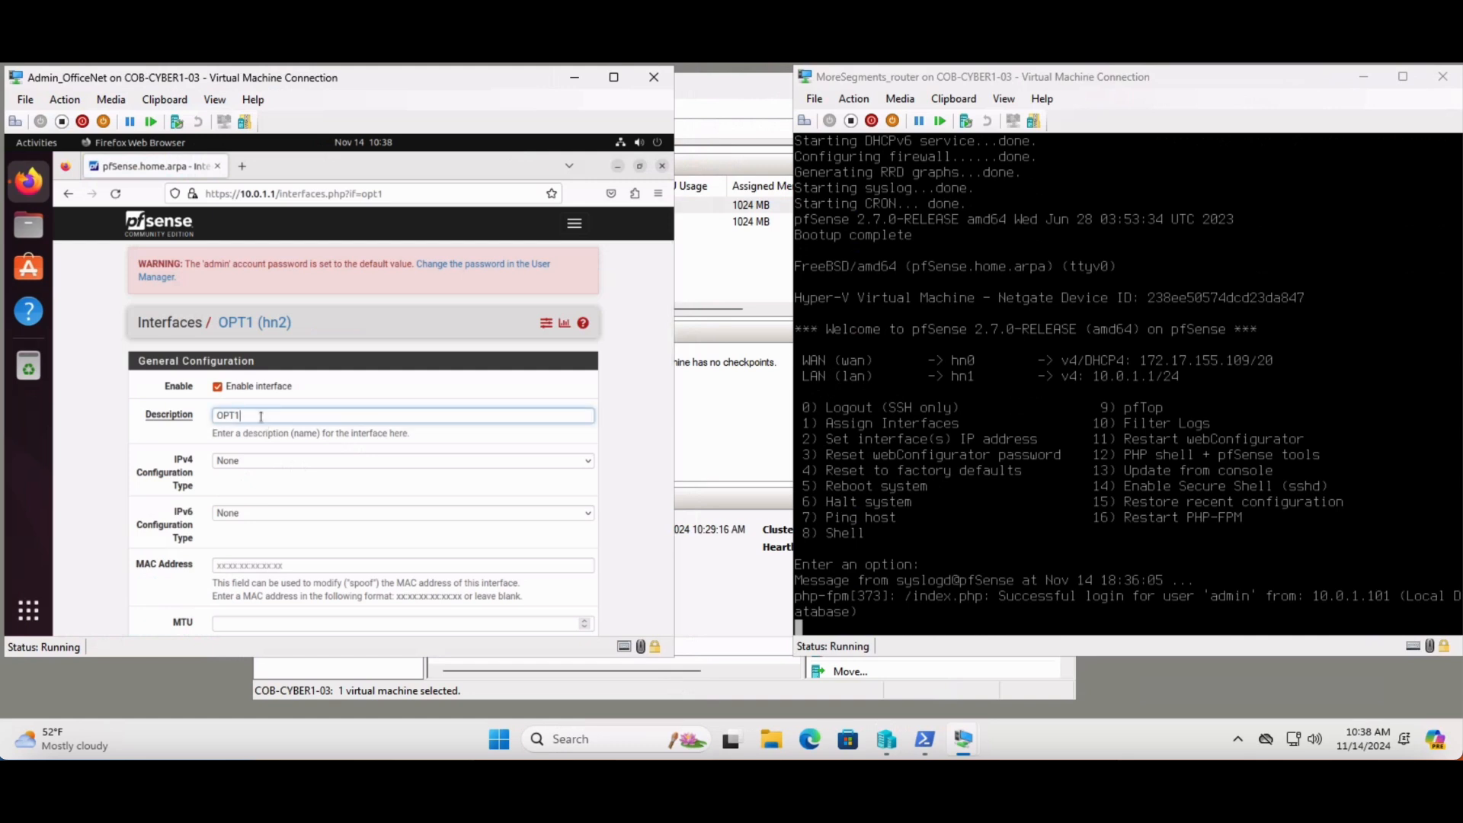
key(BackSpace)
key(BackSpace)
key(BackSpace)
key(BackSpace)
text(DMZ)
click(280, 463)
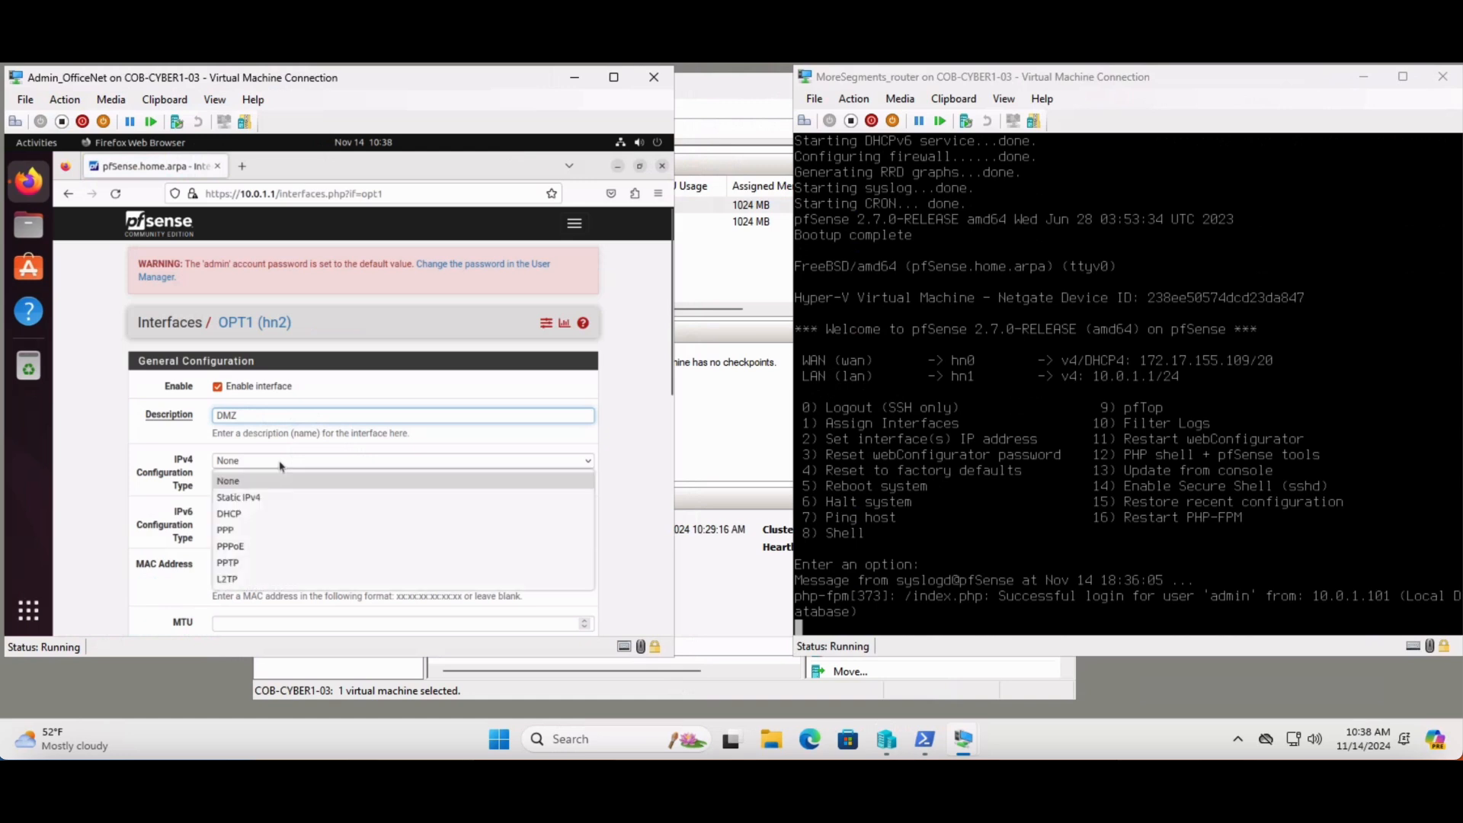
click(265, 503)
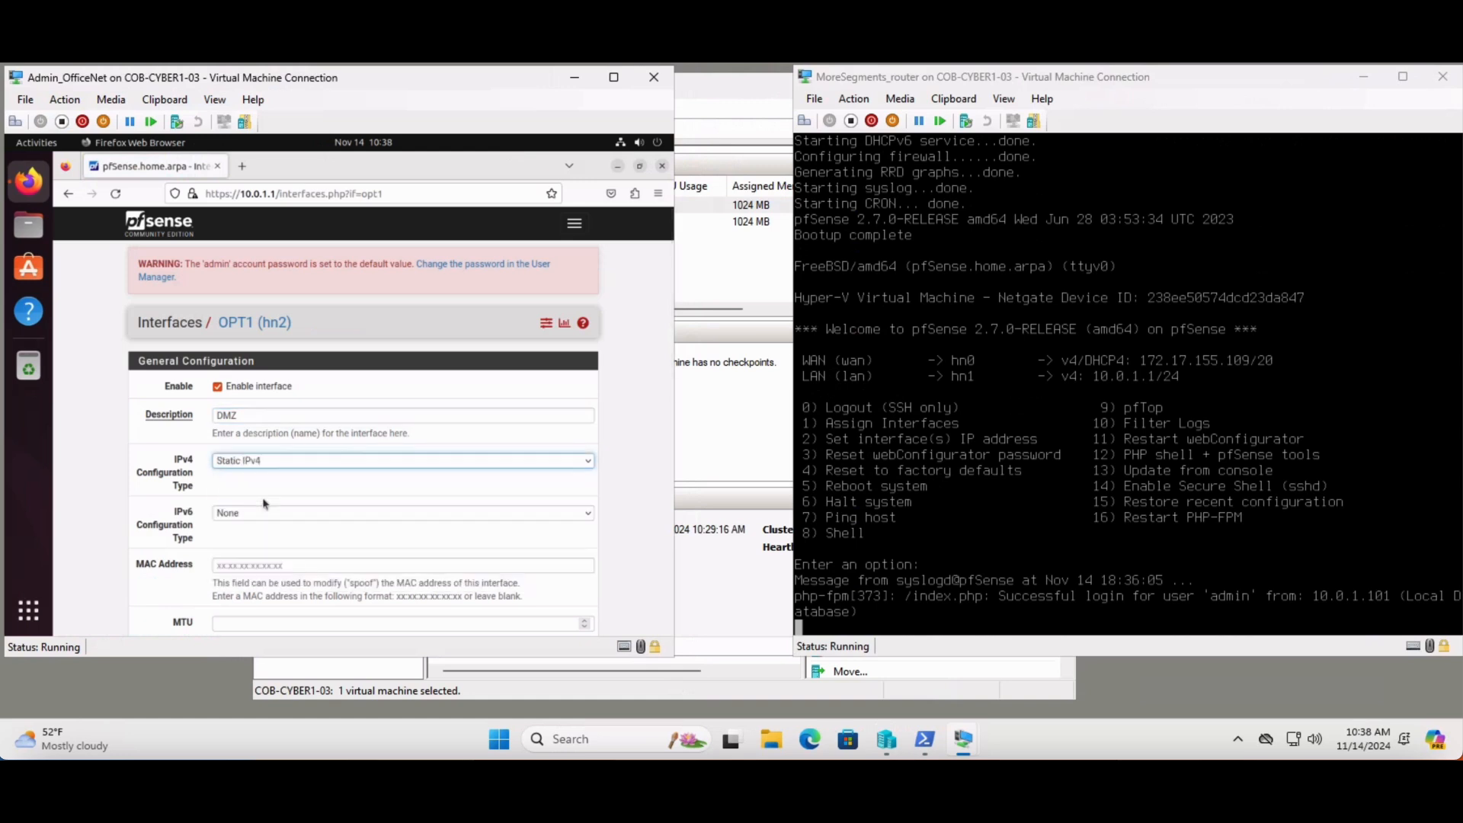
Set the DMZ interface's static IPv4 address to 10.0.2.1 with a /24 subnet mask
scroll(638, 436, down, 3)
scroll(415, 494, down, 2)
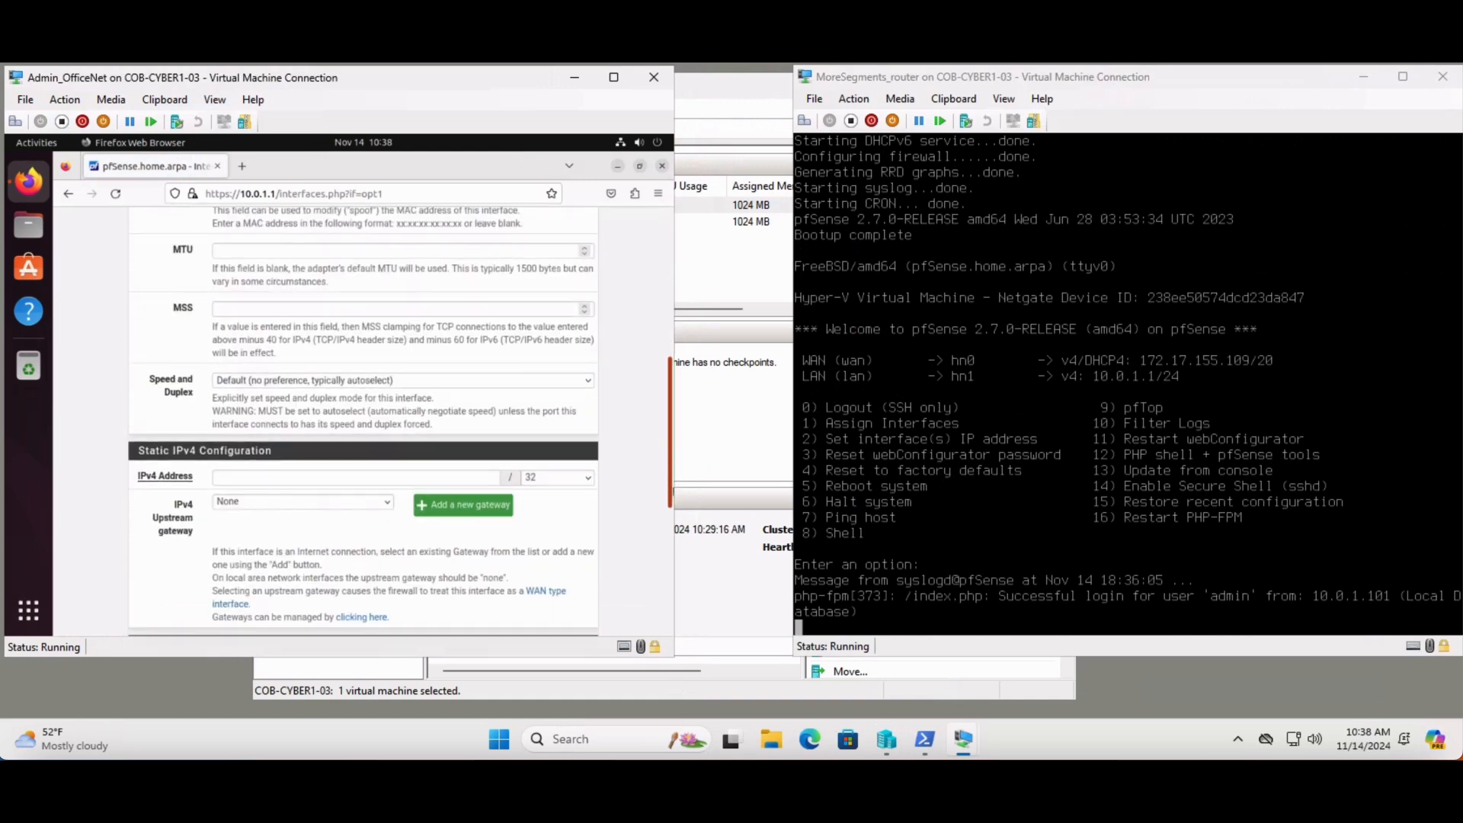
click(401, 476)
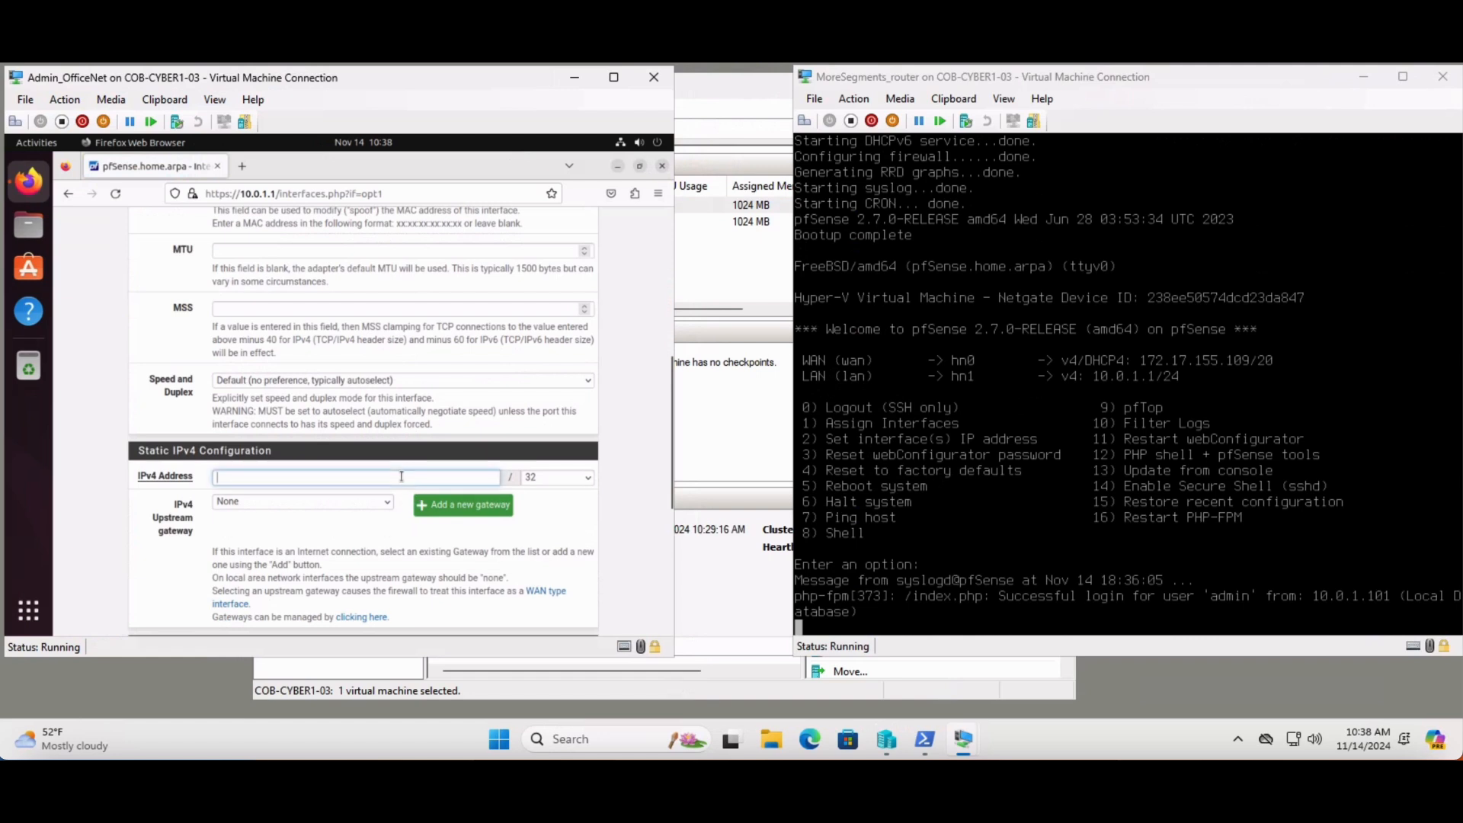
text(10.0.2.1)
click(564, 482)
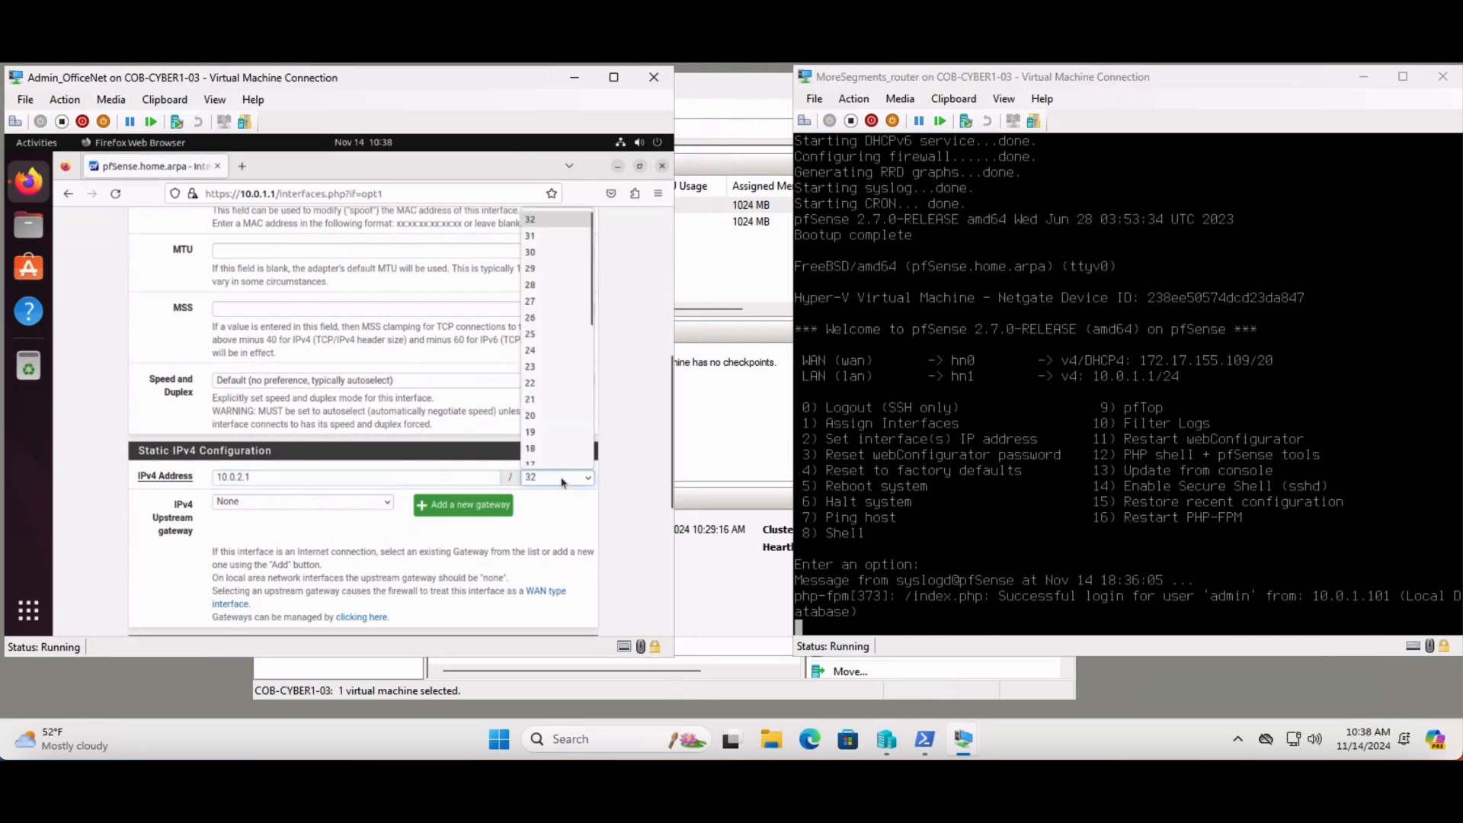
click(546, 350)
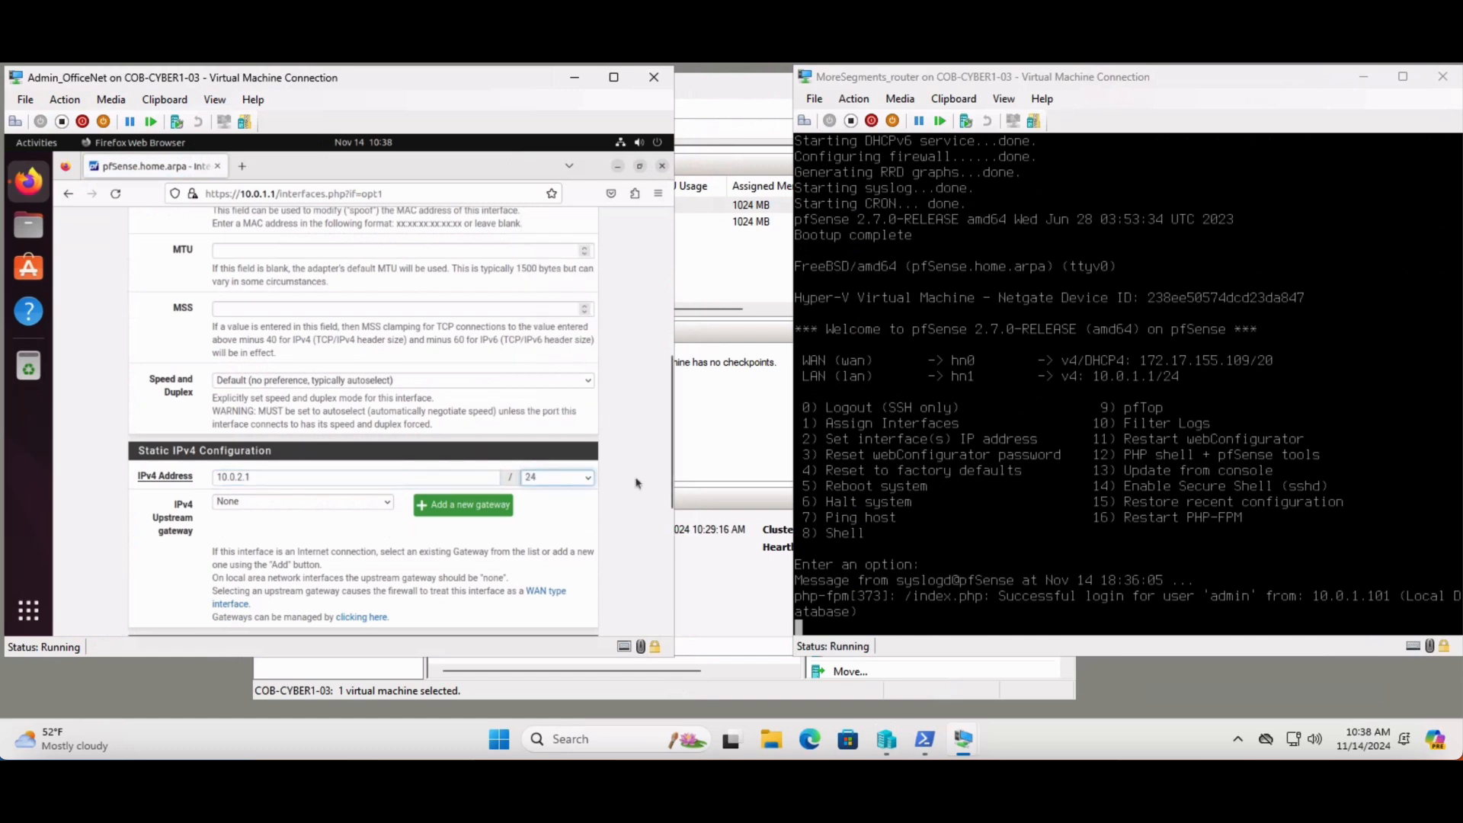
Save the DMZ interface configuration and apply the changes
click(635, 527)
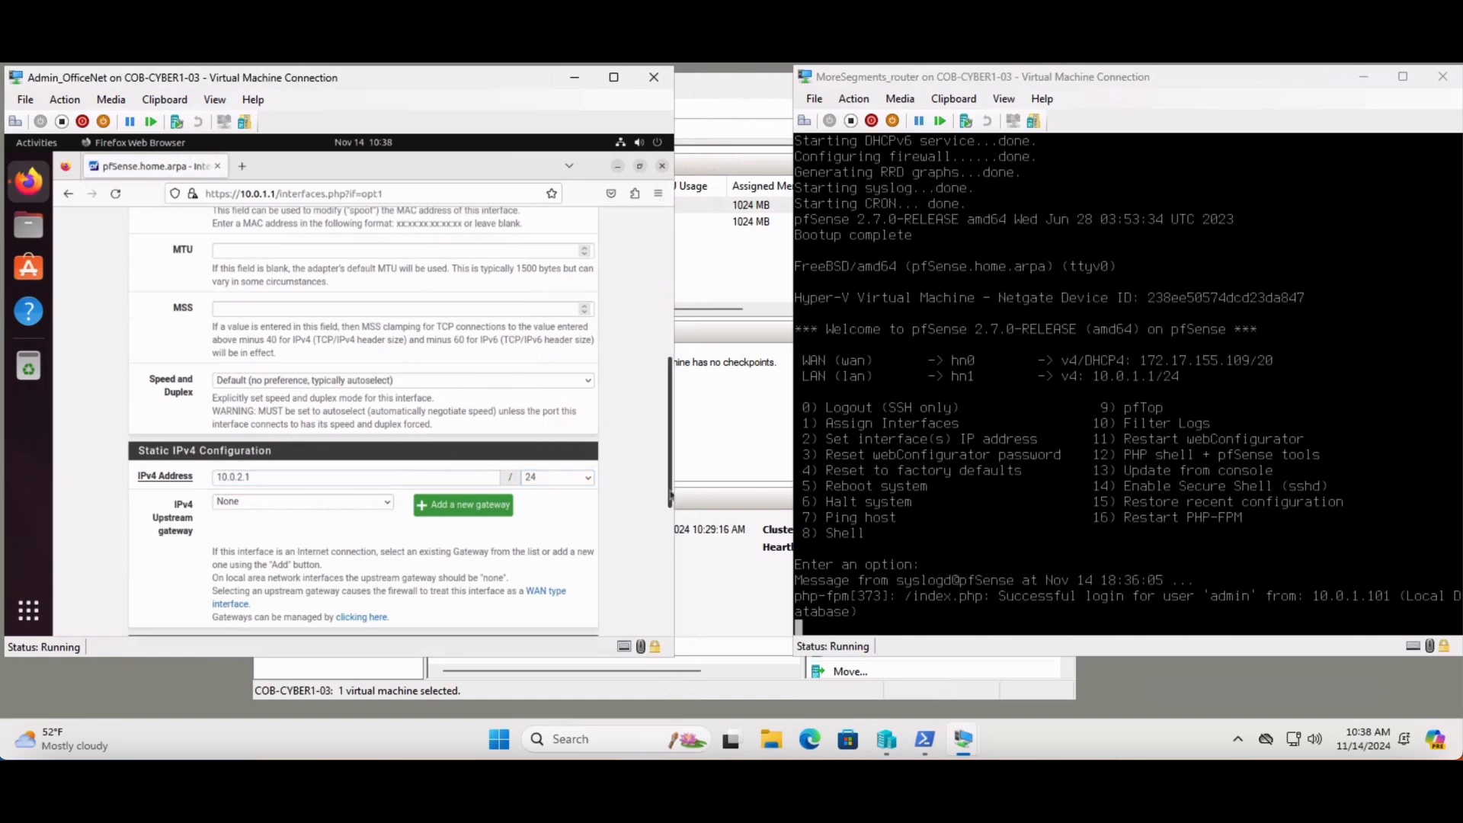
drag(671, 495, 671, 621)
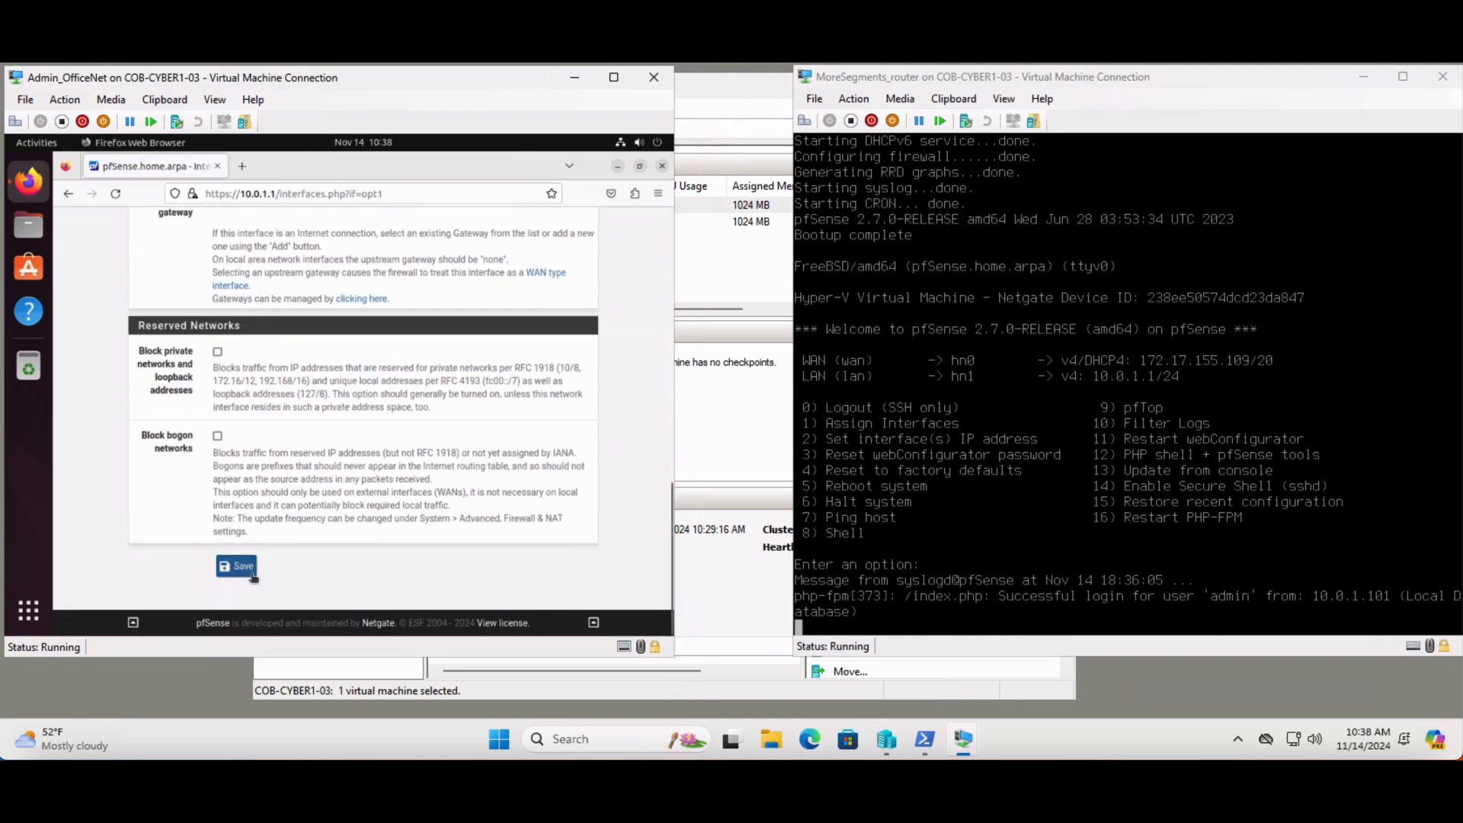
click(242, 573)
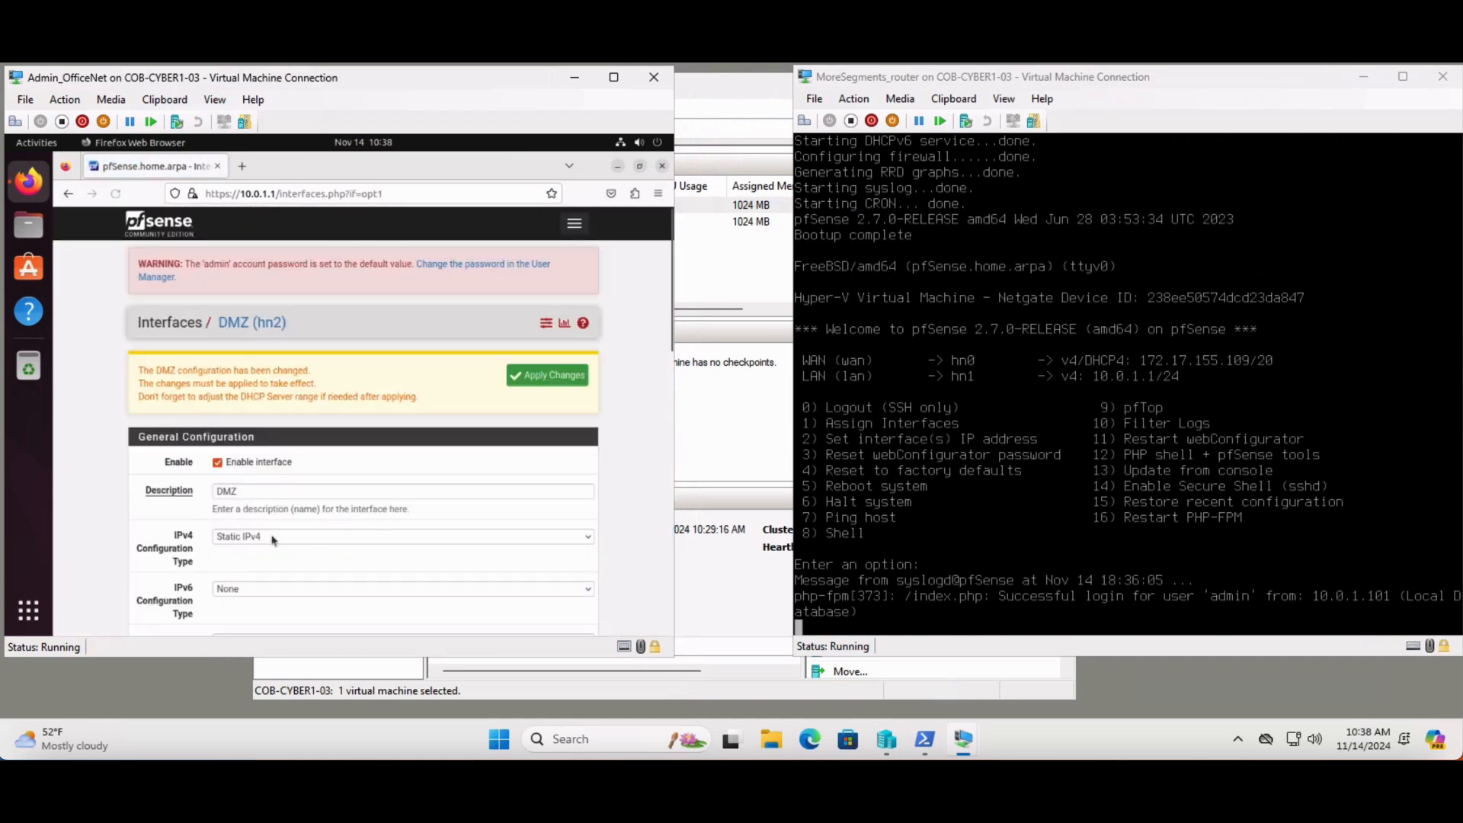
click(556, 383)
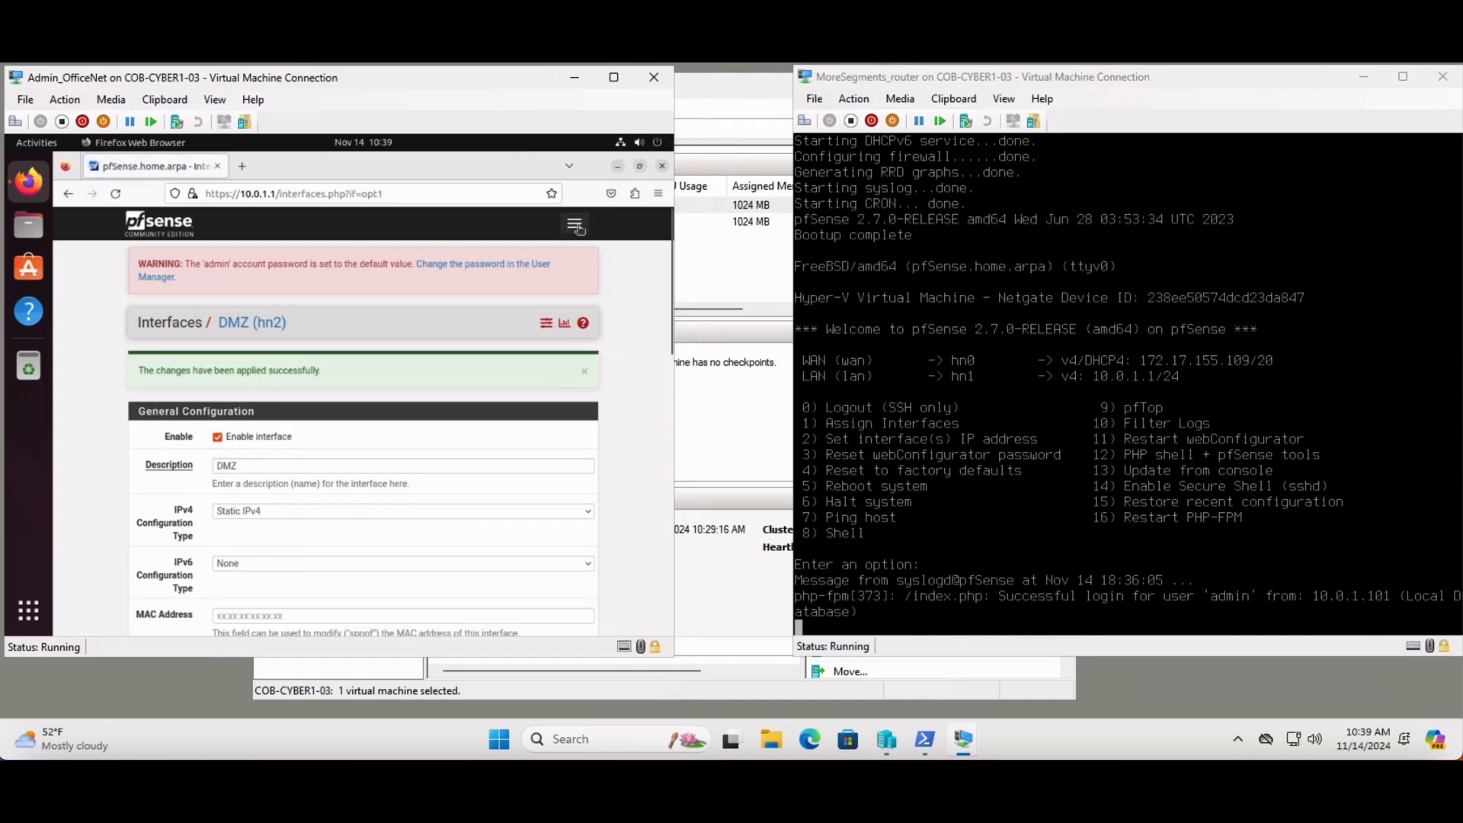
Open the DHCP Server settings for the DMZ interface and enable the DHCP server on it
click(575, 226)
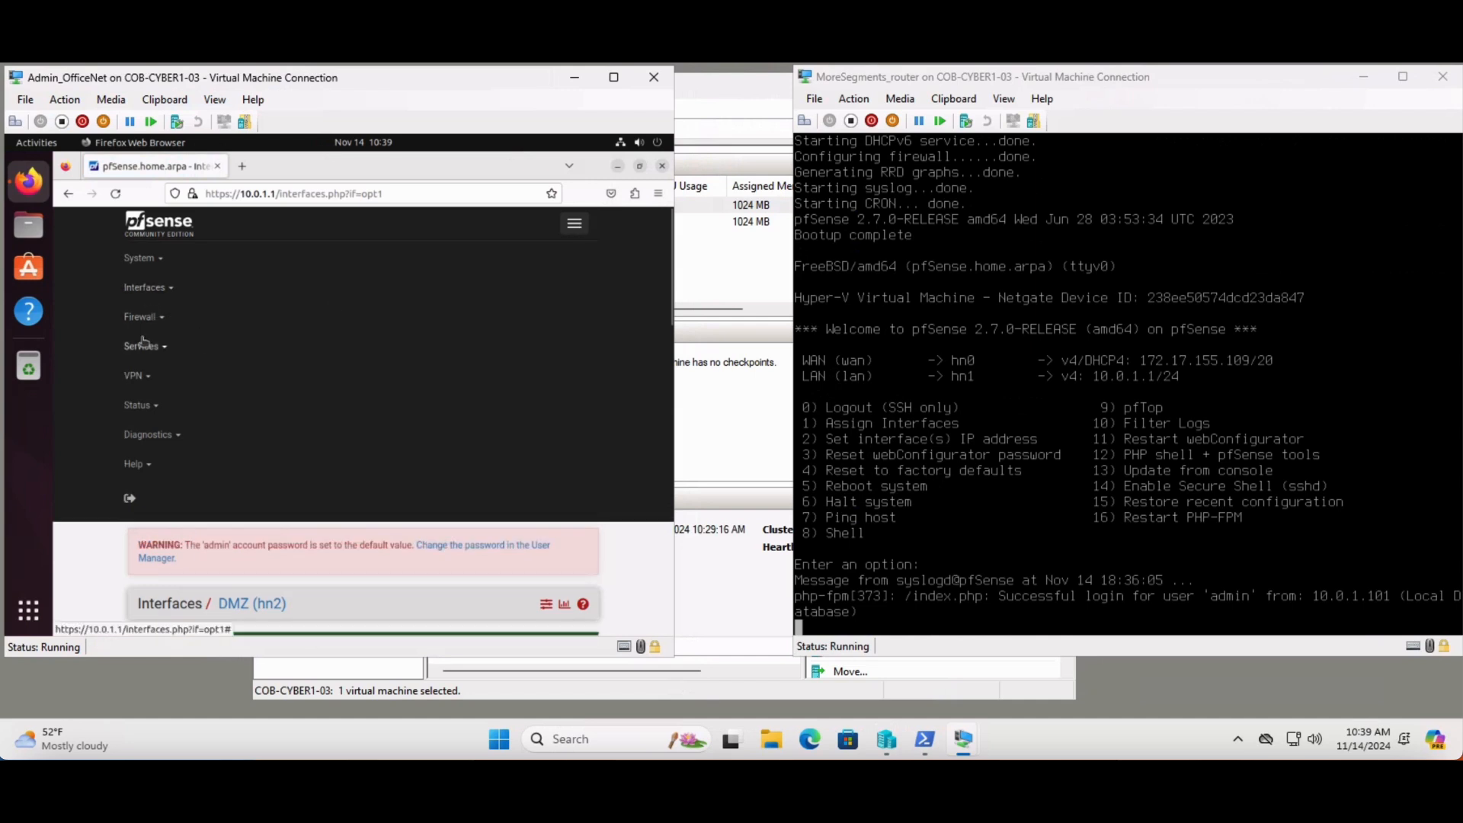
click(143, 345)
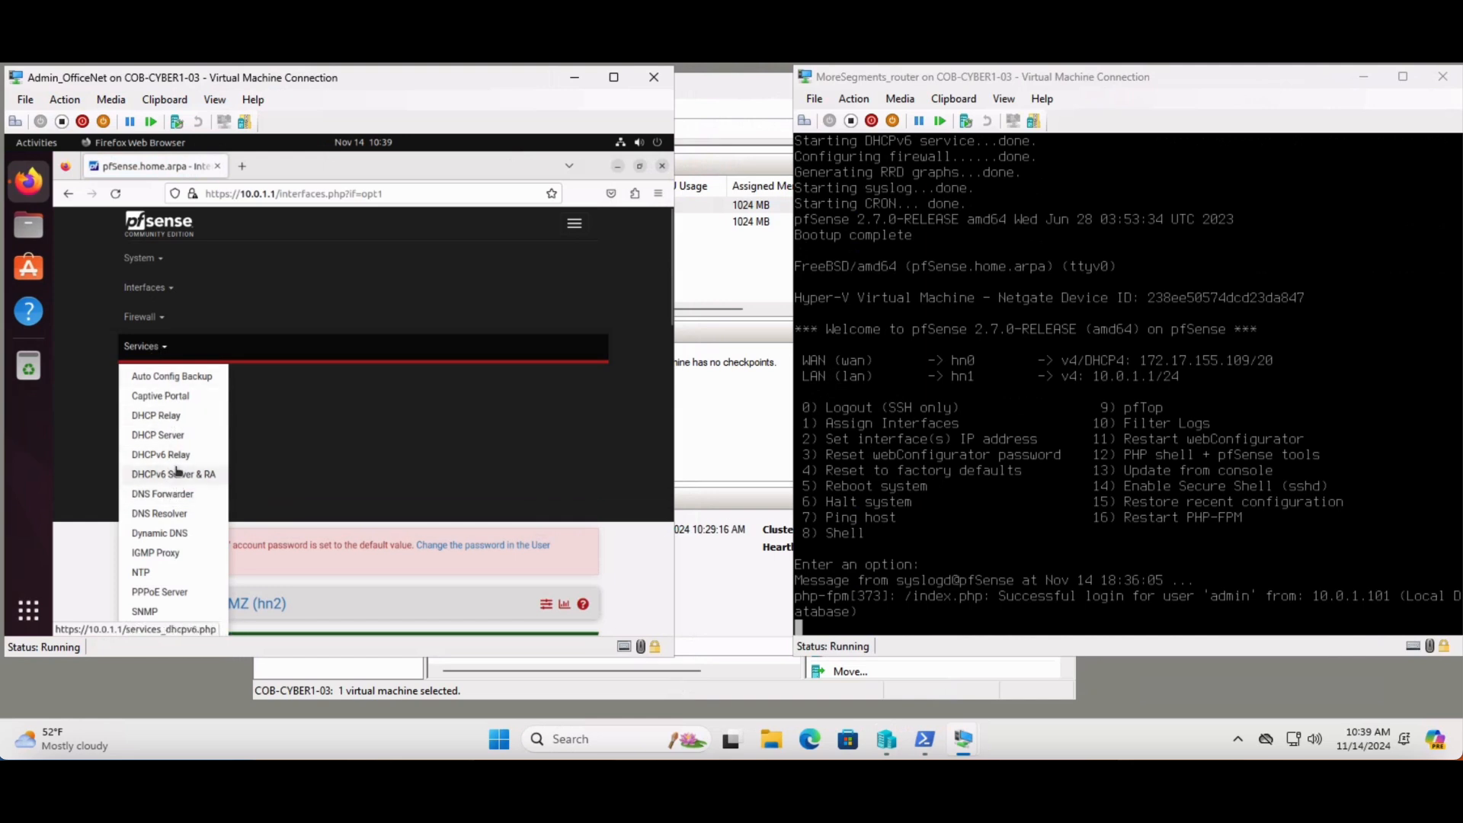
click(176, 436)
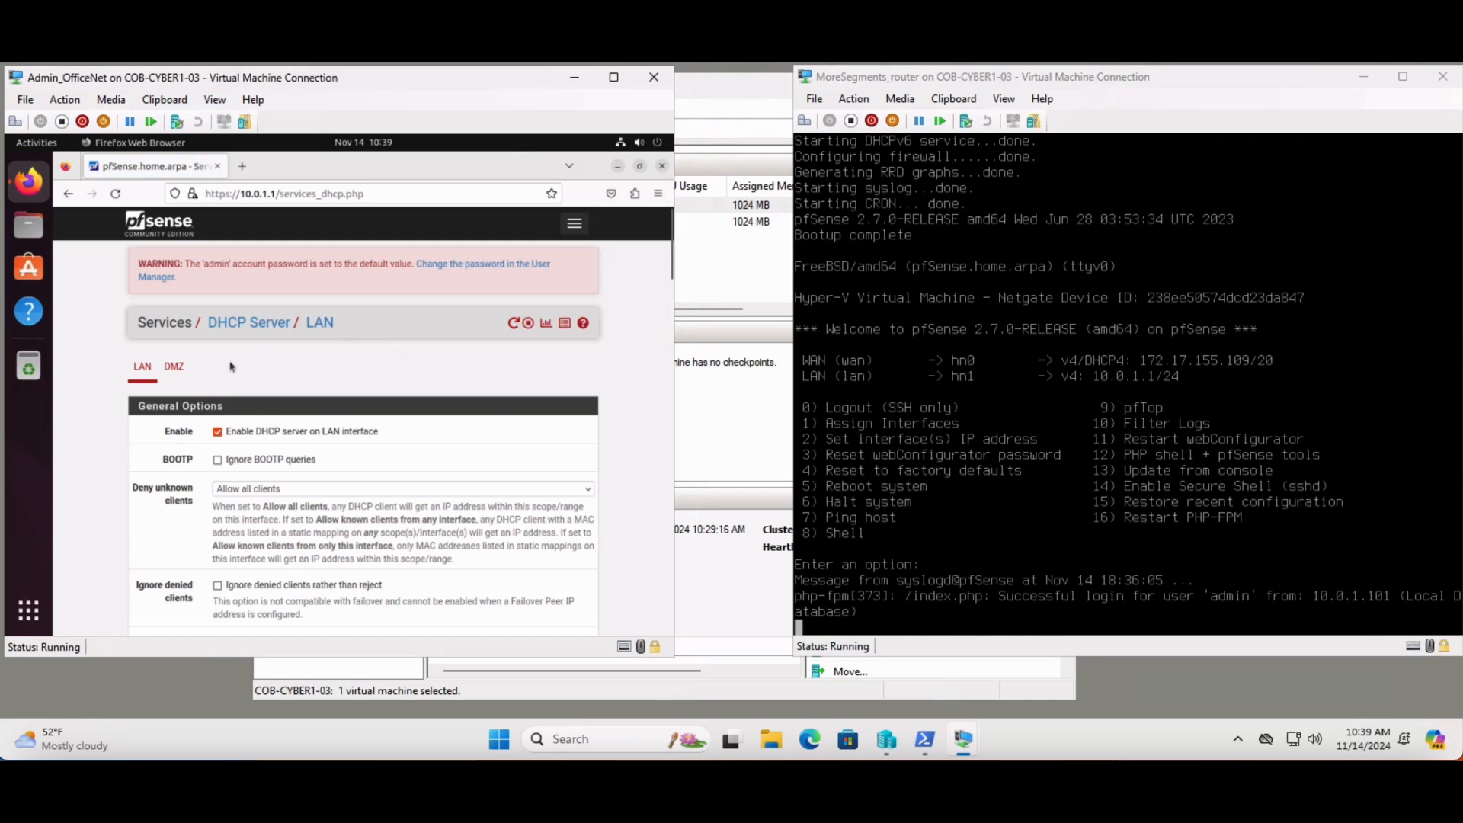
click(175, 368)
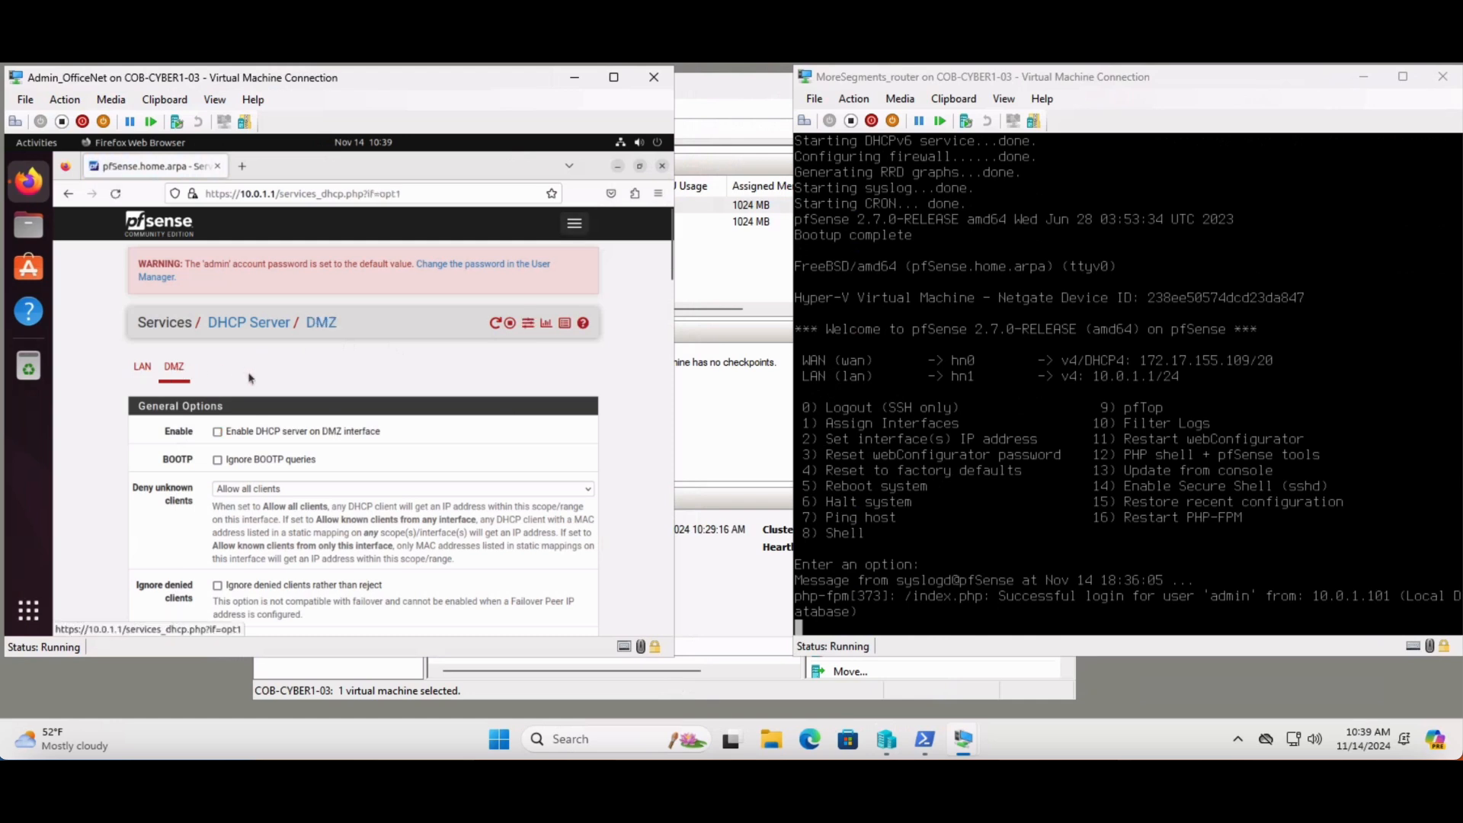
click(346, 433)
Set the DMZ DHCP address range from 10.0.2.3 to 10.0.2.99 and save the DHCP server settings
scroll(397, 405, down, 5)
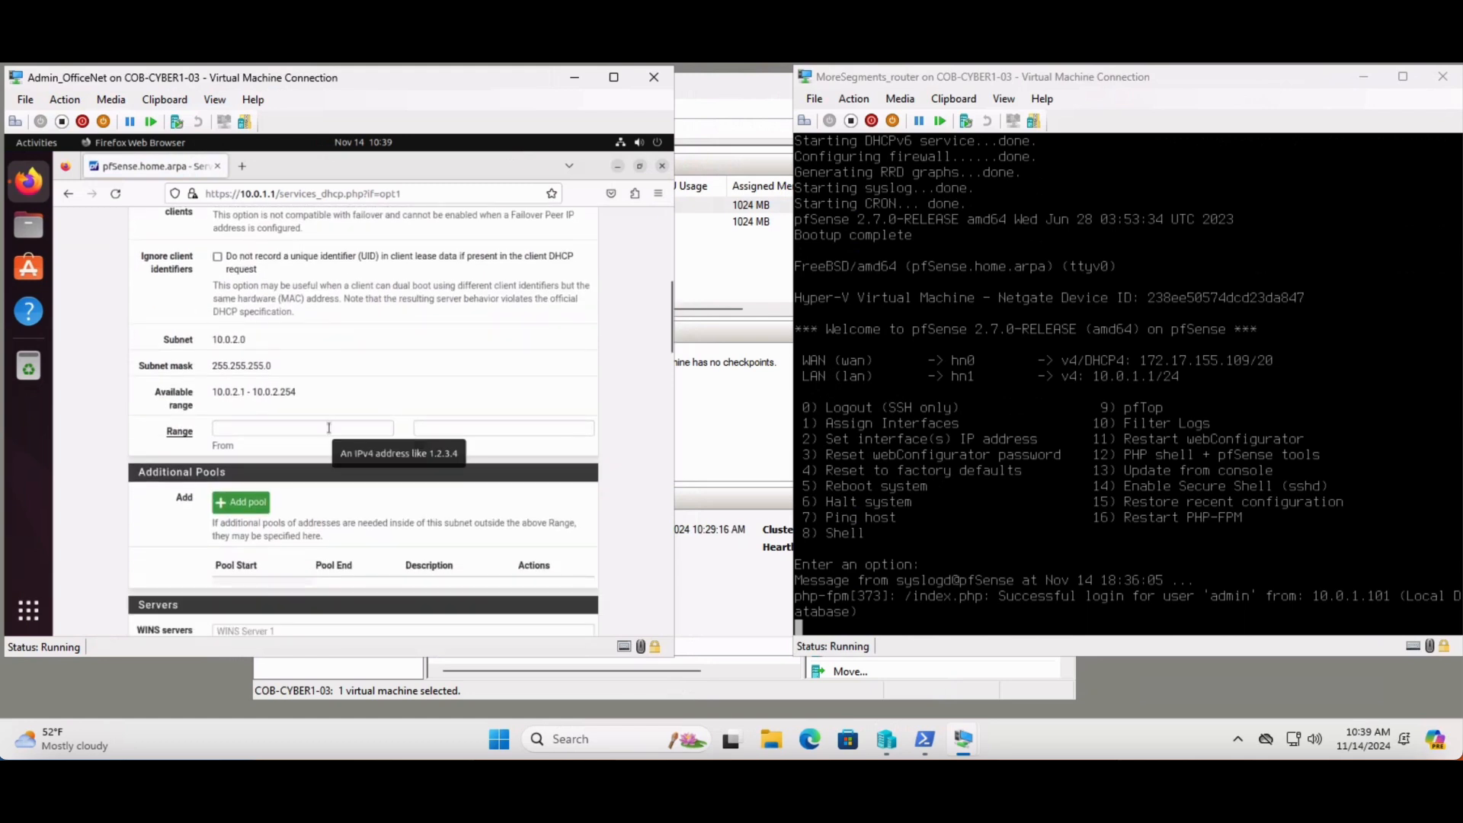
click(321, 430)
text(10)
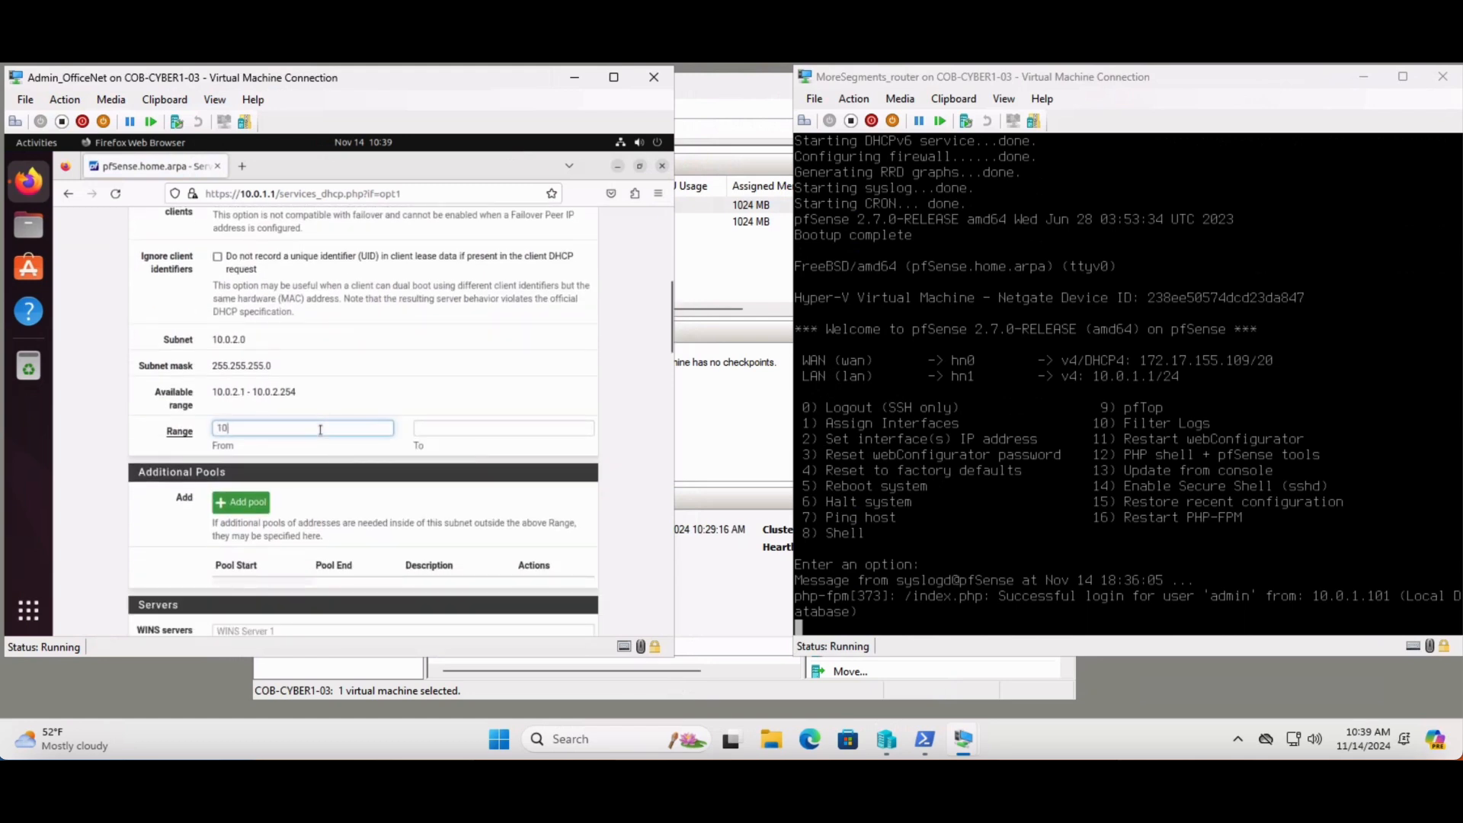
text(.0.2.3)
click(429, 430)
text(1)
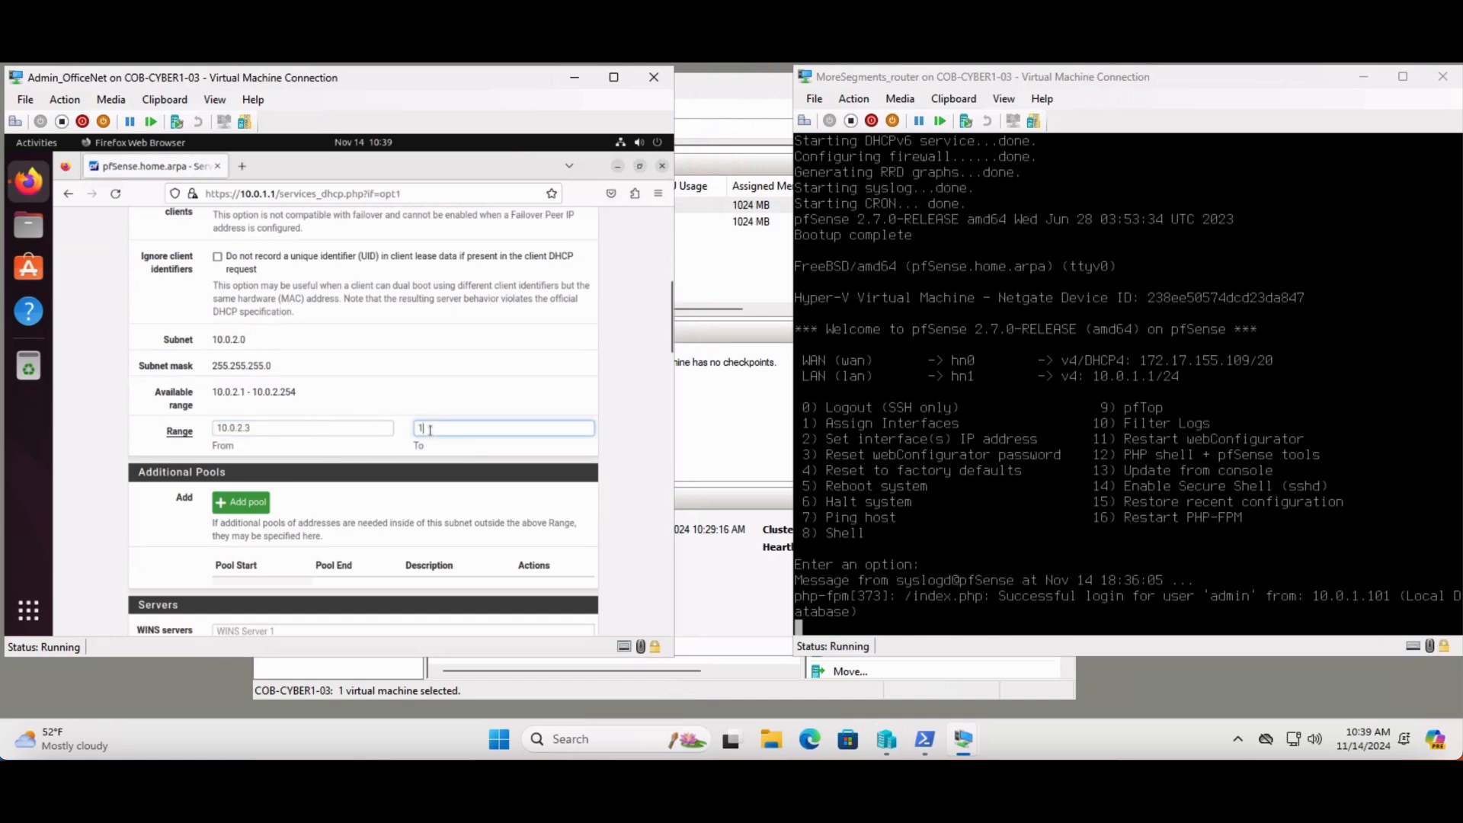
text(0.0.2.99)
drag(670, 341, 670, 613)
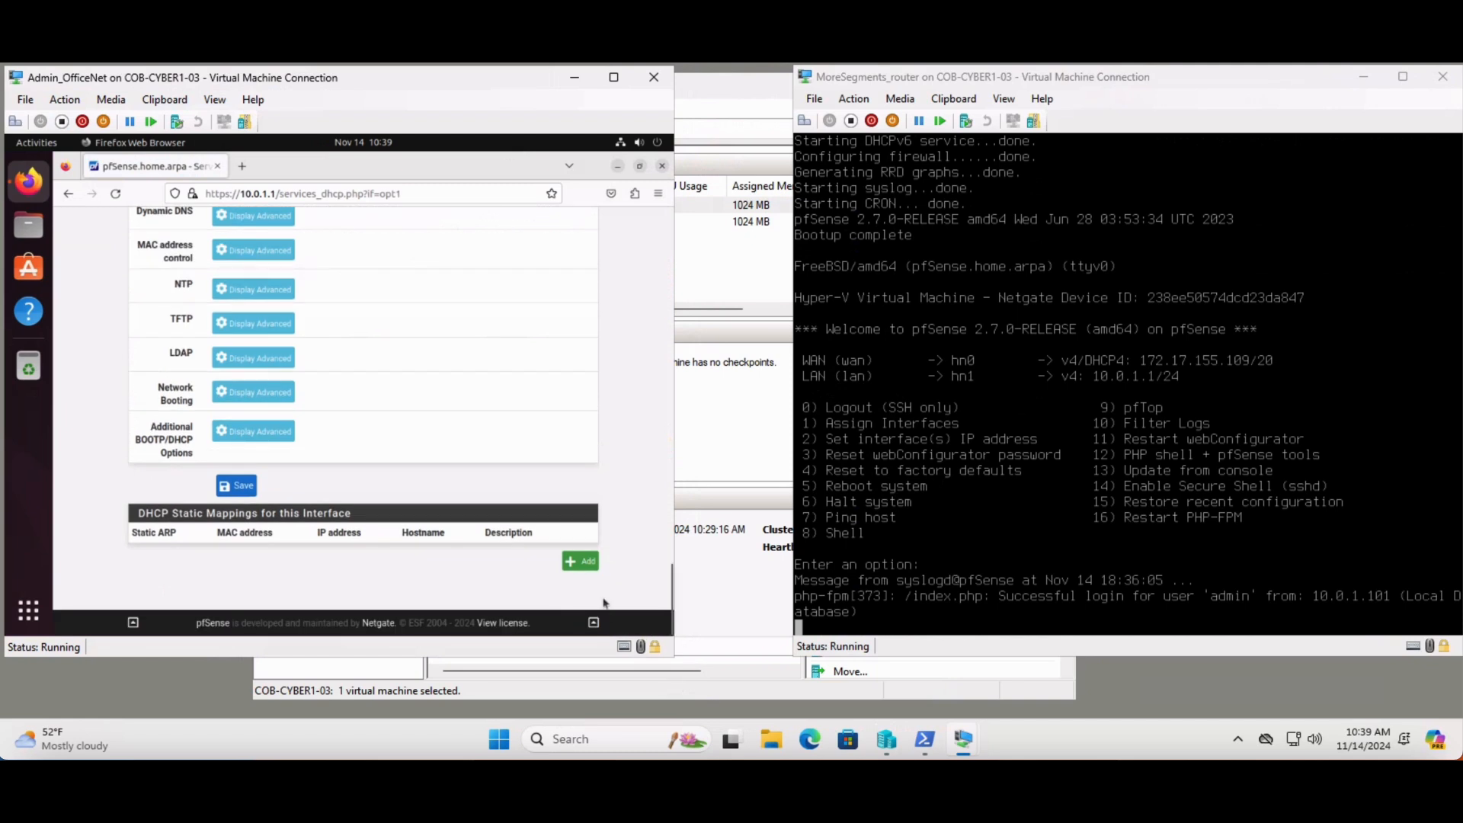
click(240, 489)
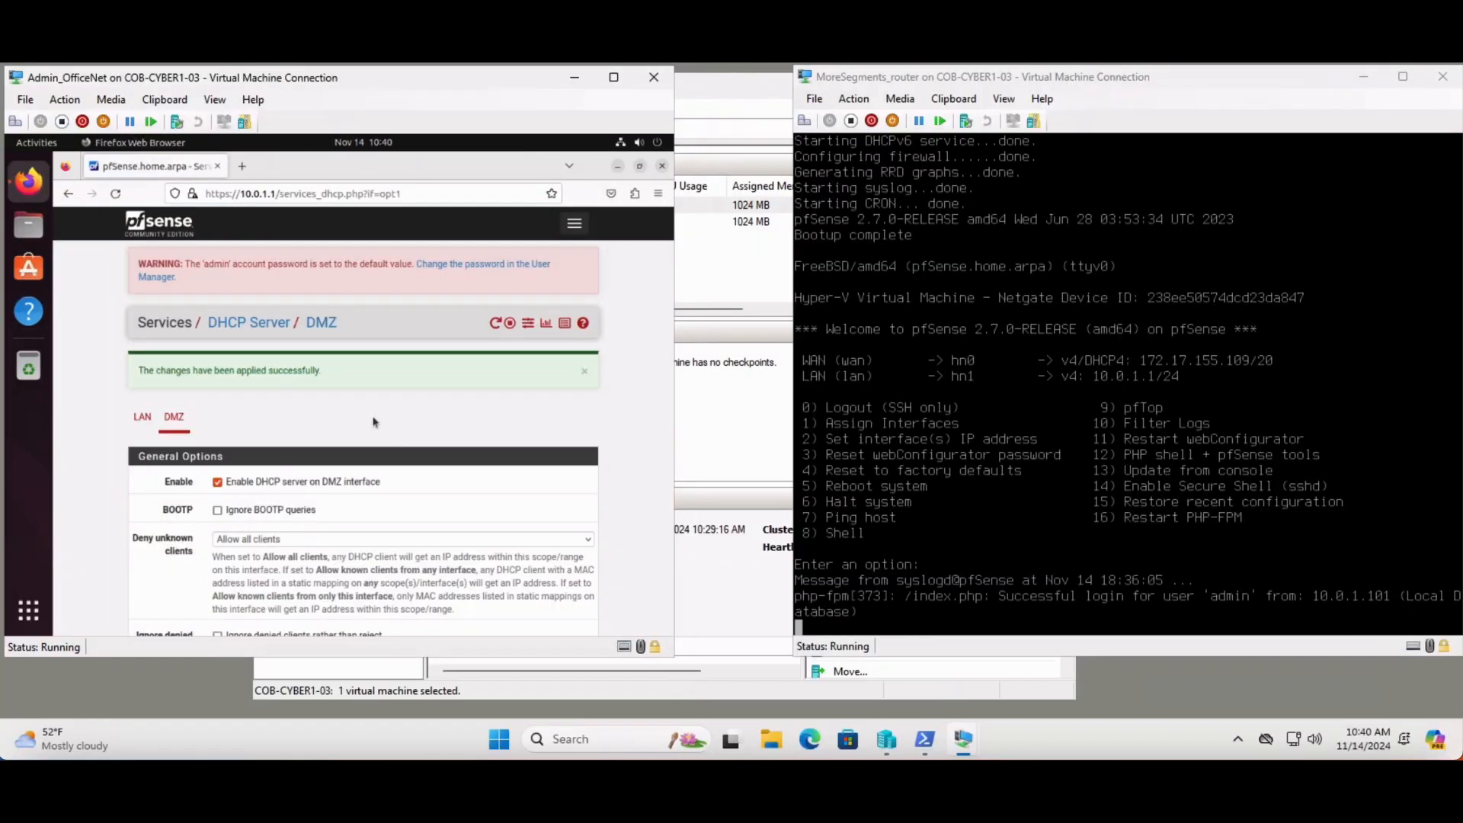
Enable the OPT2 interface, describe it as SecureNet, and set its IPv4 configuration type to Static IPv4
click(575, 225)
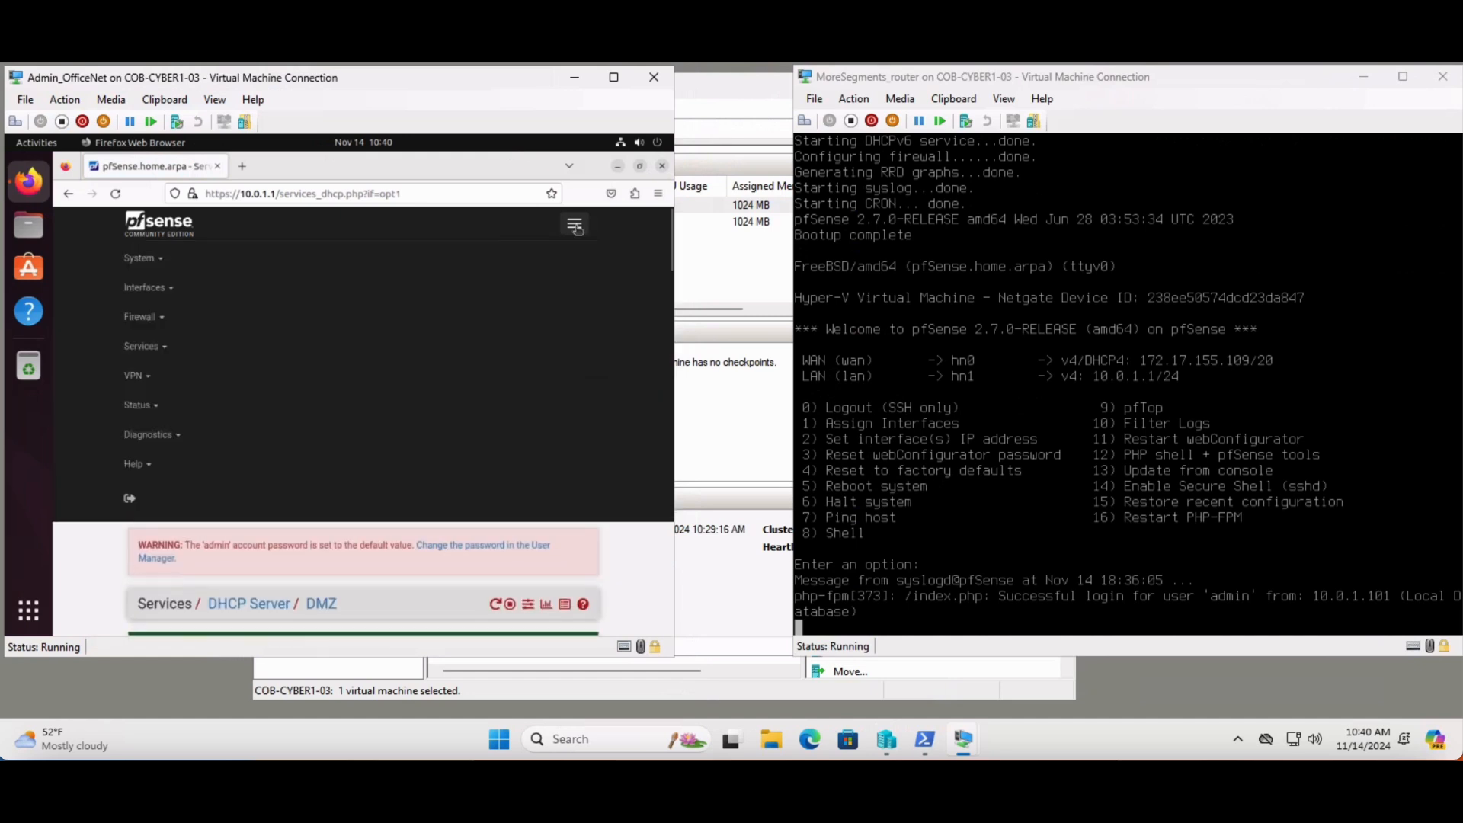
click(161, 289)
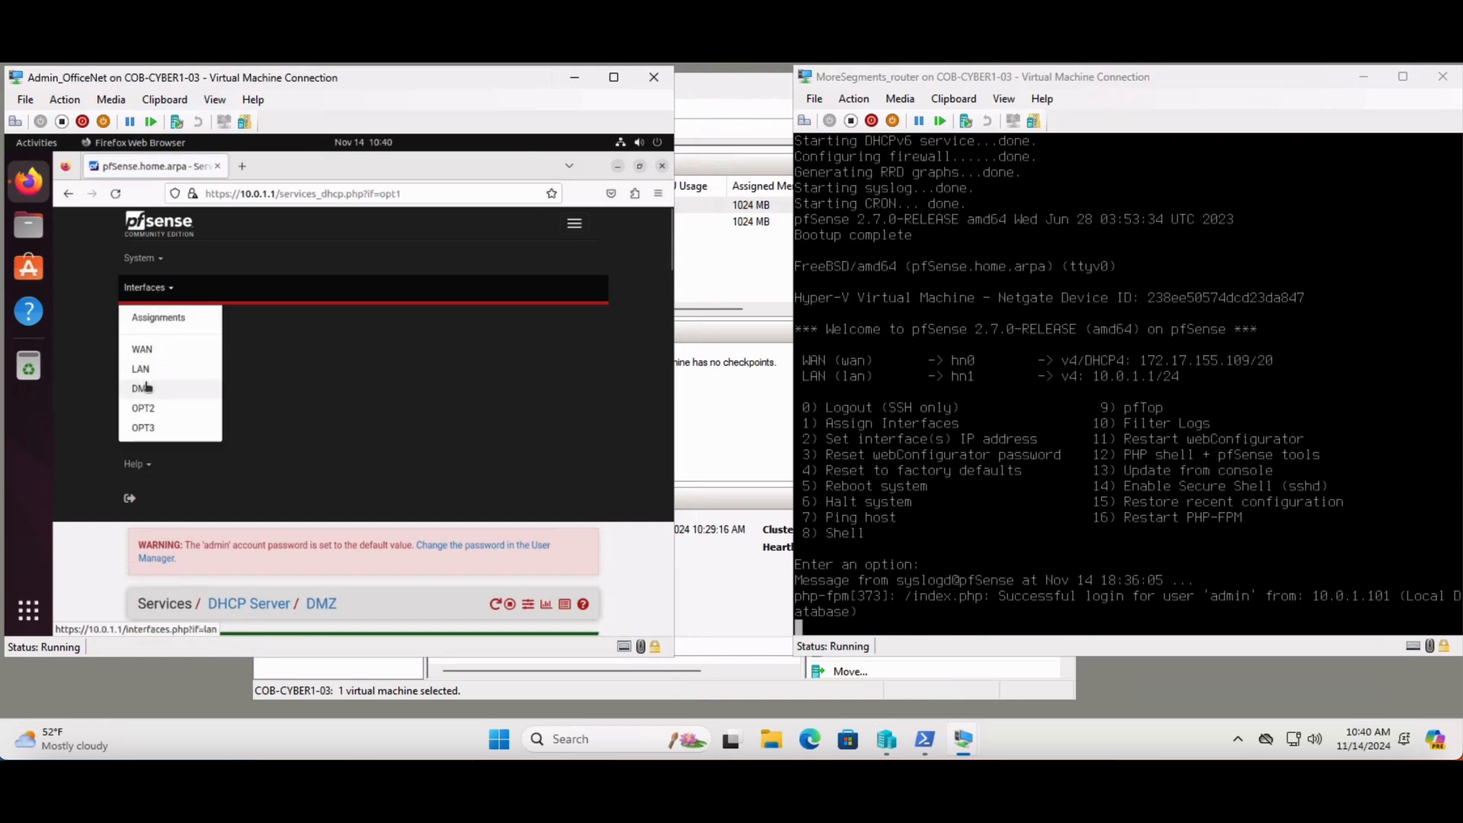
click(148, 412)
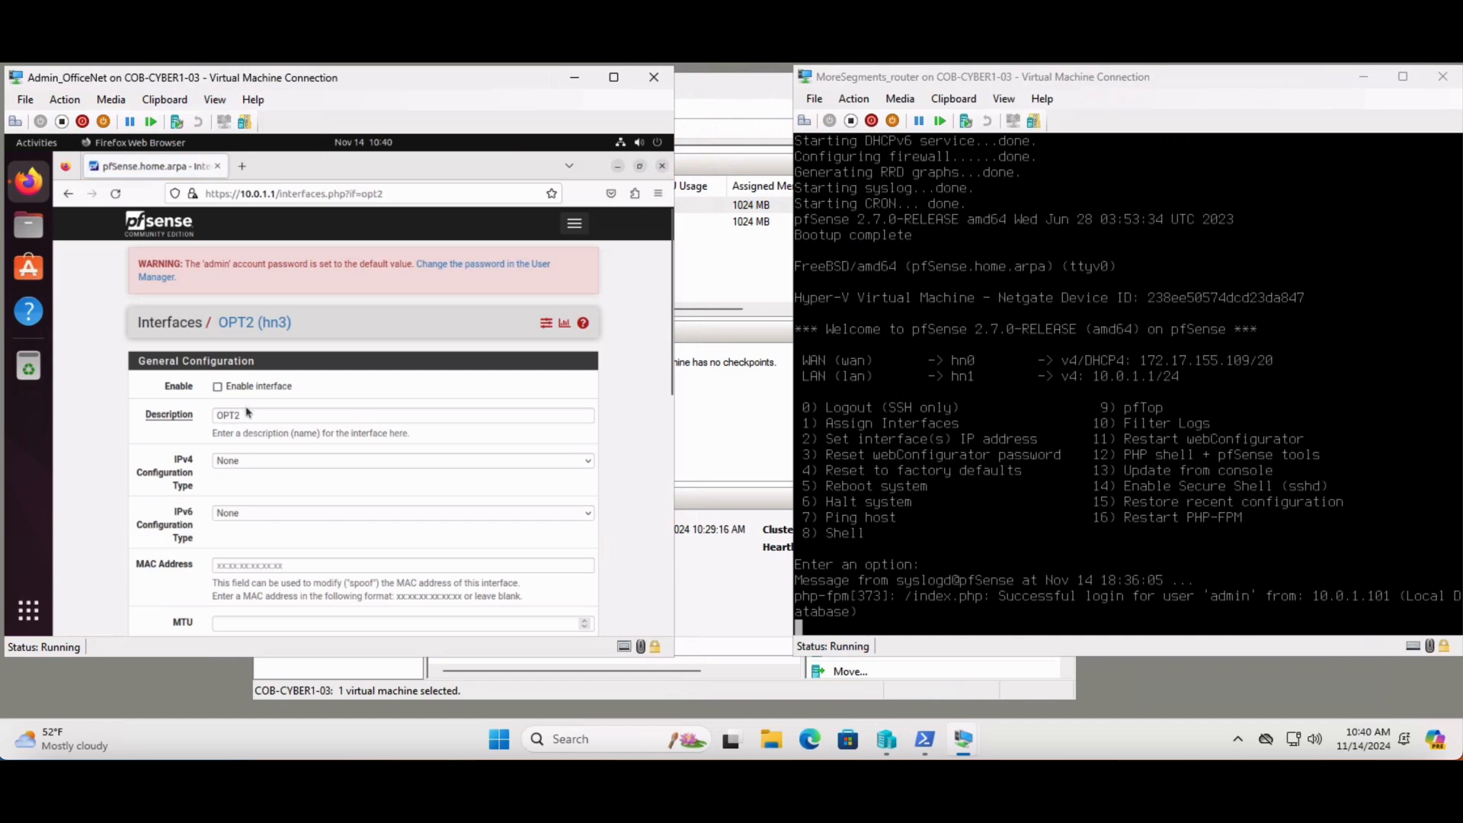
drag(251, 412, 207, 409)
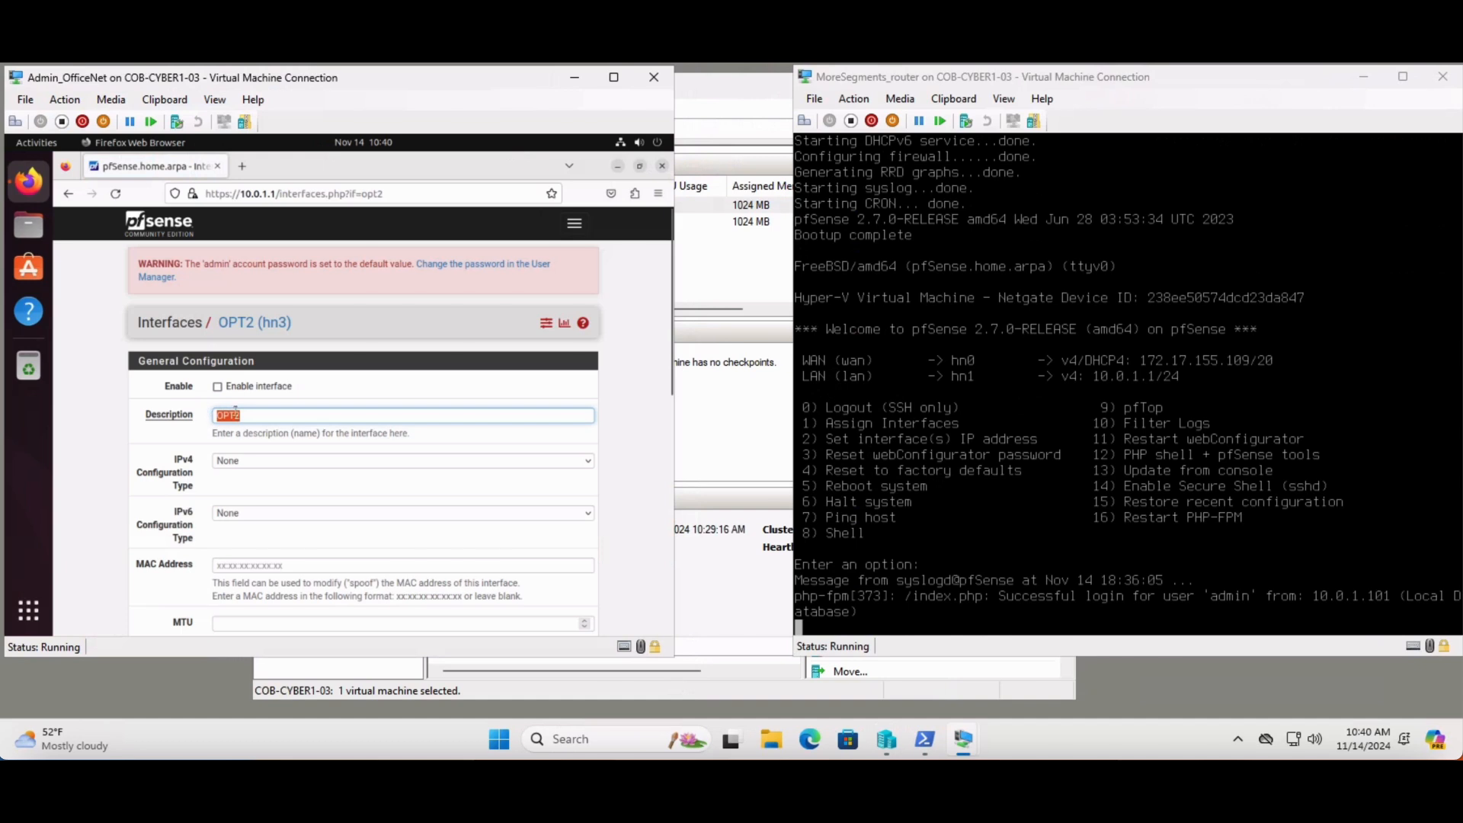
text(SecureNet)
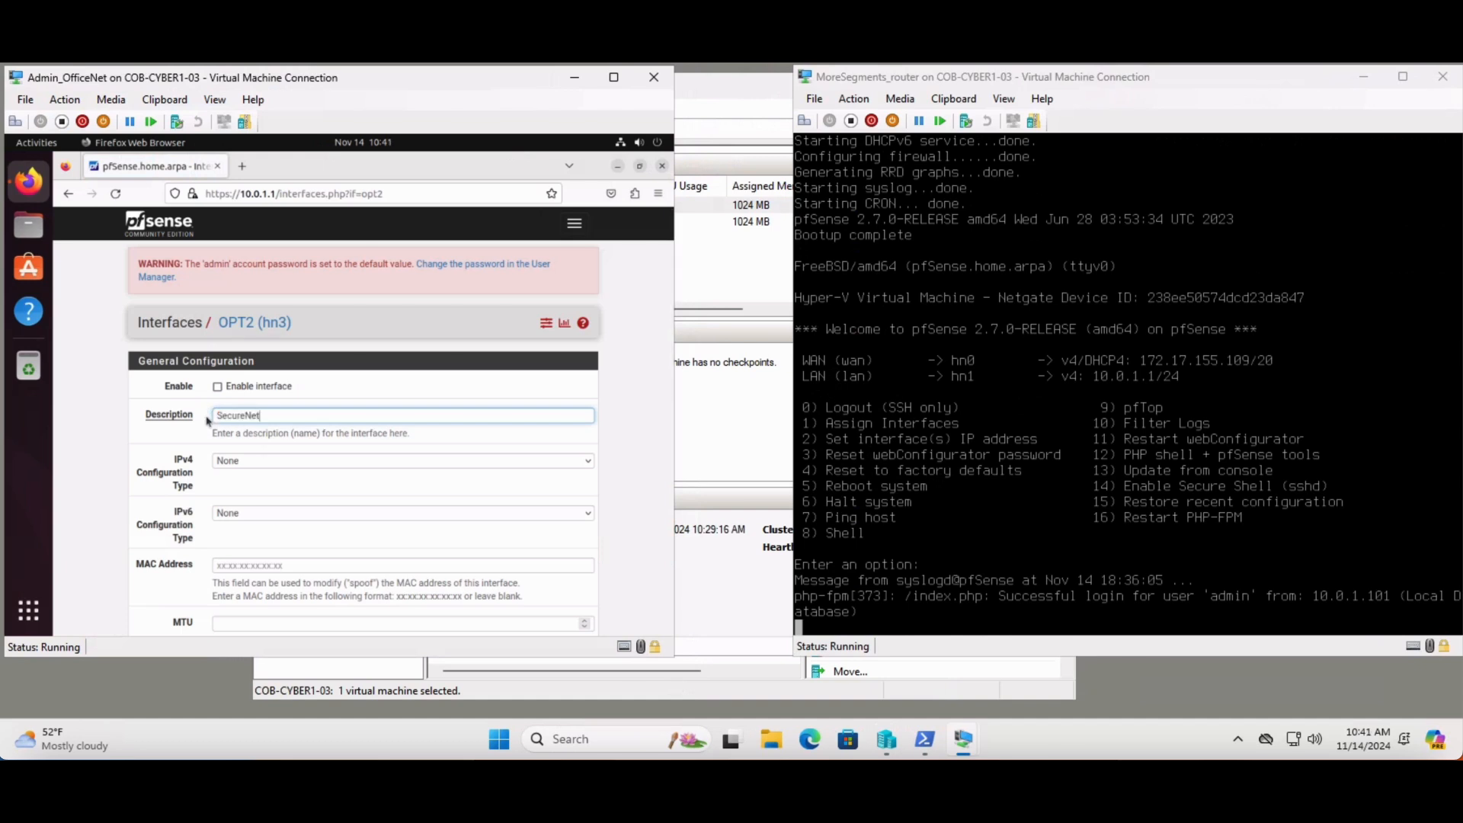
click(237, 385)
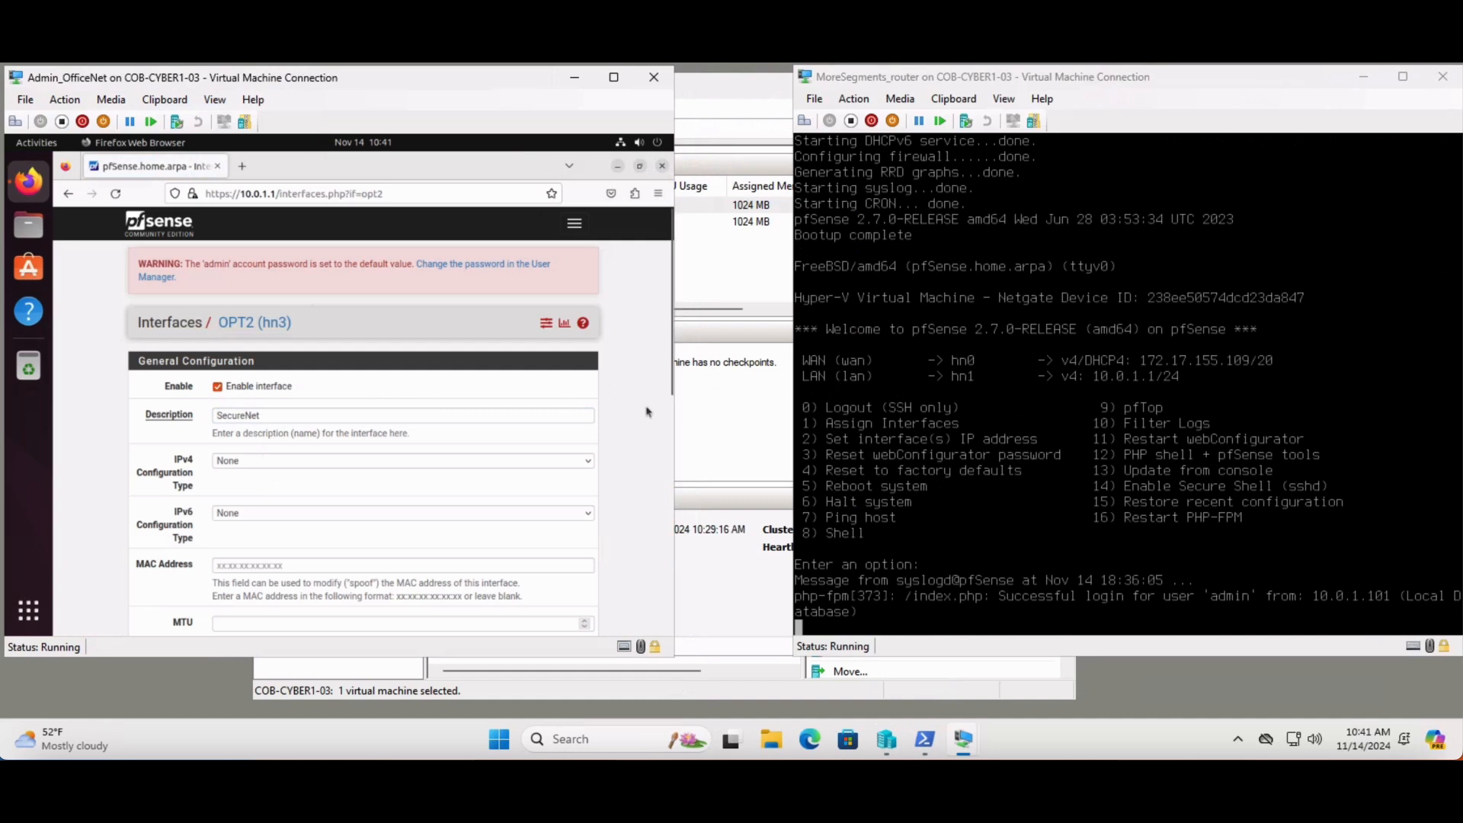
click(494, 463)
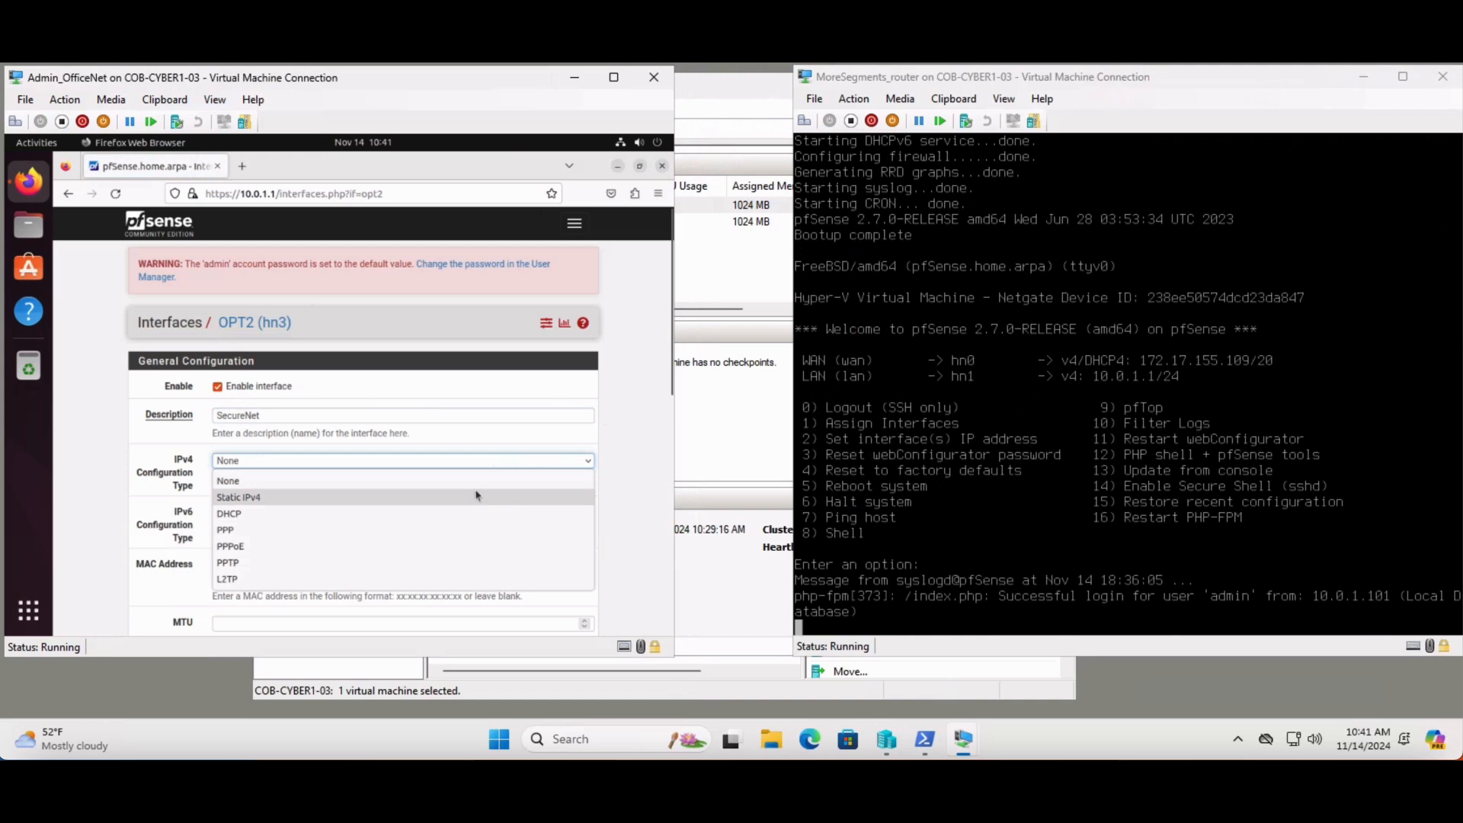
click(476, 495)
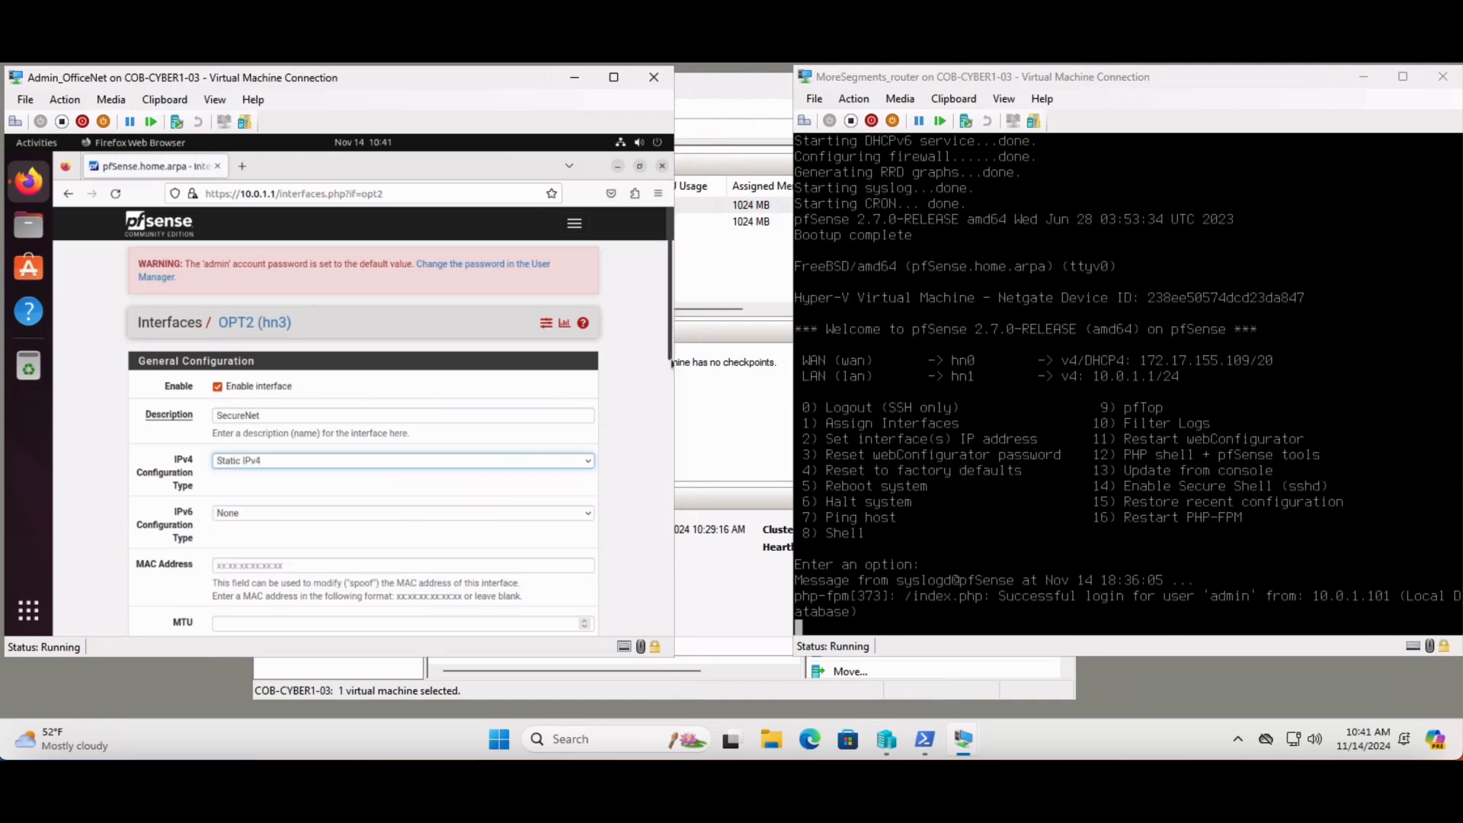
Set the SecureNet interface's static IPv4 address to 10.0.3.1 with a /24 subnet mask
drag(670, 352, 671, 478)
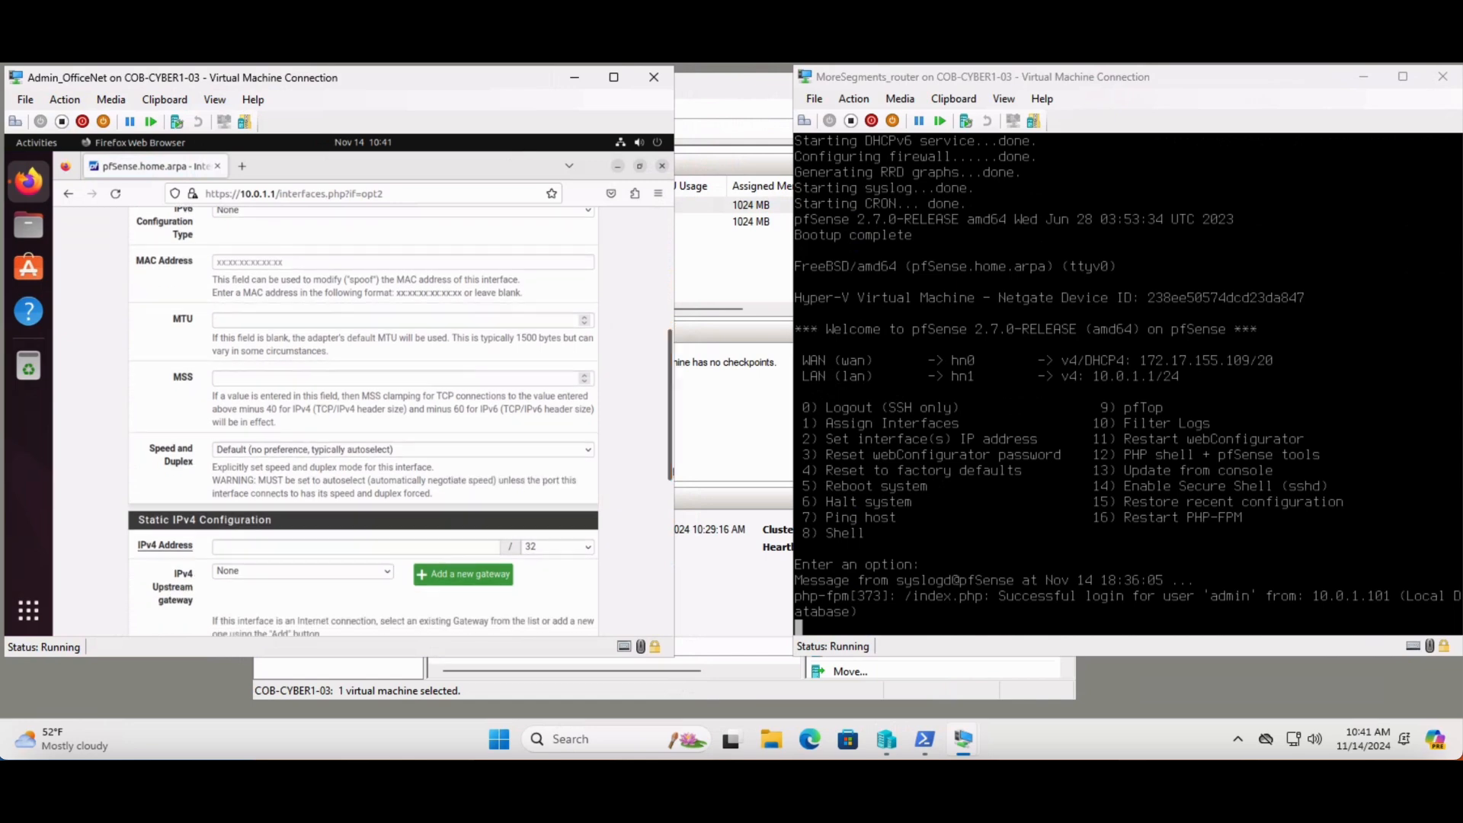
click(365, 549)
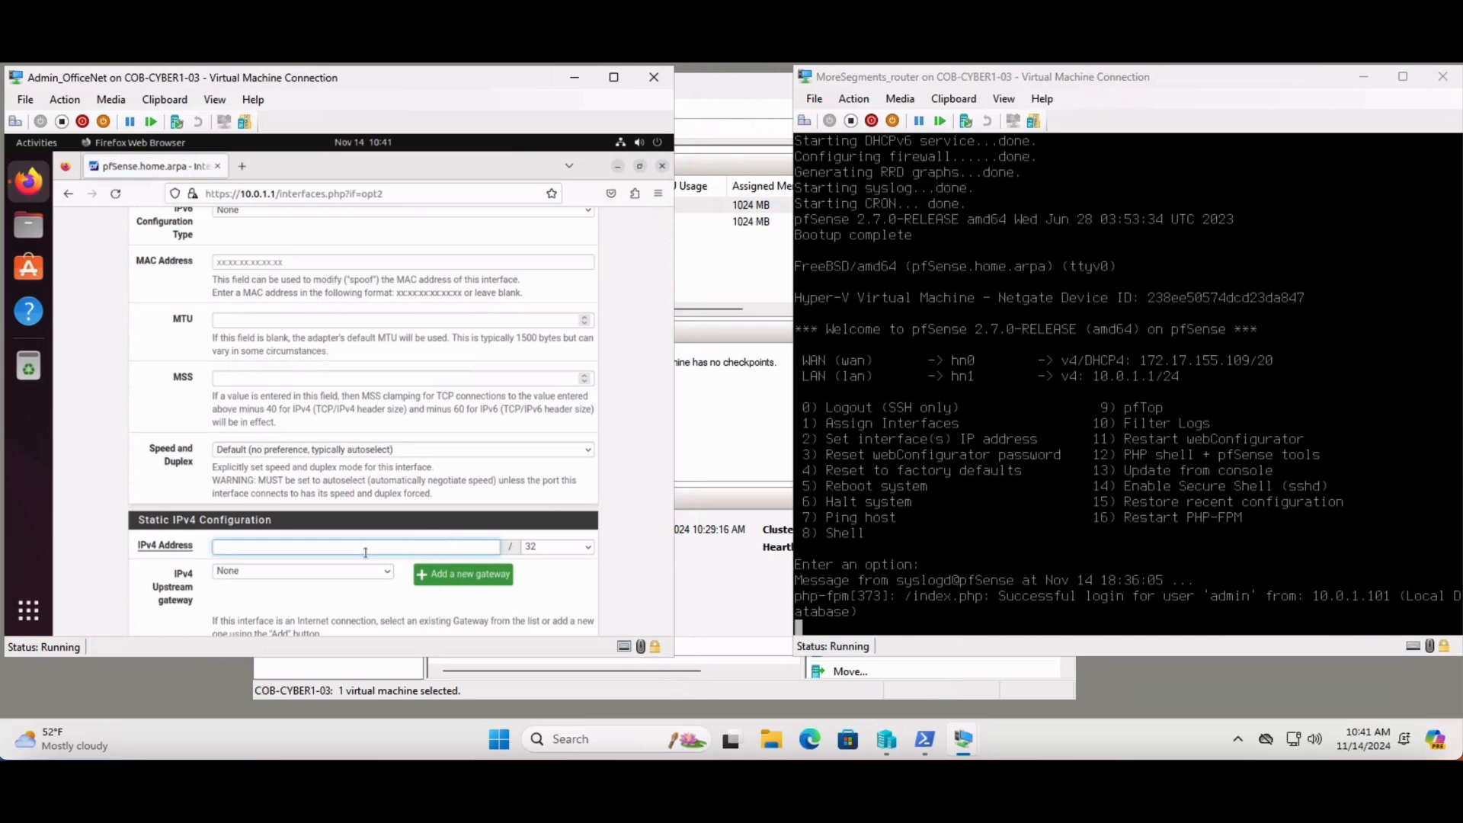
text(10)
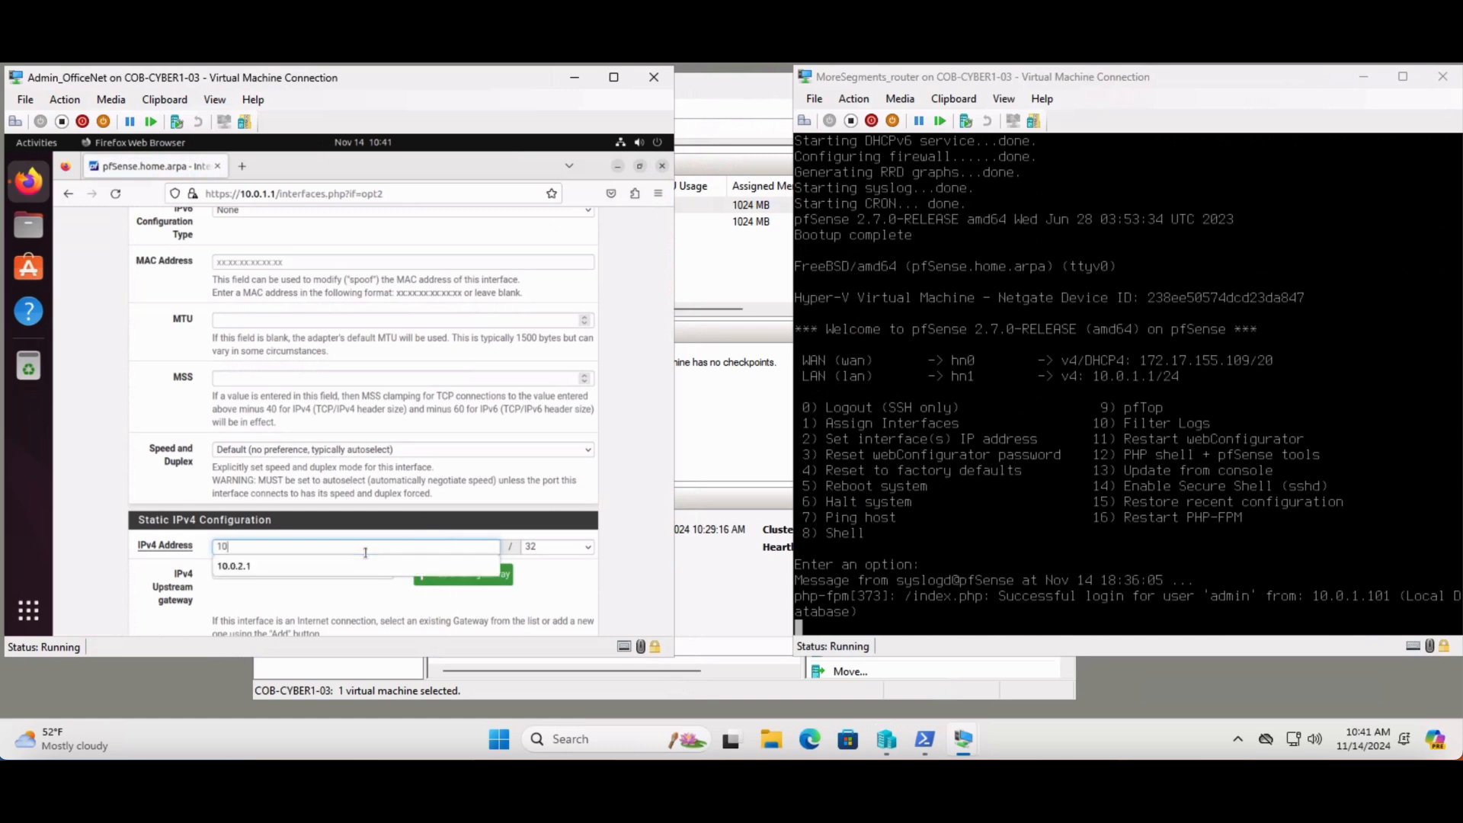
text(.0.3.1)
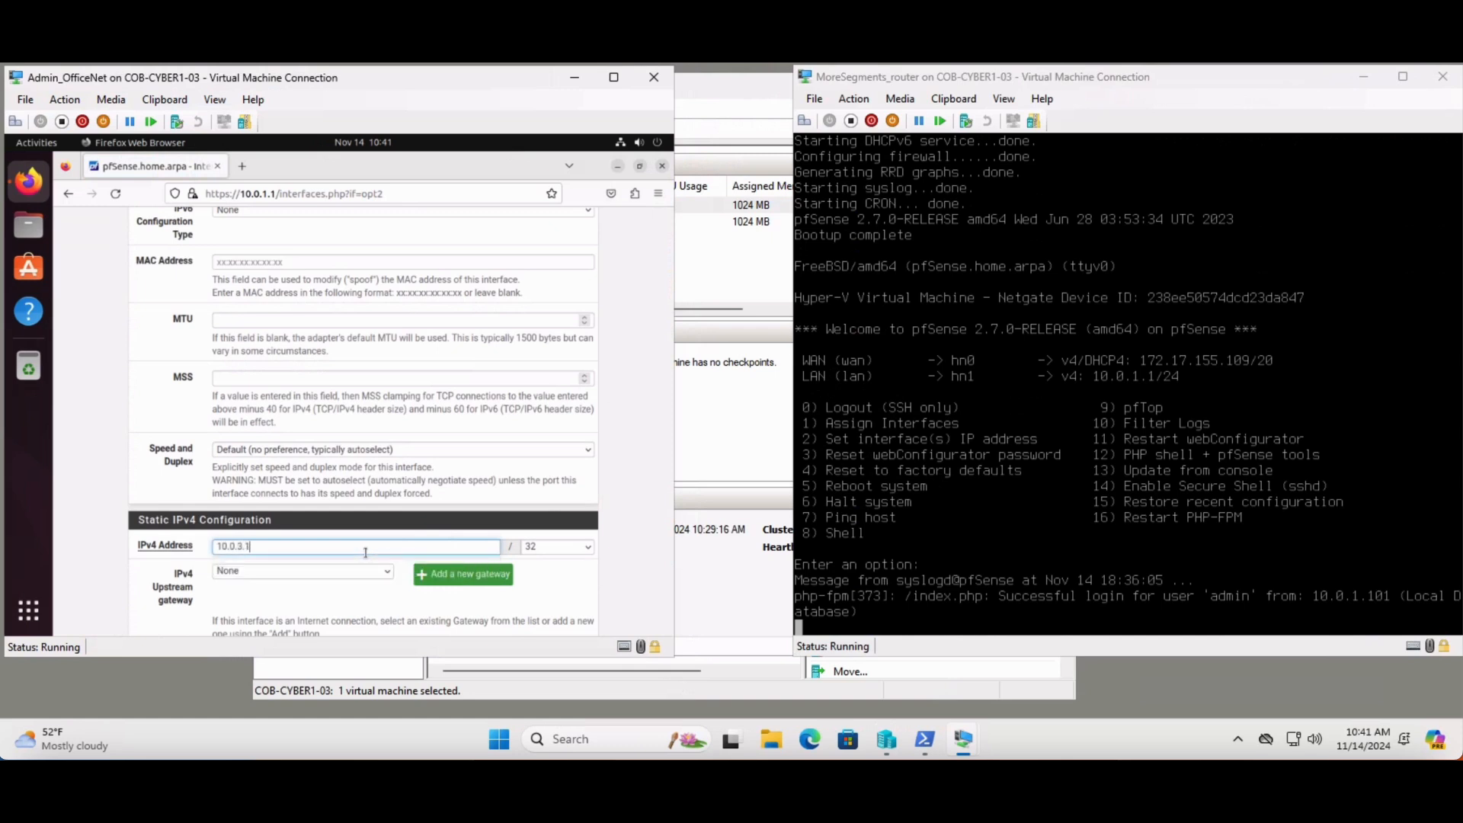
click(573, 552)
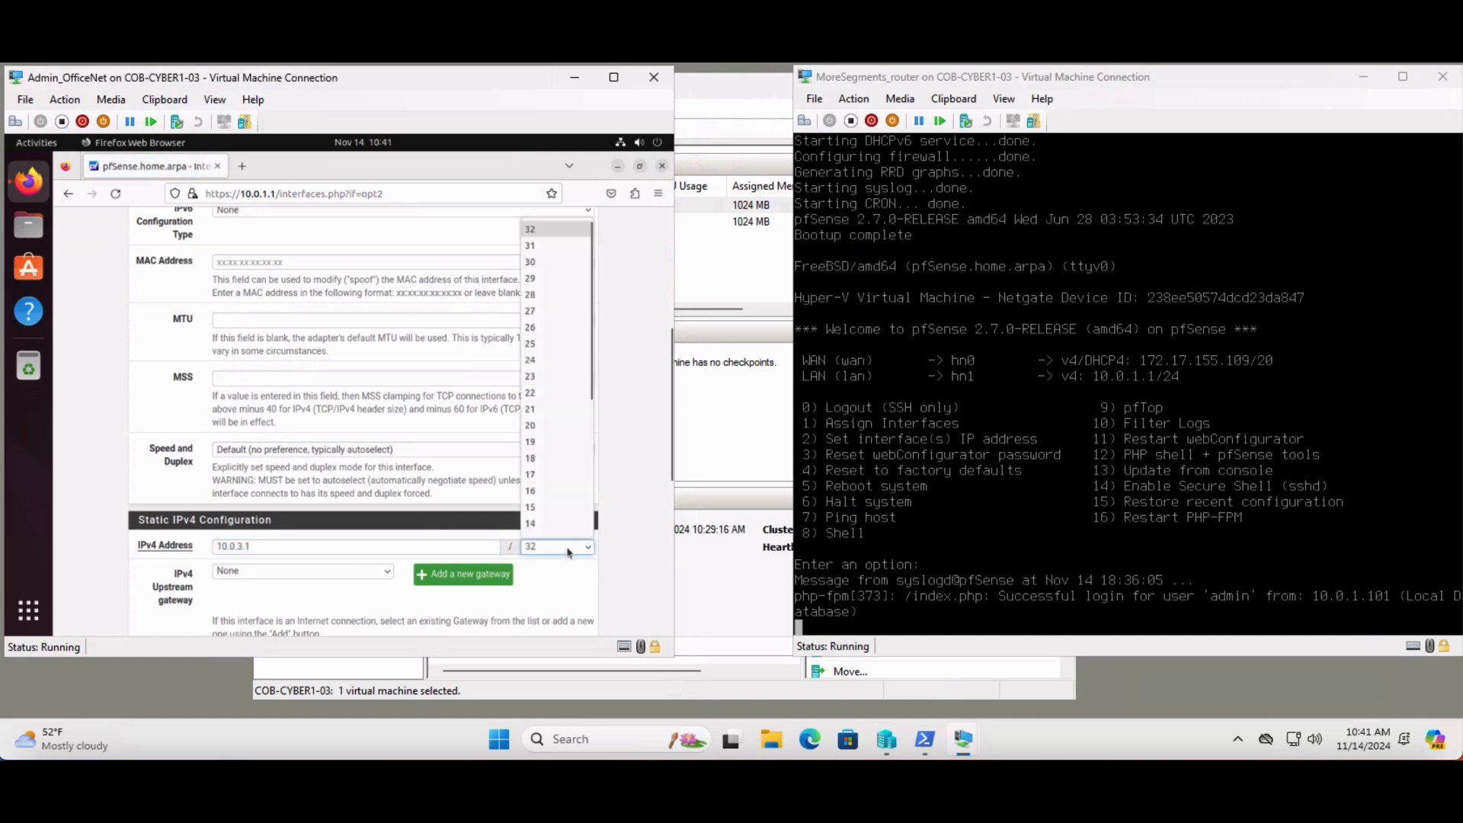
click(549, 362)
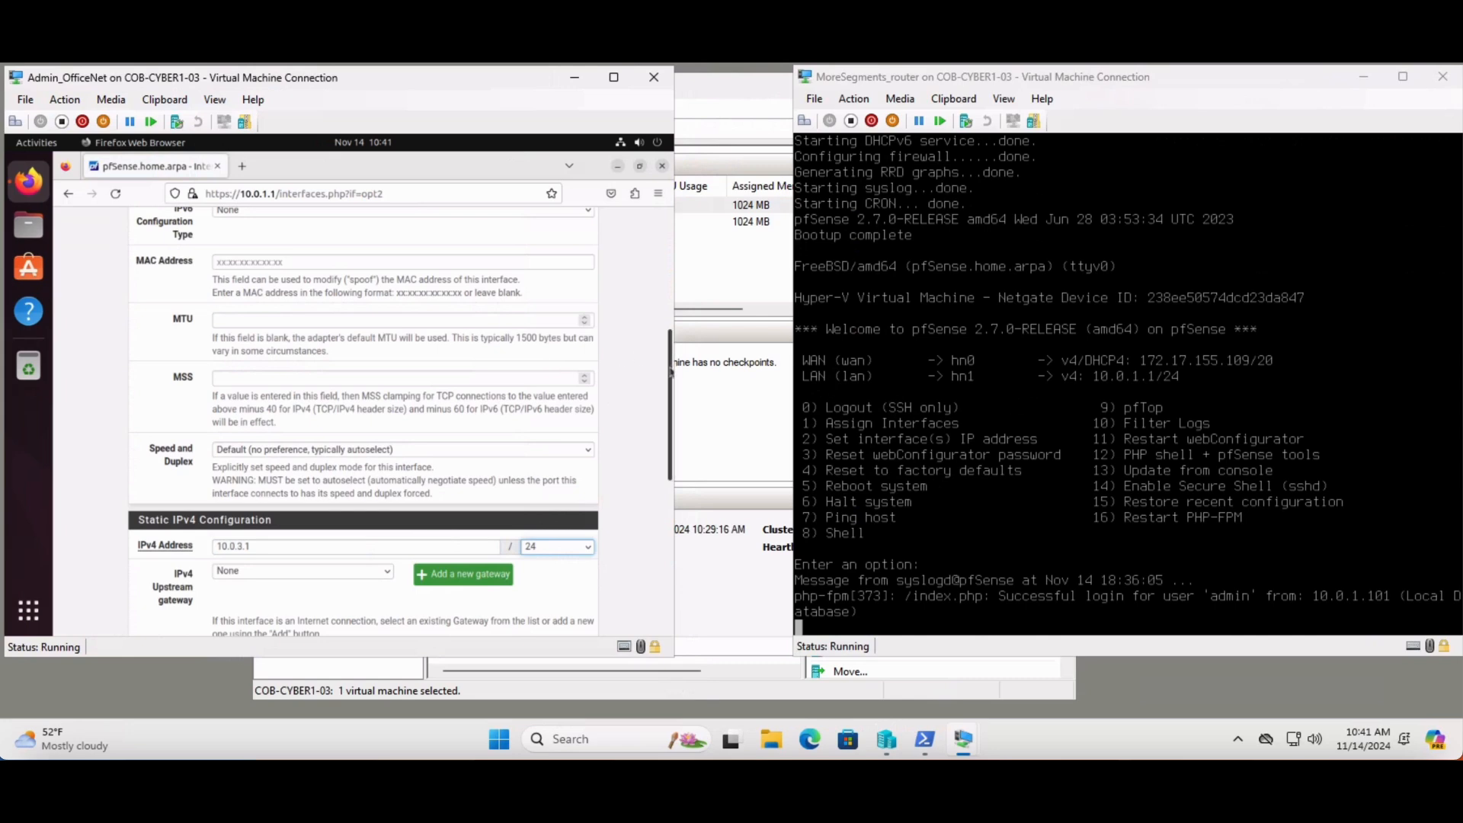
Save the SecureNet interface configuration and apply the changes
drag(670, 372, 672, 527)
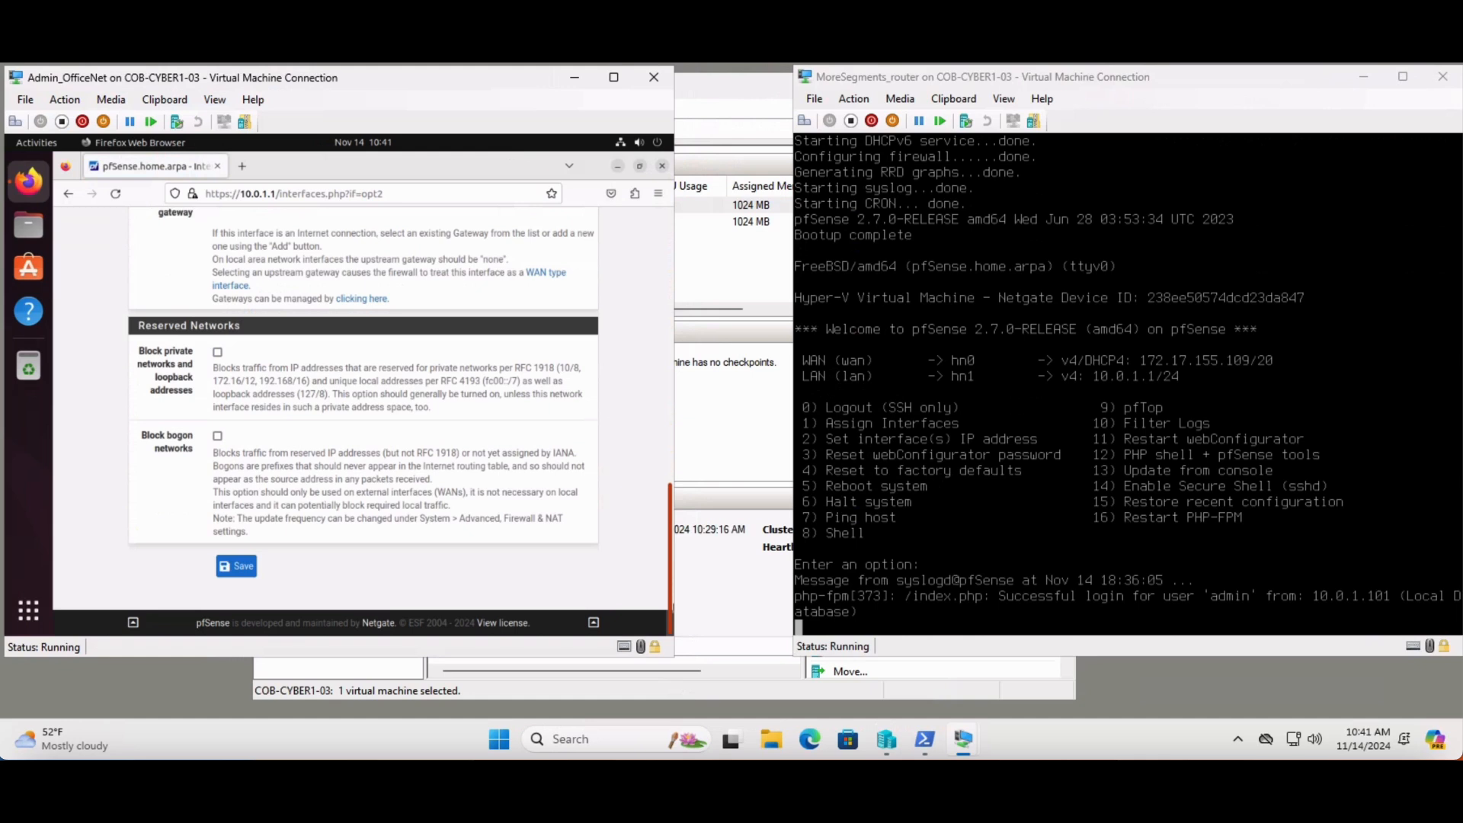
click(242, 567)
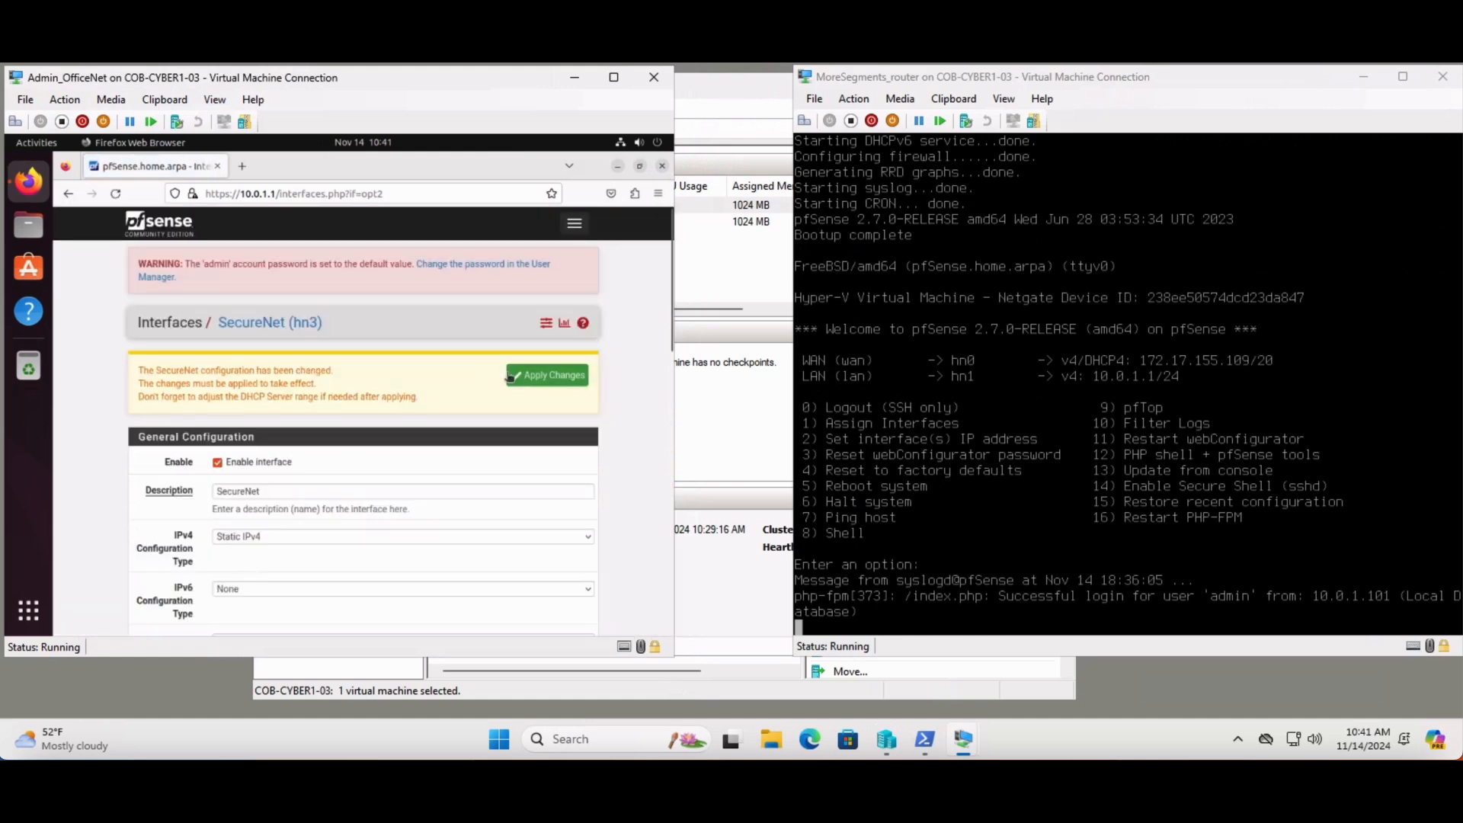
click(556, 379)
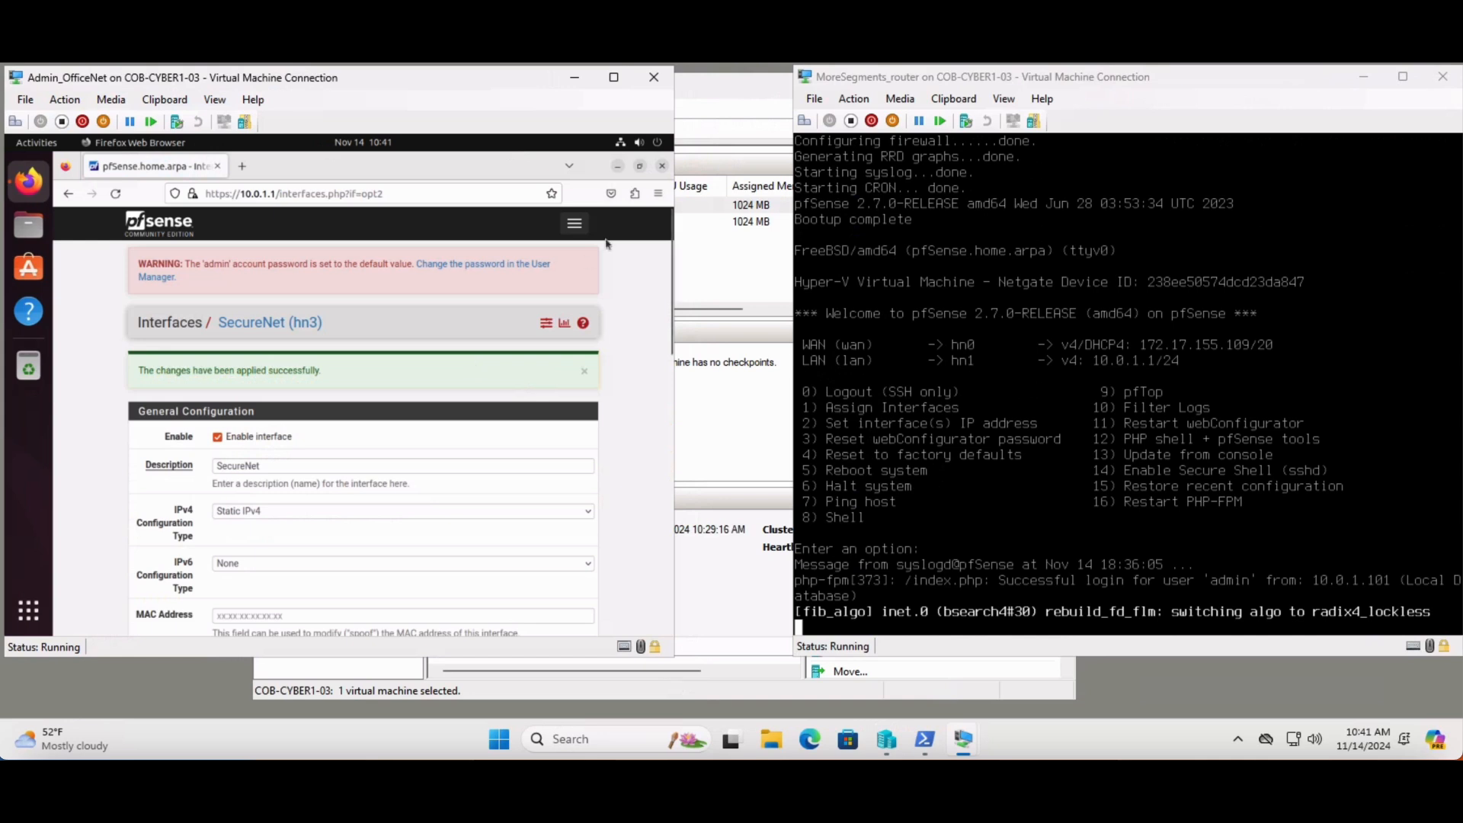
Open the DHCP Server settings for the SECURENET interface and enable the DHCP server on it
click(574, 225)
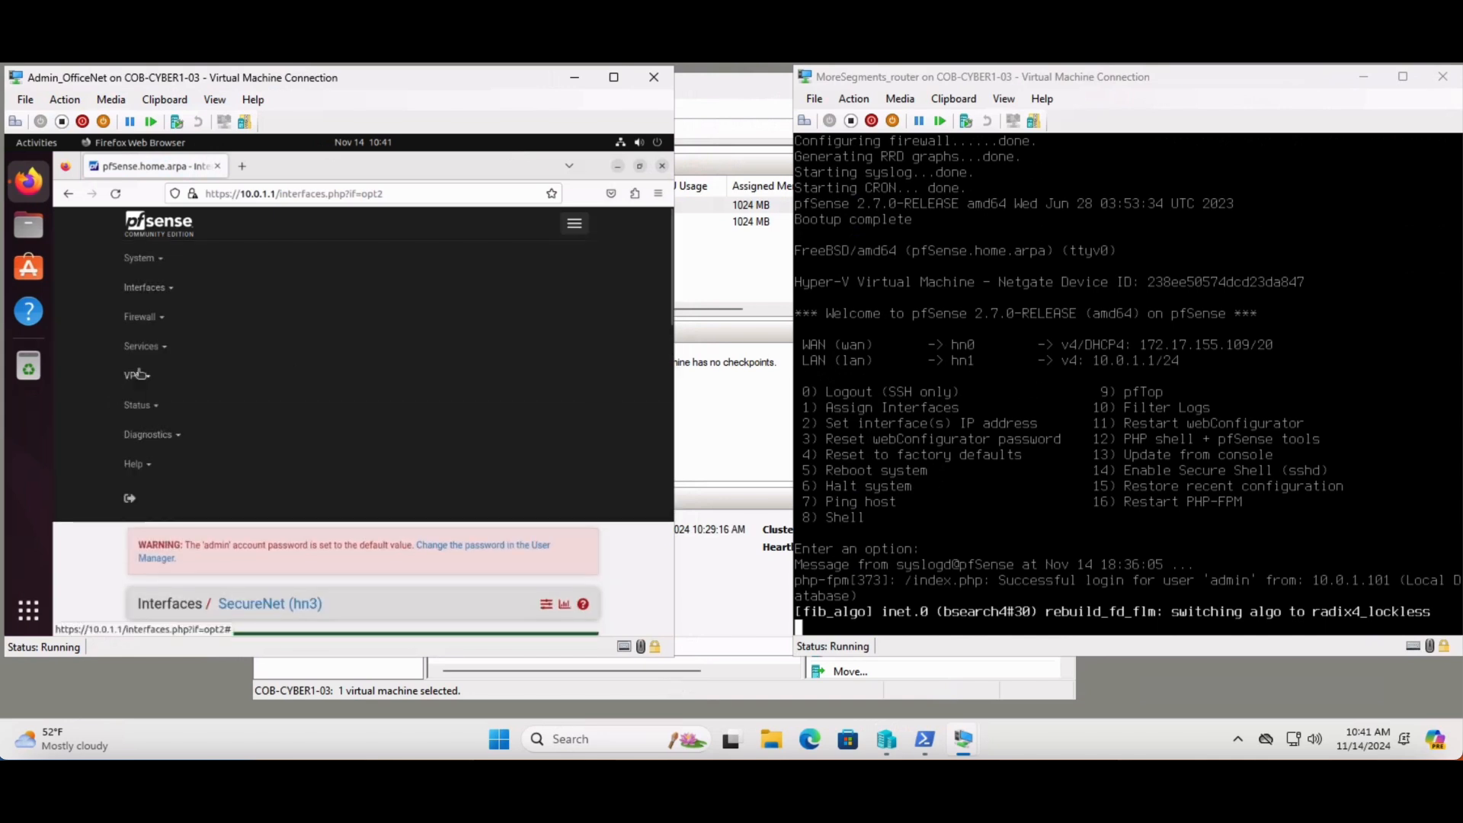
click(153, 348)
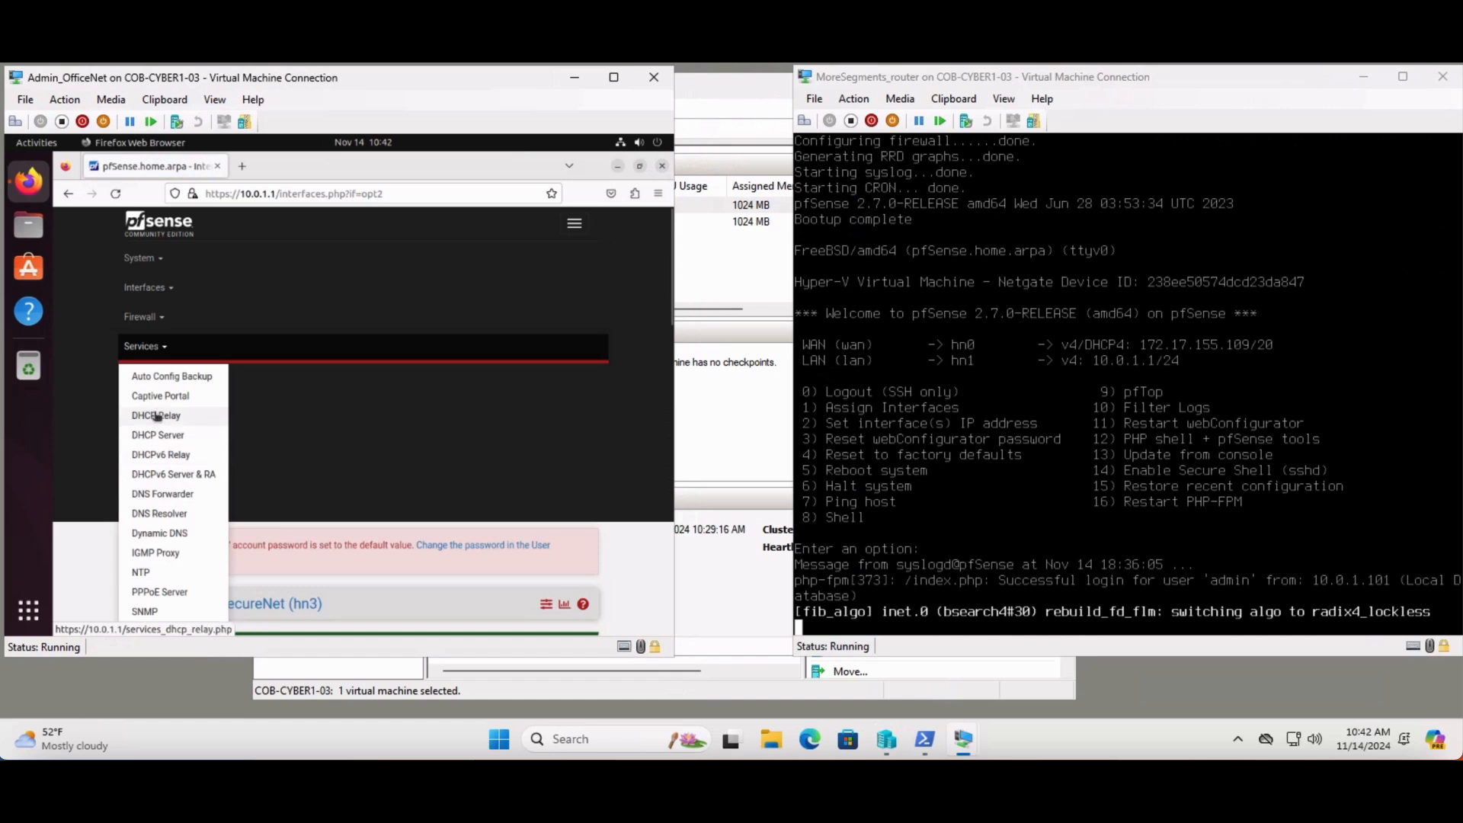
click(157, 435)
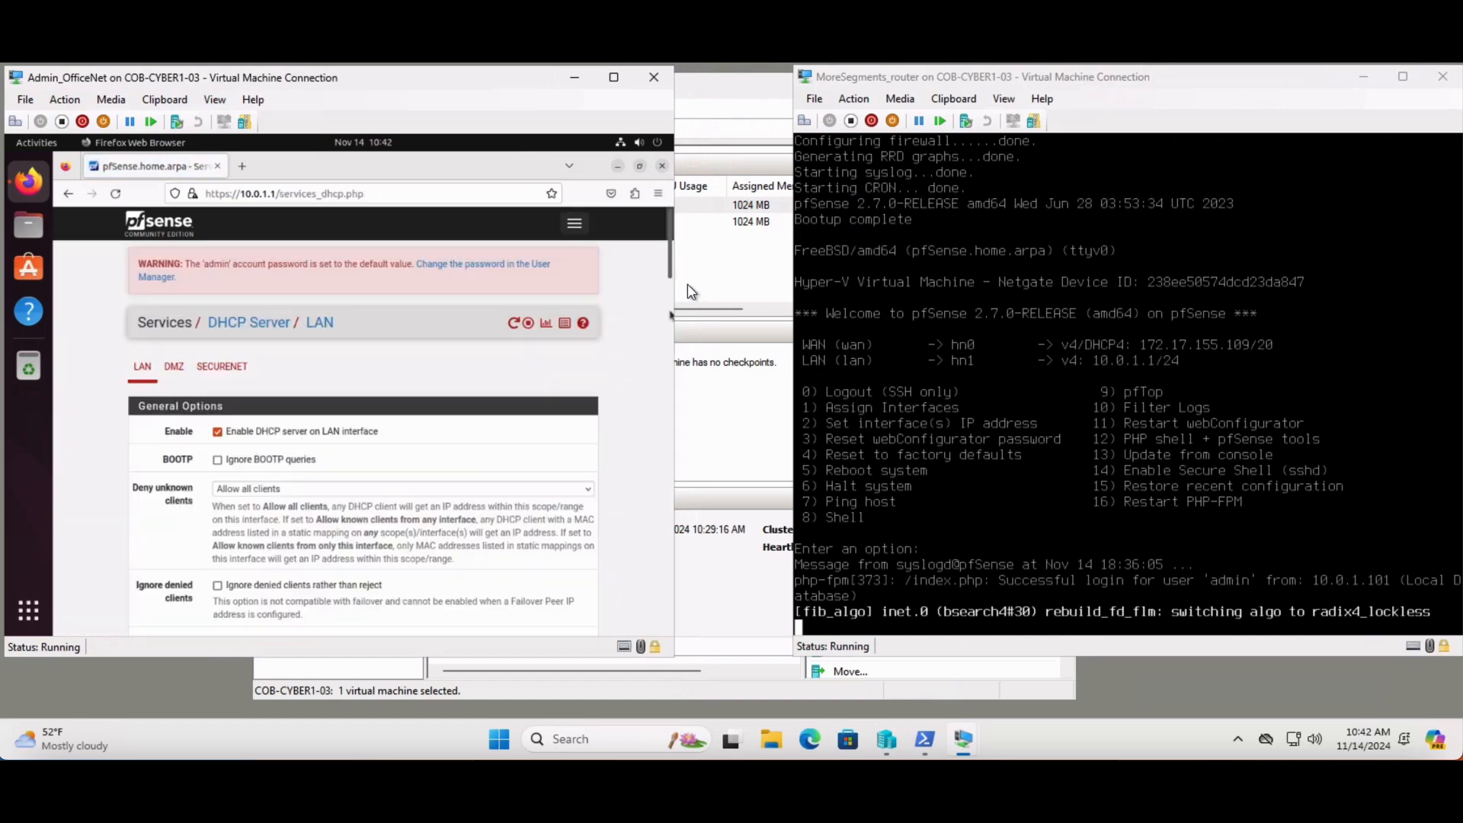
click(227, 367)
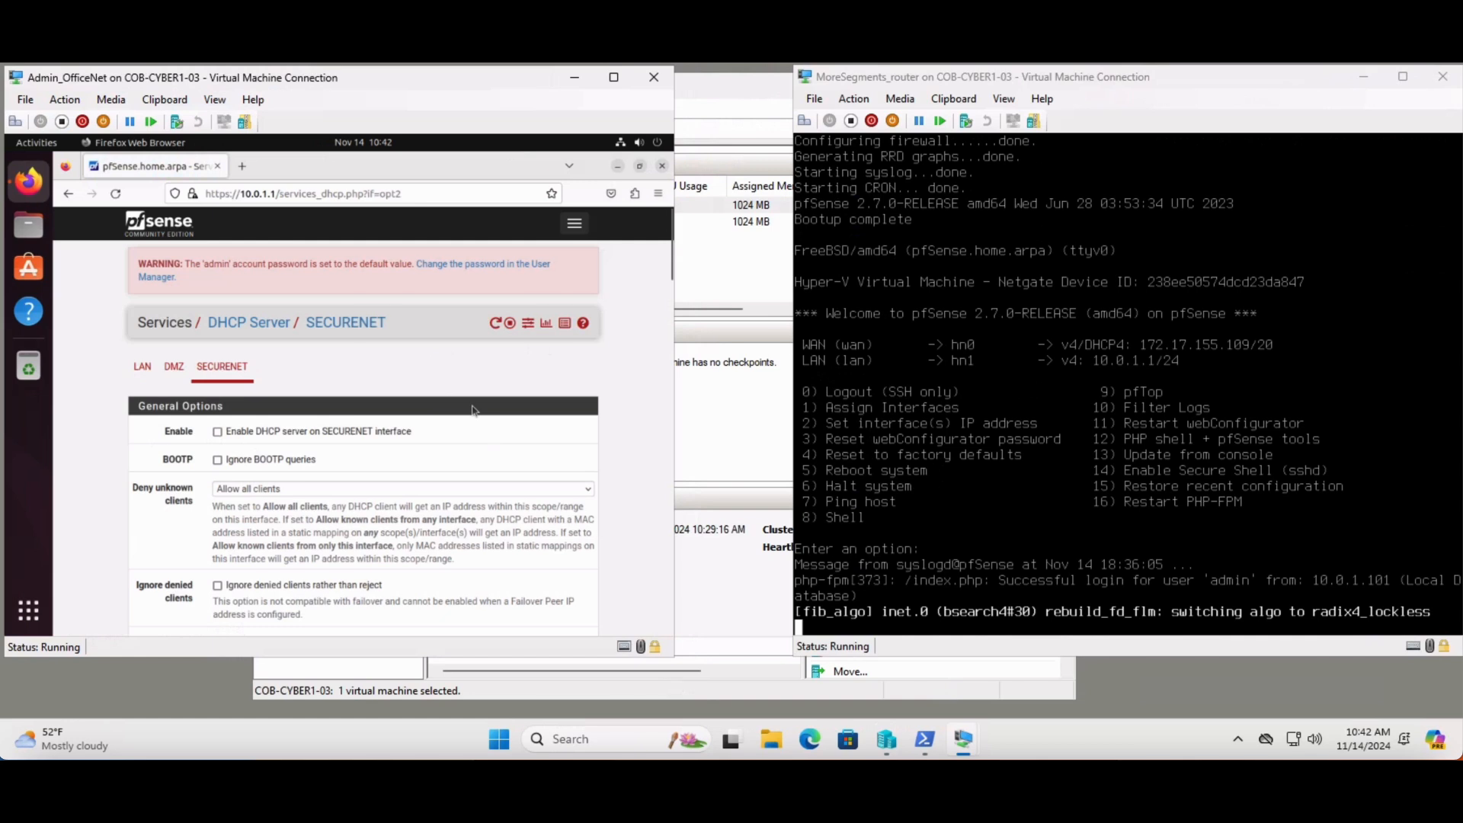
click(388, 434)
Set the SECURENET DHCP address range from 10.0.3.3 to 10.0.3.99
drag(671, 263, 672, 330)
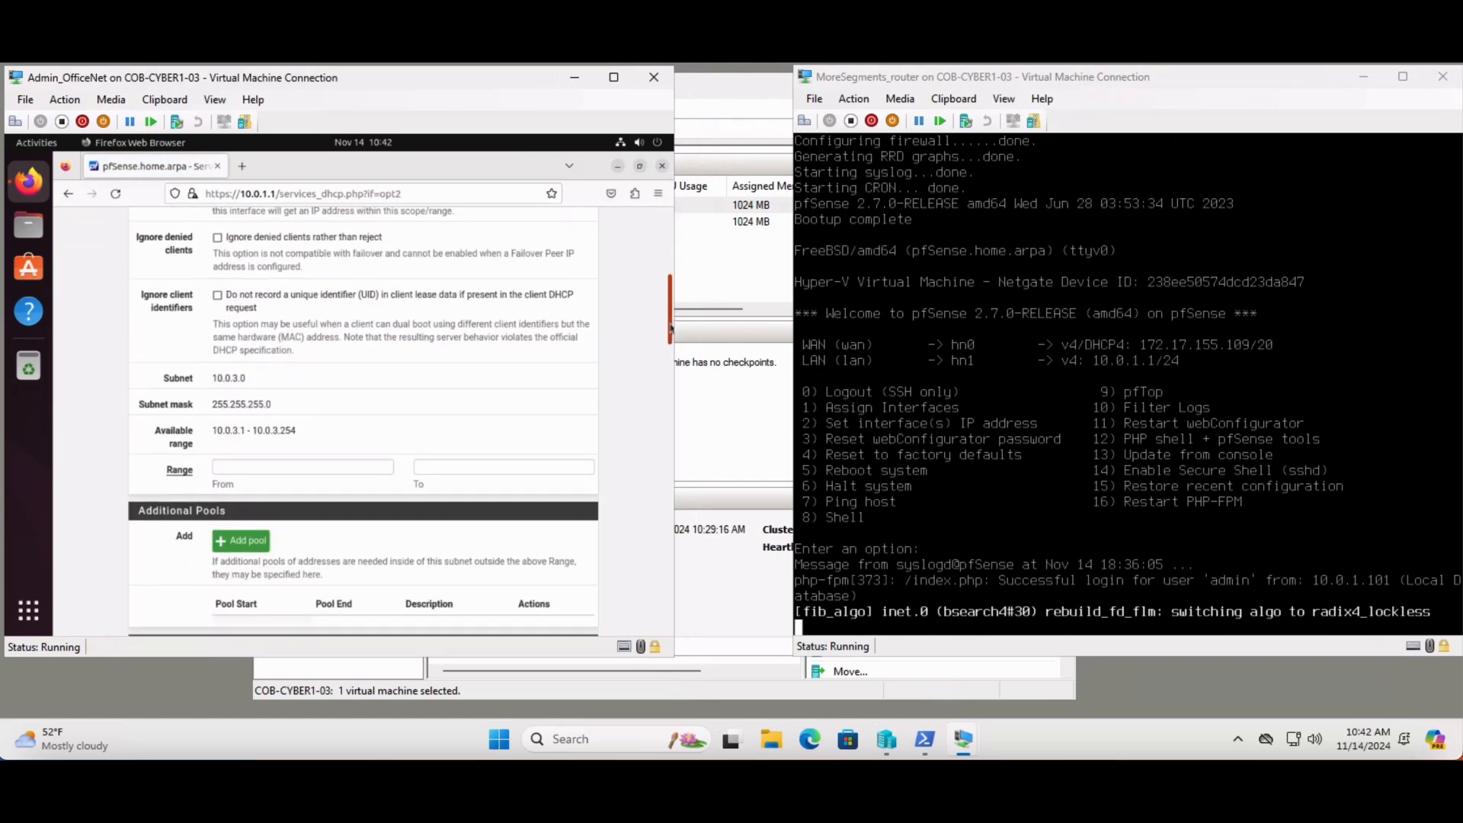
click(323, 468)
text(10.0)
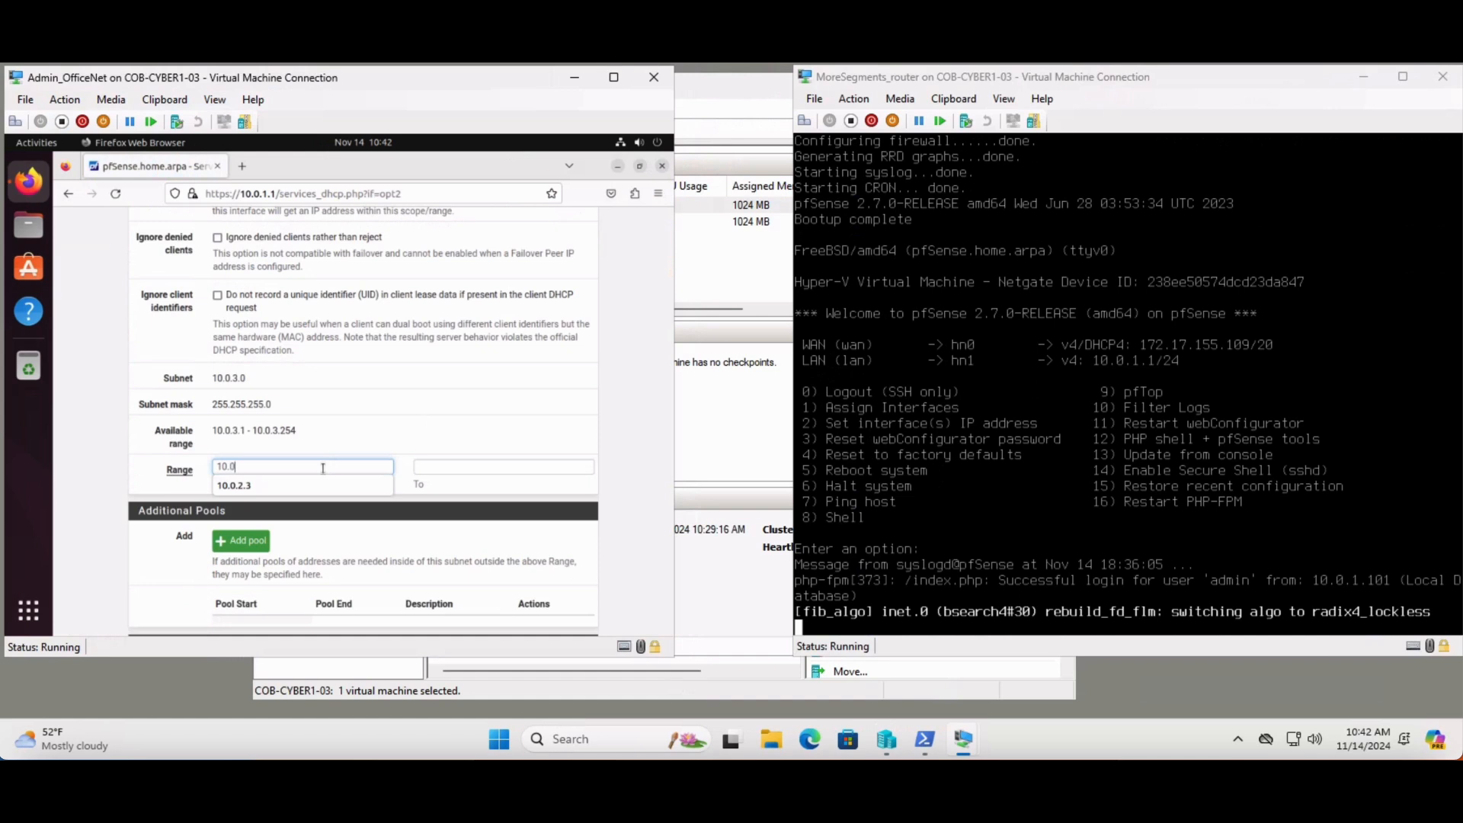
text(.3.3)
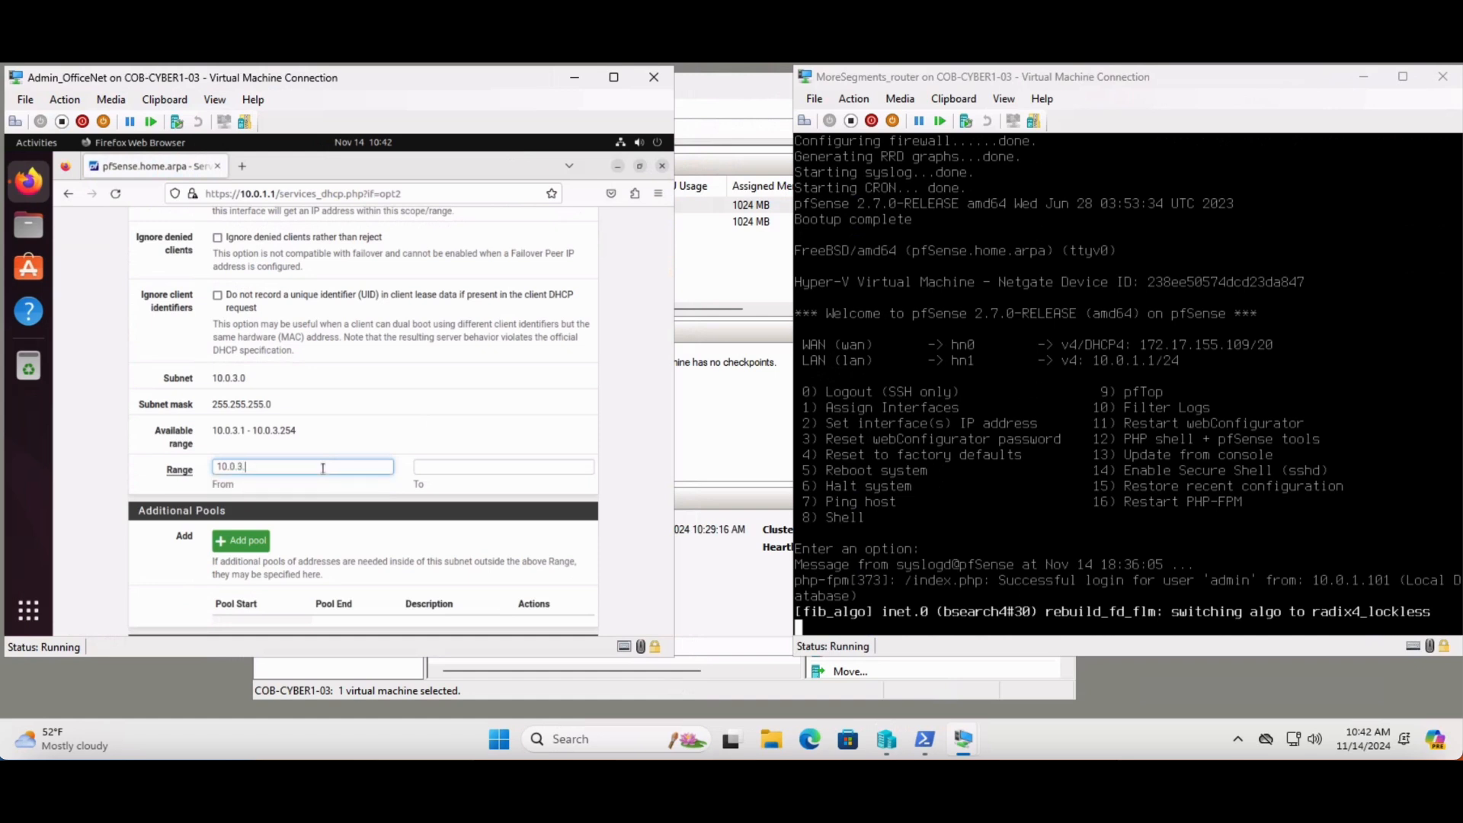
click(462, 468)
text(10.)
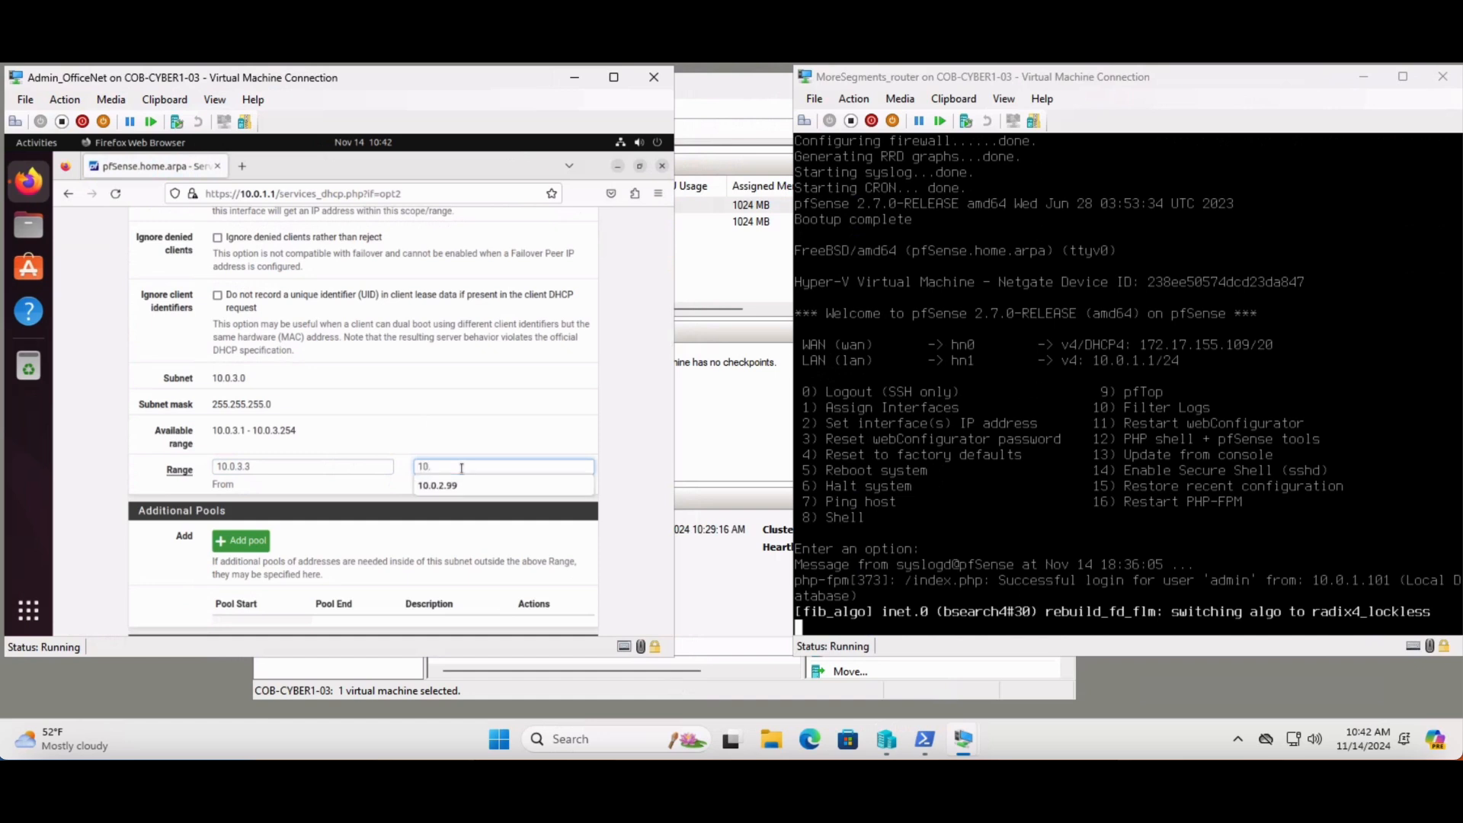
text(0.3.99)
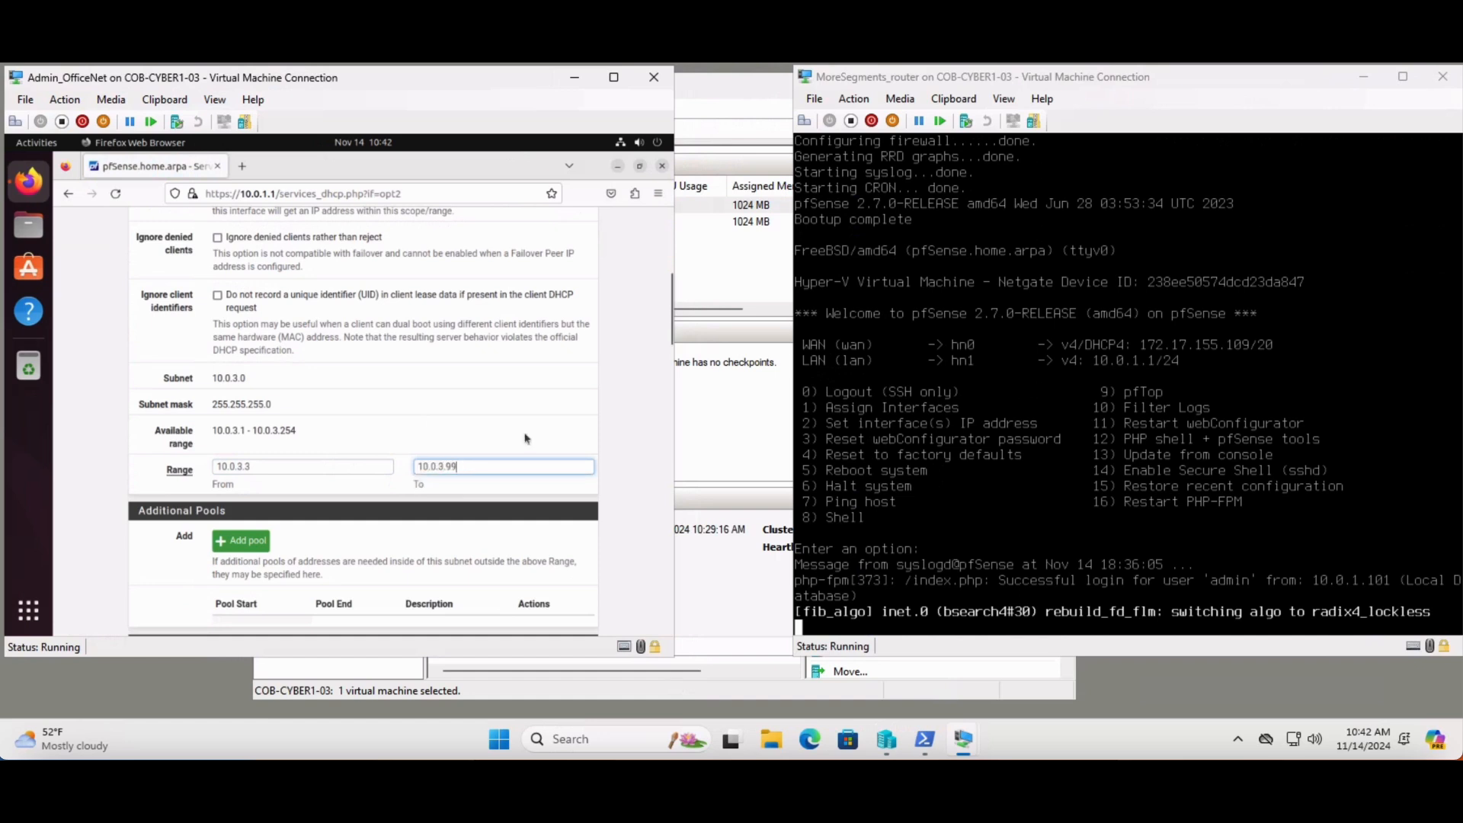
Save the DHCP server settings for the SECURENET interface
drag(669, 329, 674, 647)
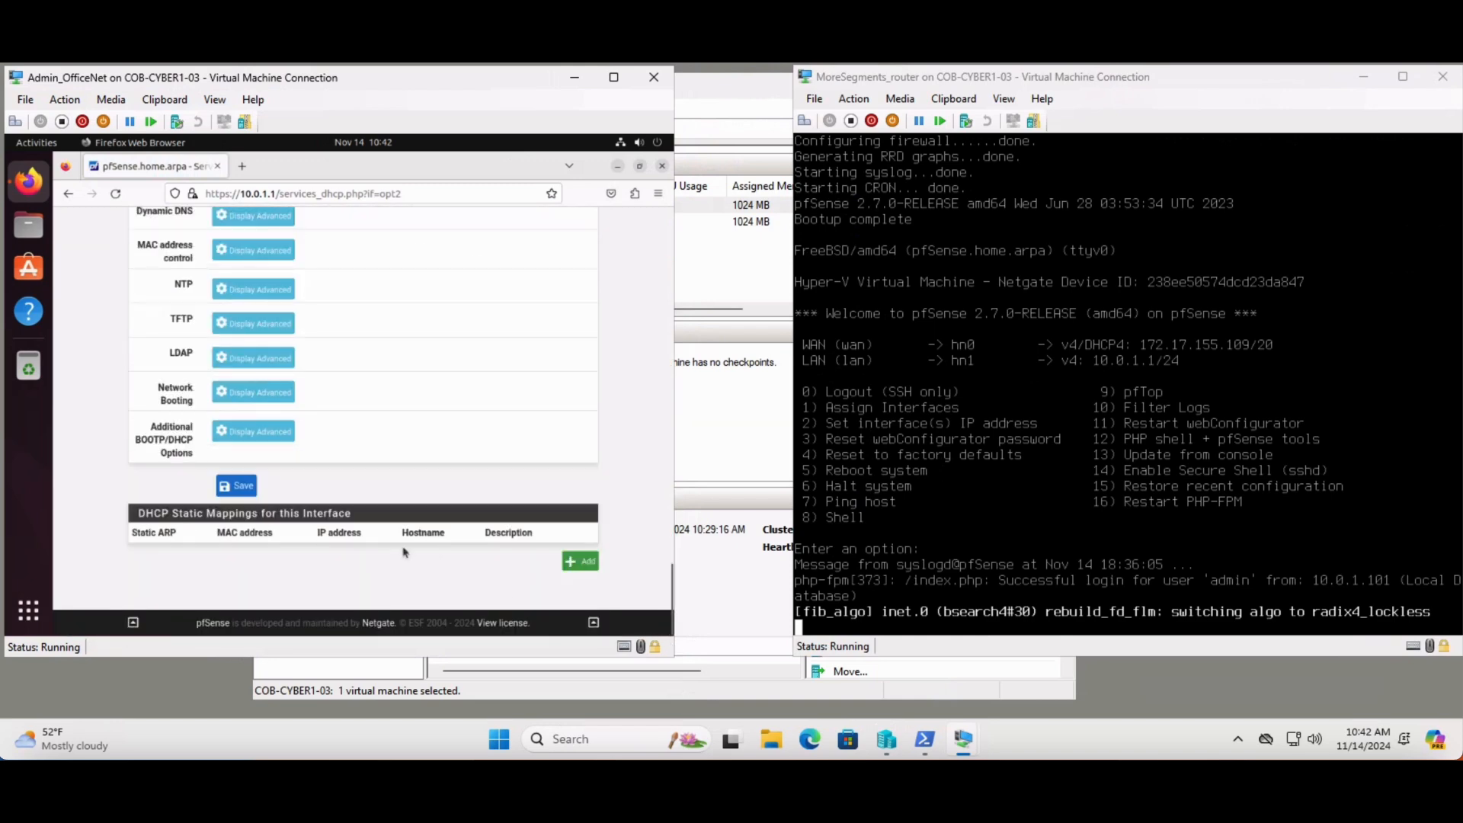
click(239, 485)
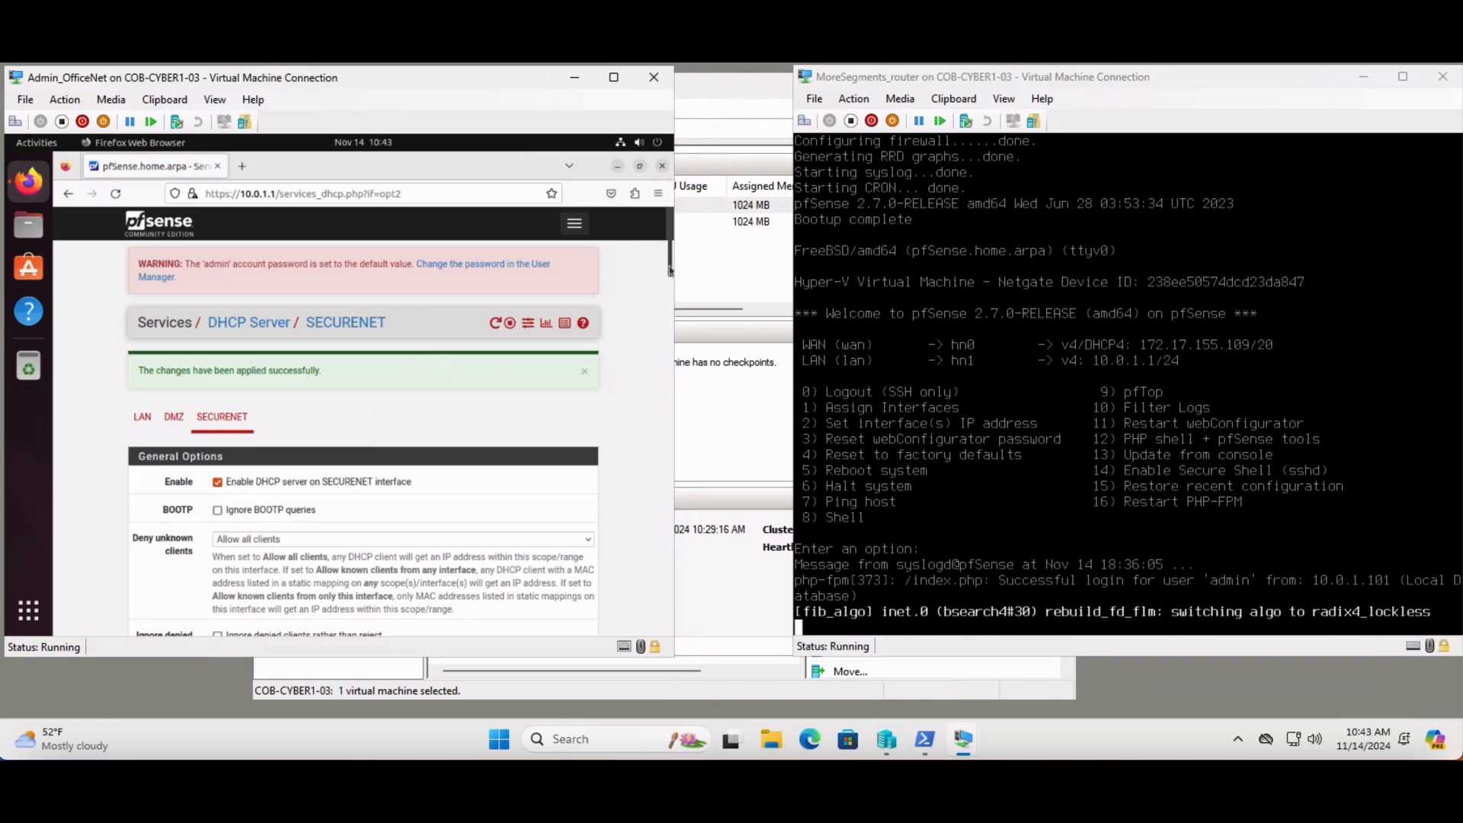
mouse_move(669, 270)
mouse_down()
mouse_move(670, 348)
mouse_move(670, 267)
mouse_up()
Open the OPT3 interface settings, change the description to ManageNet and enable the interface
click(574, 223)
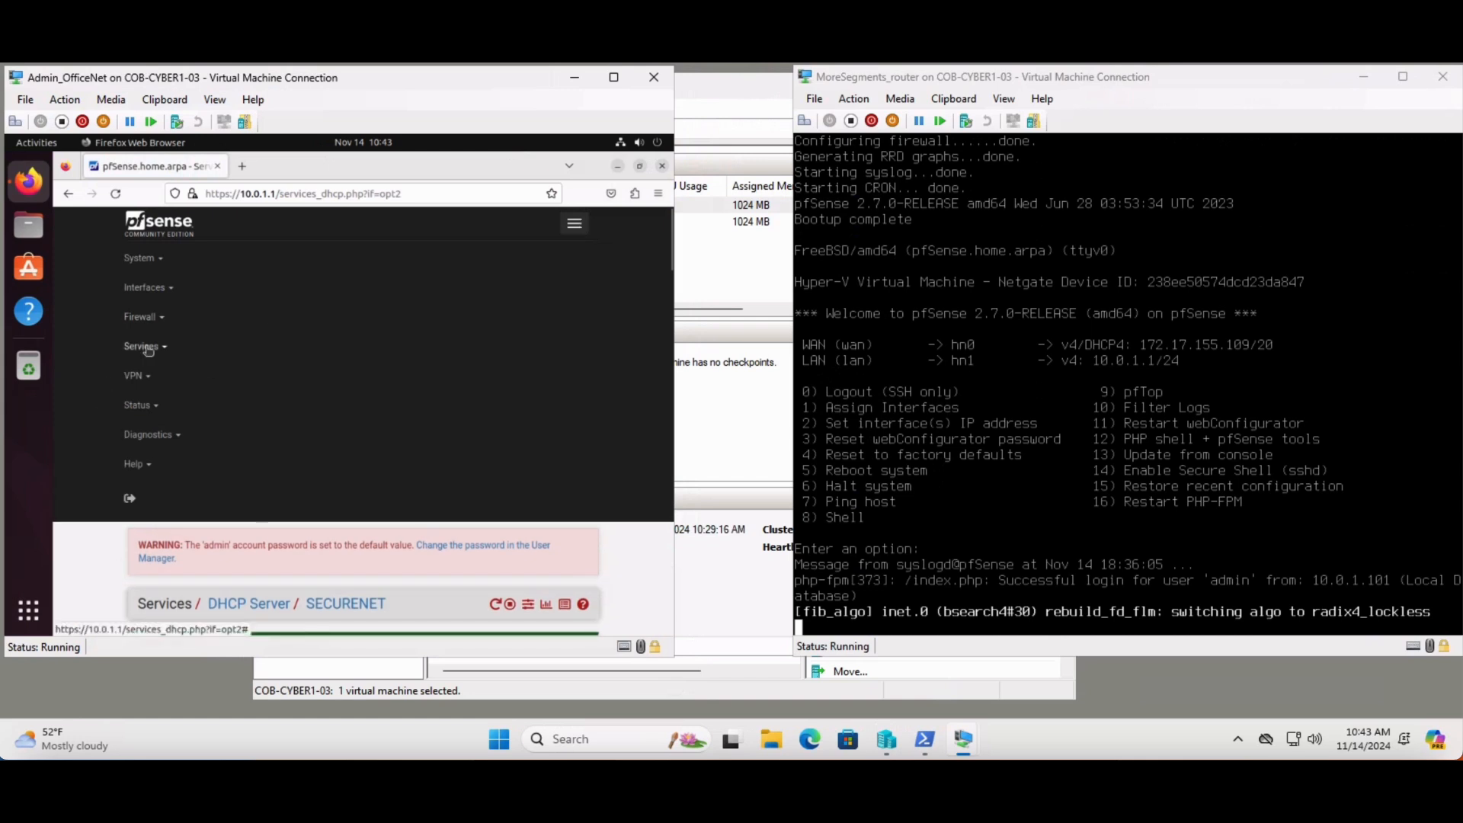
click(165, 295)
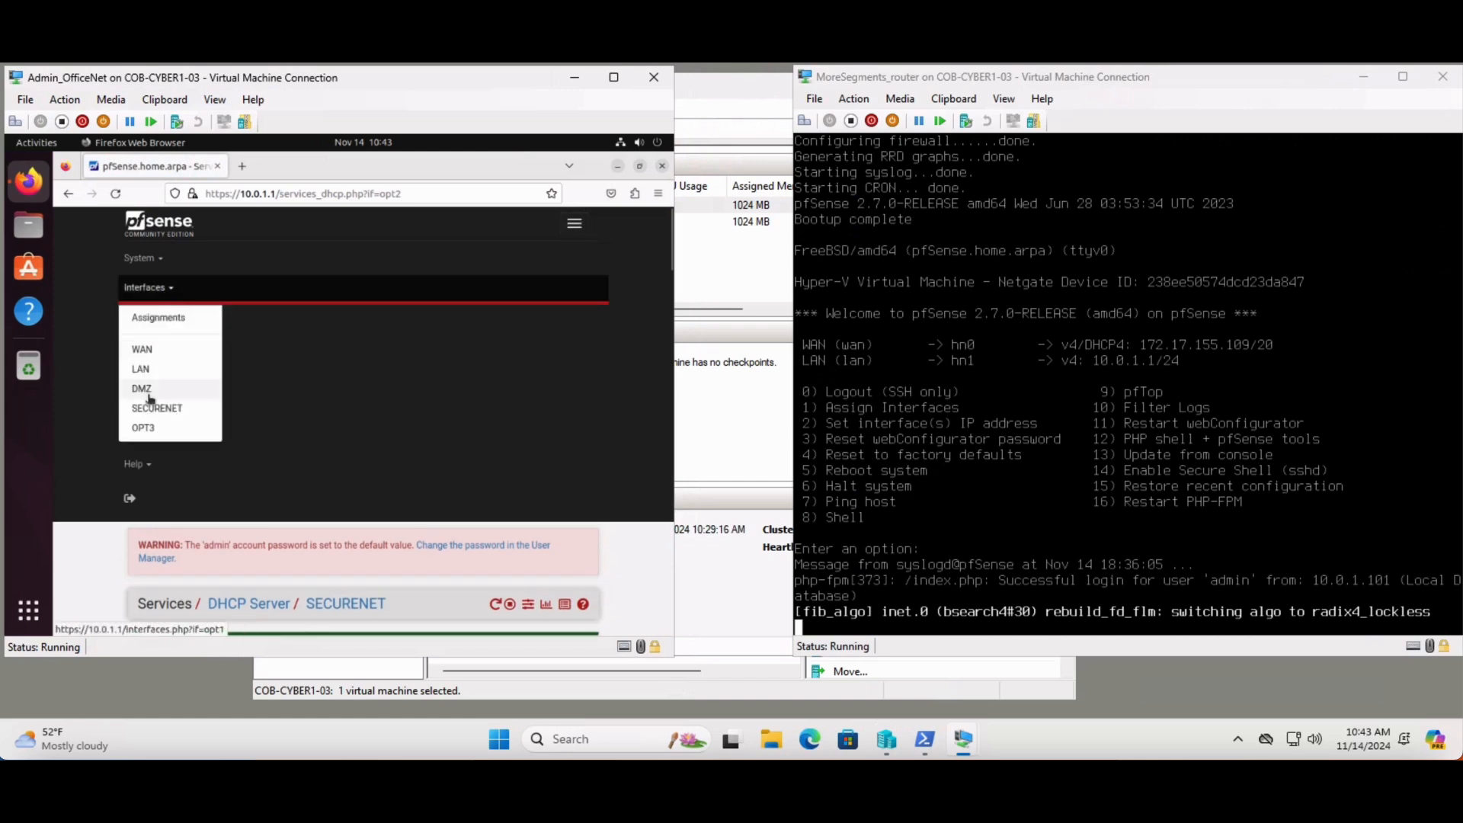
click(145, 429)
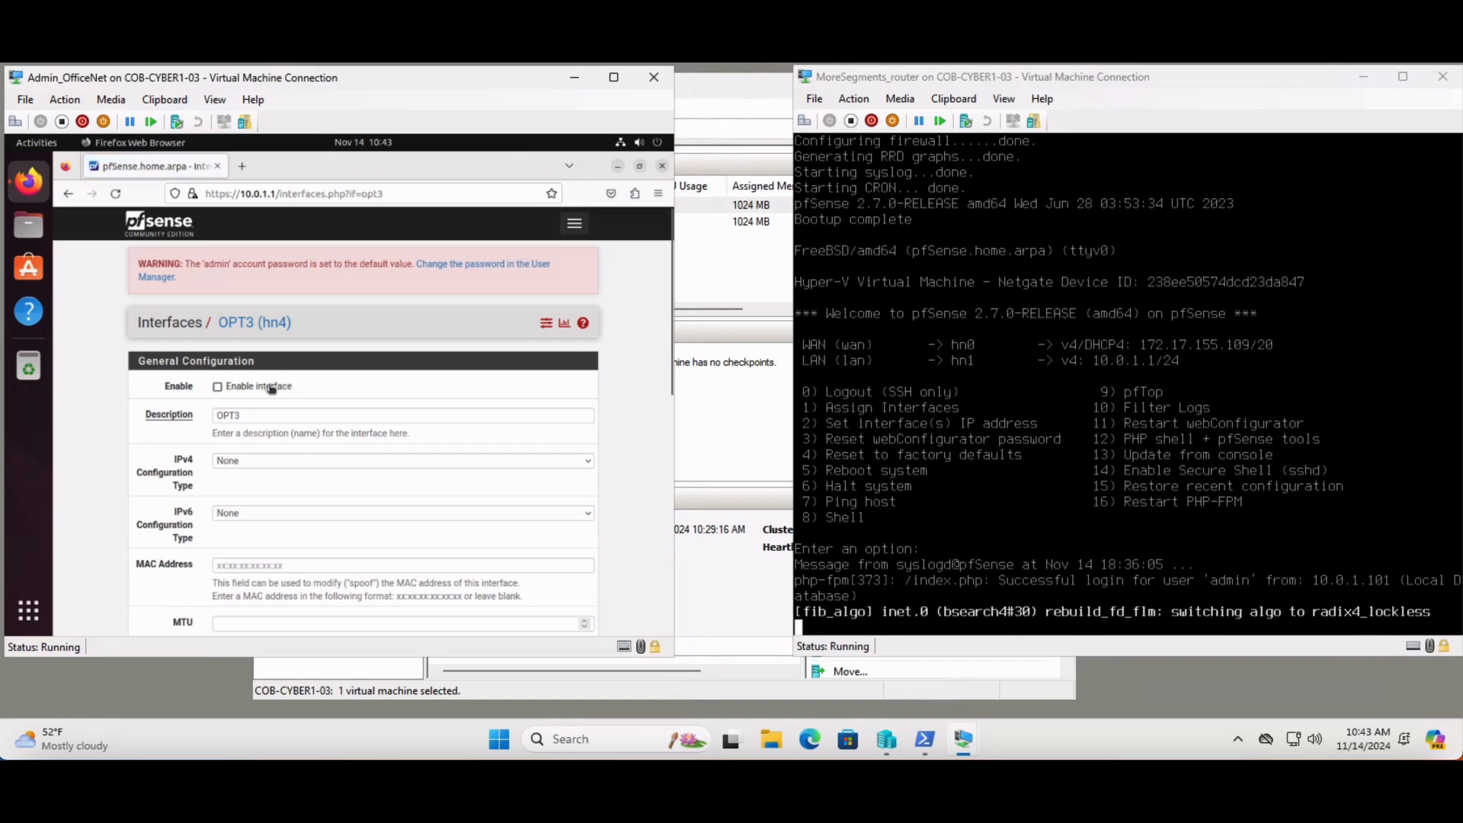
double_click(228, 416)
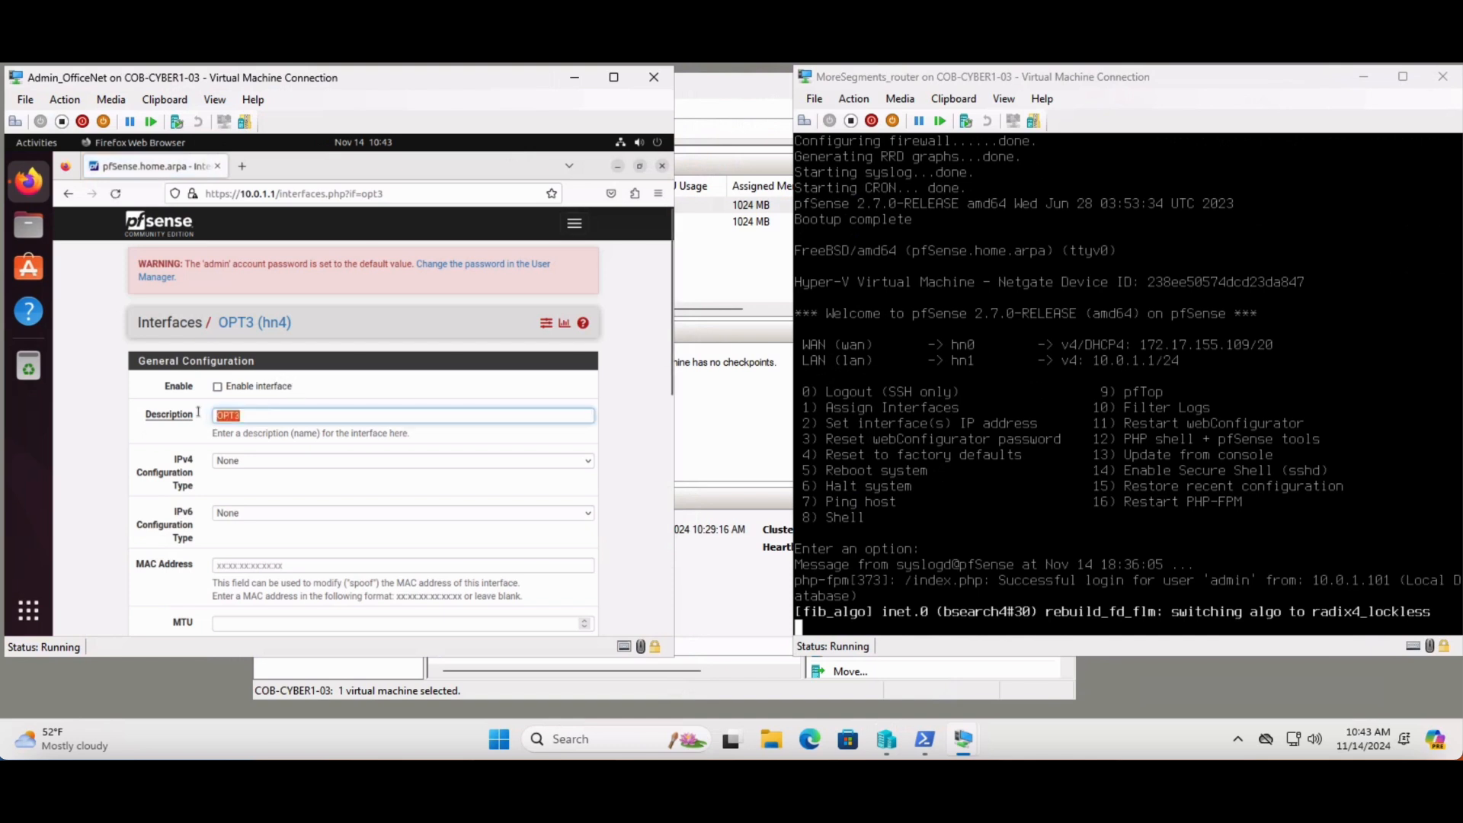
text(ManageNet)
click(217, 386)
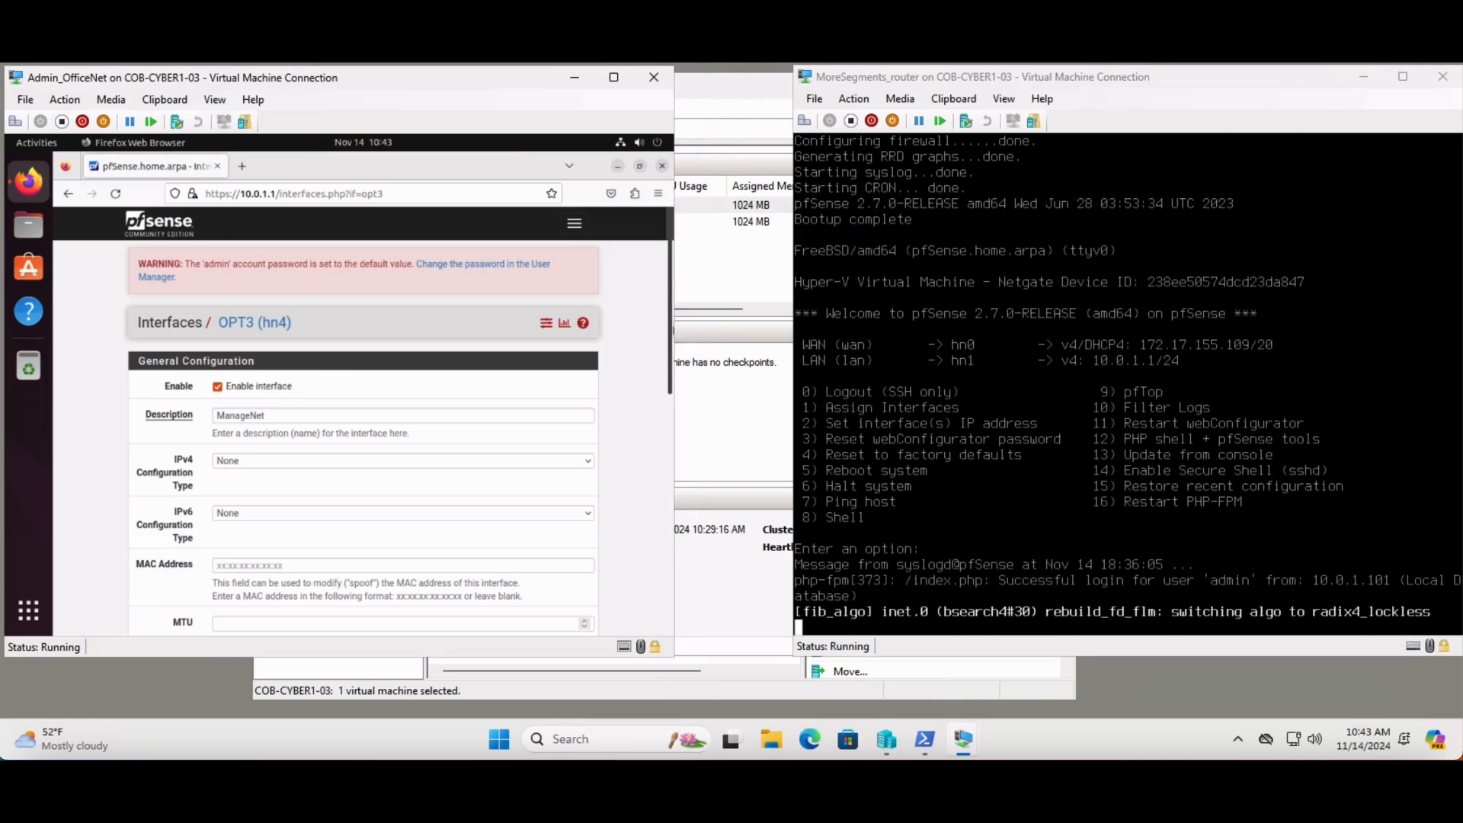
Set the ManageNet interface to Static IPv4 with address 10.0.4.1 and a /24 subnet mask
drag(670, 331, 673, 378)
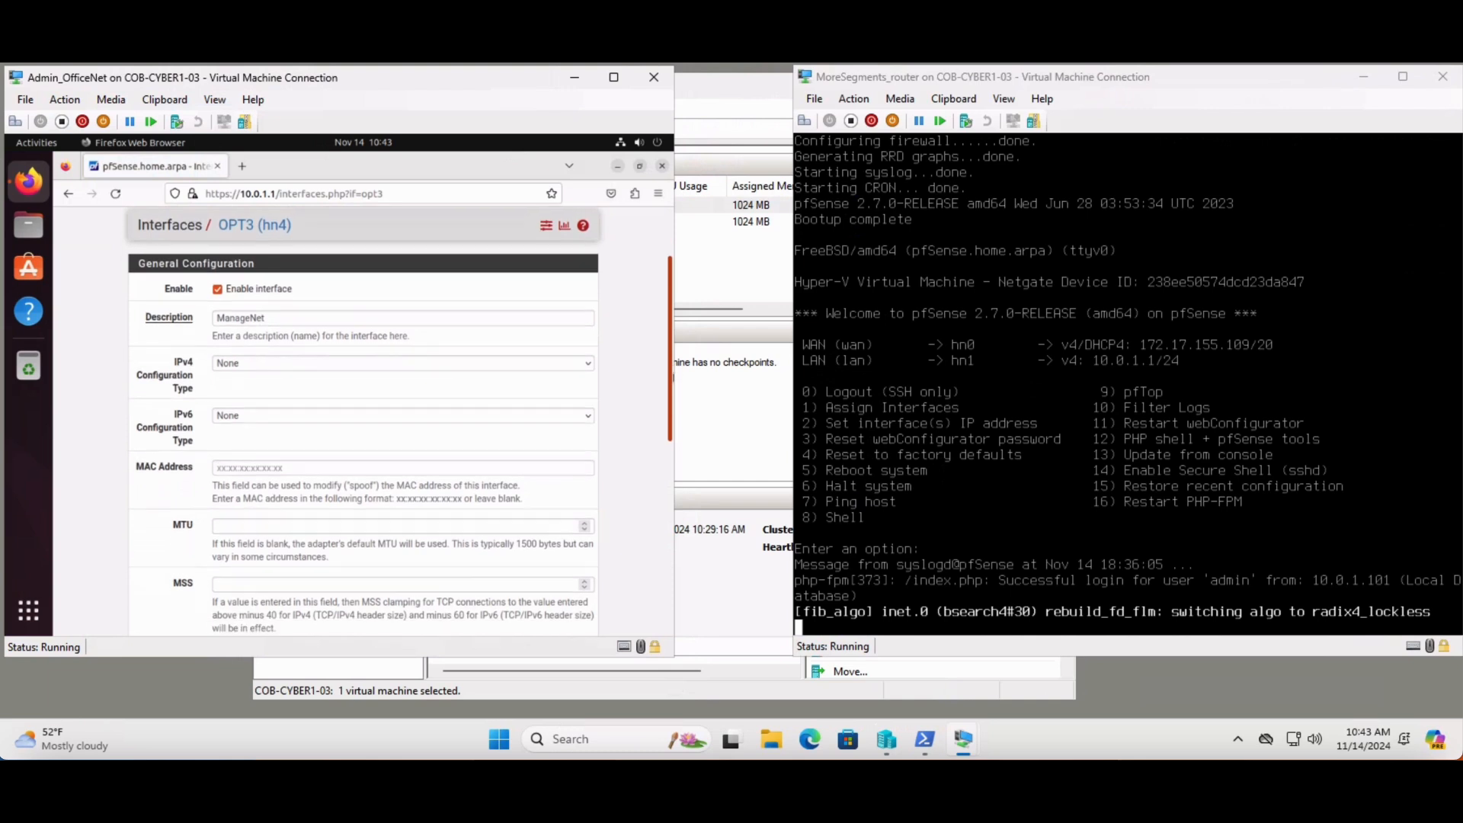
click(588, 366)
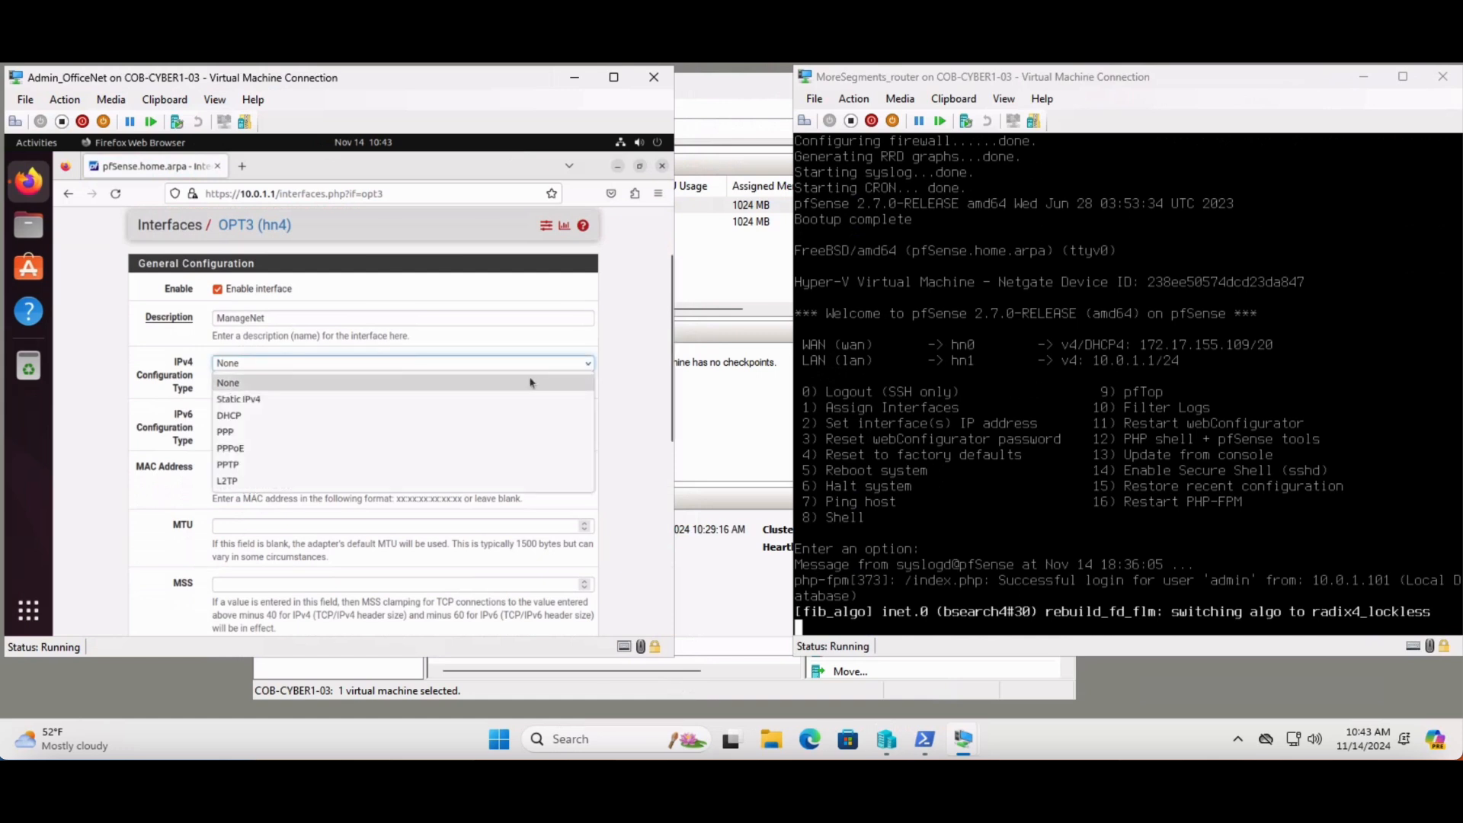
click(506, 399)
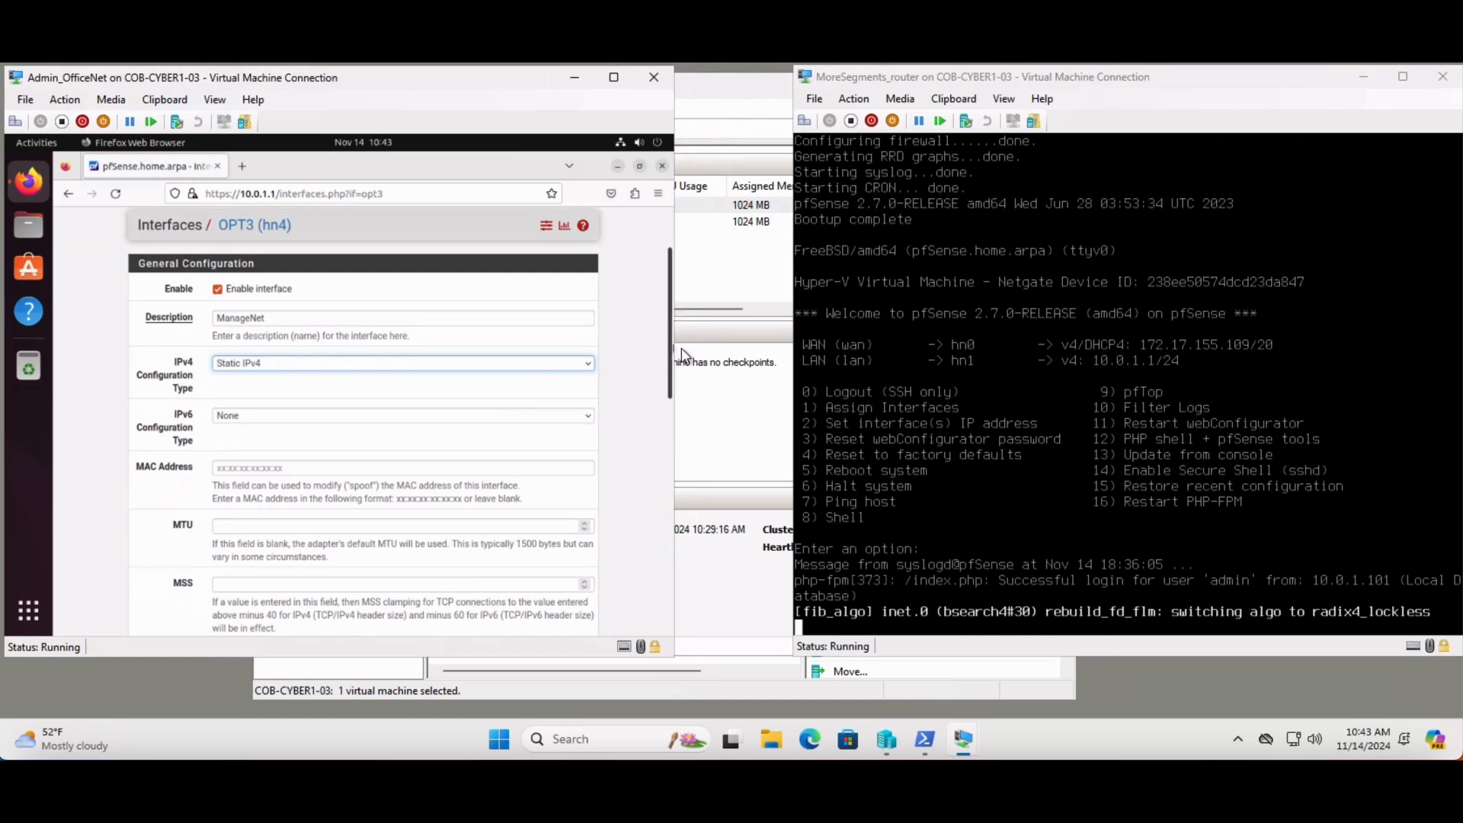
drag(670, 360, 670, 492)
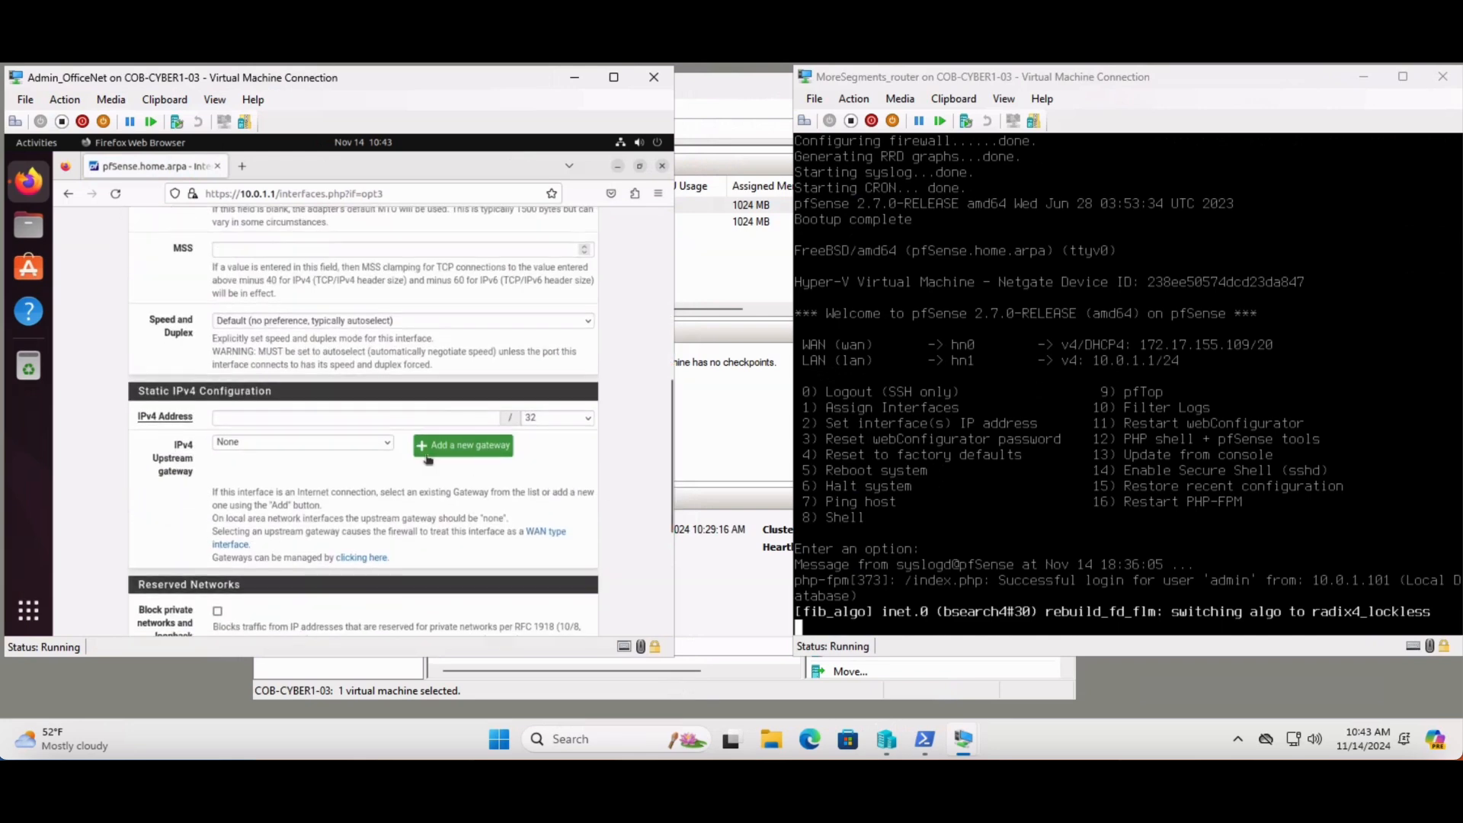
click(335, 418)
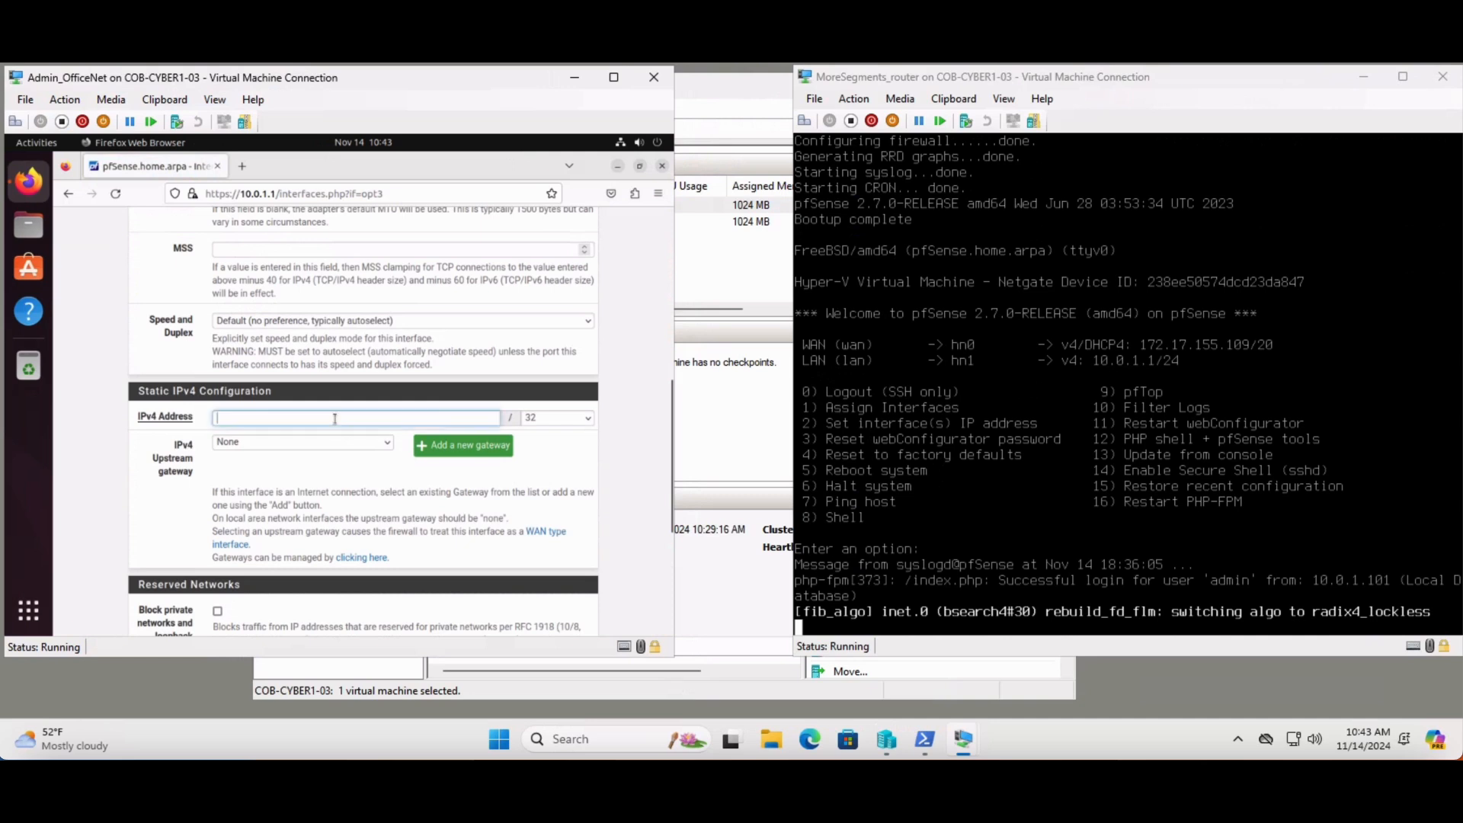
text(10)
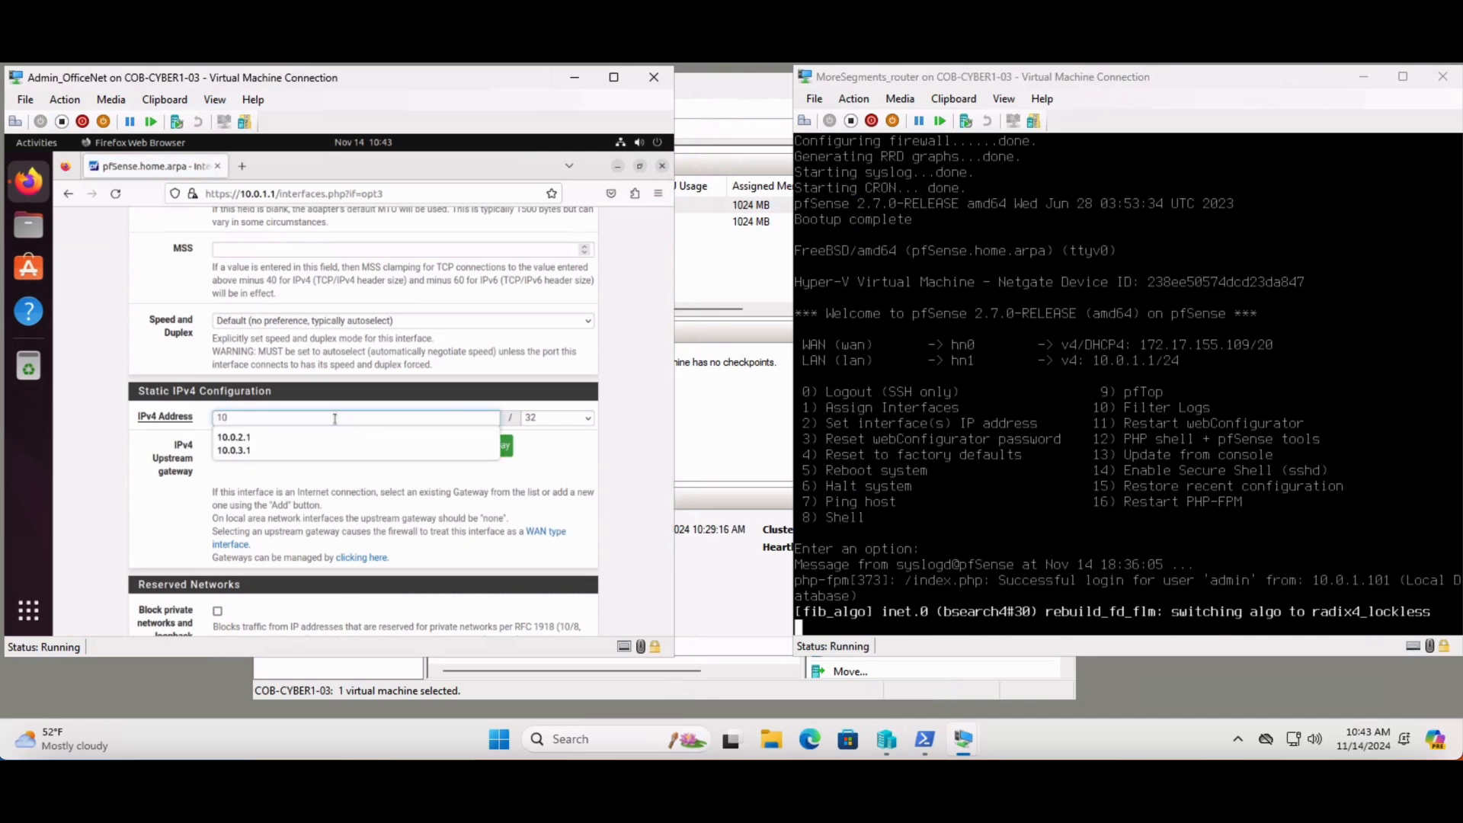
text(.0.4.1)
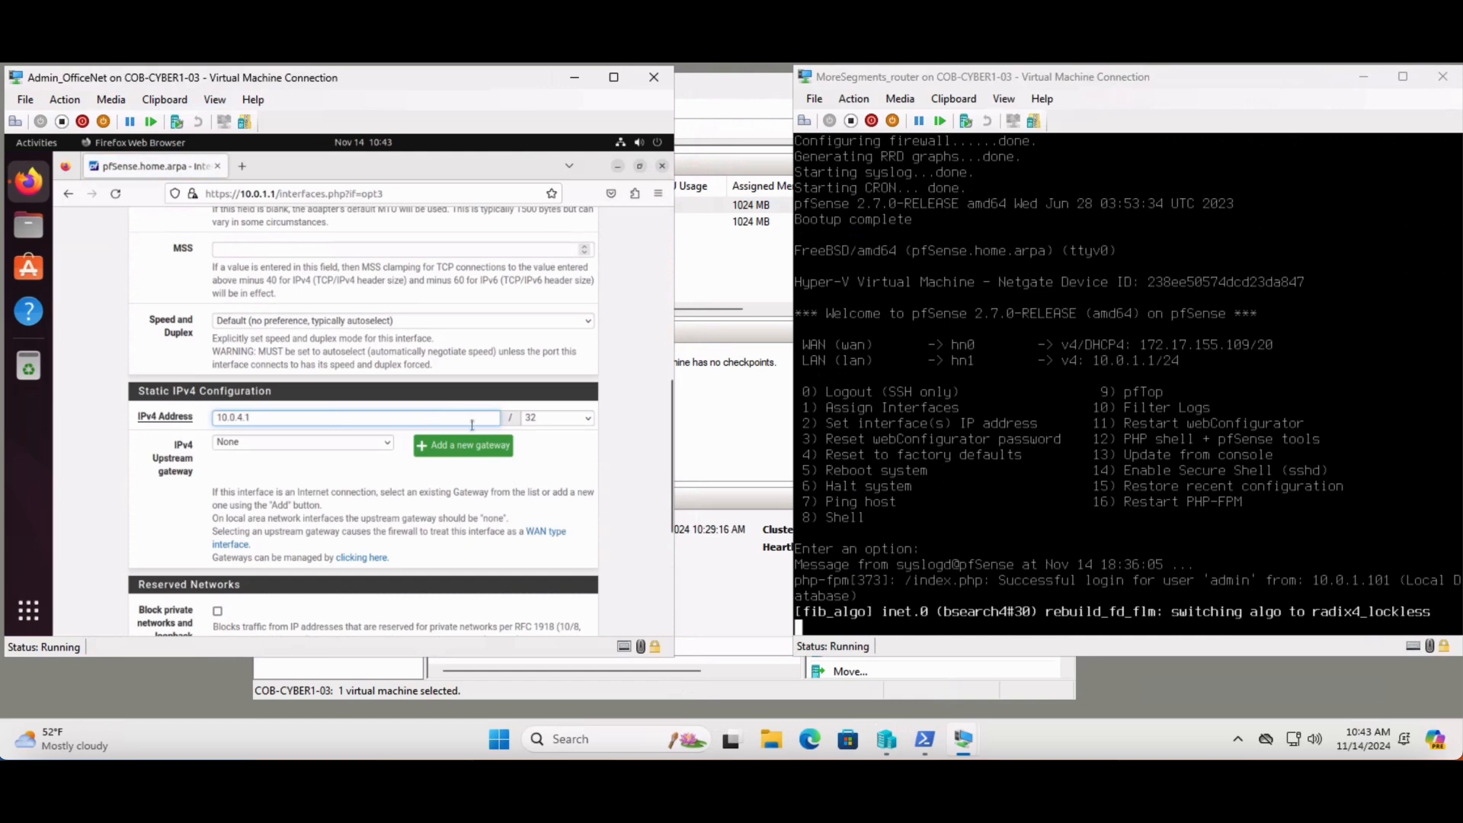
click(576, 423)
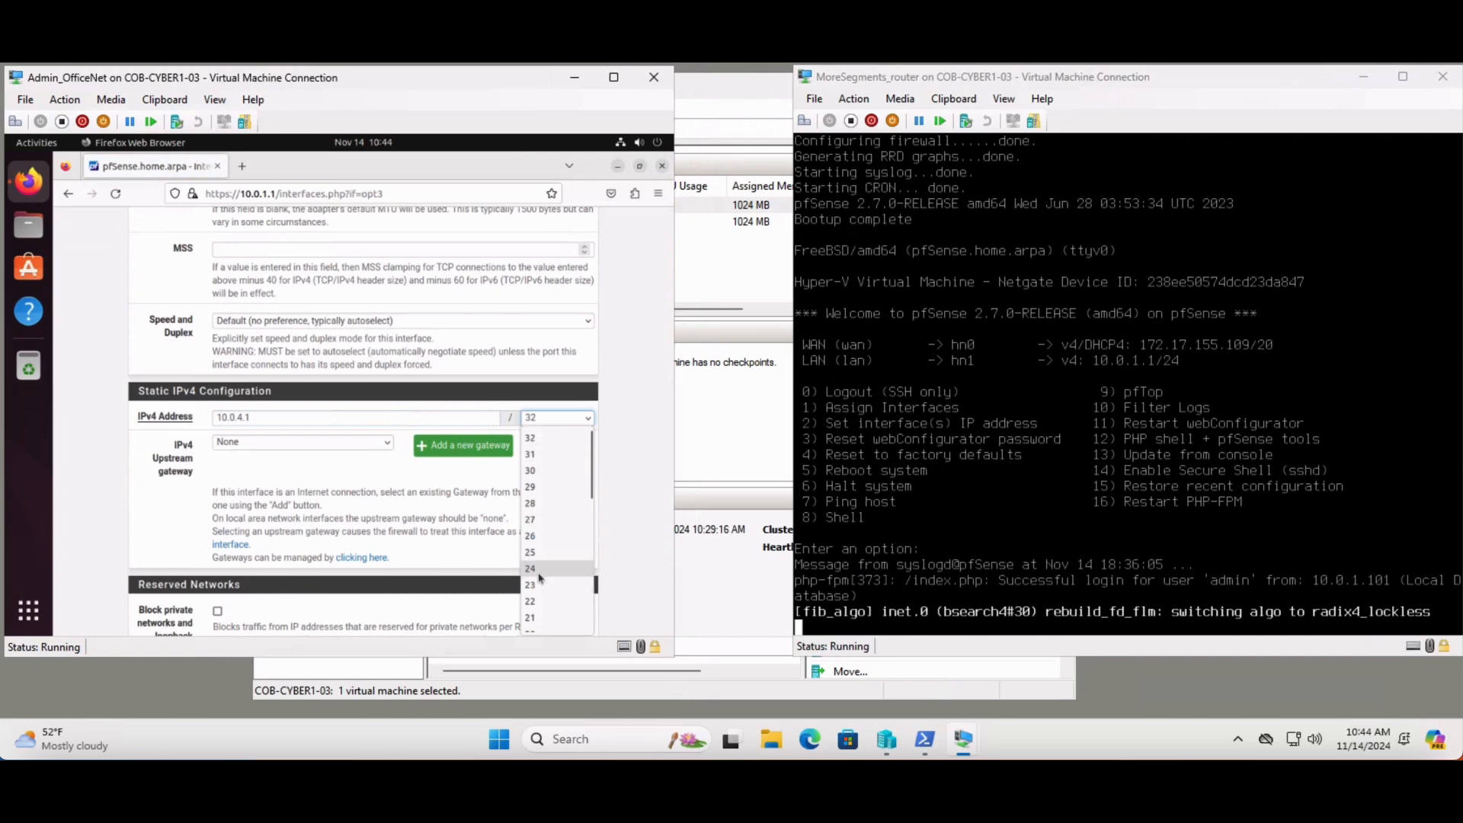
click(539, 570)
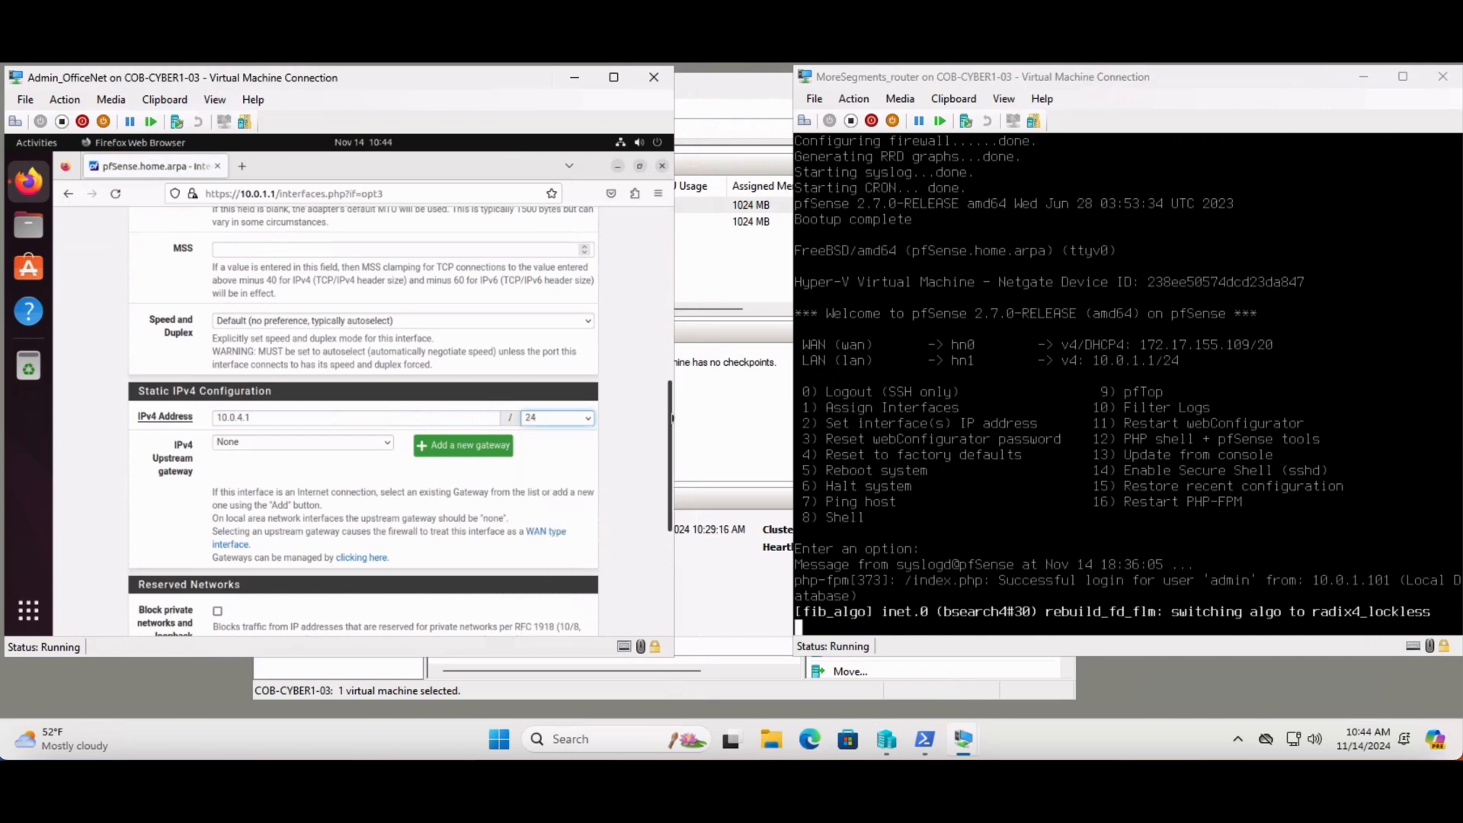
Save the ManageNet interface configuration and apply the changes
drag(671, 419, 671, 621)
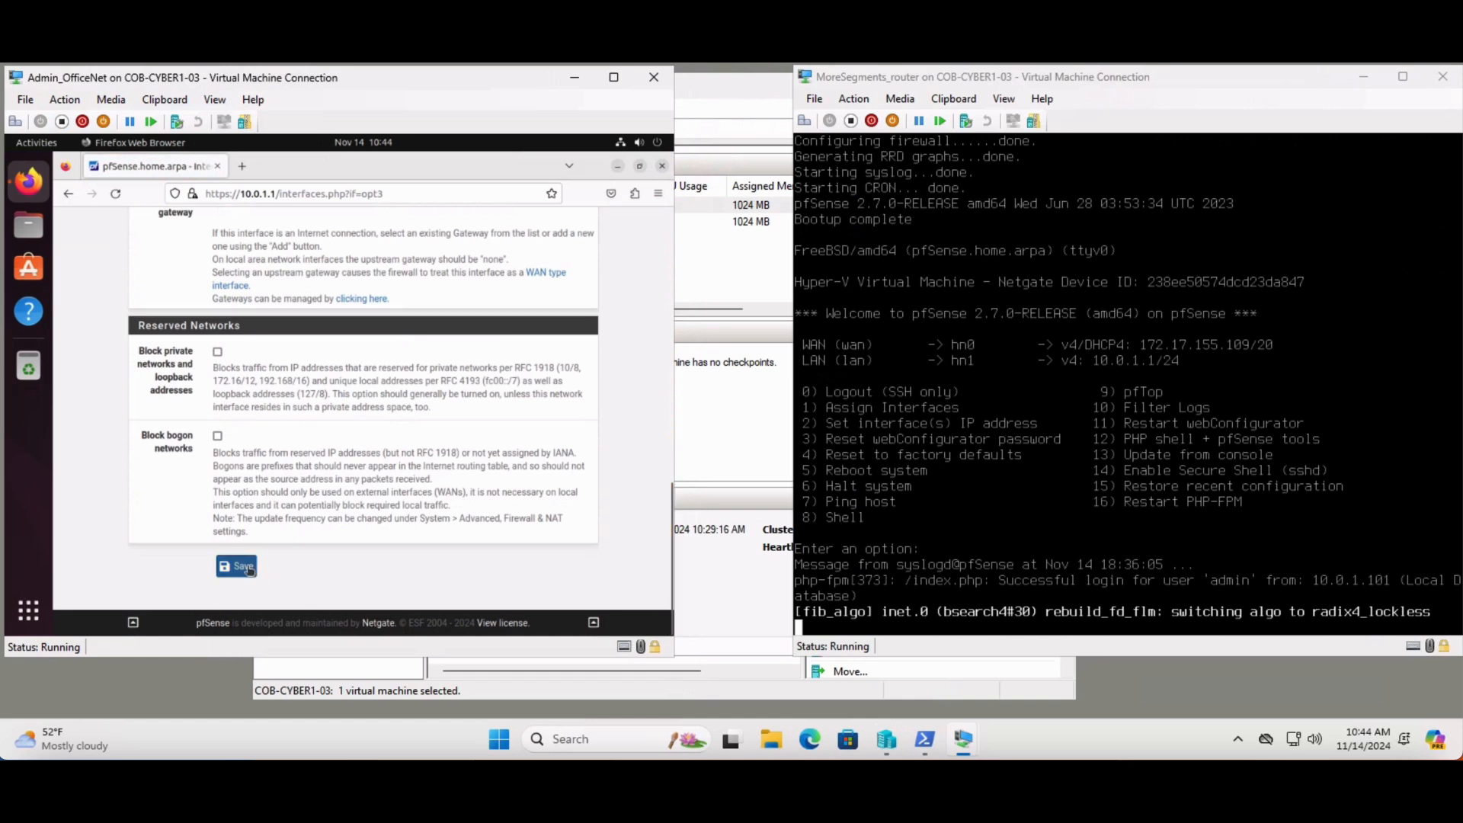
click(244, 567)
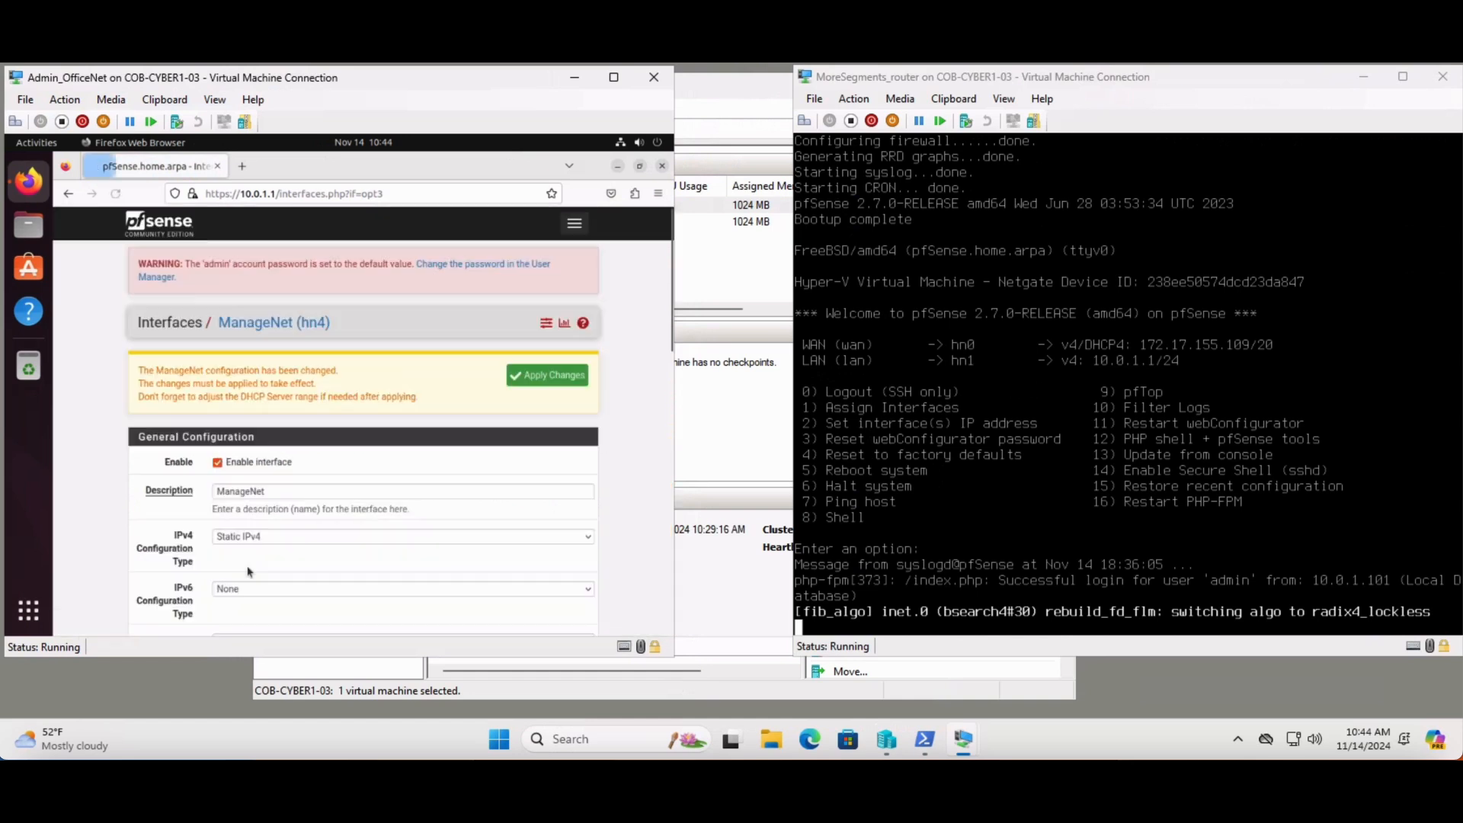
click(548, 389)
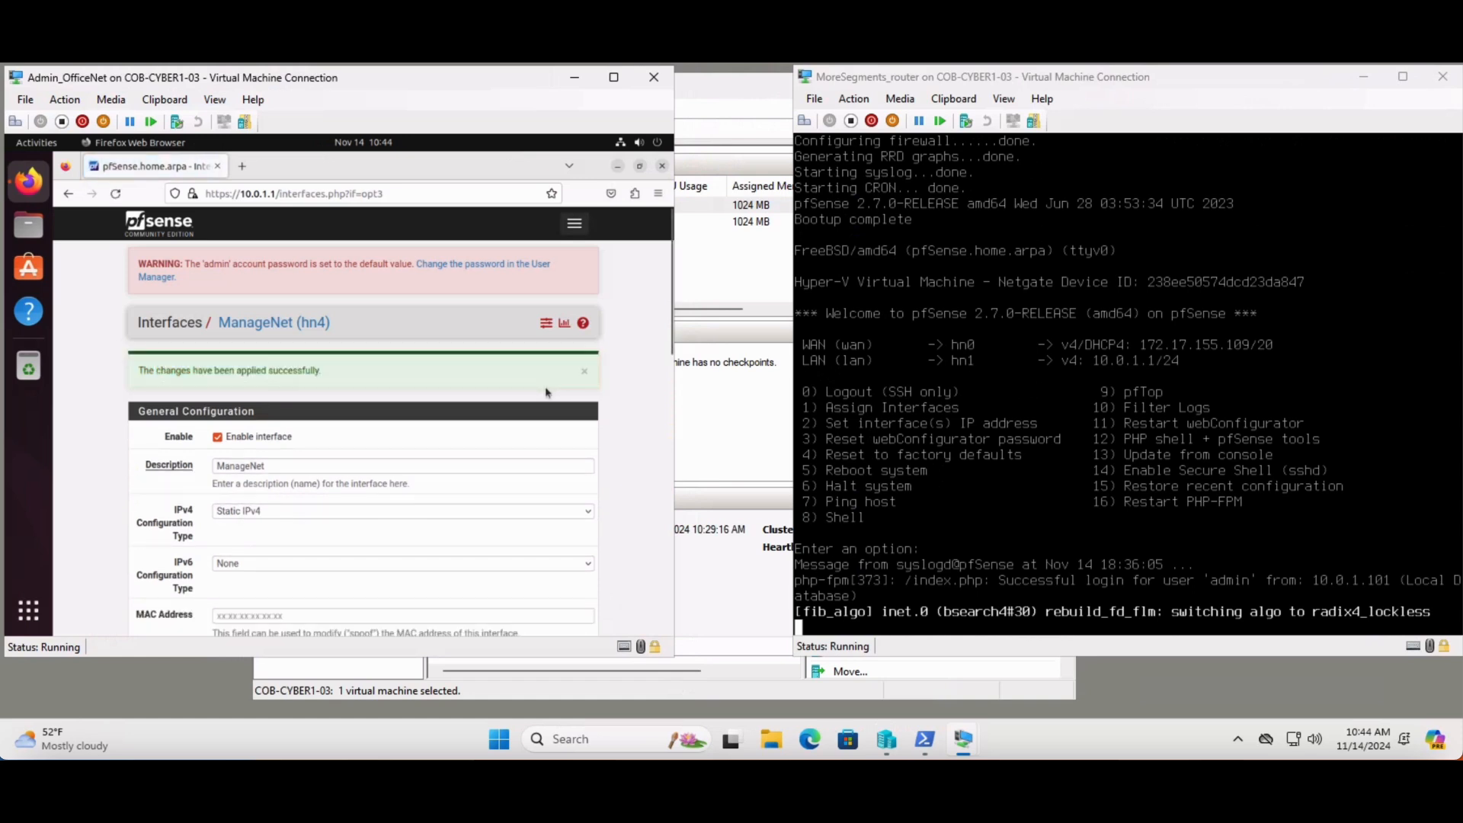
Open the DHCP Server settings for the MANAGENET interface
click(575, 226)
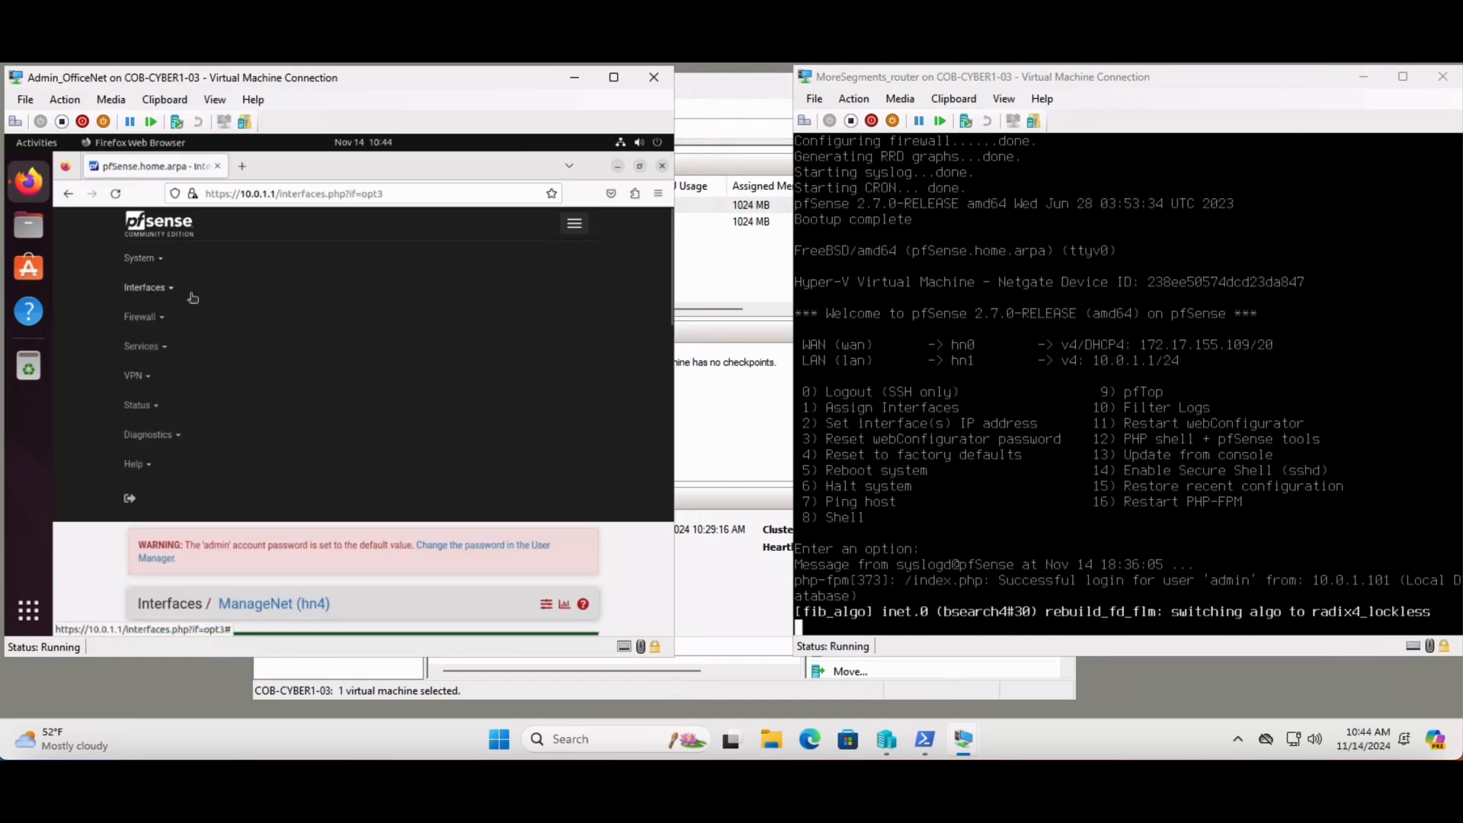
click(140, 347)
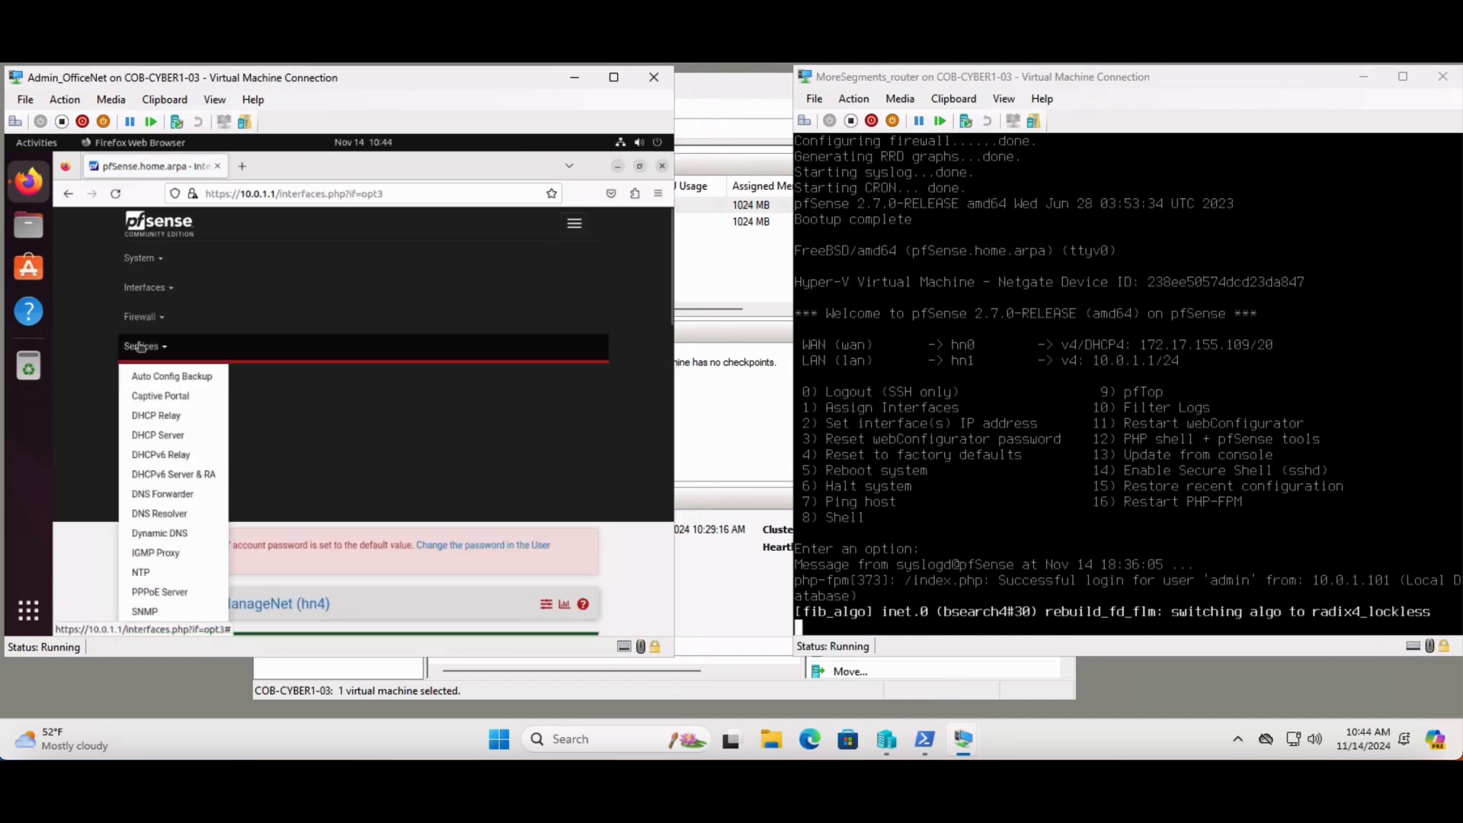
click(180, 439)
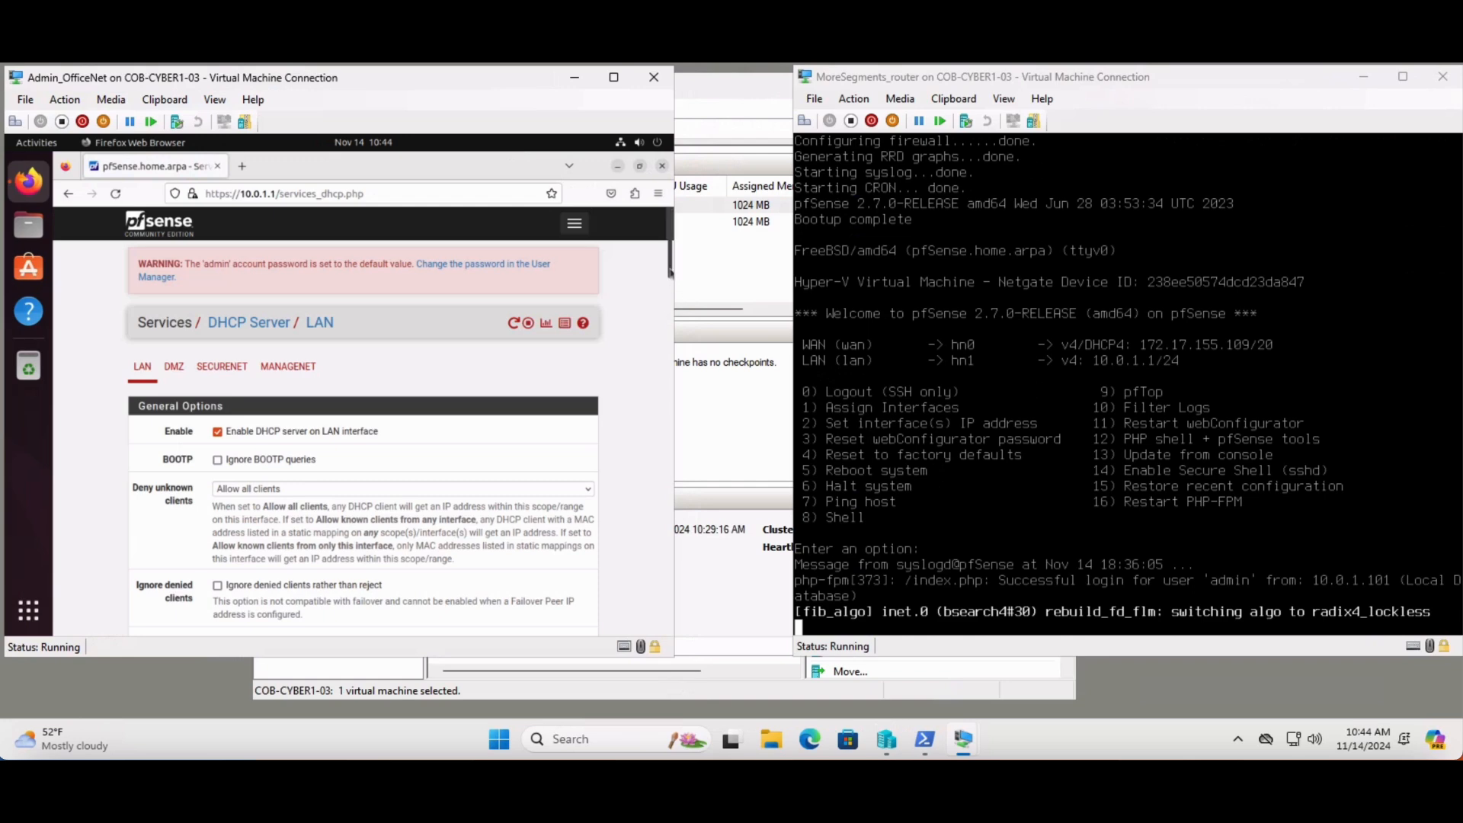
drag(669, 271, 669, 295)
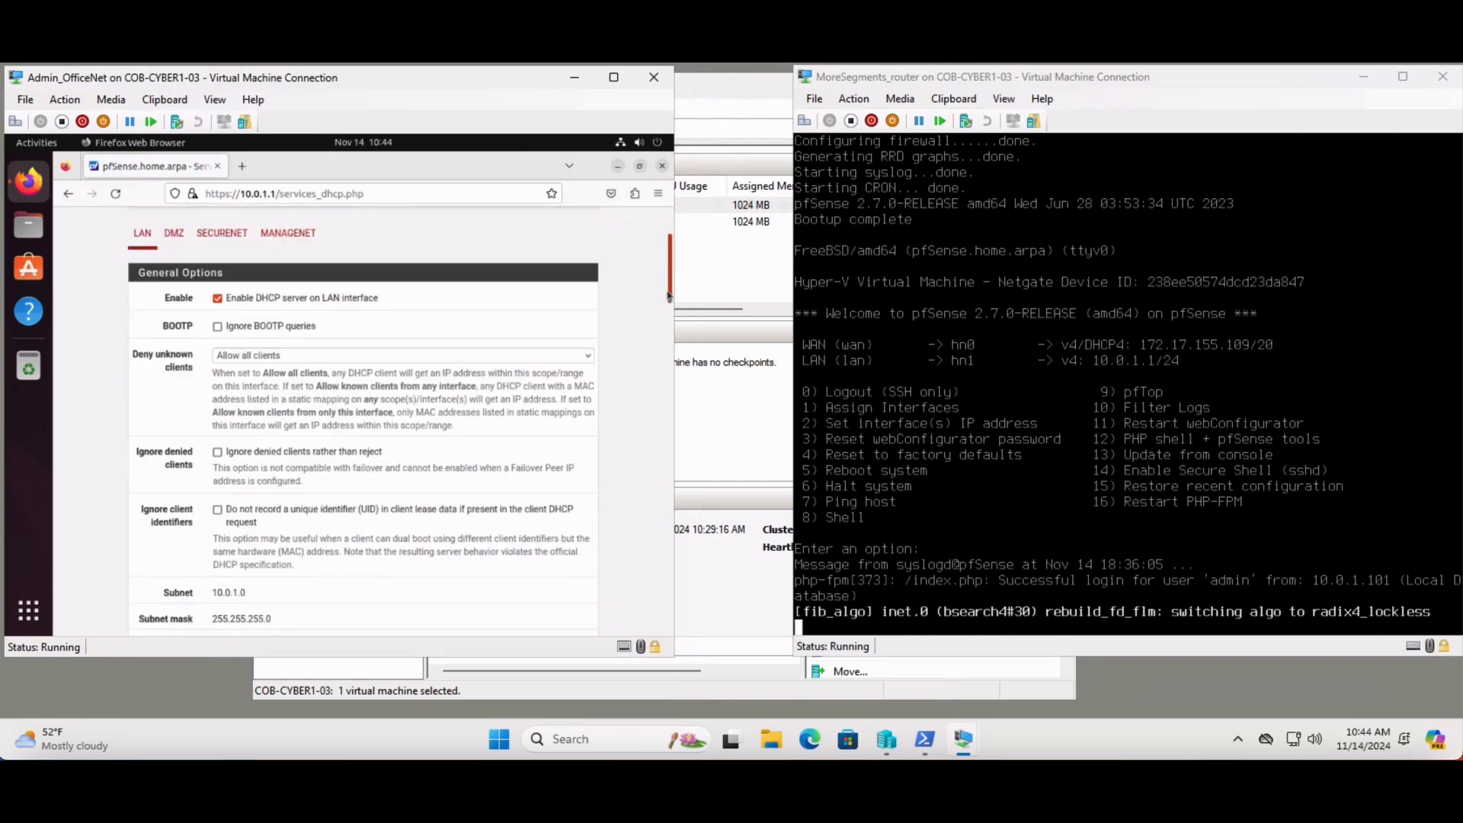
click(275, 234)
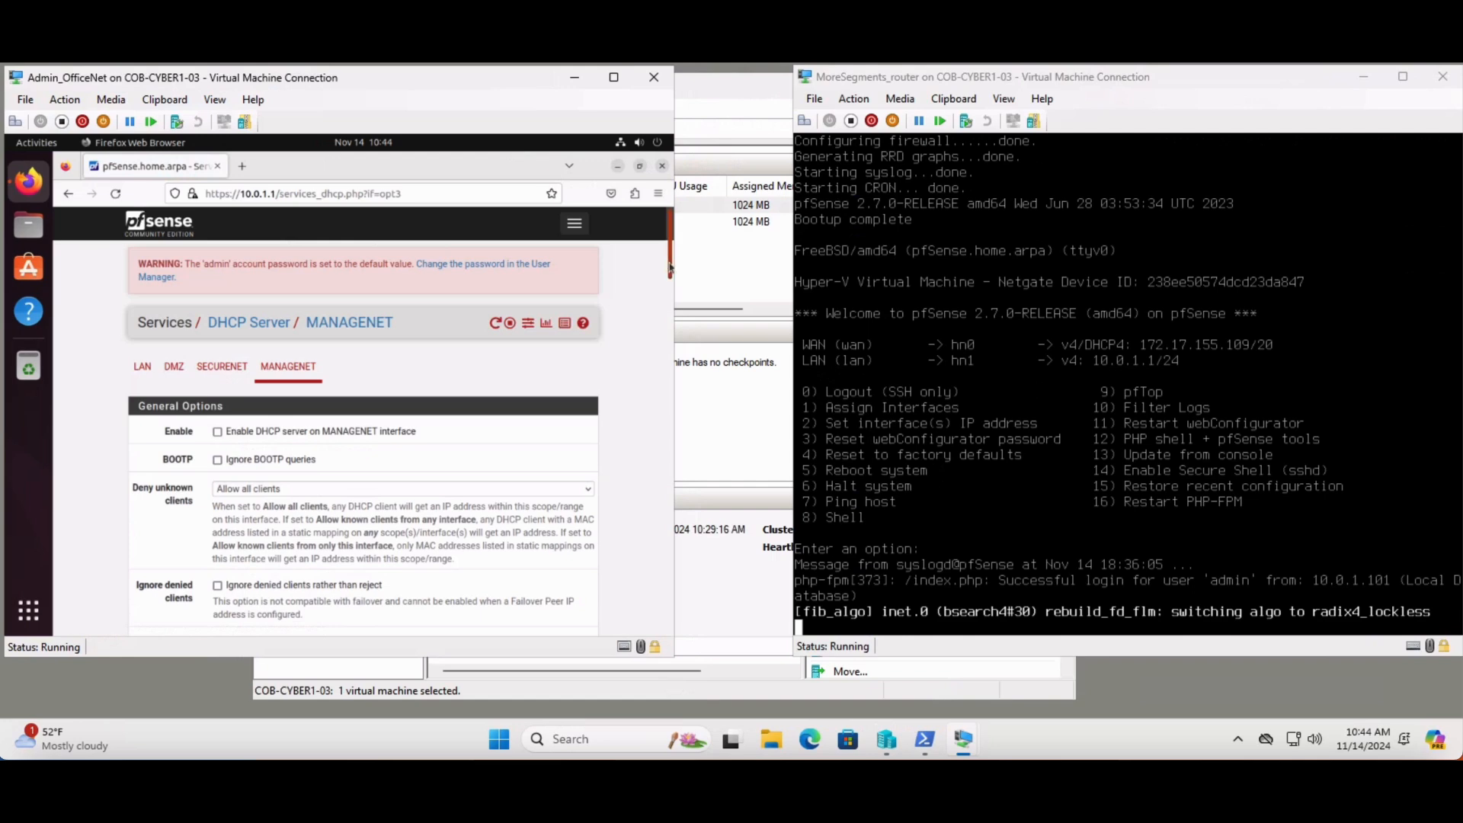
Set the MANAGENET DHCP address range from 10.0.4.1 to 10.0.4.99
scroll(670, 276, down, 1)
drag(671, 276, 669, 347)
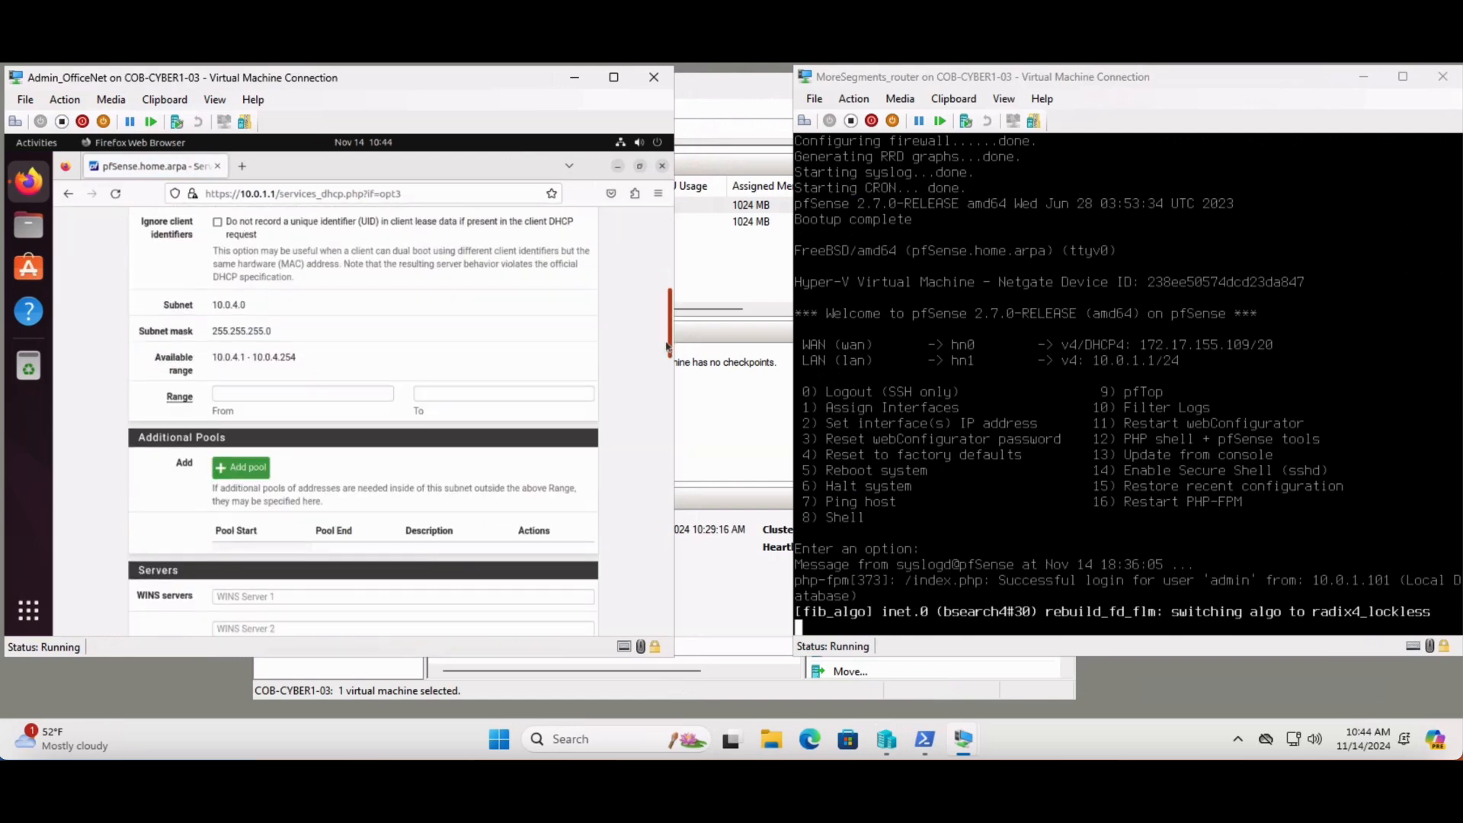
click(274, 390)
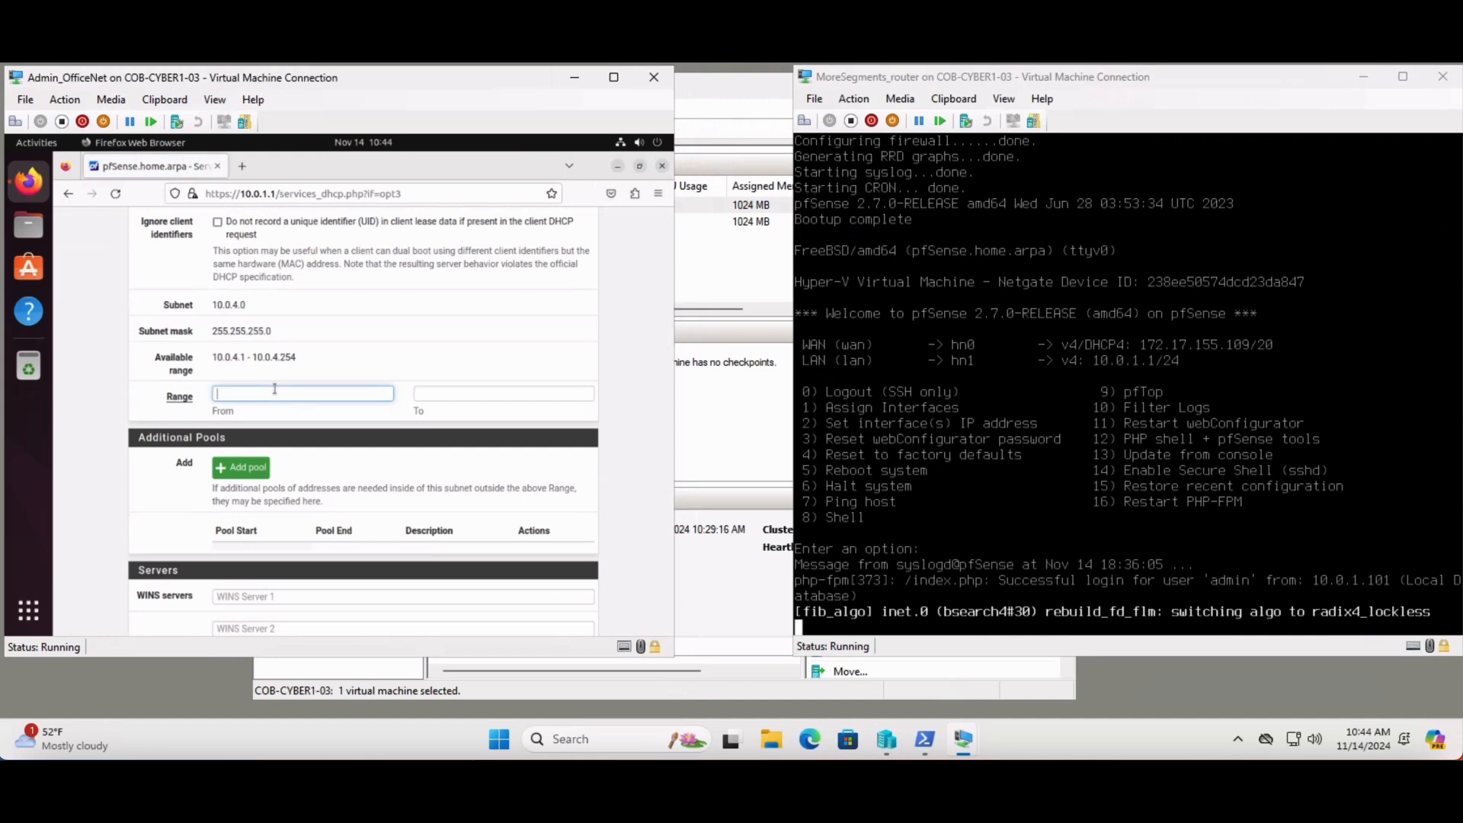
text(10.0.4)
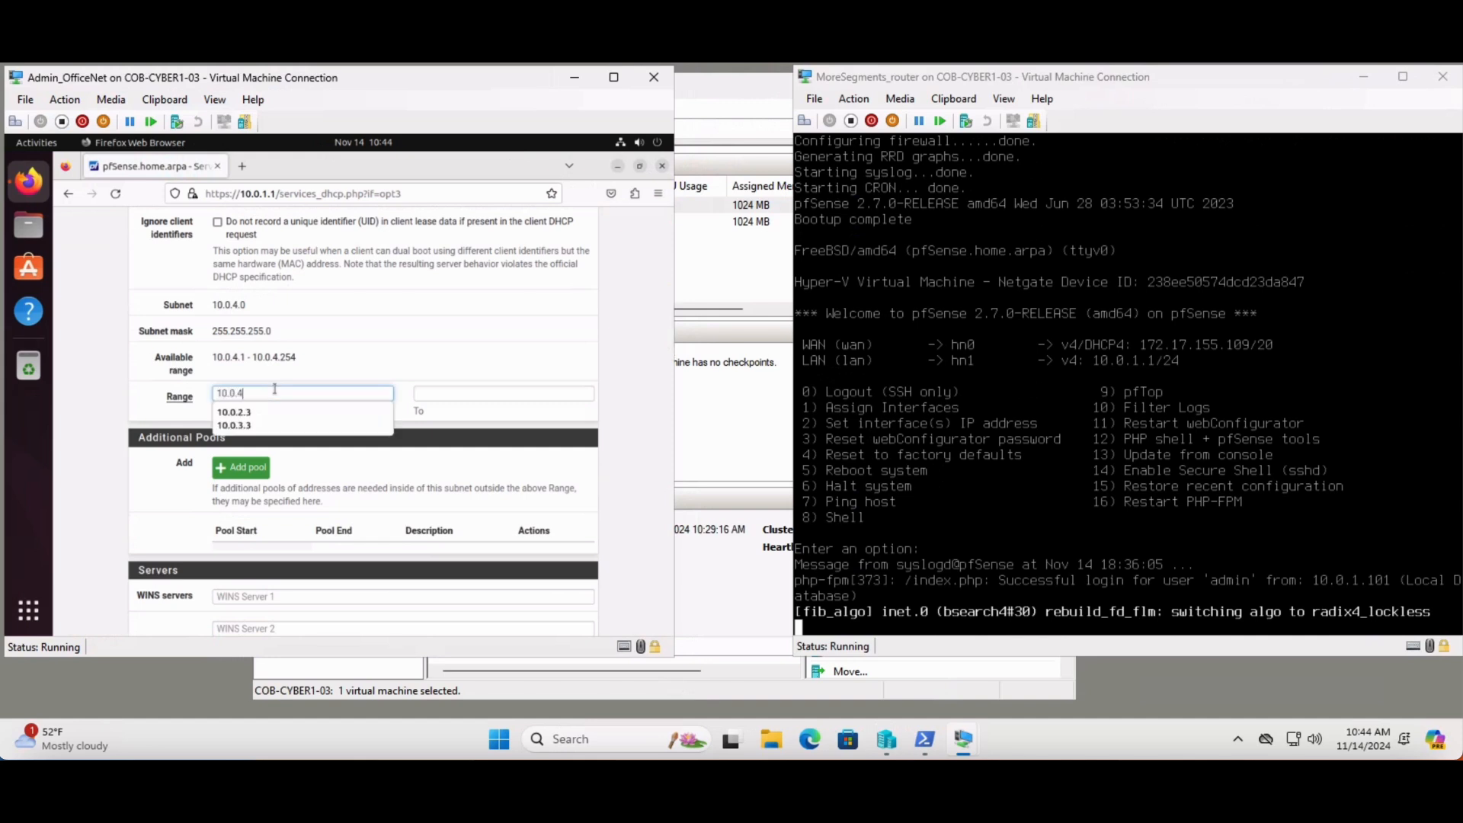
text(.1)
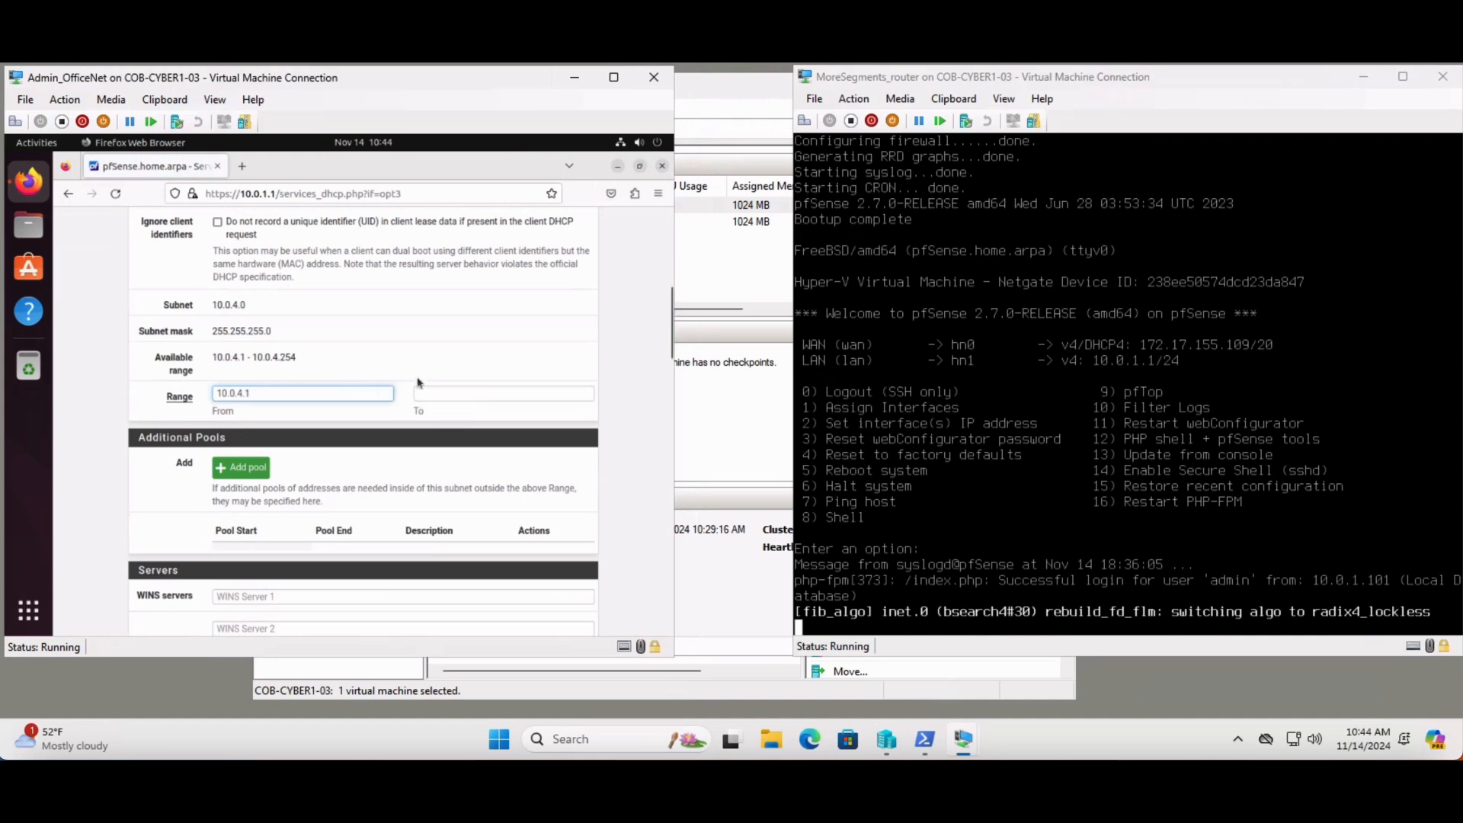
click(447, 388)
text(10)
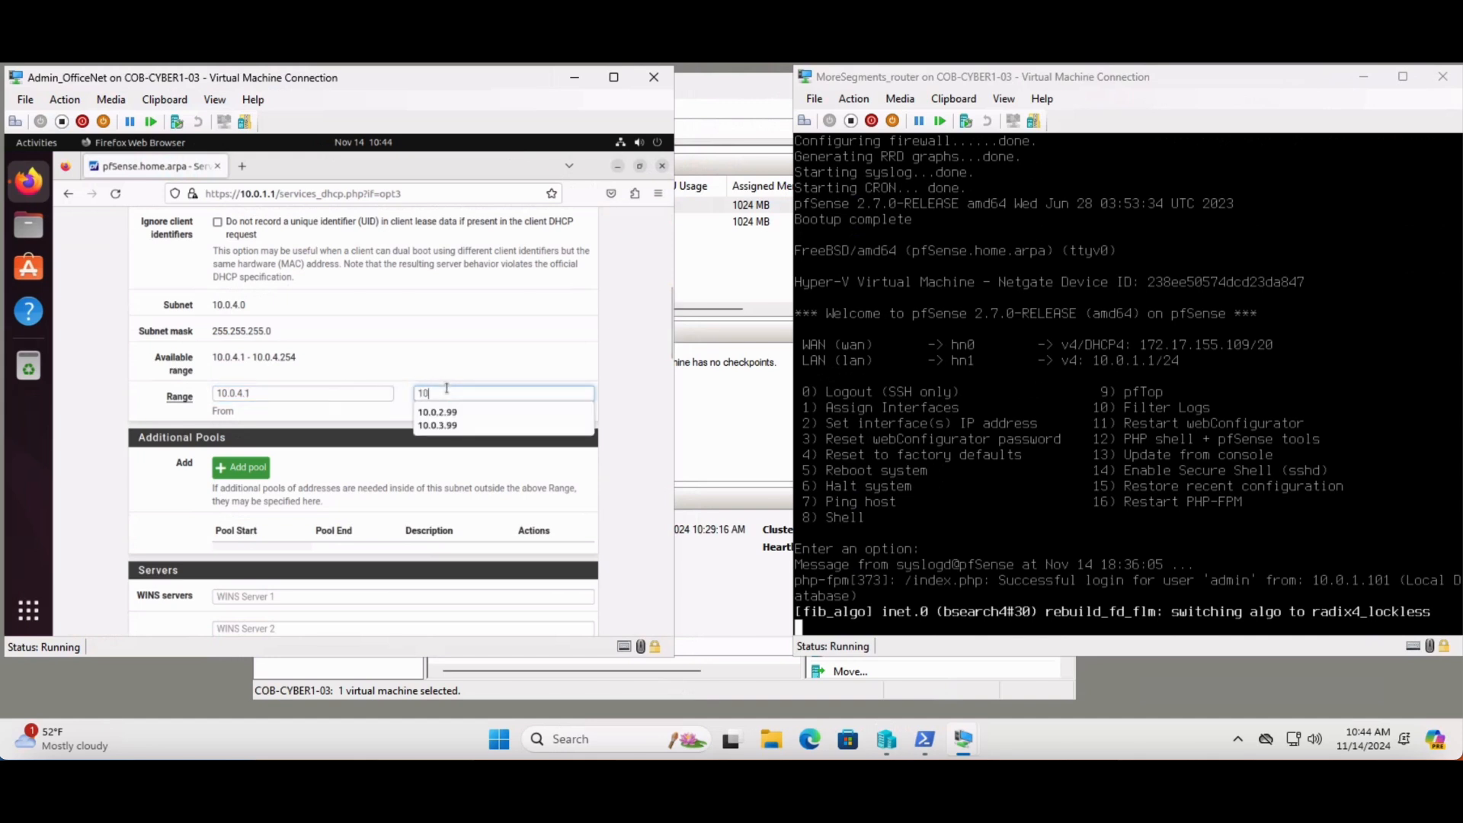
text(.0.4.99)
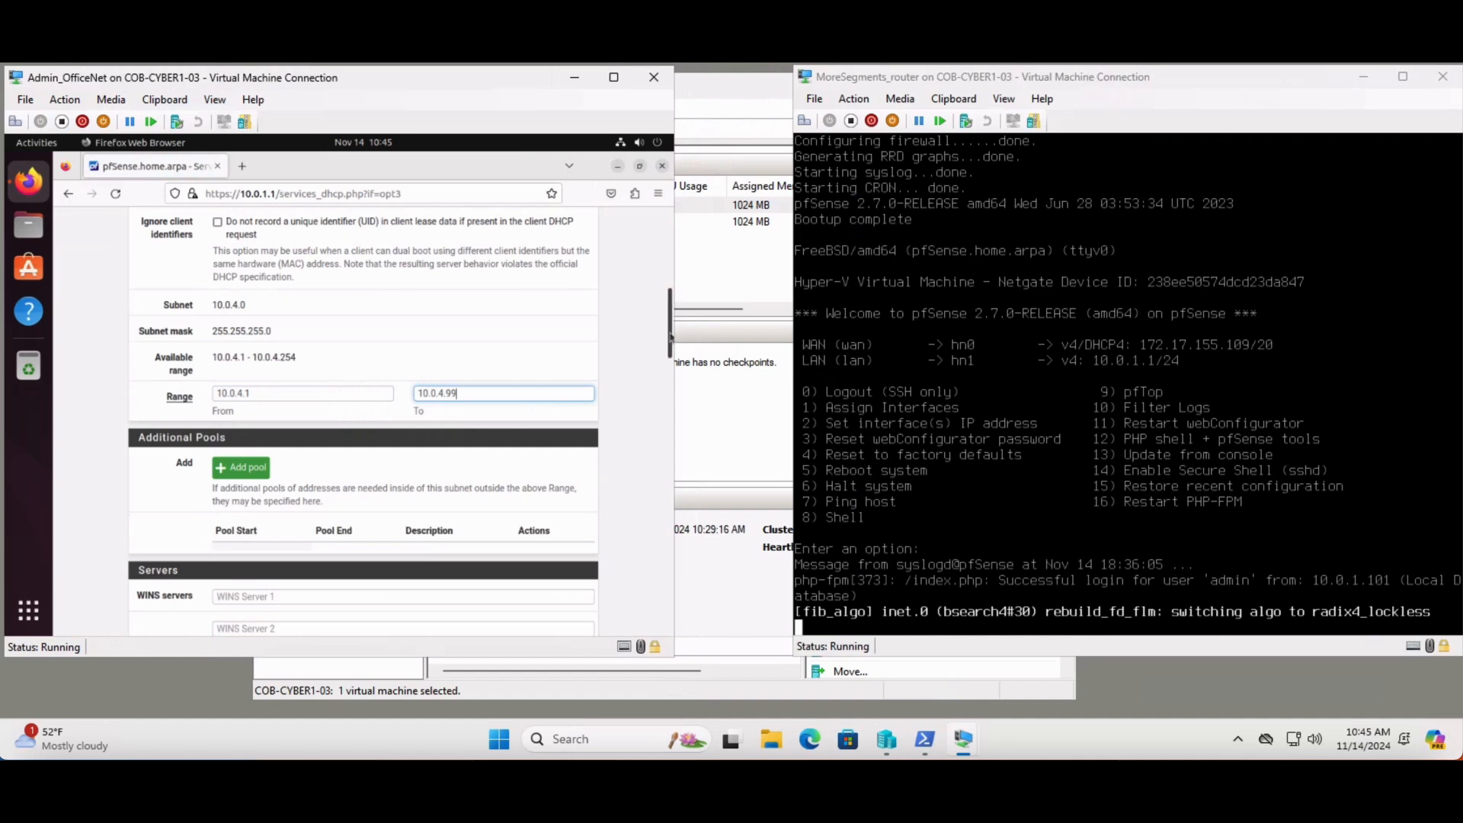
Correct the start of the MANAGENET DHCP range to 10.0.4.3
scroll(671, 341, down, 1)
scroll(671, 340, down, 1)
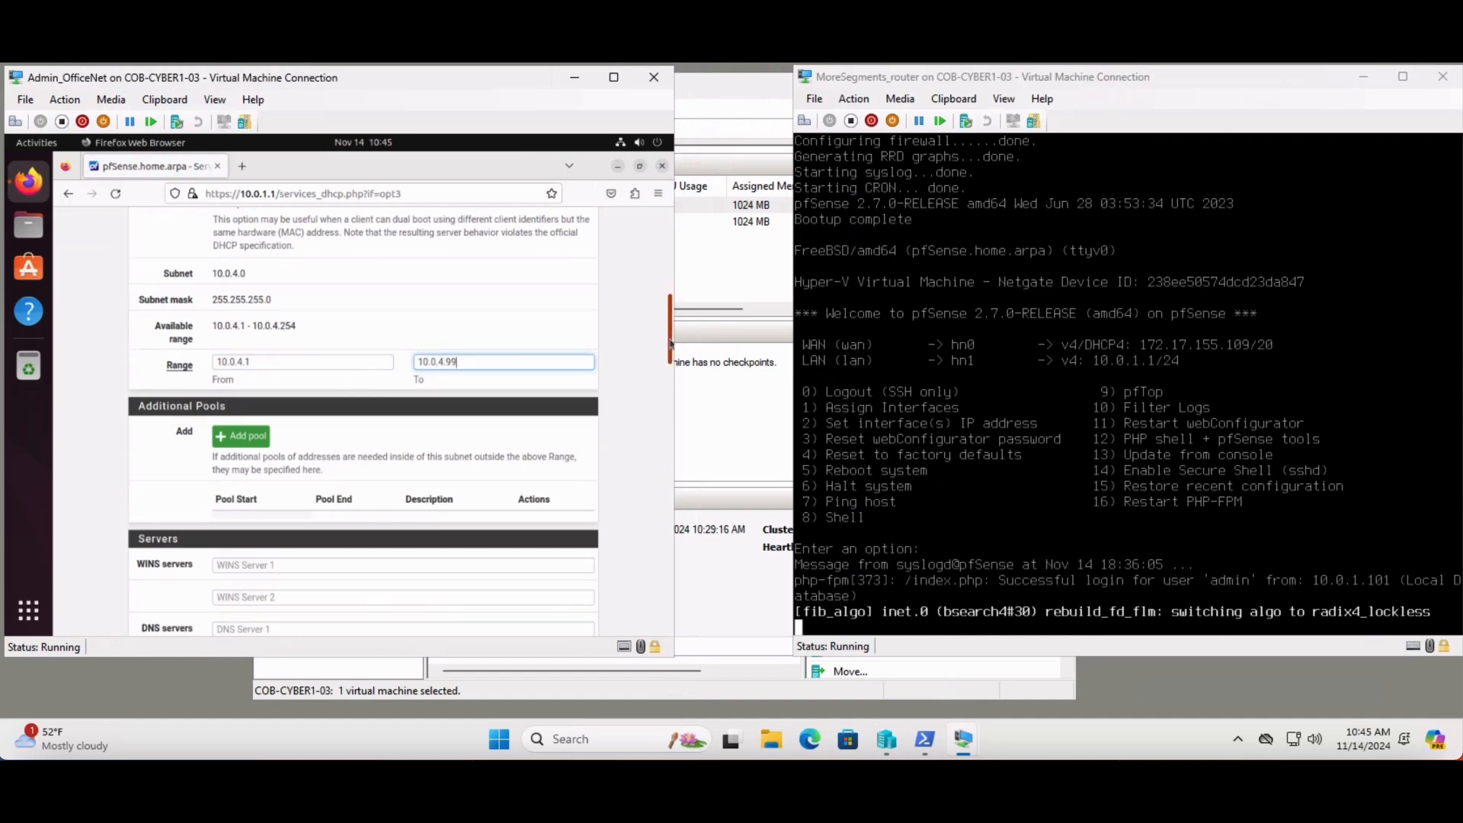
scroll(671, 340, up, 5)
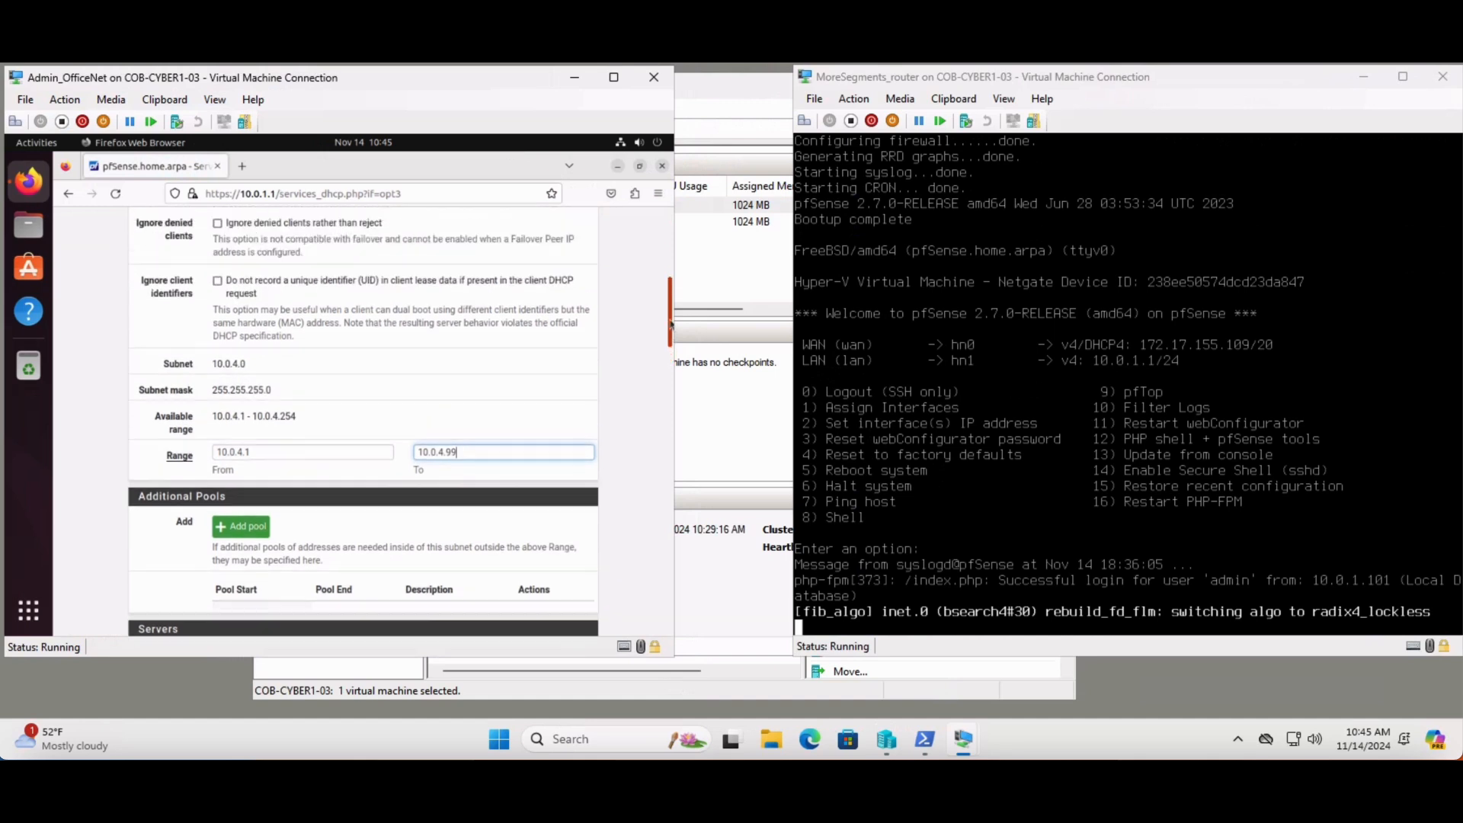
scroll(671, 341, down, 4)
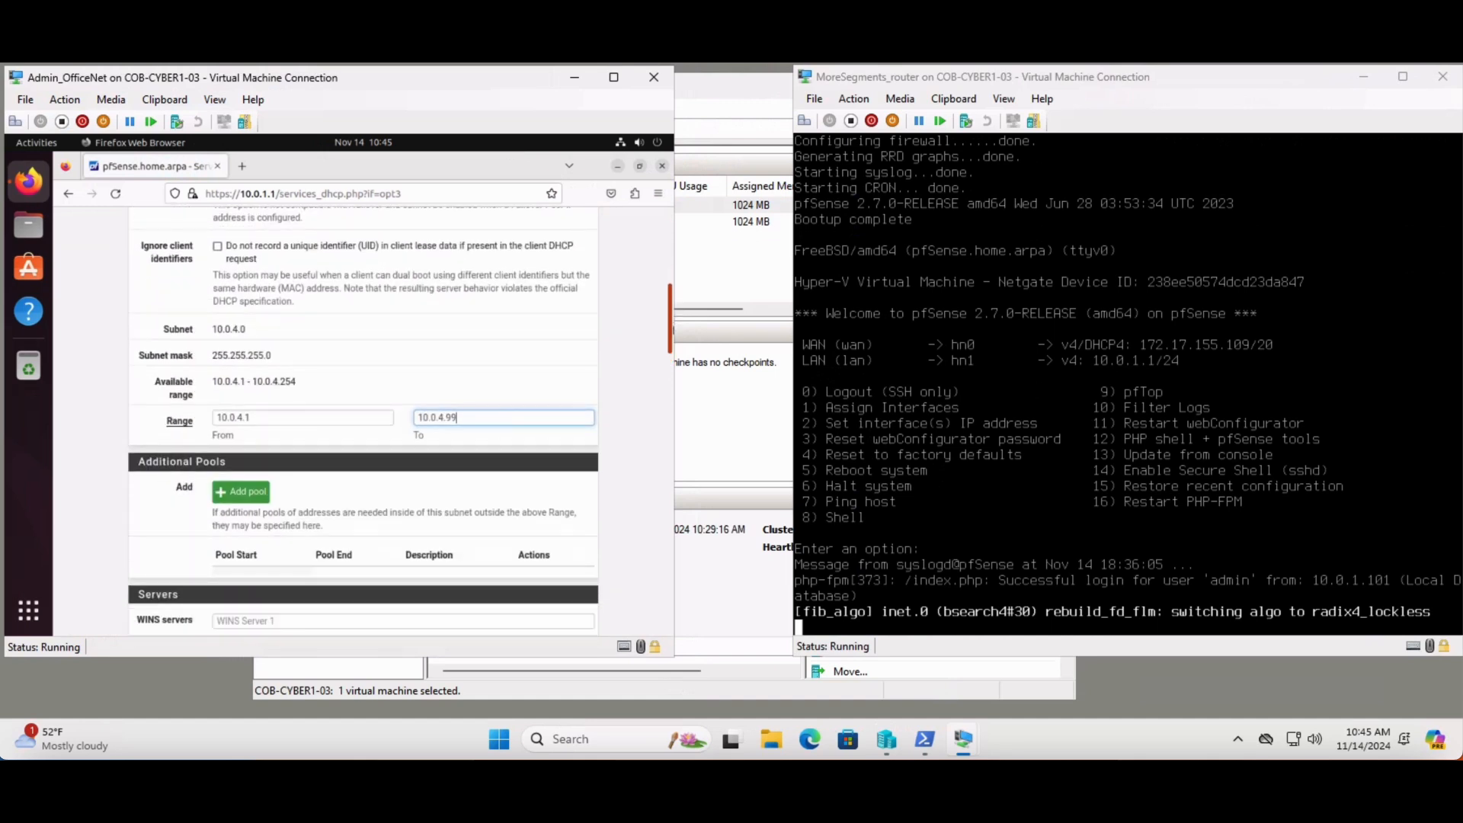
click(314, 417)
key(BackSpace)
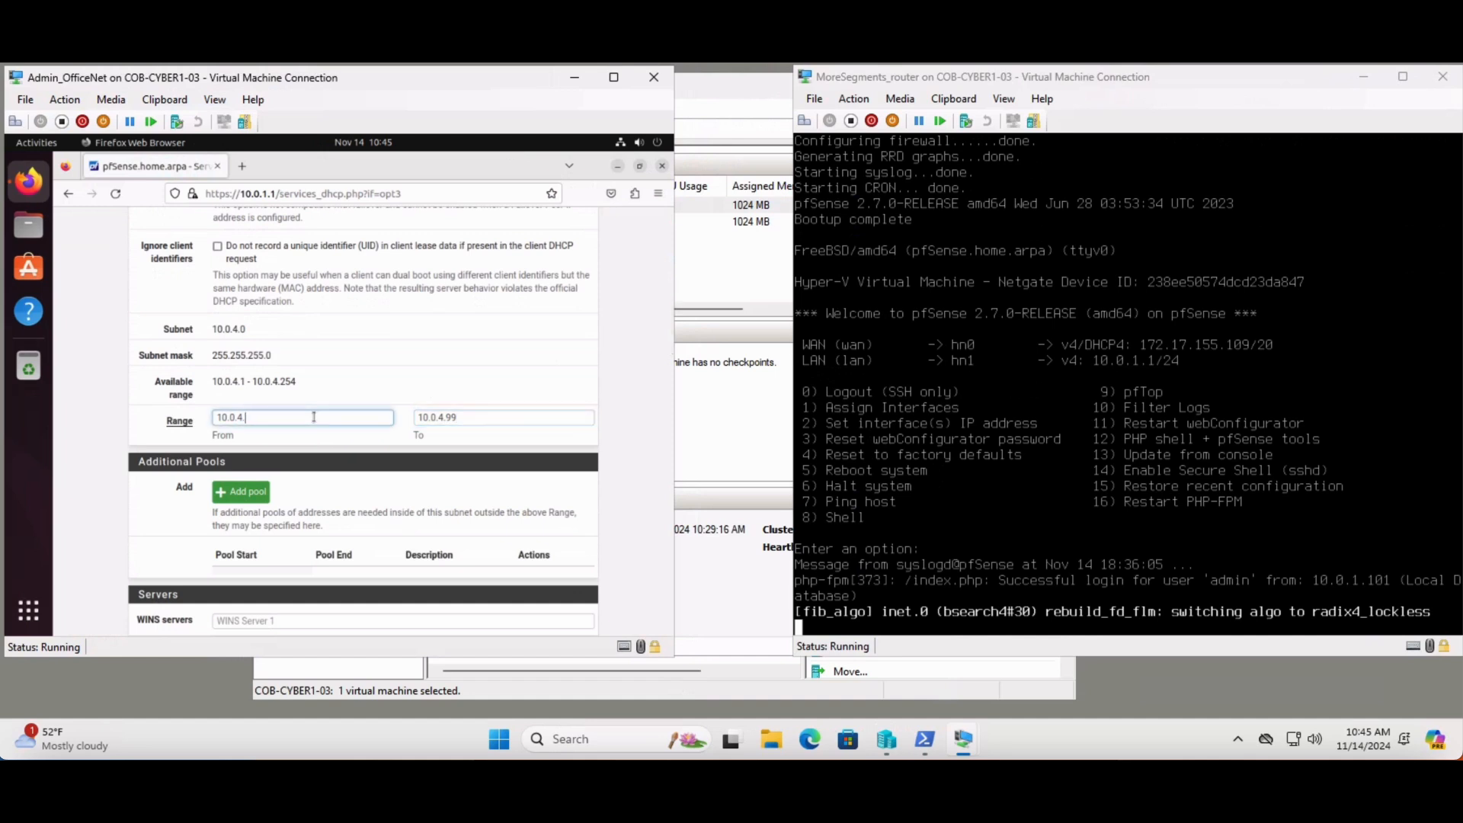
text(3)
Save the MANAGENET DHCP range, enable the DHCP server on the MANAGENET interface, and save the settings again
drag(671, 327, 671, 590)
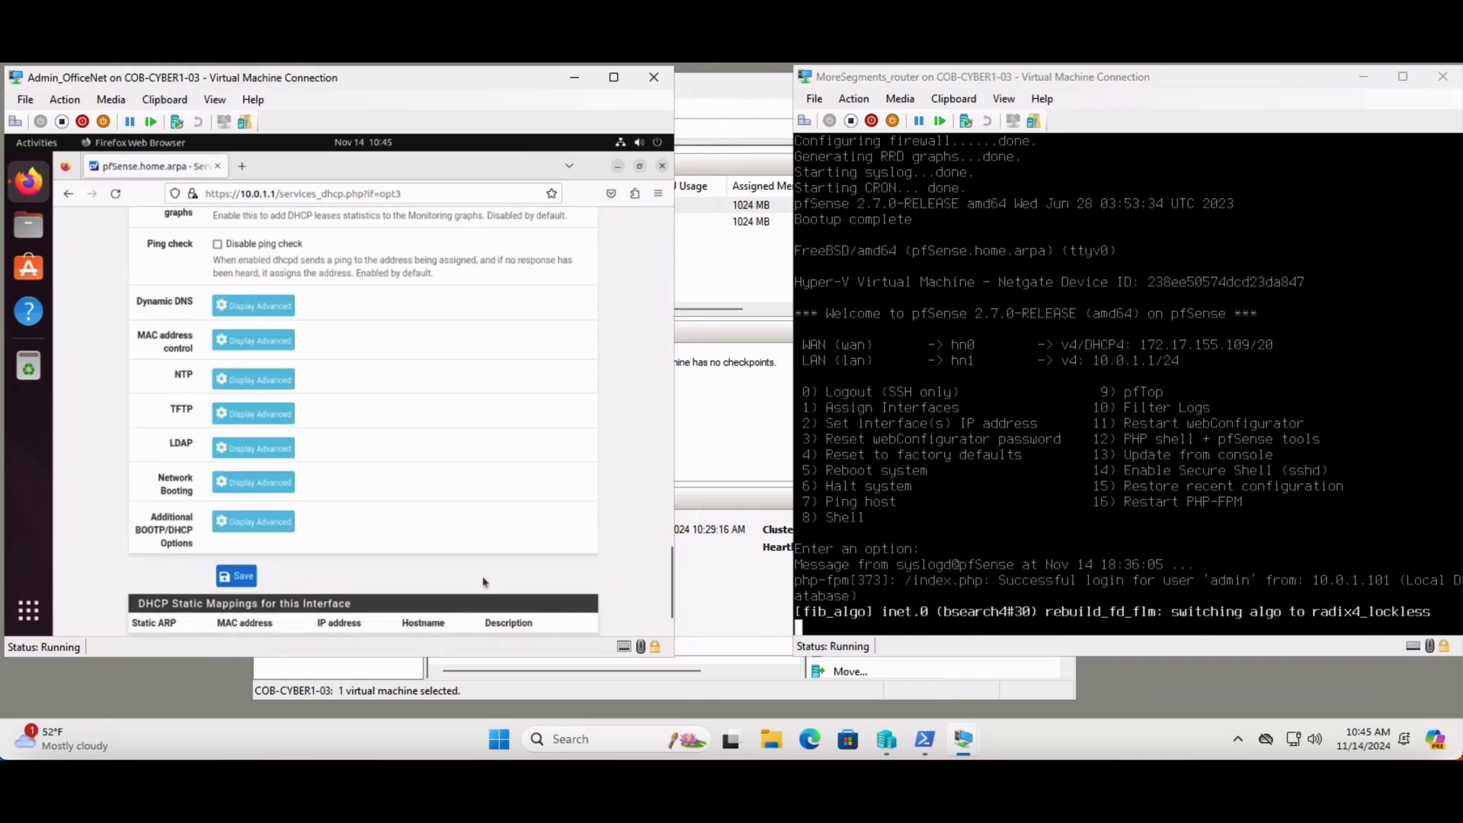
click(242, 578)
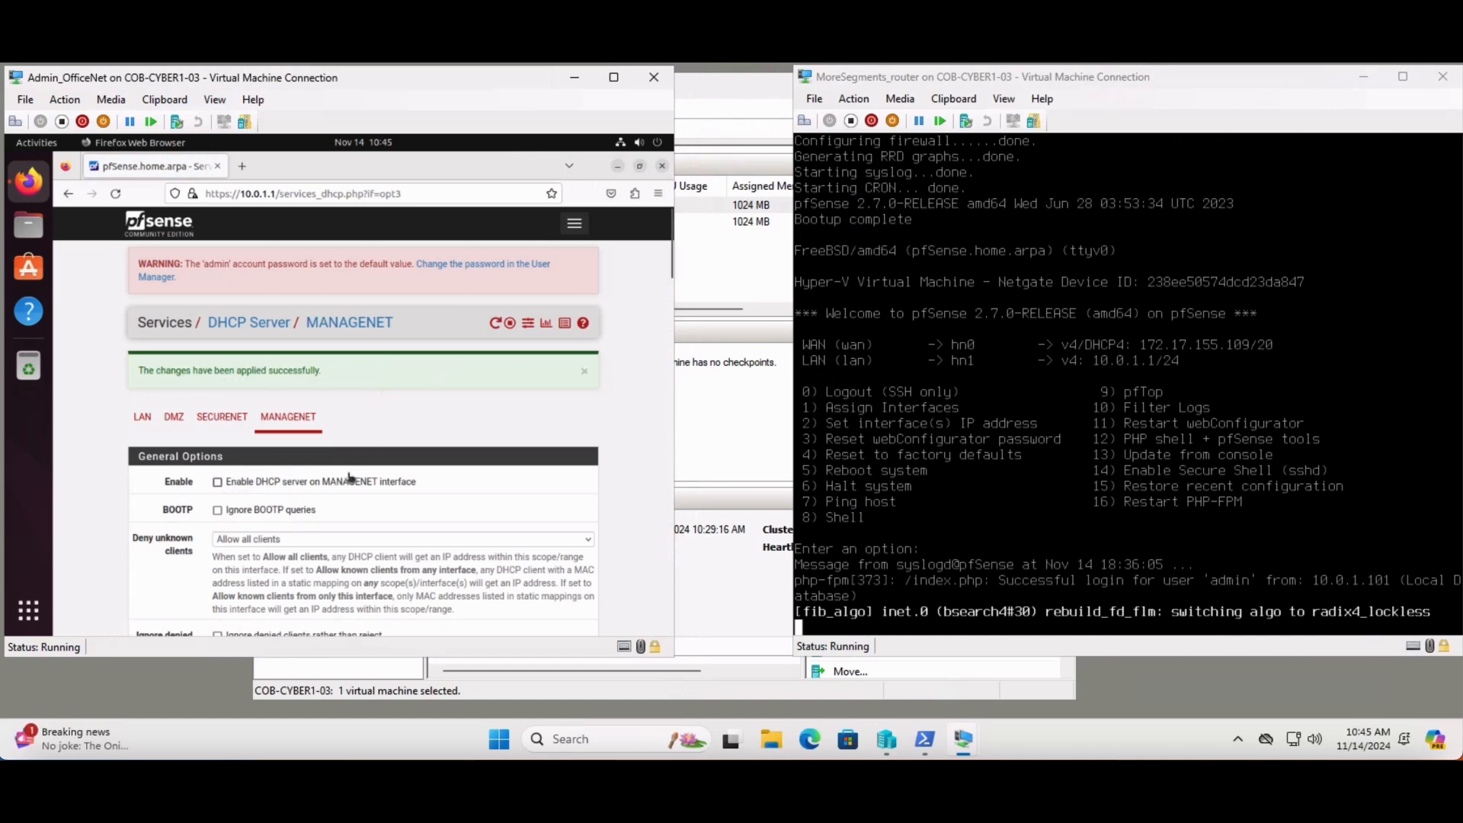
click(350, 482)
drag(670, 263, 671, 629)
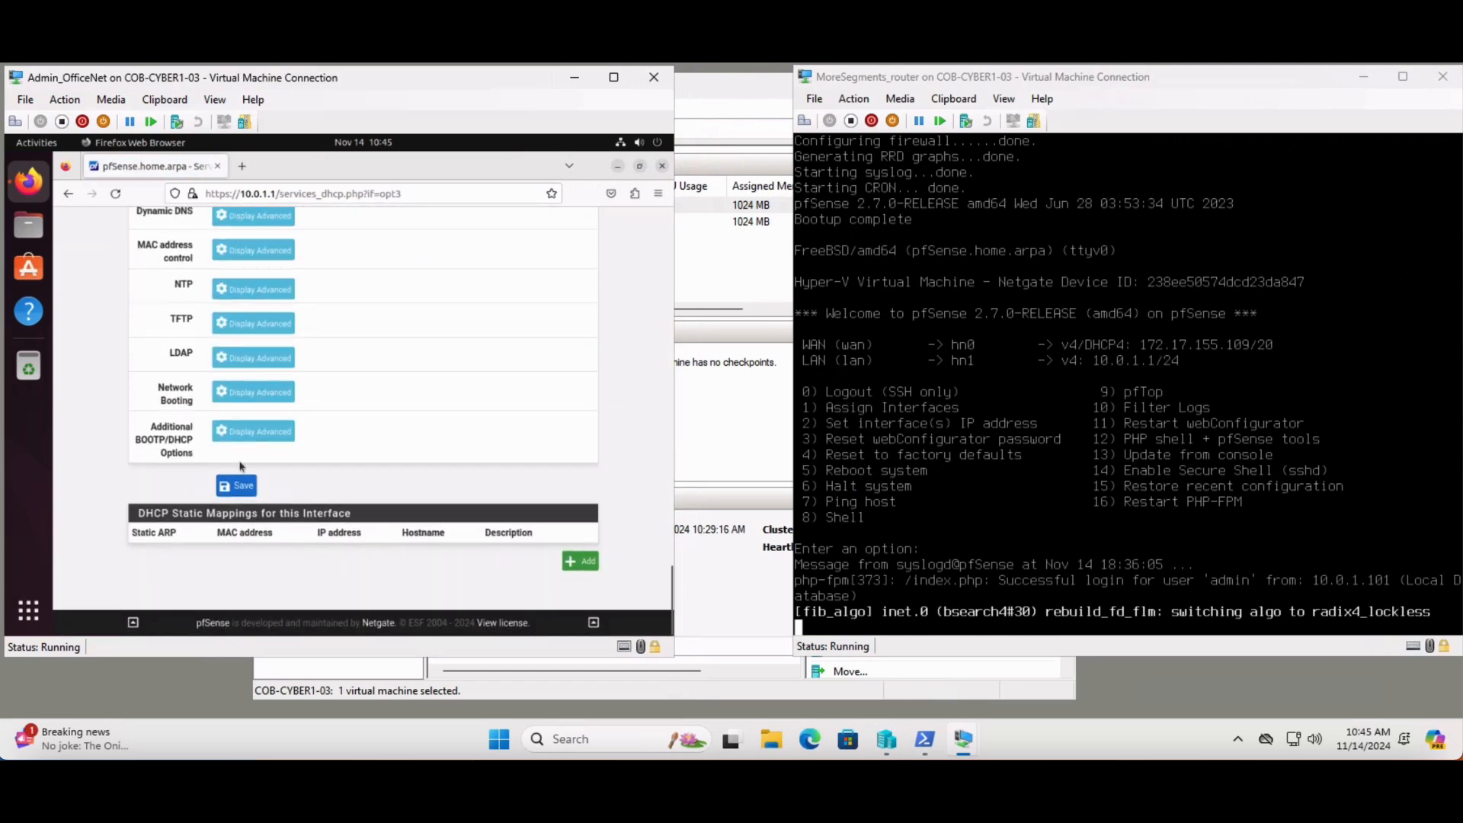
click(244, 487)
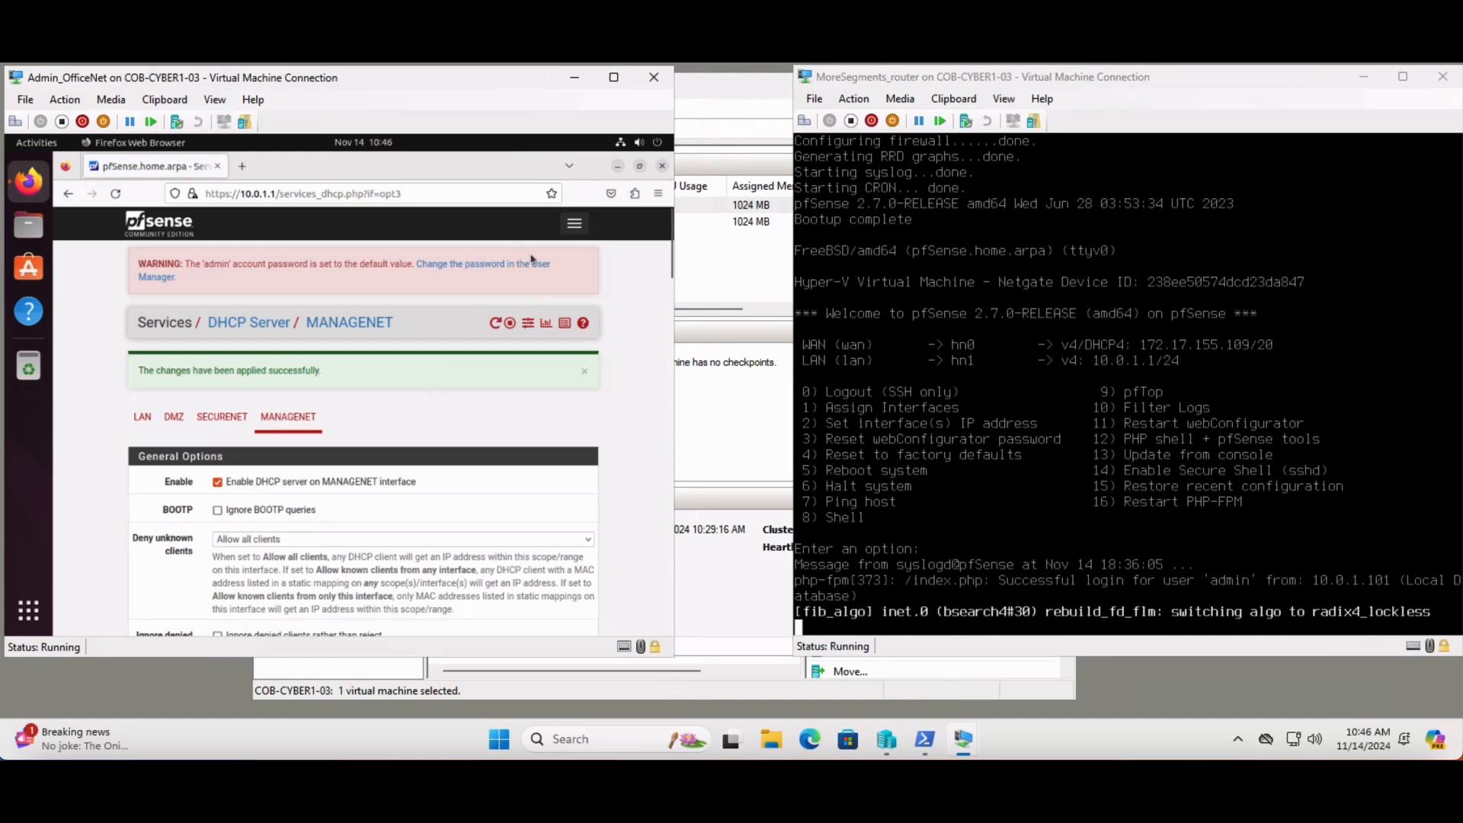
Add a firewall rule at the start of the DMZ list passing IPv4 TCP from any source to any destination, and apply the changes
click(574, 224)
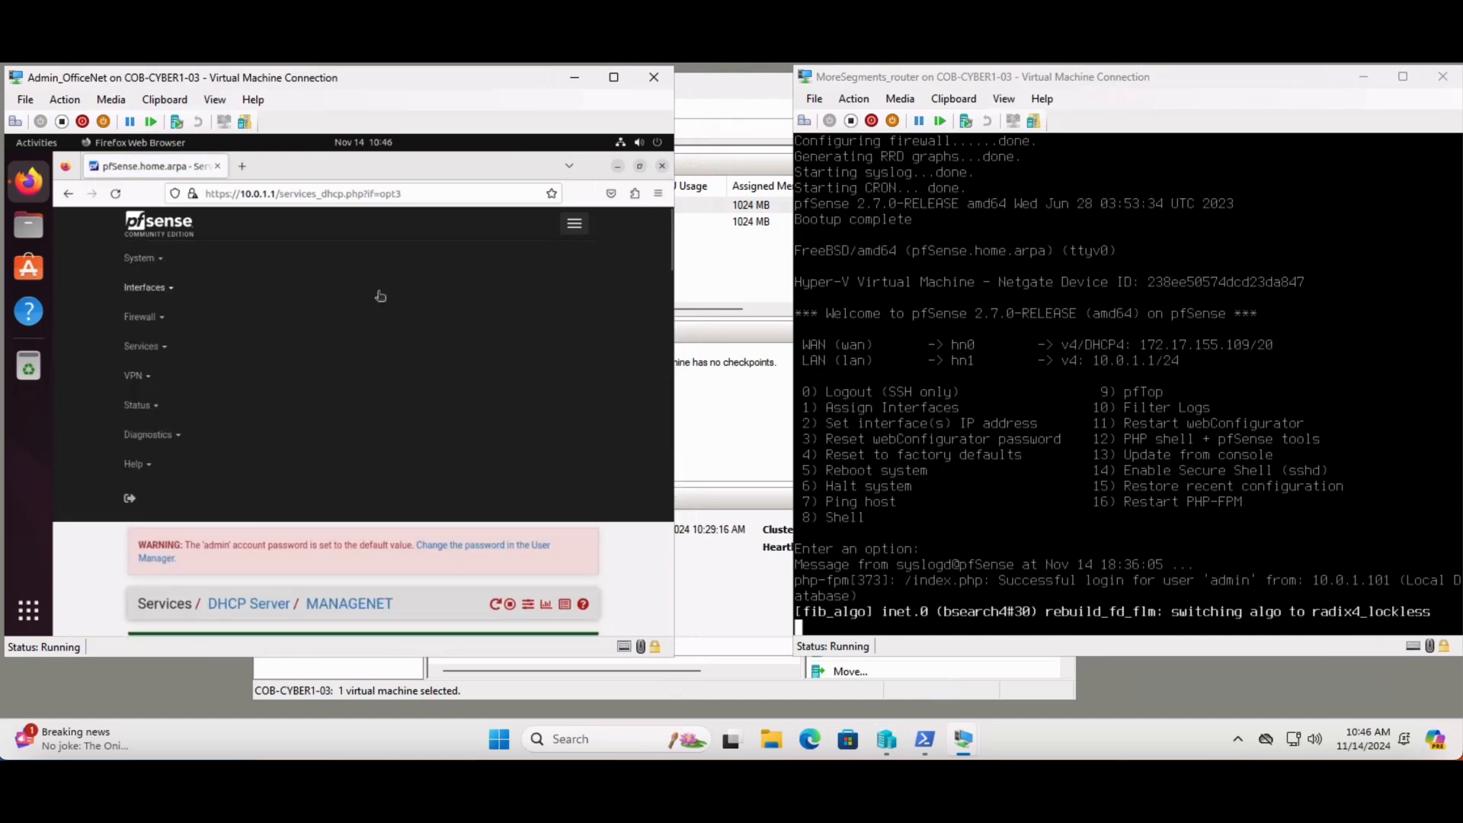
click(156, 318)
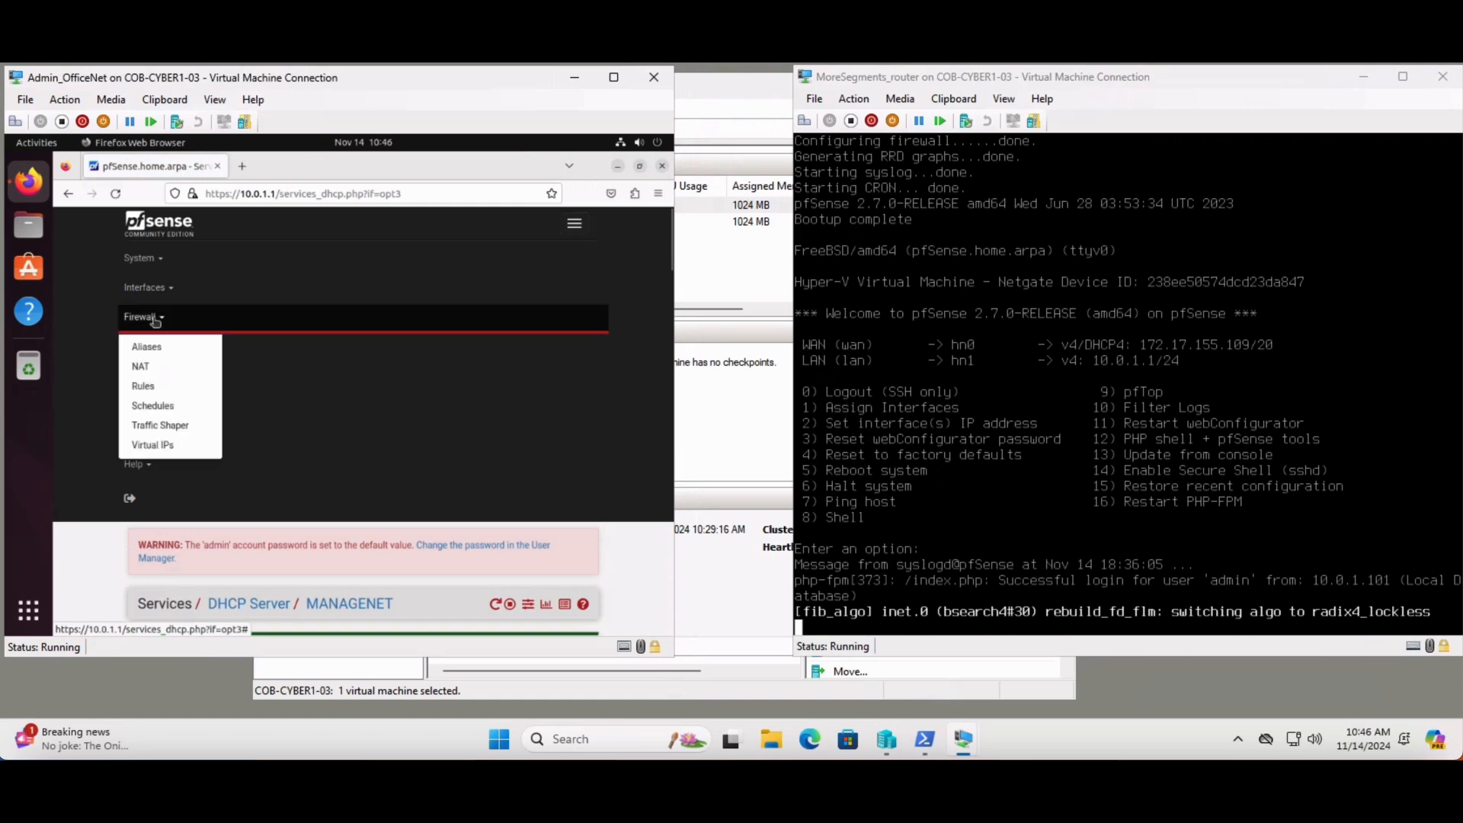
click(151, 387)
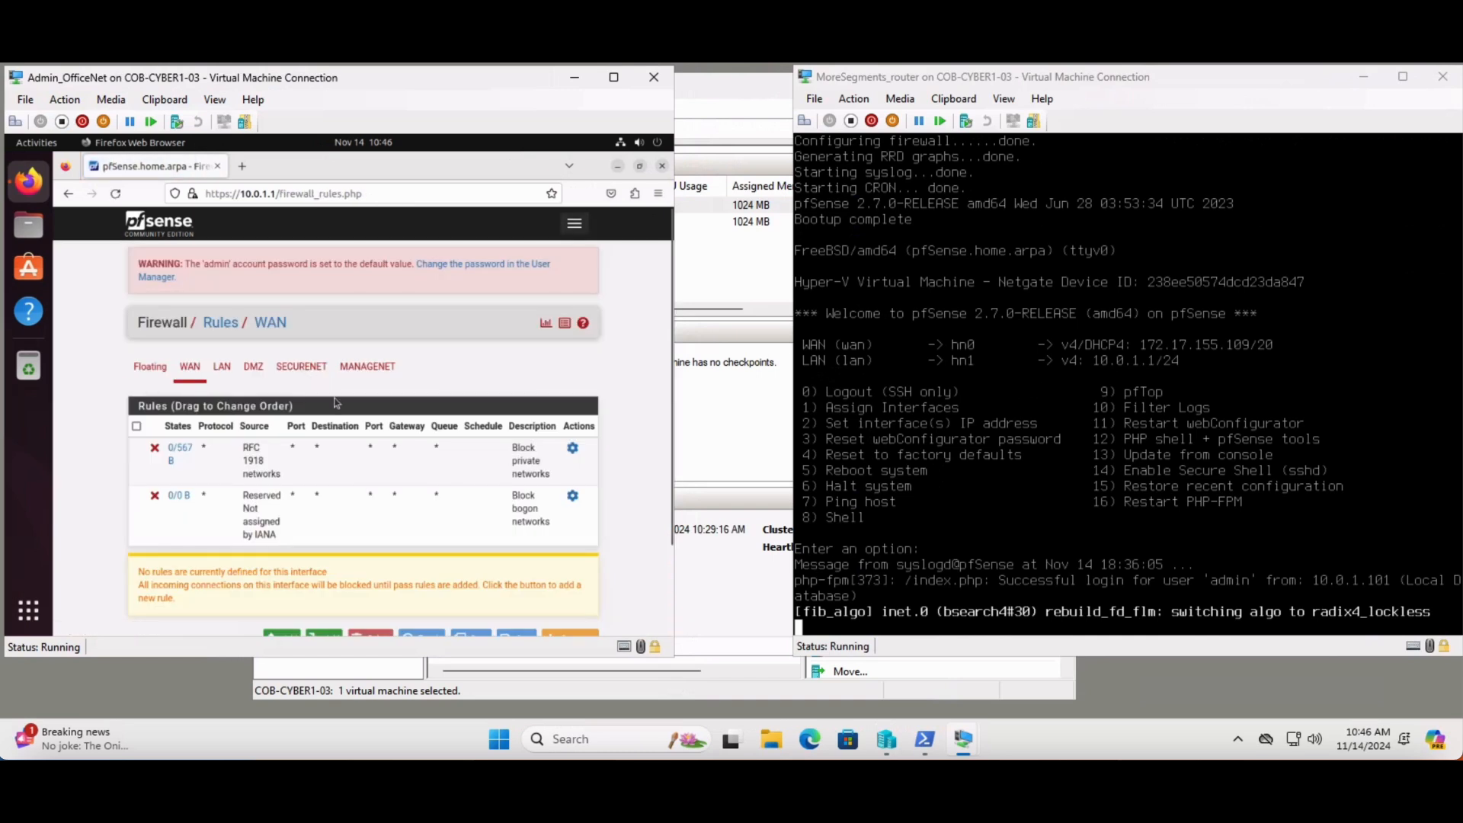
click(253, 369)
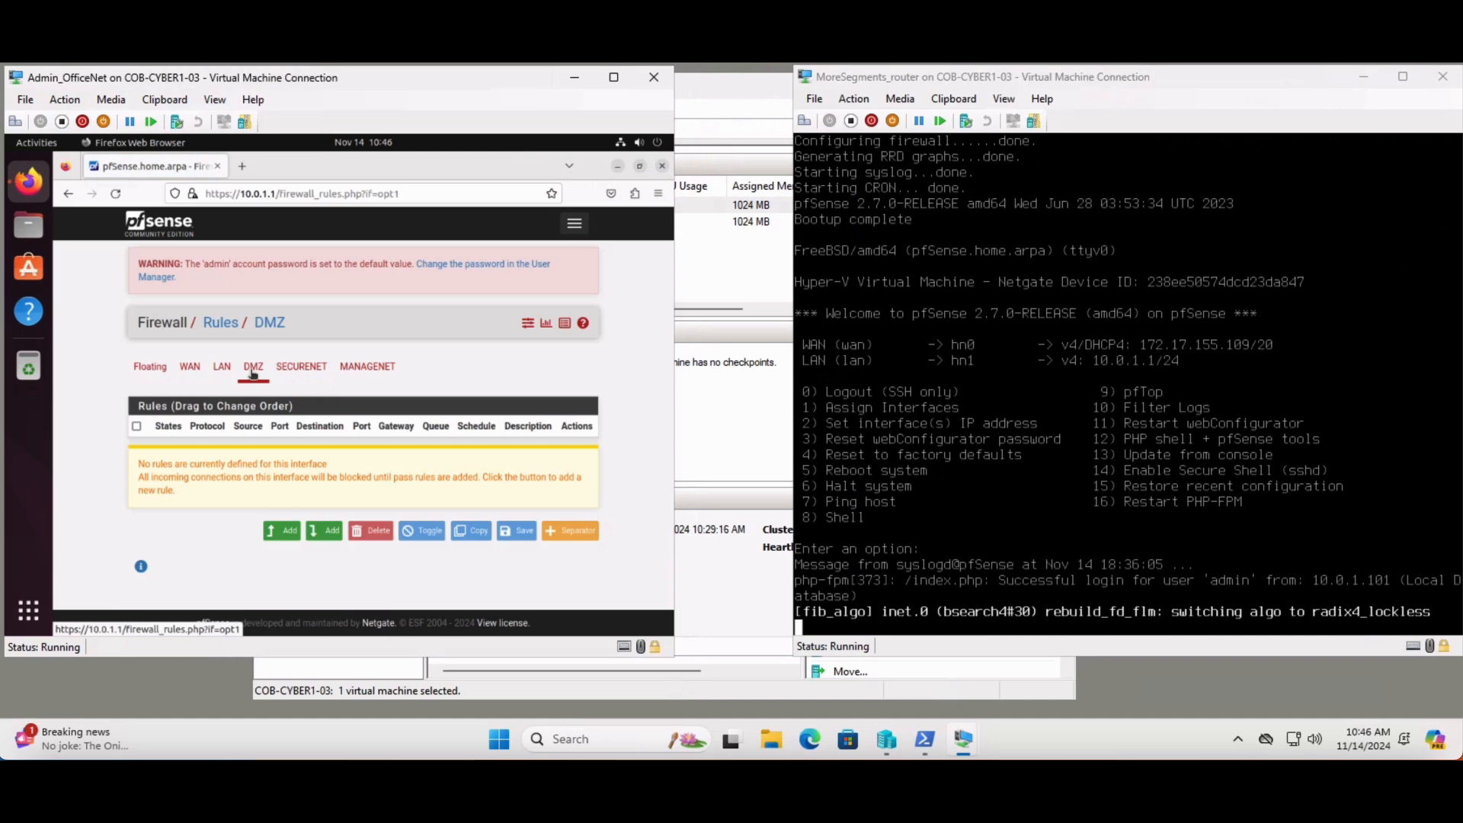
click(285, 534)
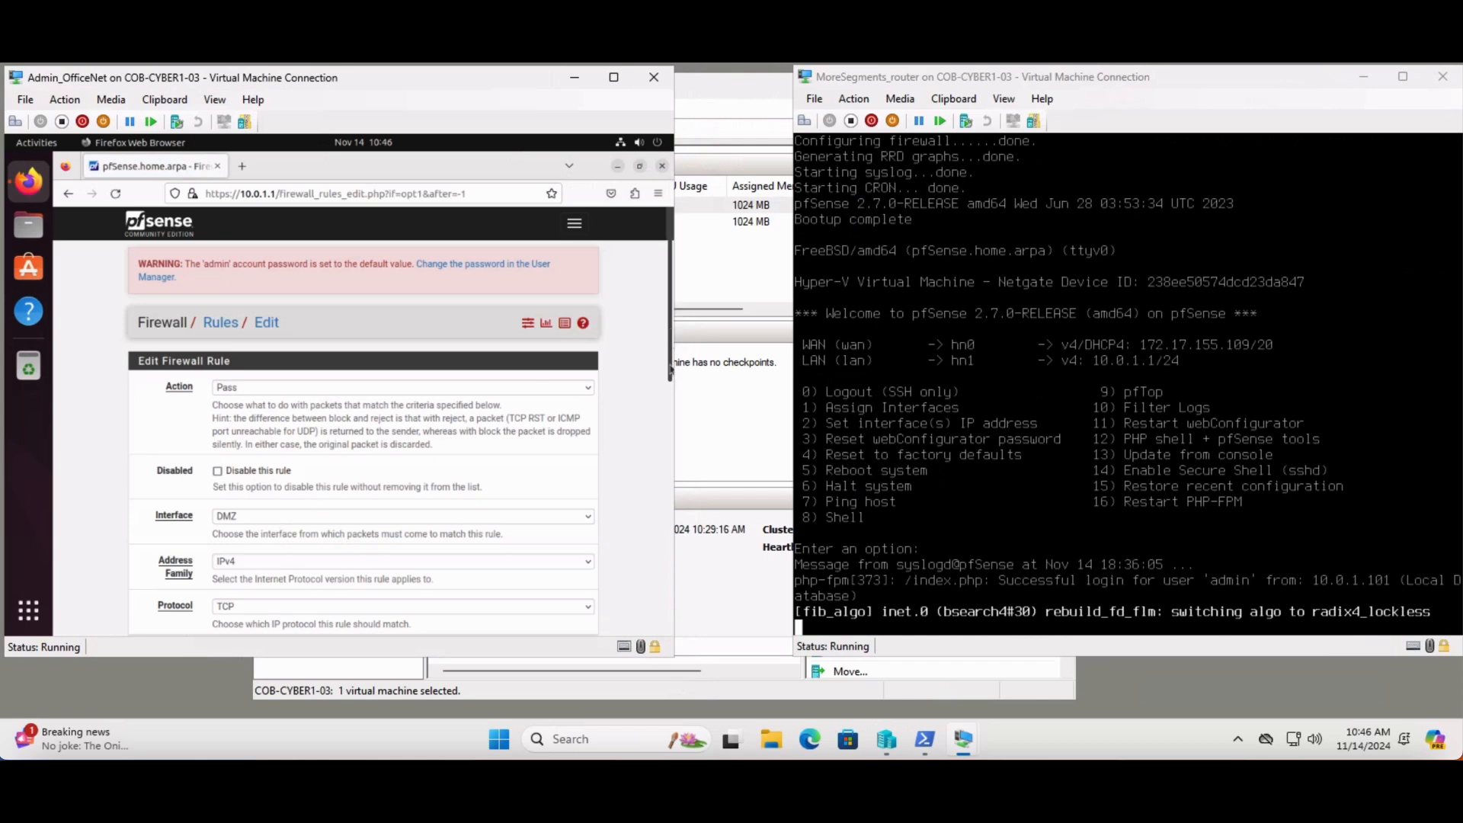
drag(670, 372, 670, 625)
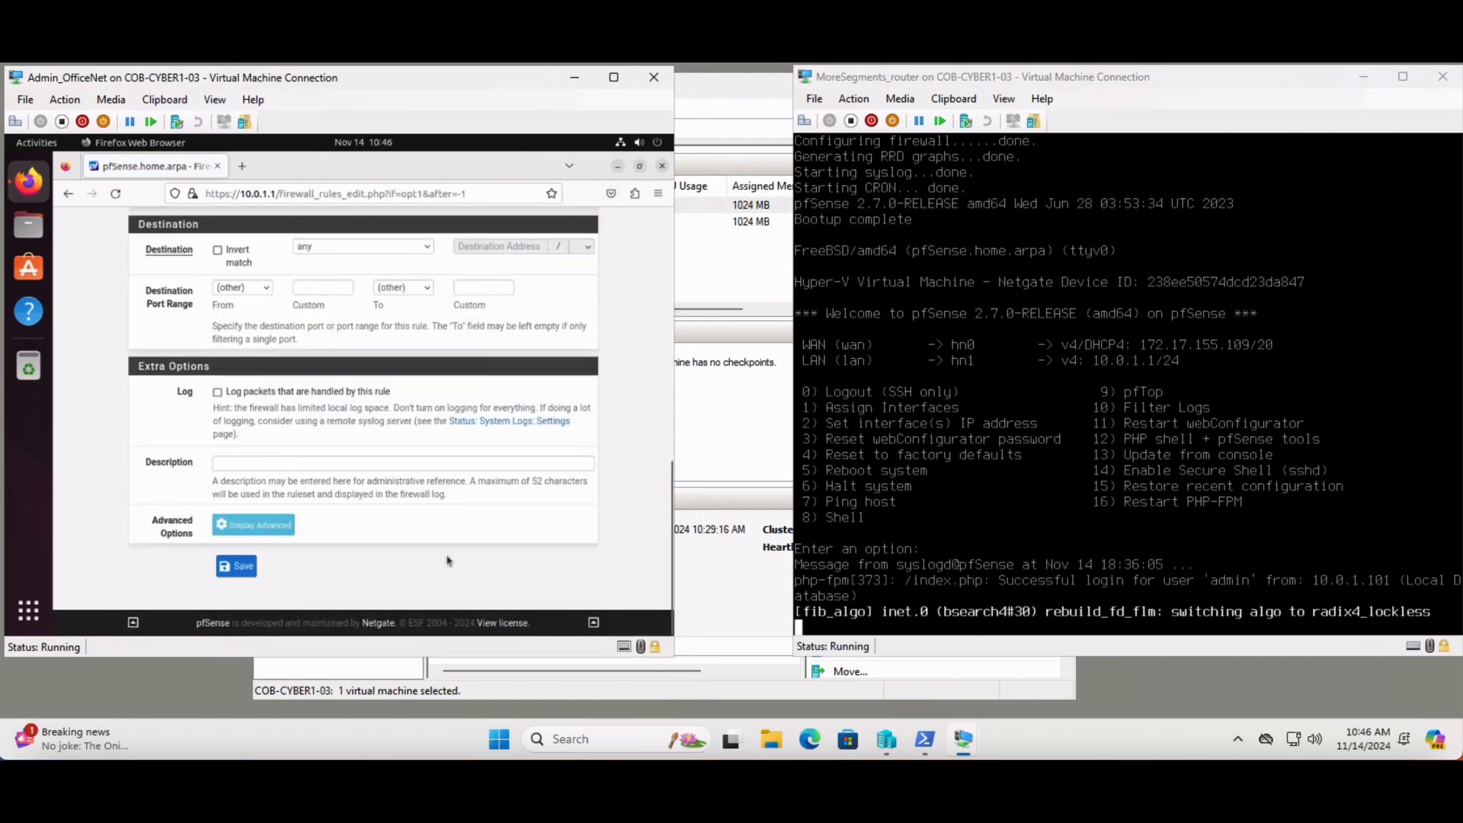
click(231, 568)
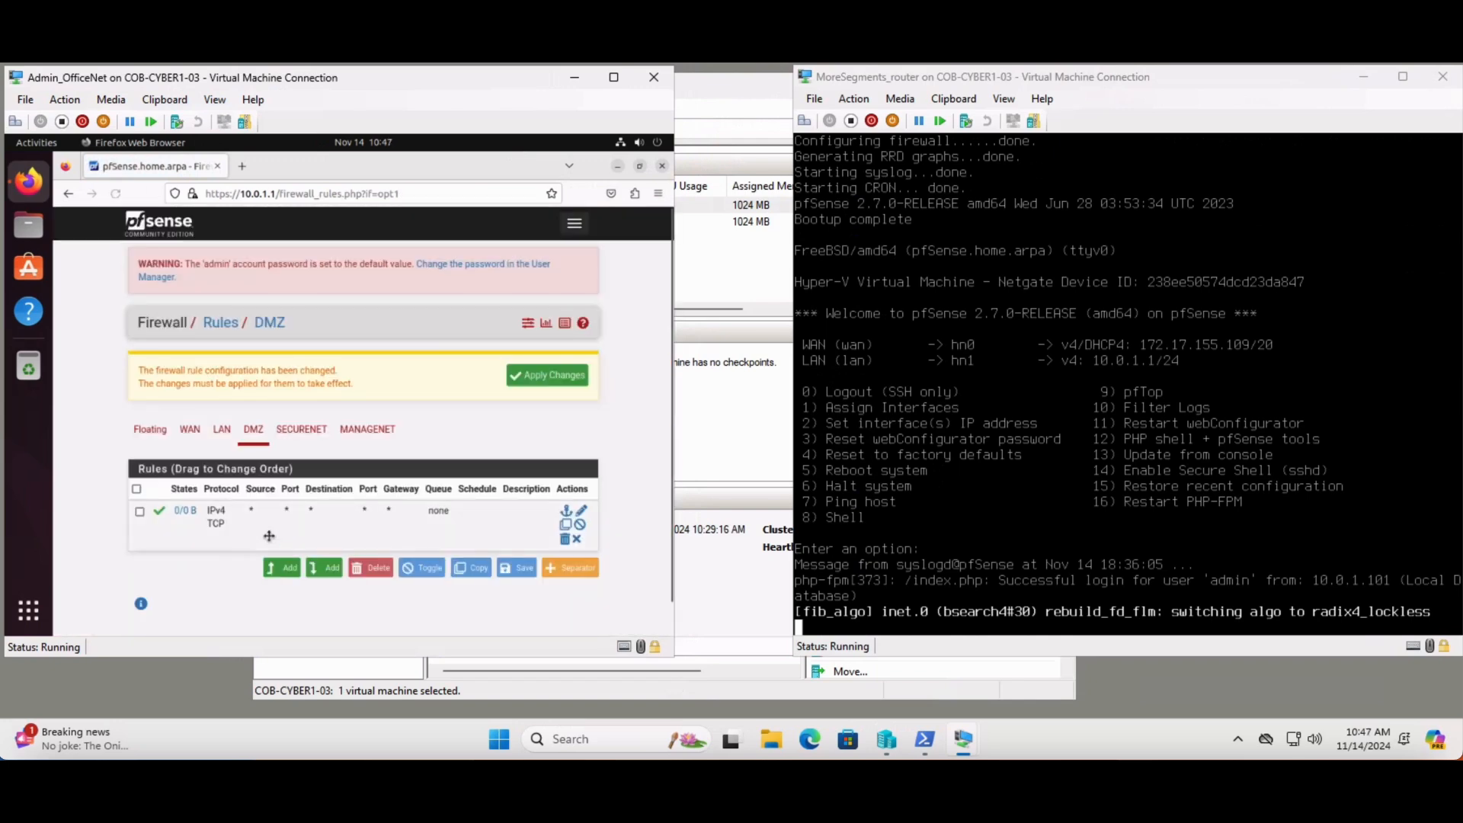
click(568, 378)
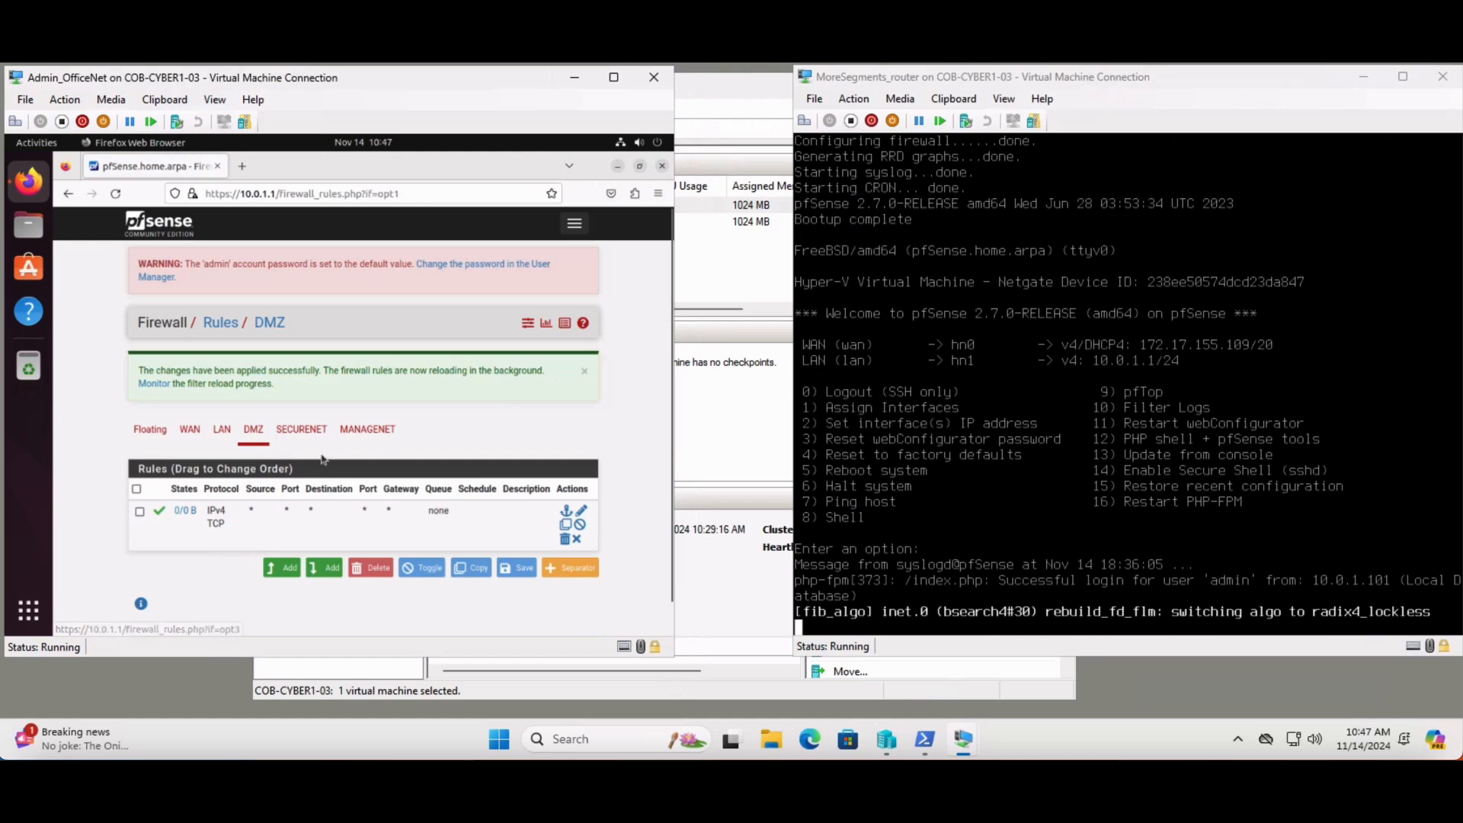
Add a SECURENET firewall rule passing IPv4 TCP traffic from any source to any destination, and apply the changes
click(293, 429)
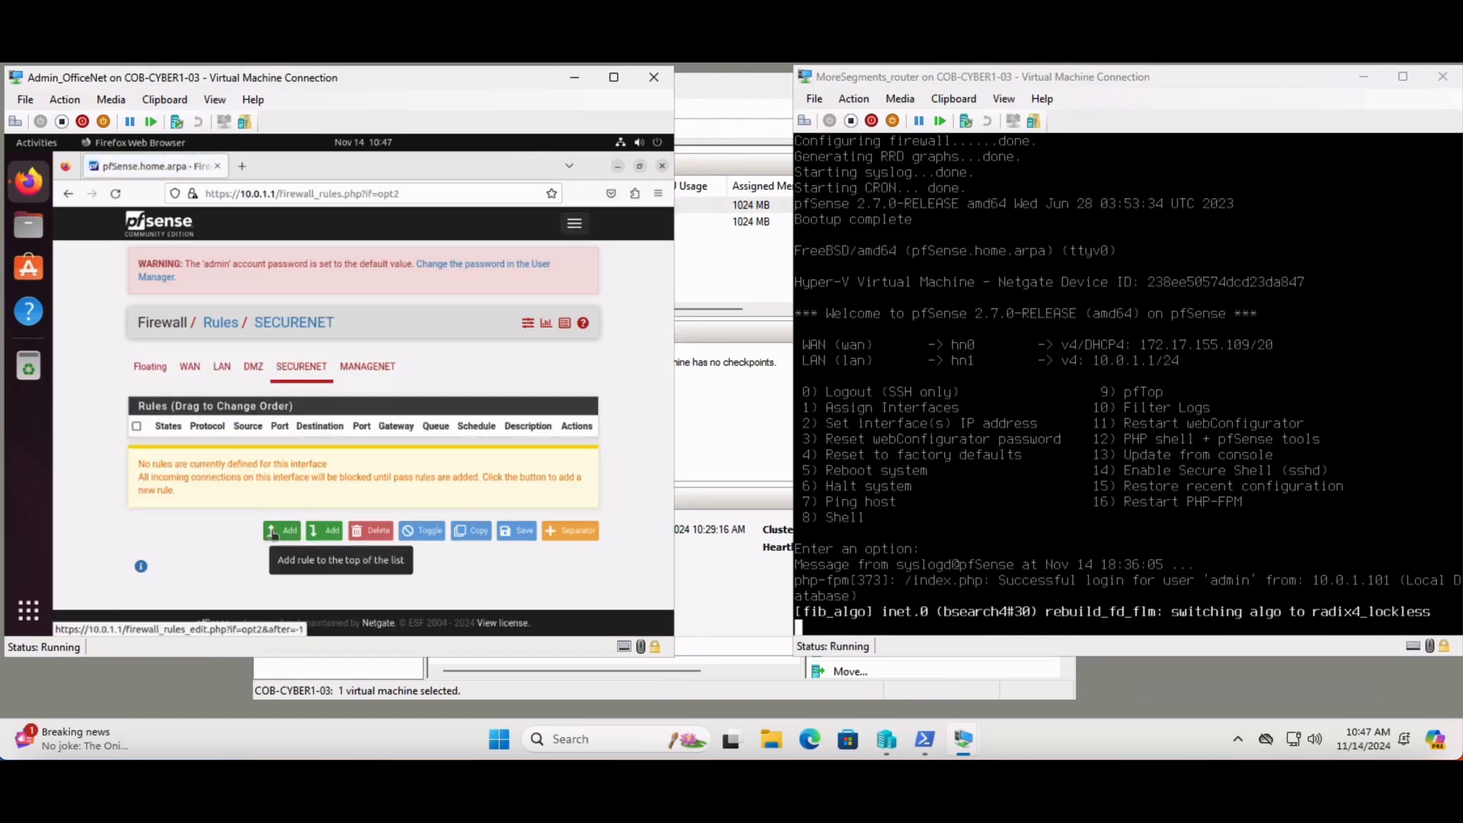
click(273, 533)
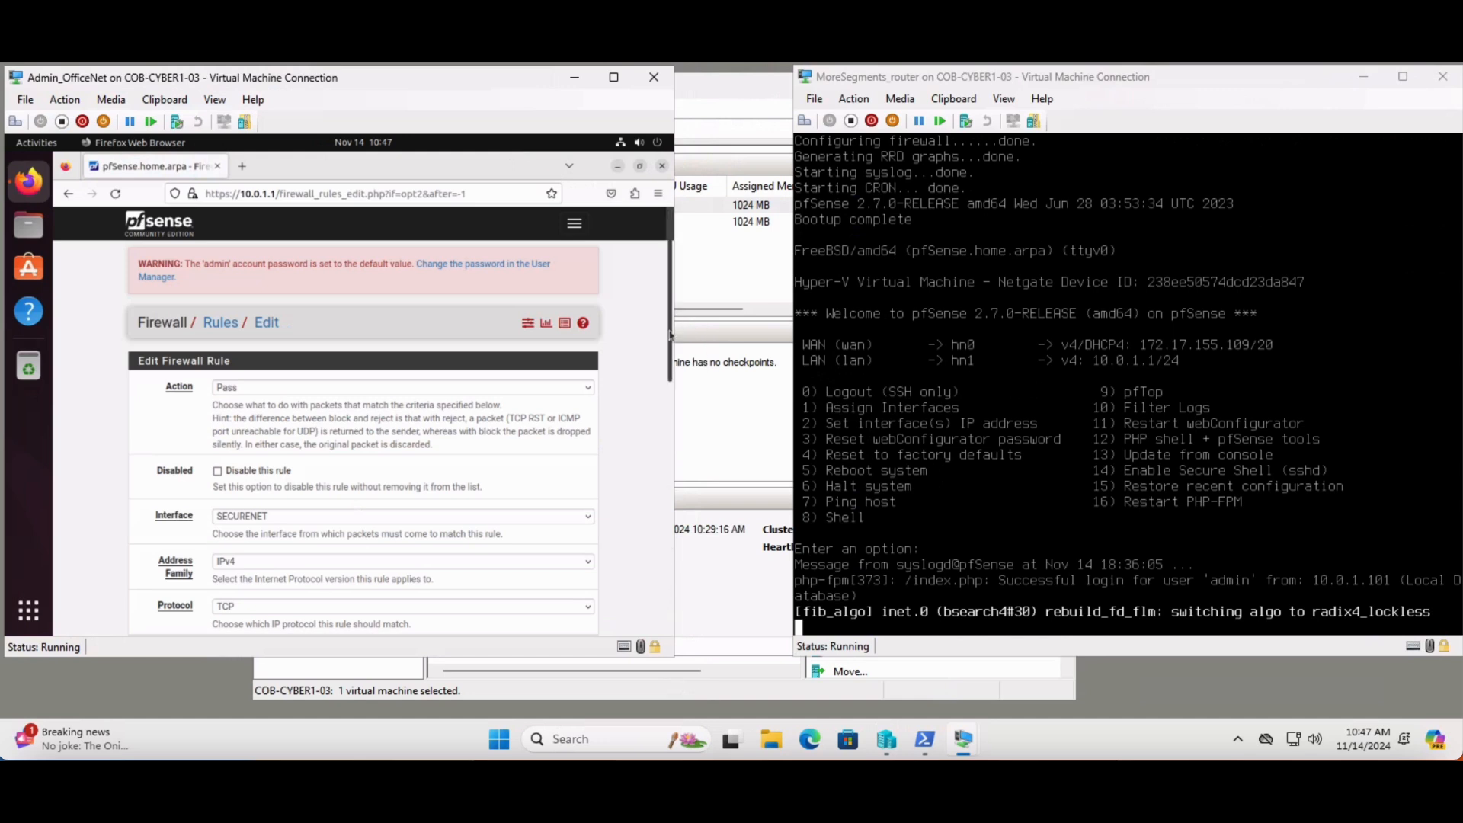
drag(670, 335, 669, 602)
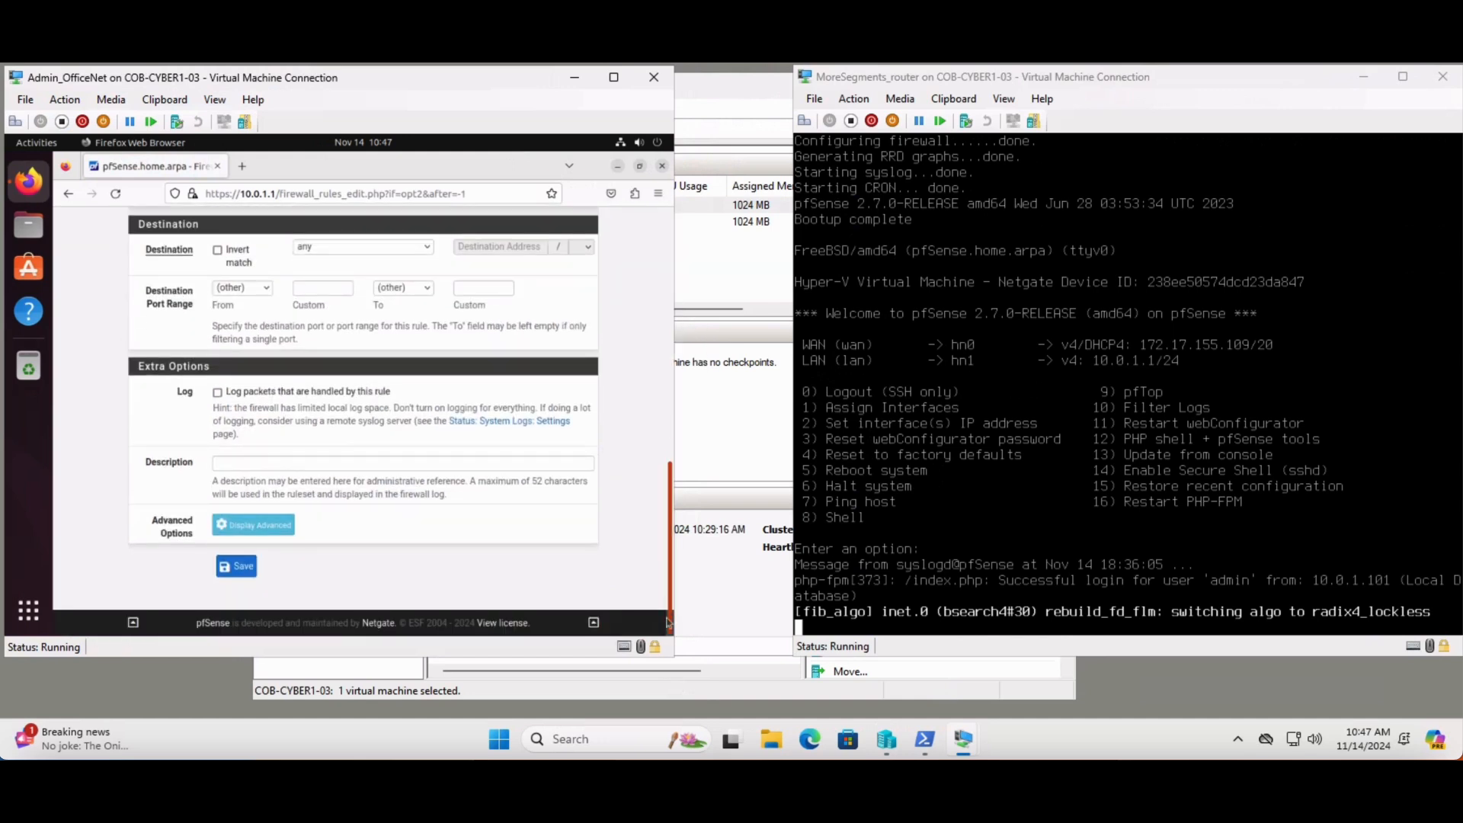
click(234, 567)
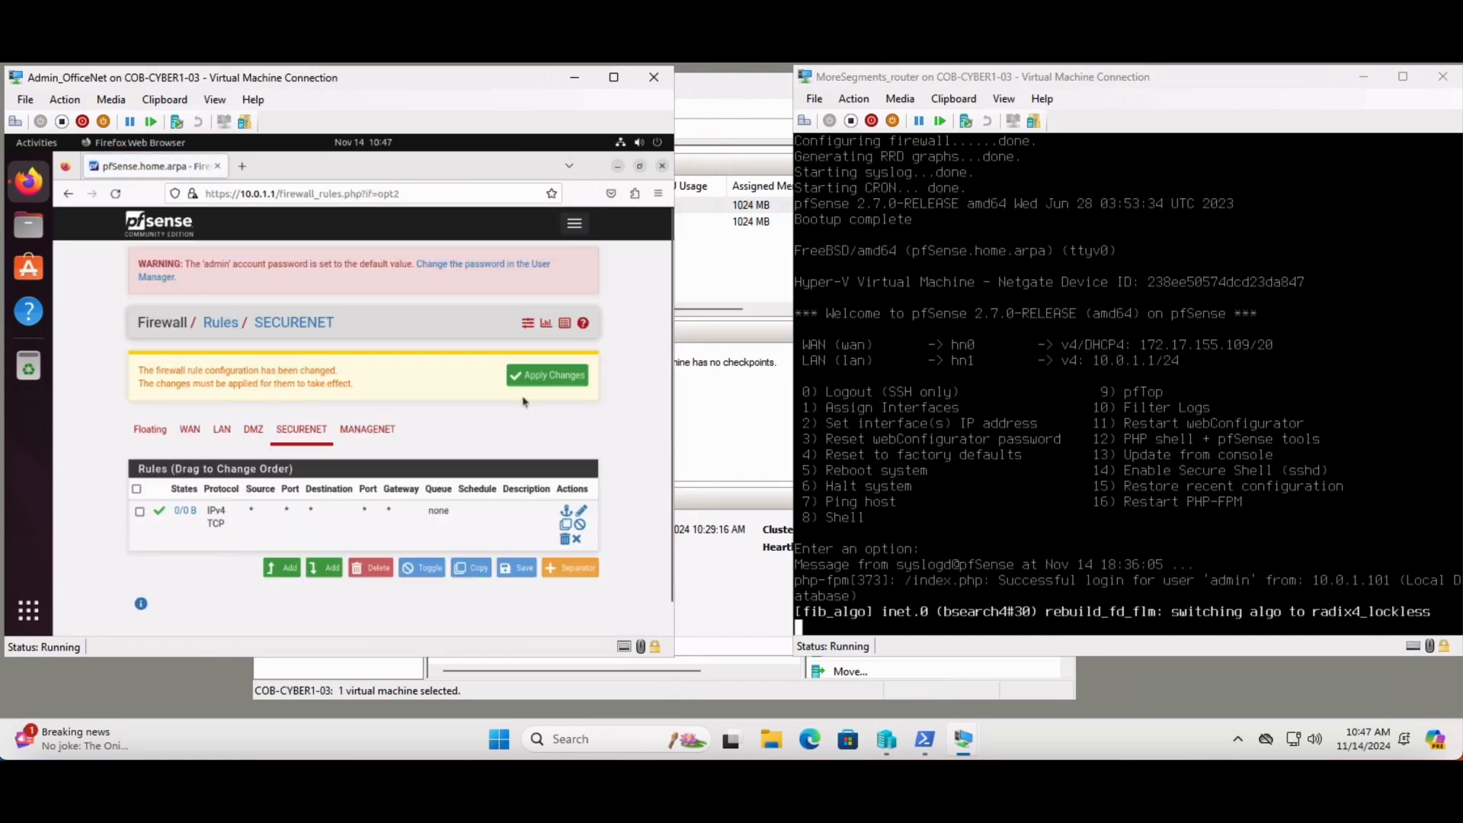
click(547, 376)
Add a MANAGENET firewall rule passing IPv4 TCP traffic from any source to any destination, and apply the changes
click(369, 431)
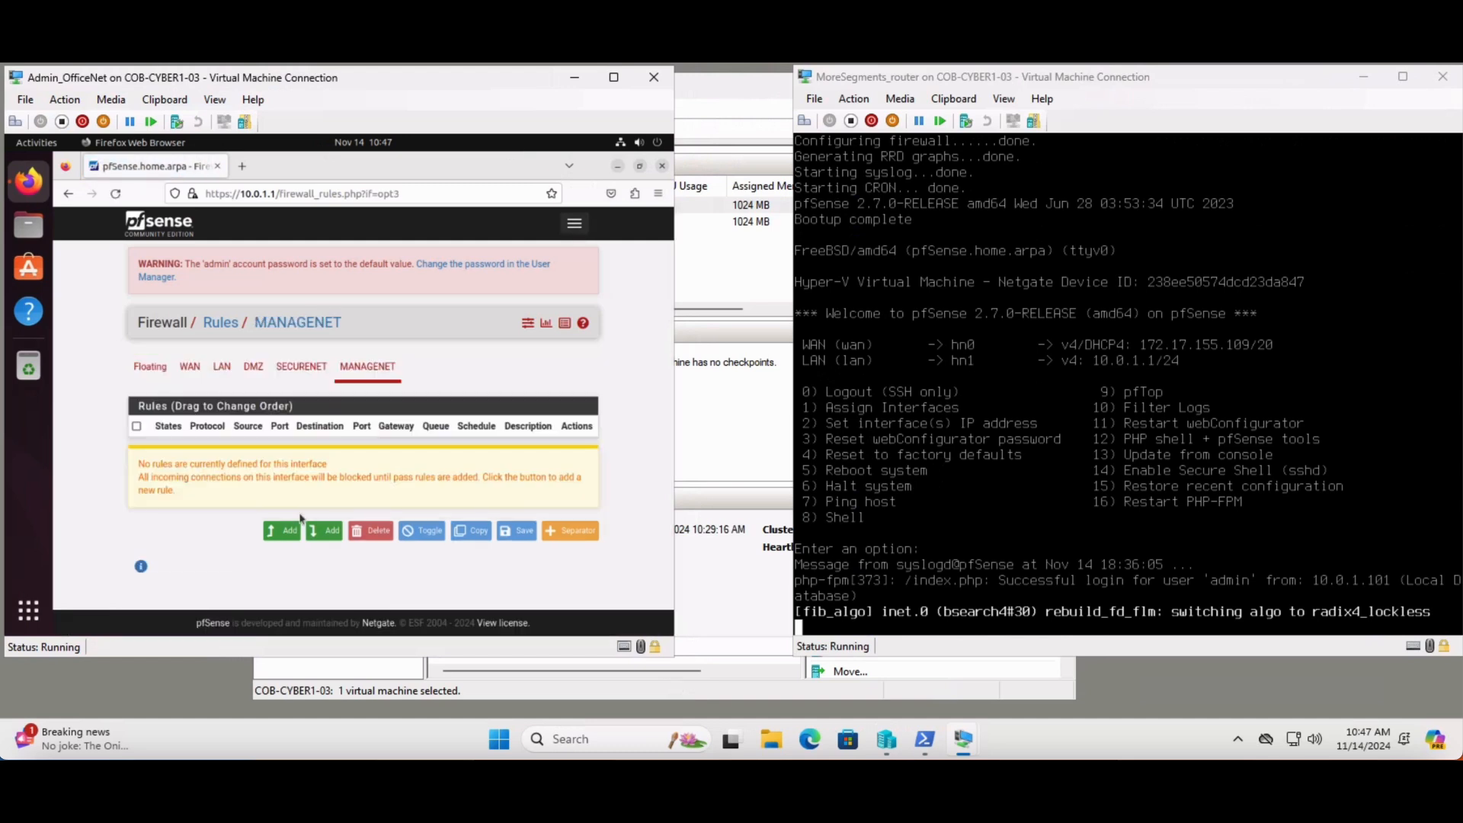
click(288, 532)
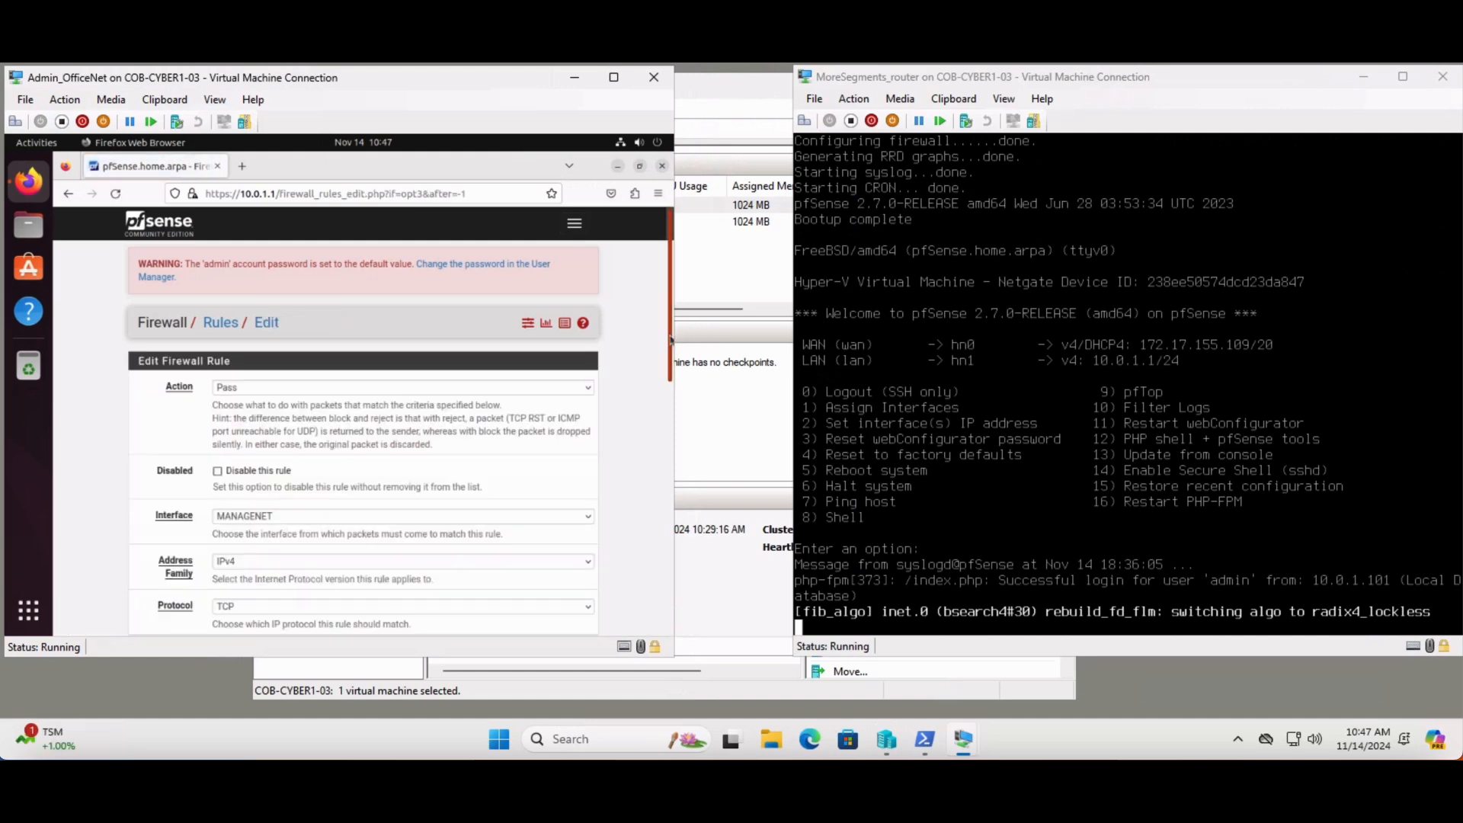
drag(672, 337, 672, 602)
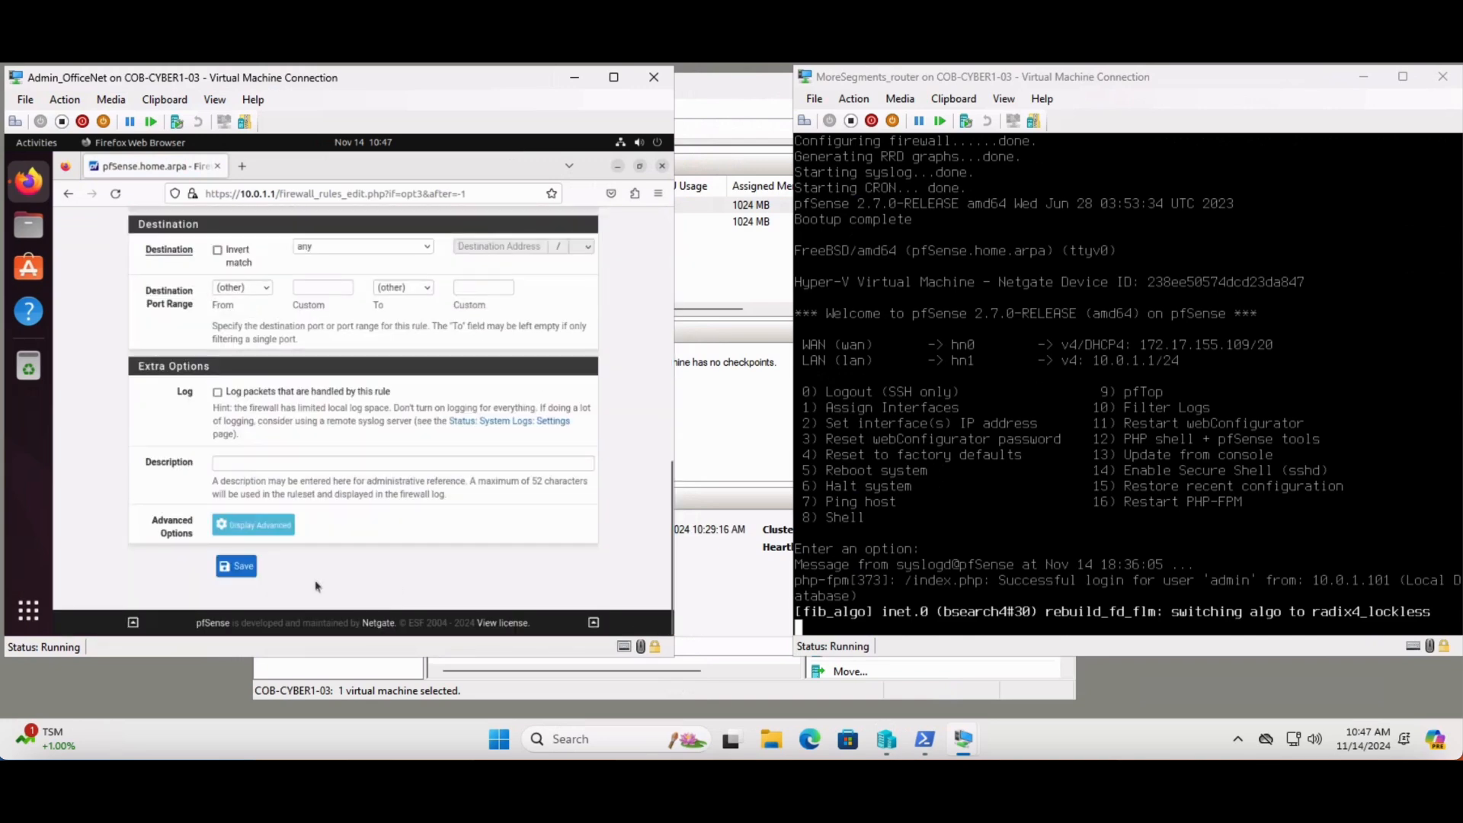
click(237, 570)
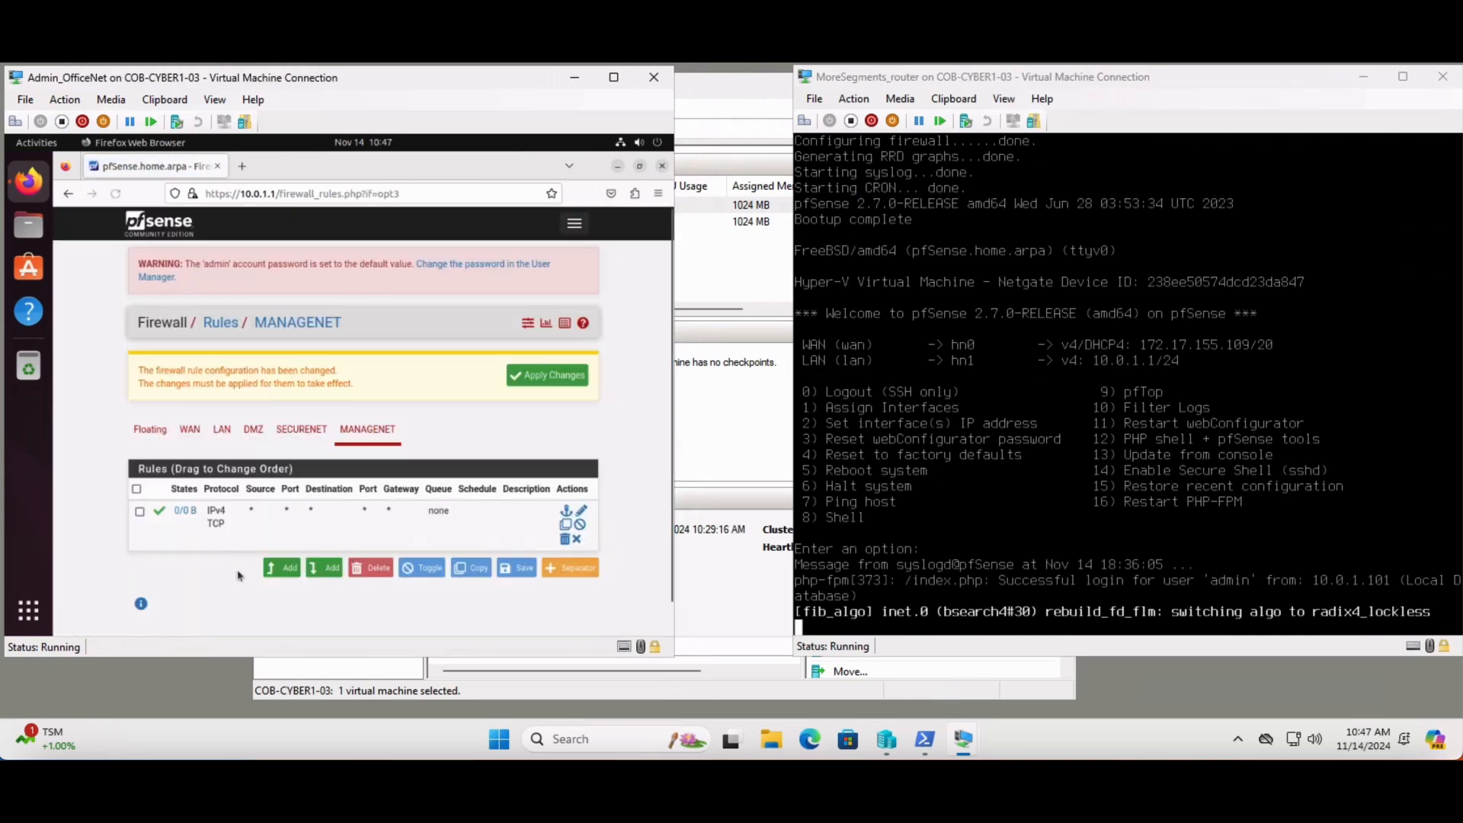
click(539, 375)
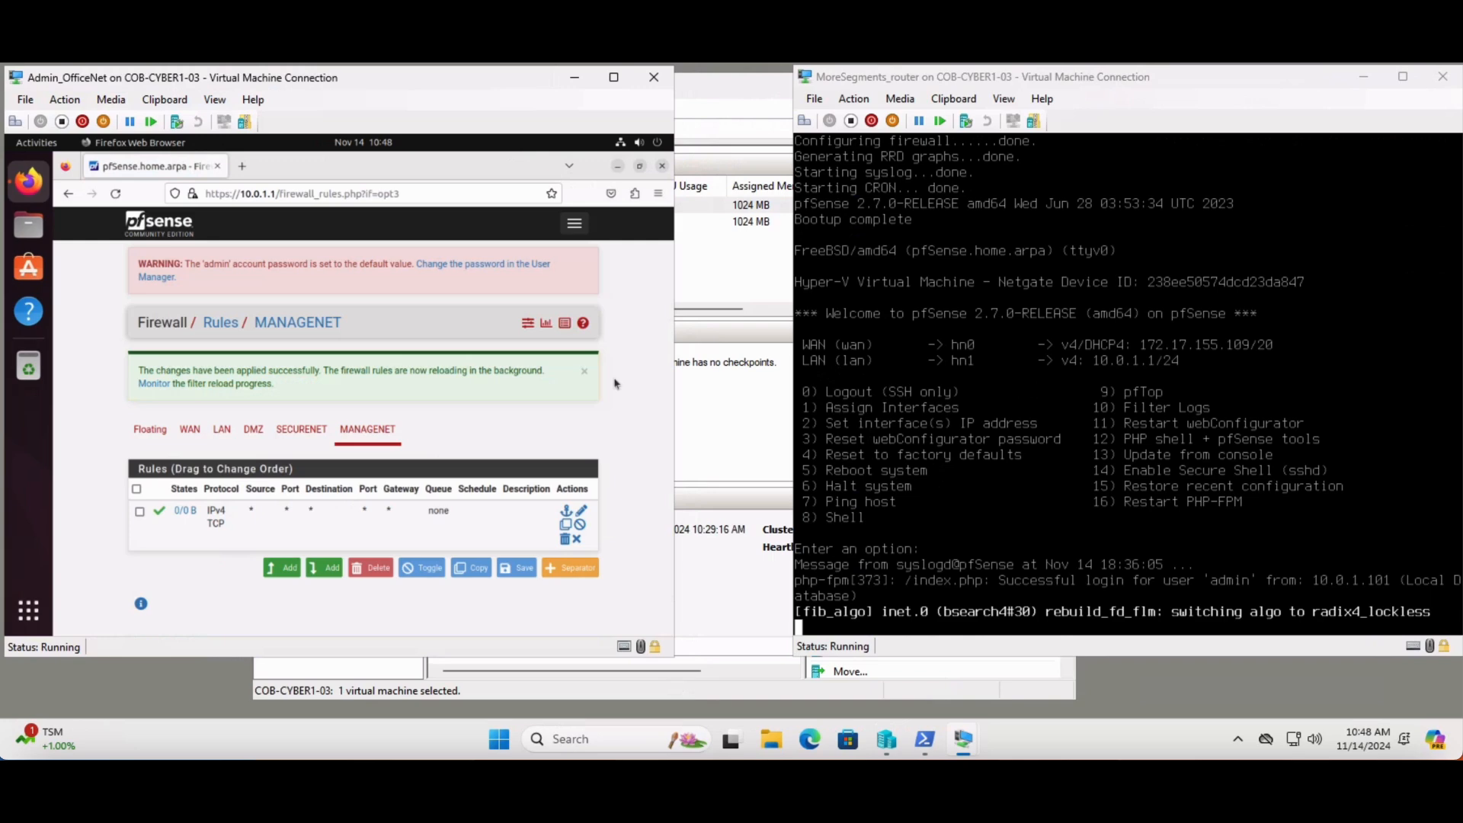
Switch to the MoreSegments_router console and refresh its menu to check the interface assignments and addresses
key(alt+Tab)
key(Return)
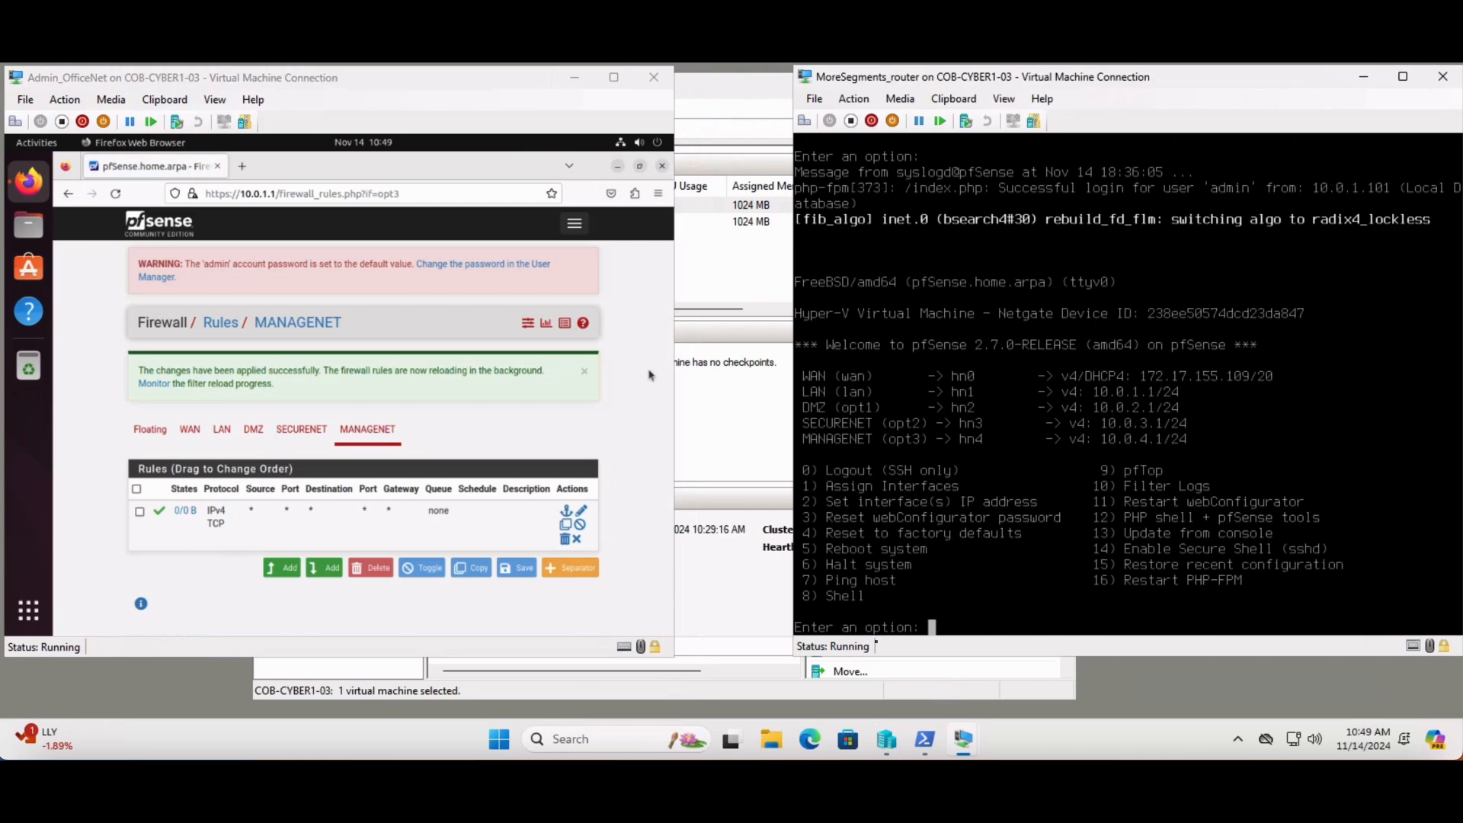
Switch to Windows PowerShell and run the ManageNet_Admin_createVM.ps1 script to create the Admin_ManageNet virtual machine
click(925, 739)
click(766, 499)
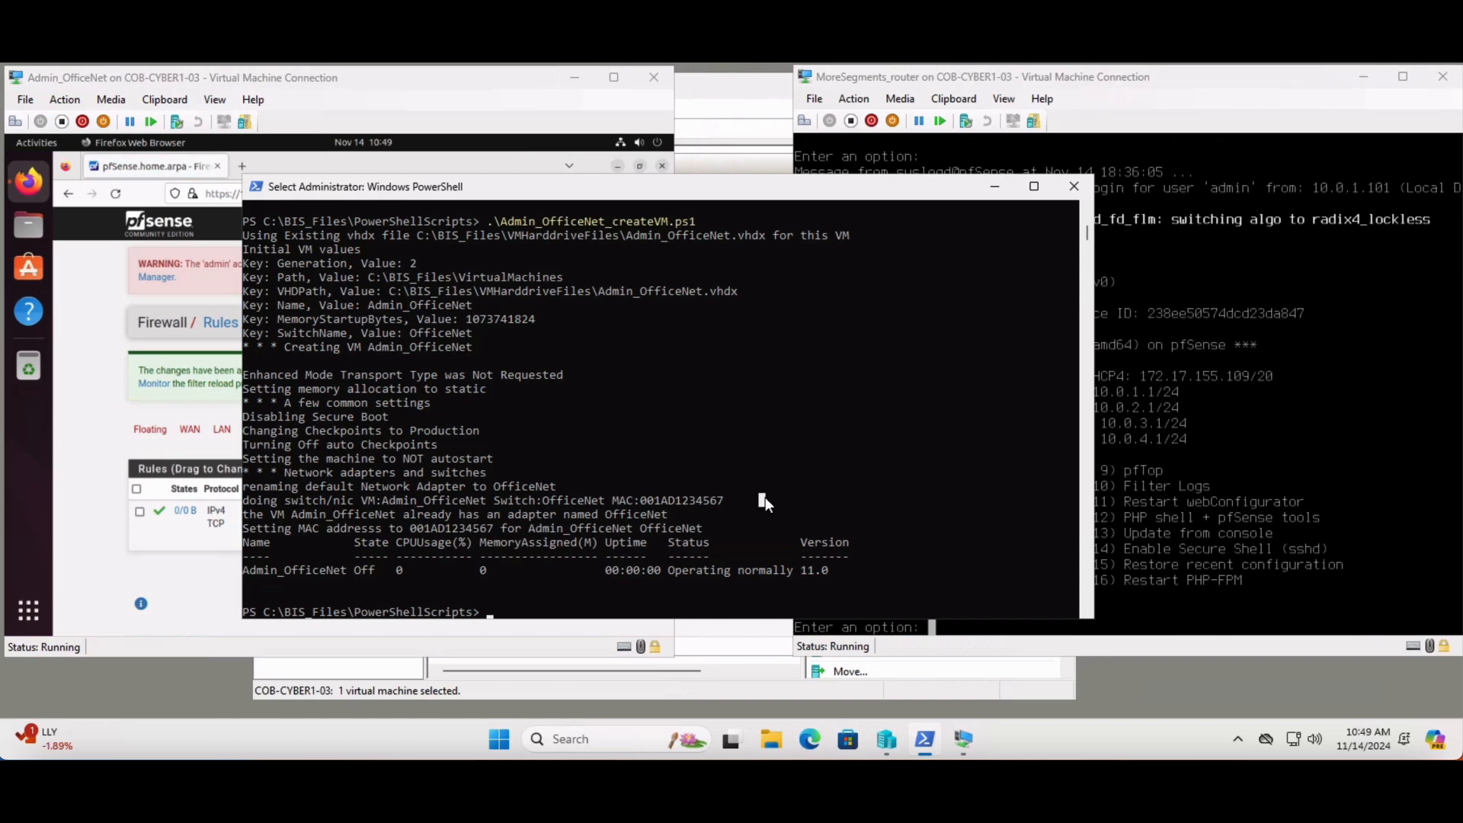
text(Man)
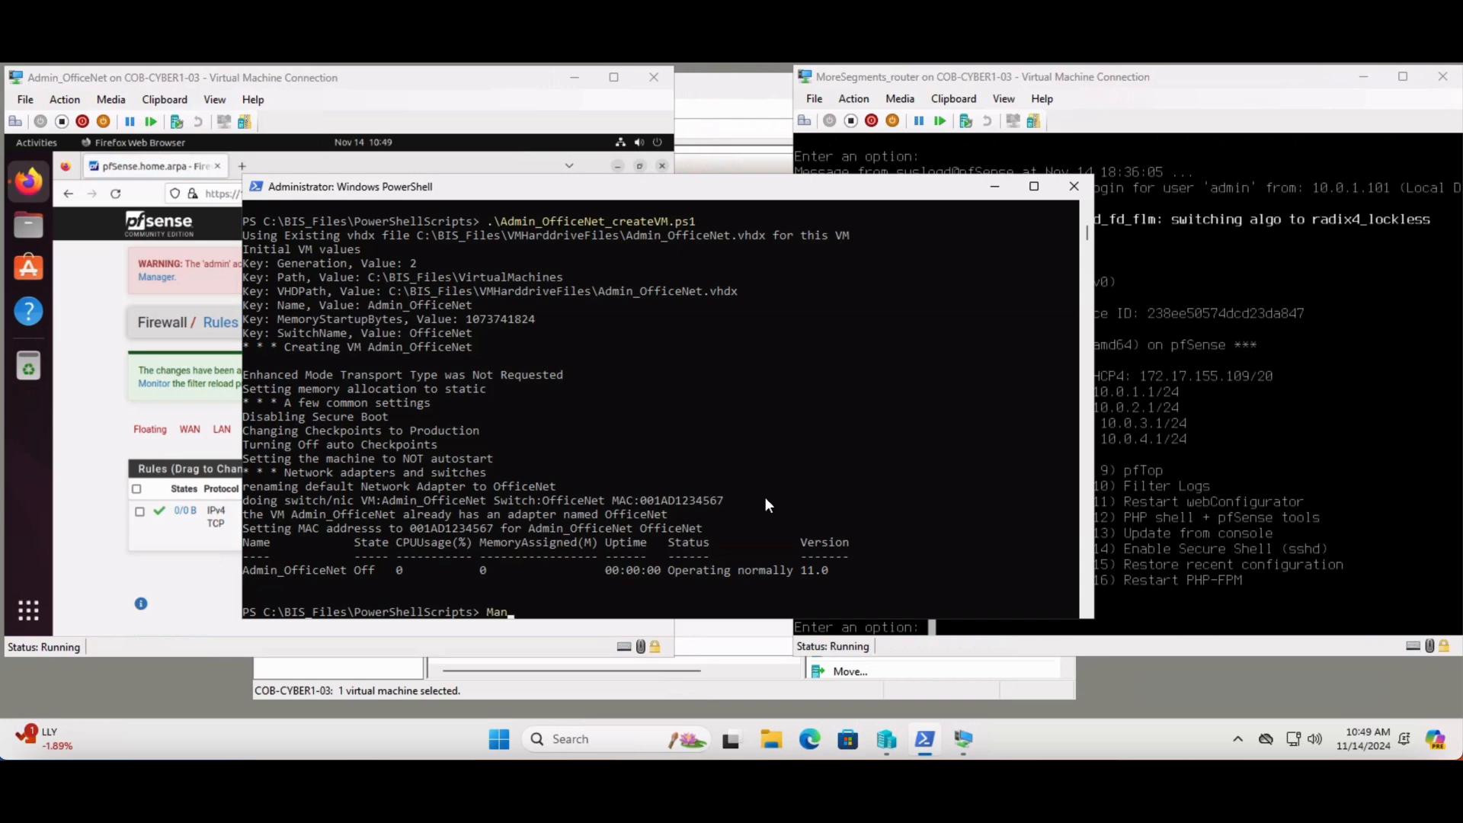
key(Tab)
key(Return)
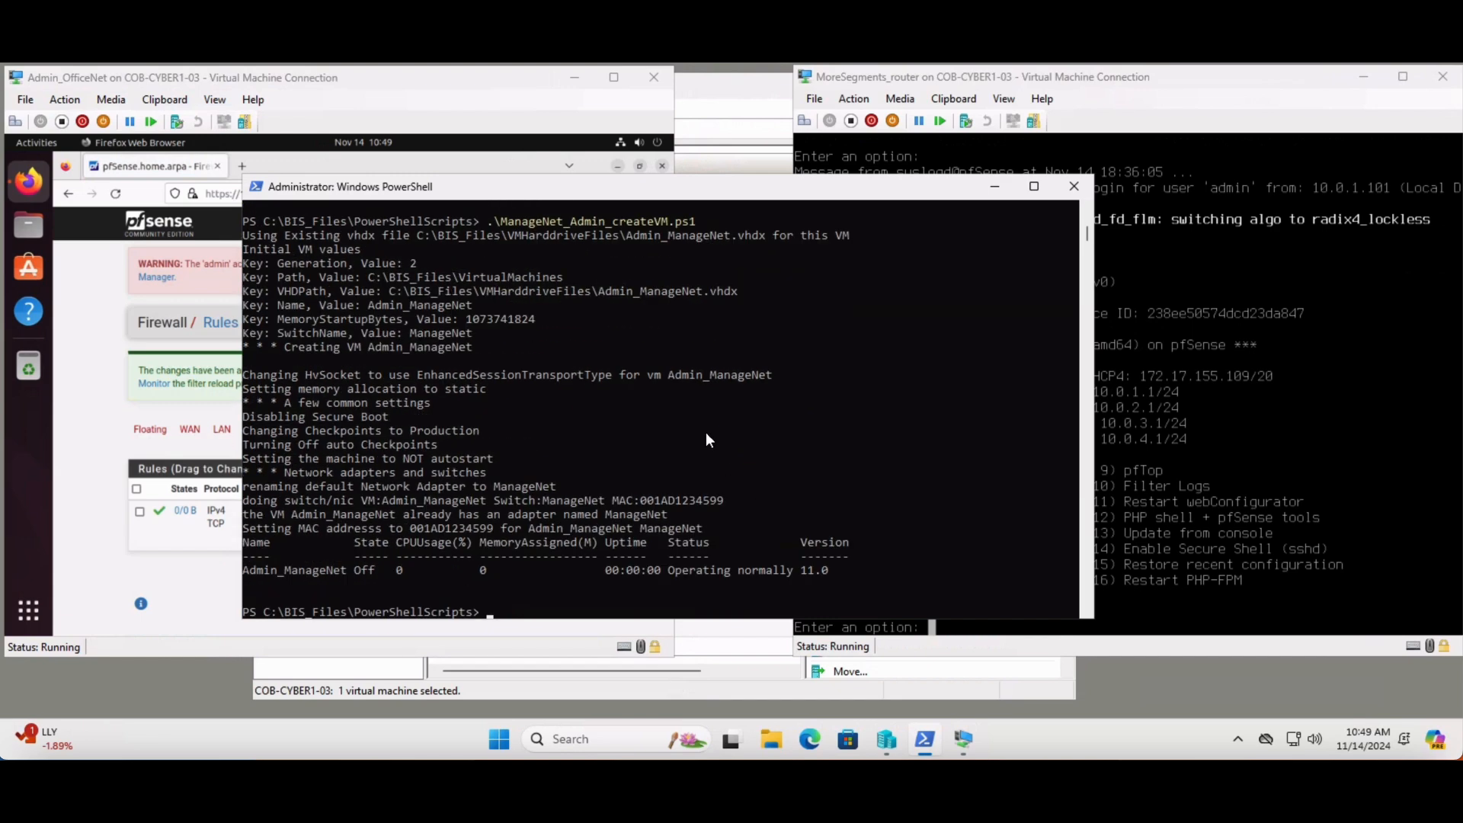
Switch to Hyper-V Manager, connect to the Admin_ManageNet virtual machine, and start it
click(714, 128)
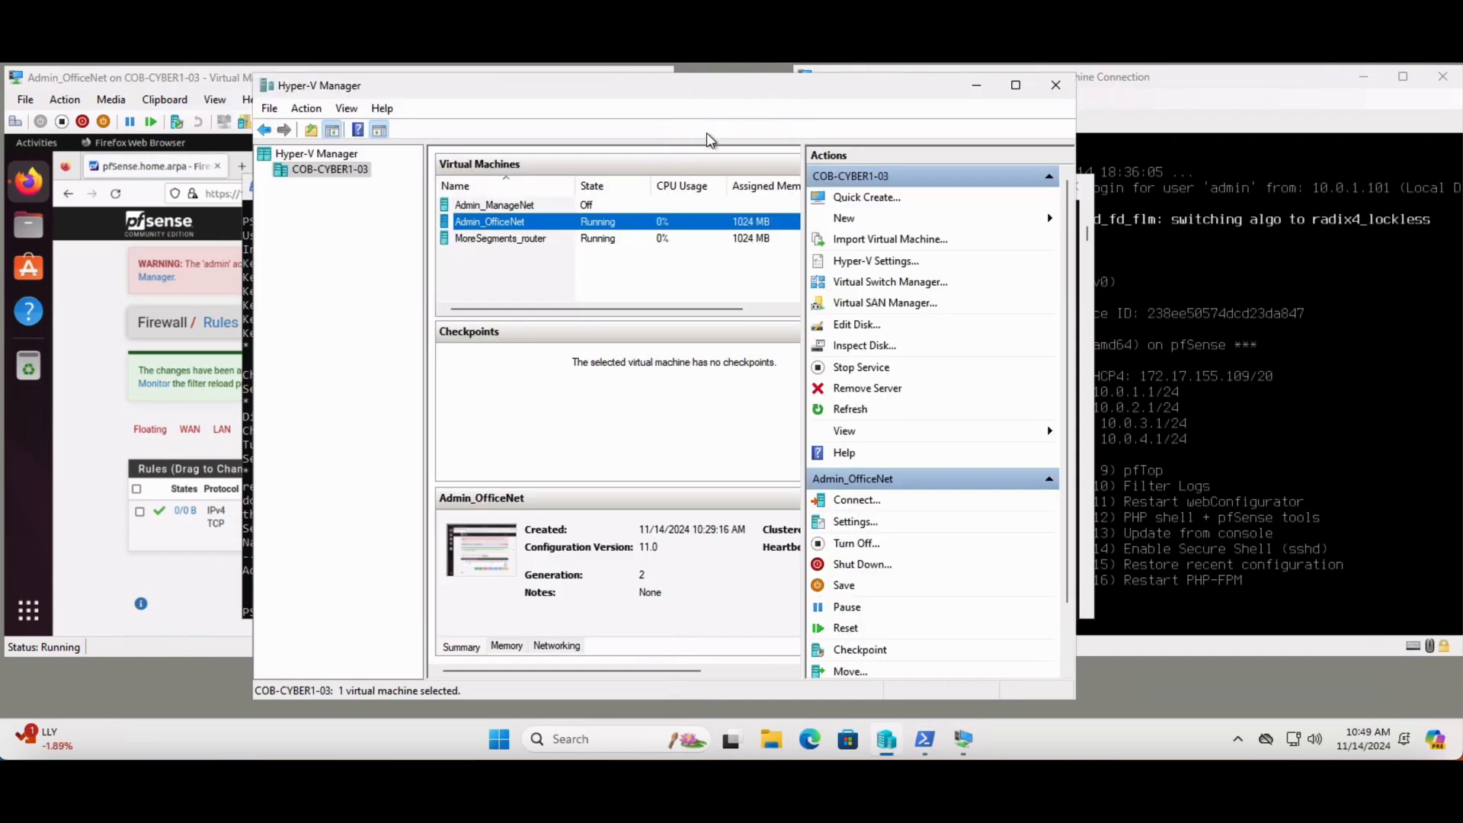
double_click(500, 206)
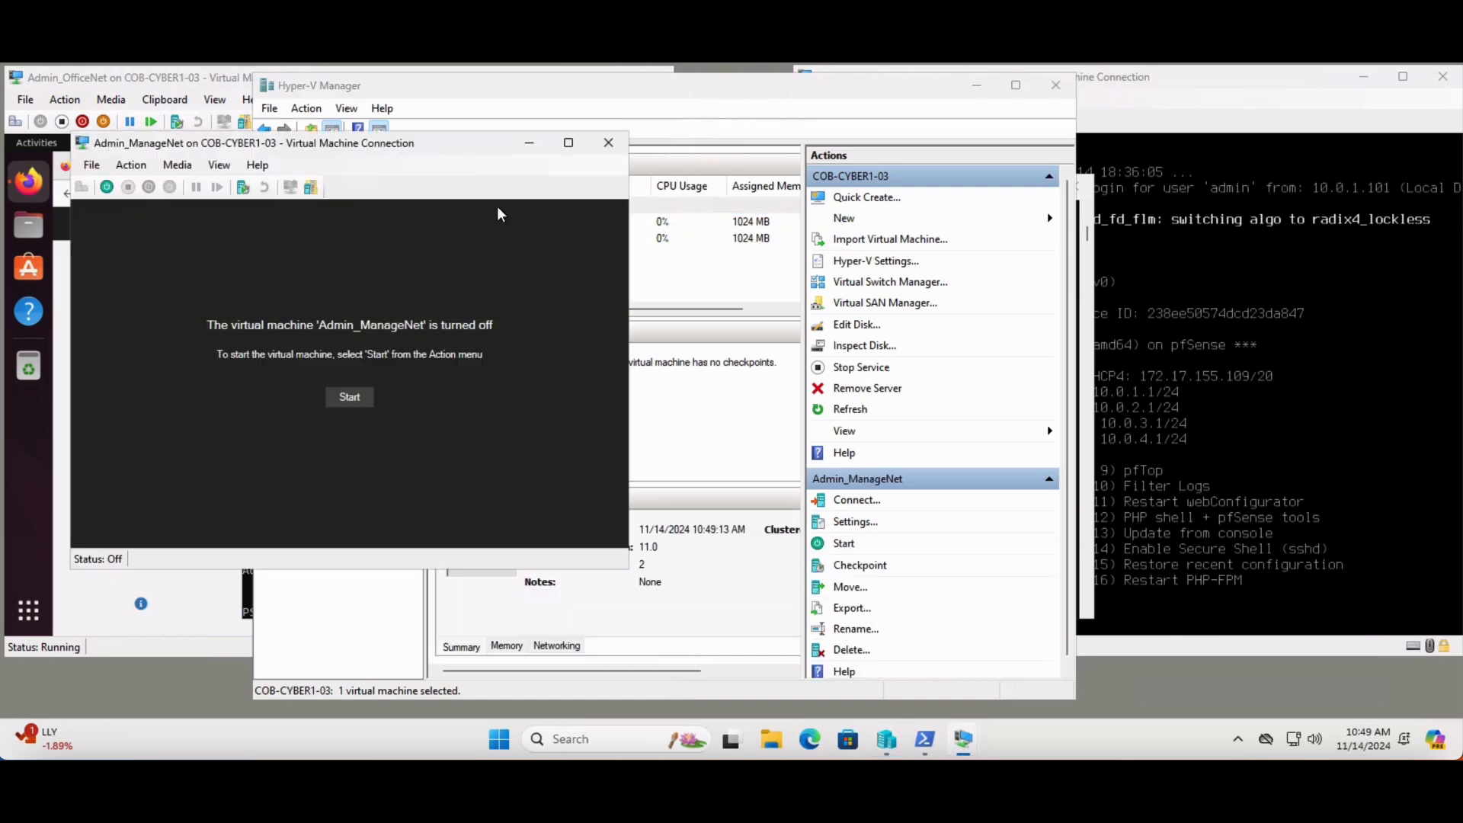
click(355, 397)
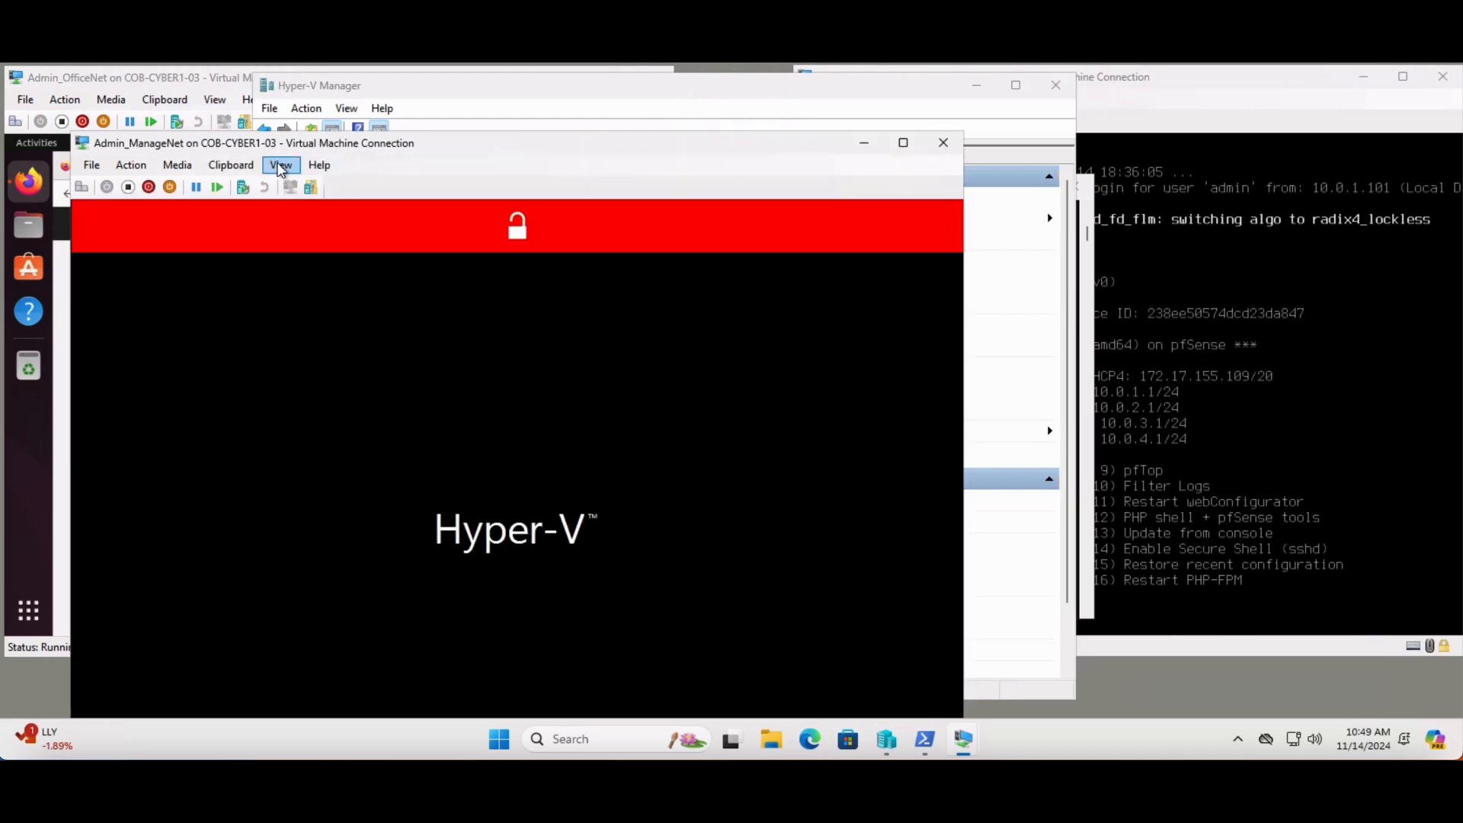
Set the Admin_ManageNet connection window's zoom level to 75% and reposition the window on the desktop
click(281, 166)
mouse_move(389, 244)
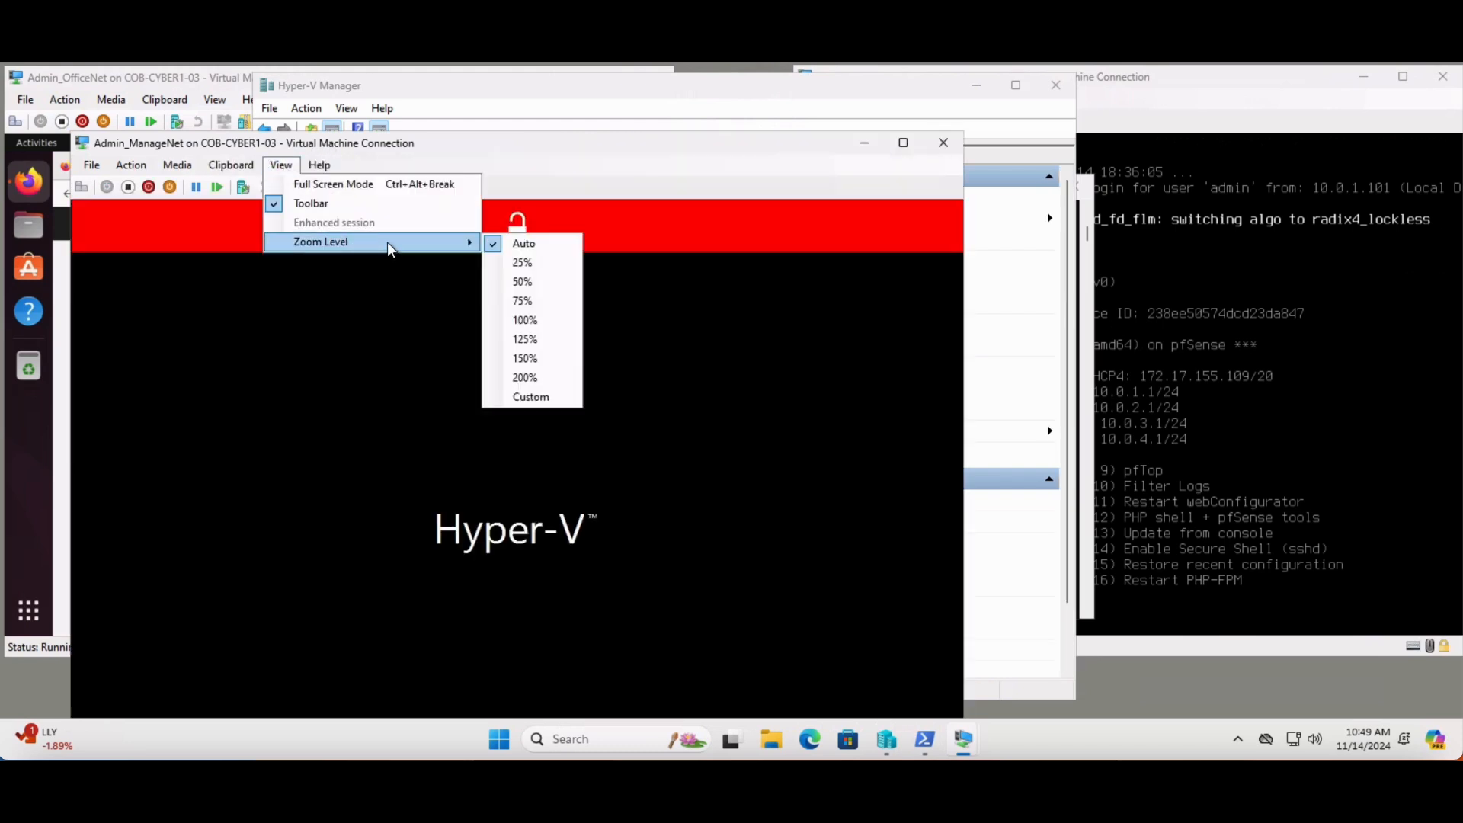
click(524, 303)
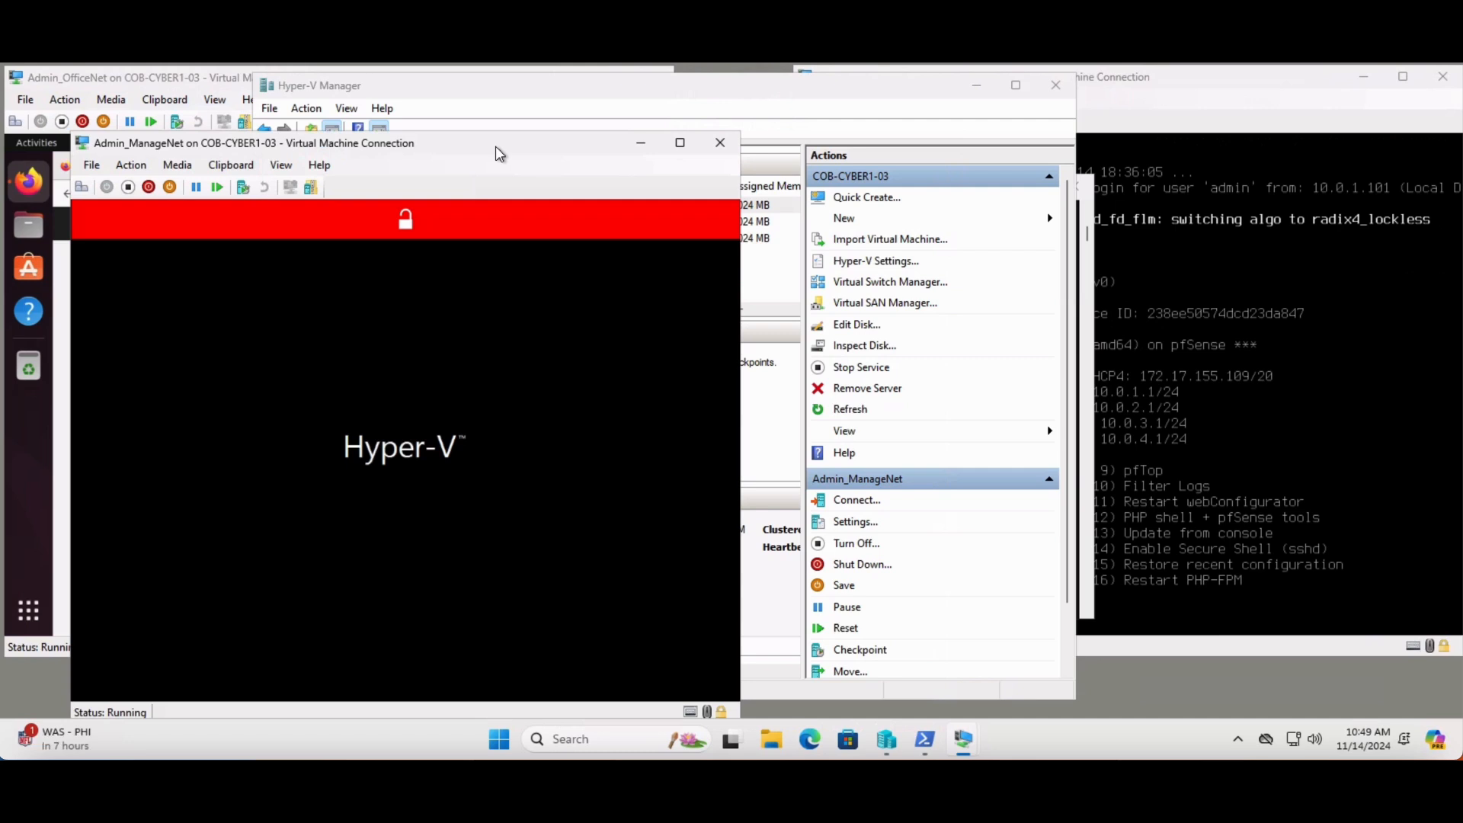
drag(507, 148, 677, 66)
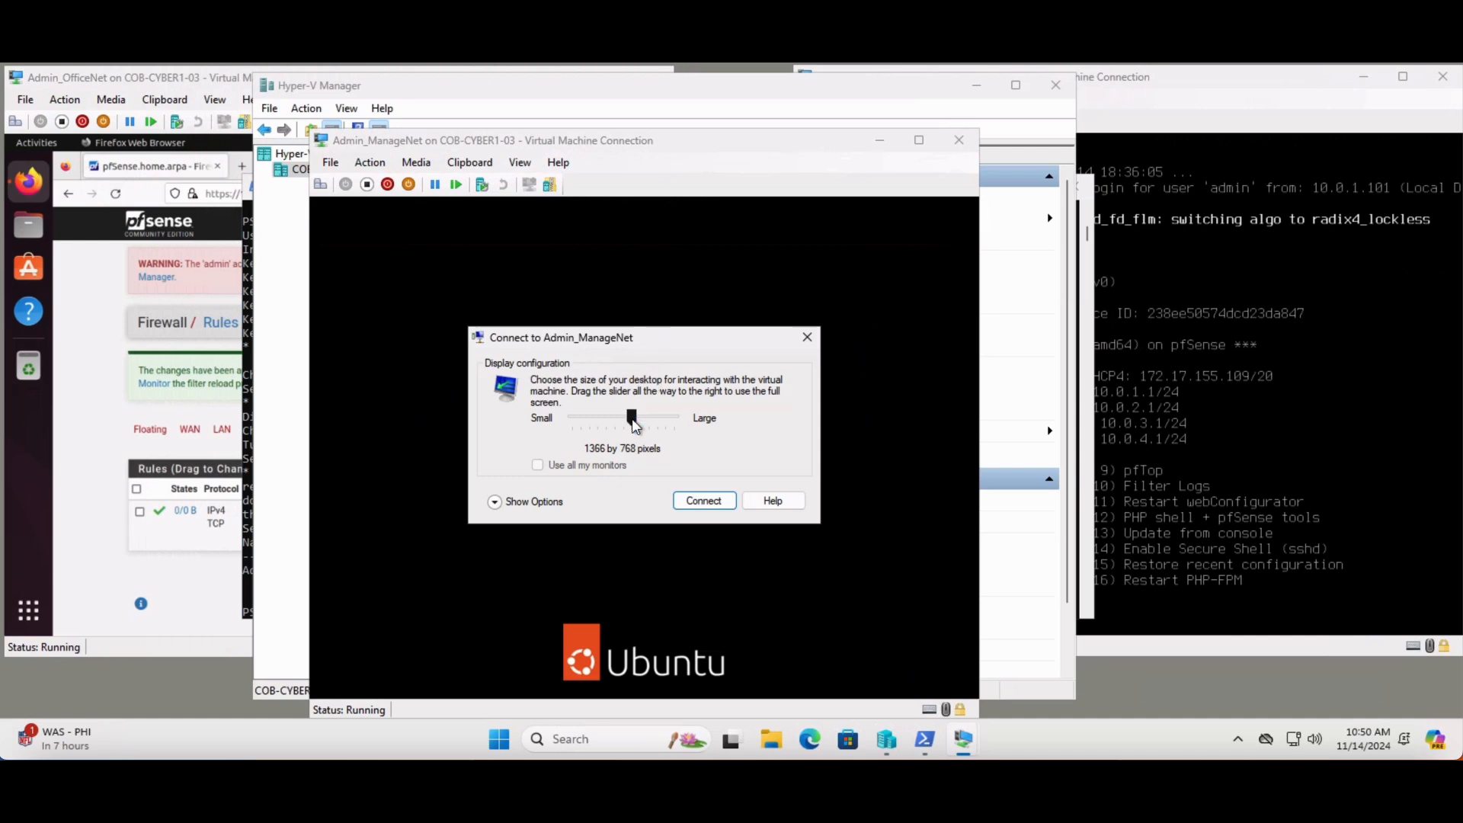
Set the Admin_ManageNet display size to 800 by 600 pixels and connect to the enhanced session
drag(632, 419, 588, 419)
drag(590, 423, 581, 424)
click(537, 503)
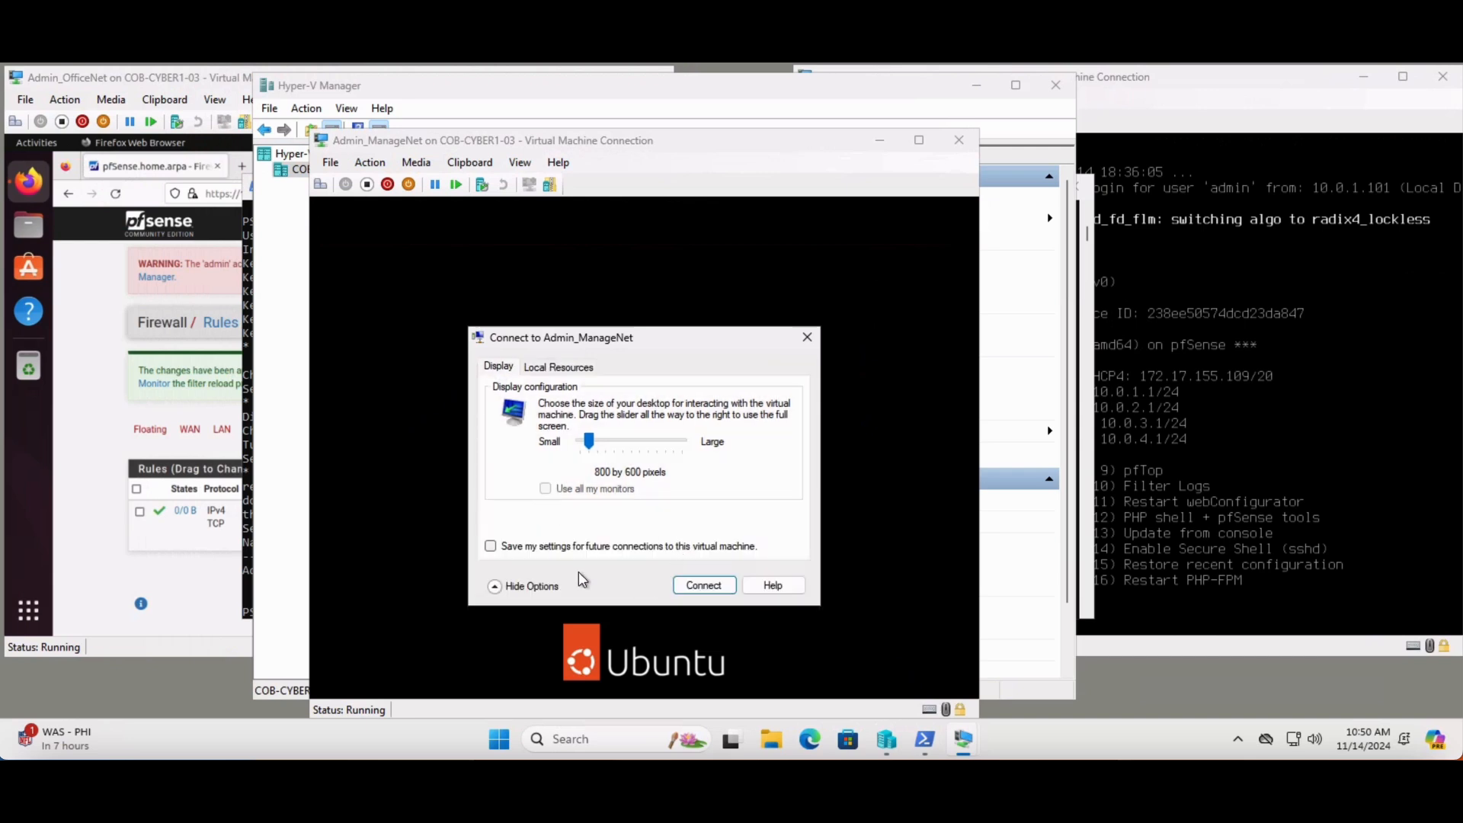
click(536, 583)
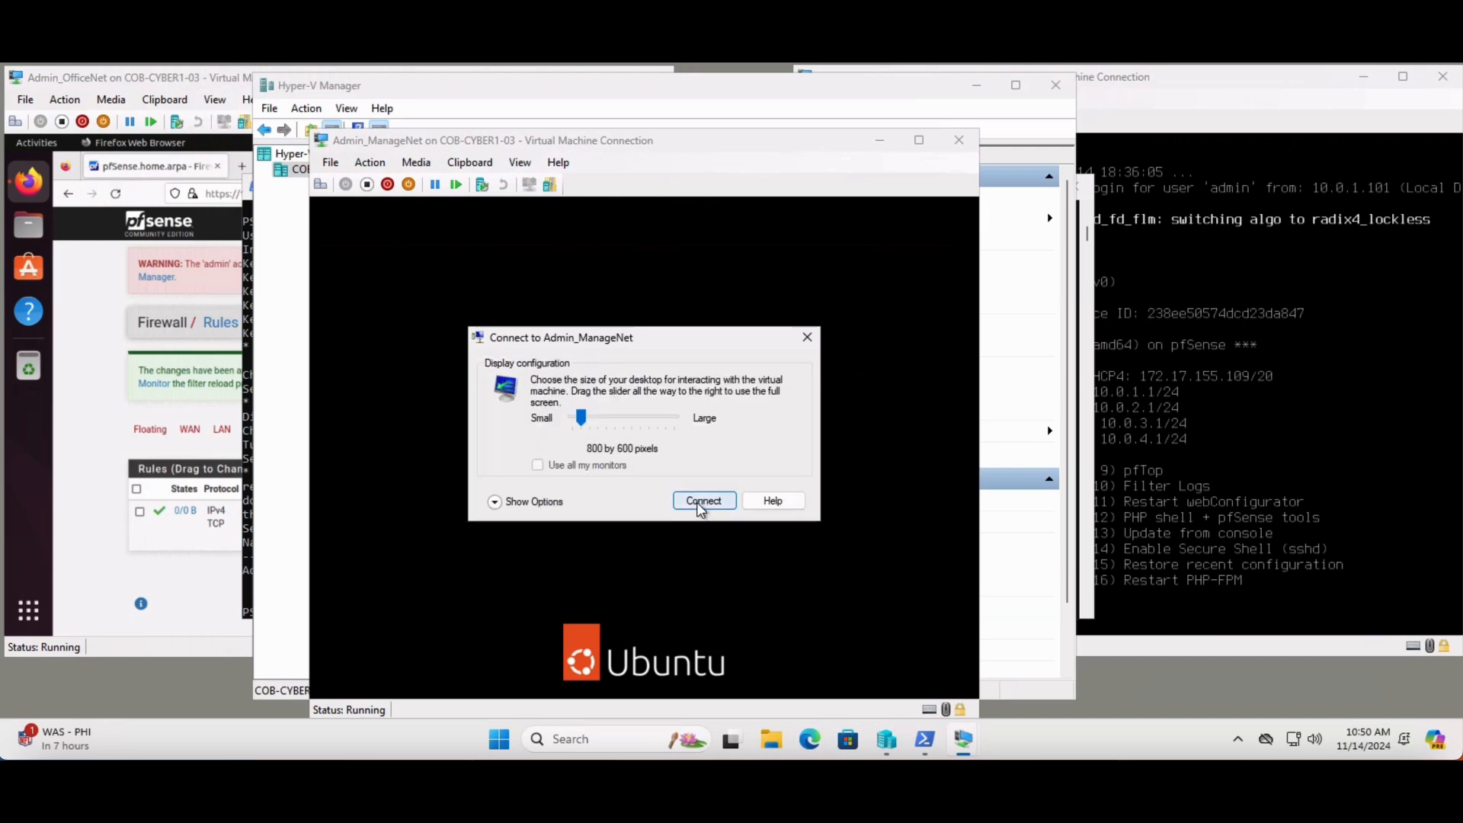
click(696, 500)
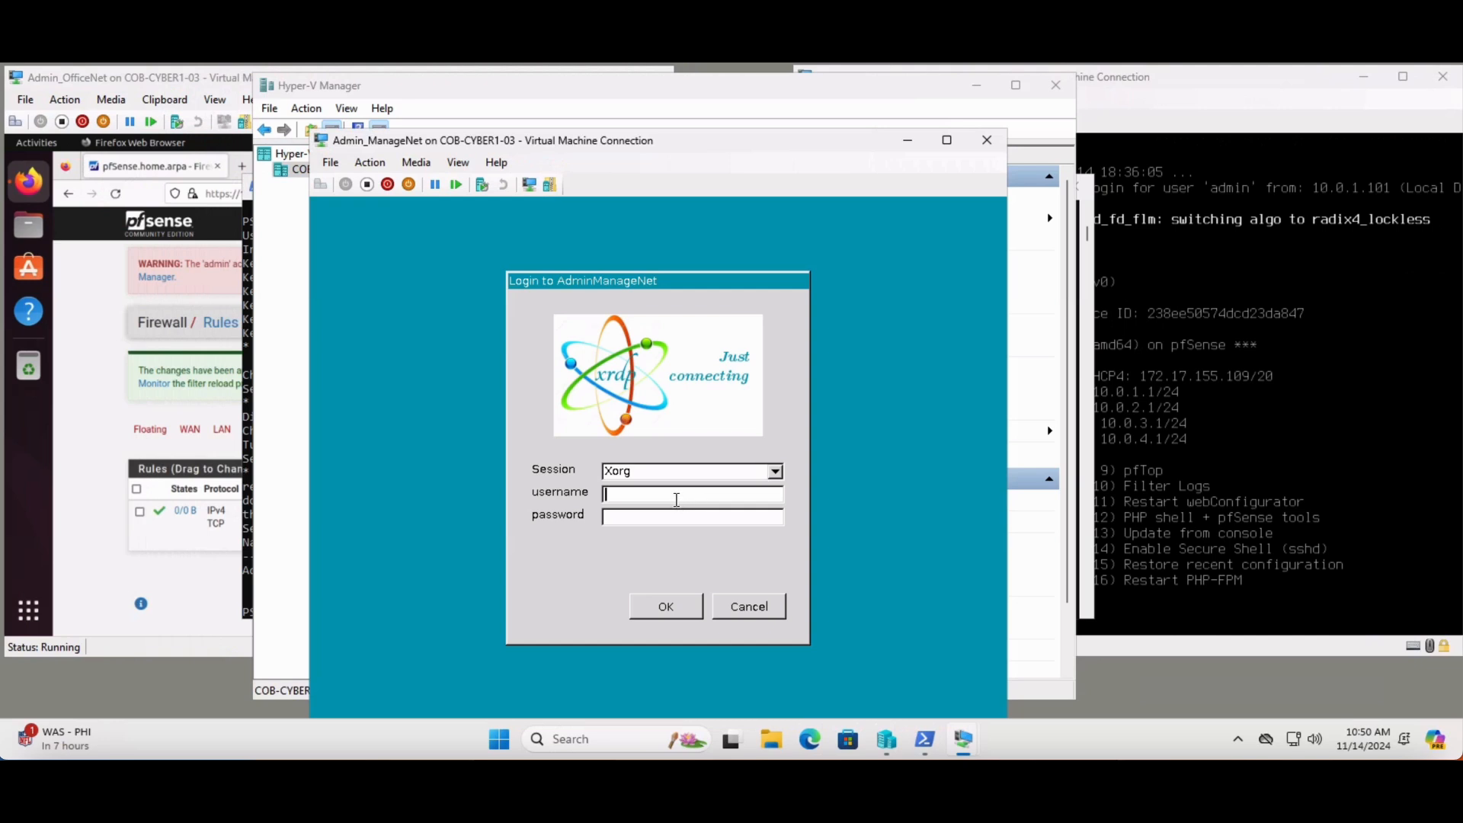
Log in to the Admin_ManageNet virtual machine's Xorg session as isadmin01 with the account password
text(isadmin01)
key(Tab)
text(**********)
click(665, 610)
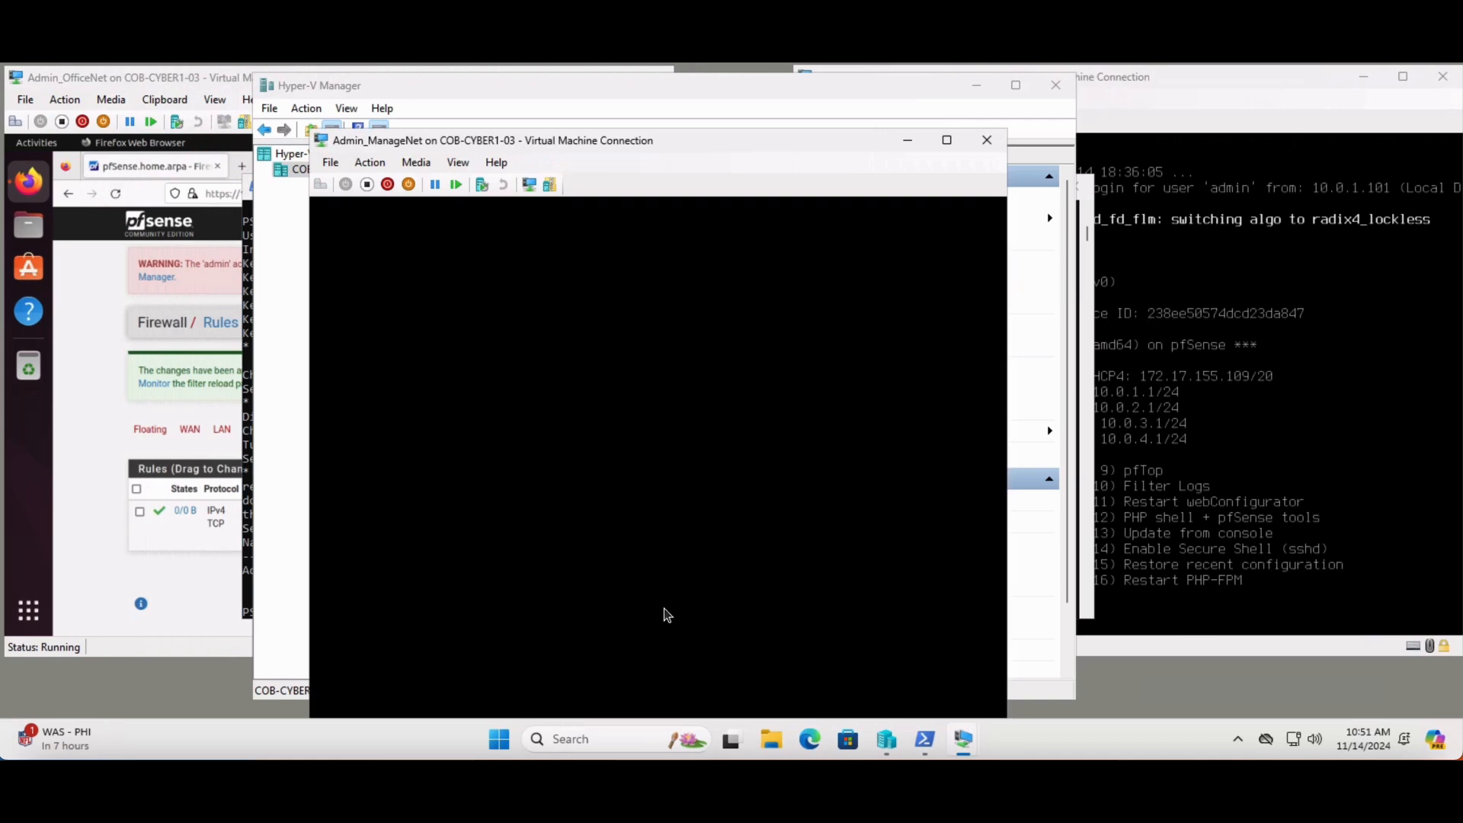
click(458, 163)
click(644, 160)
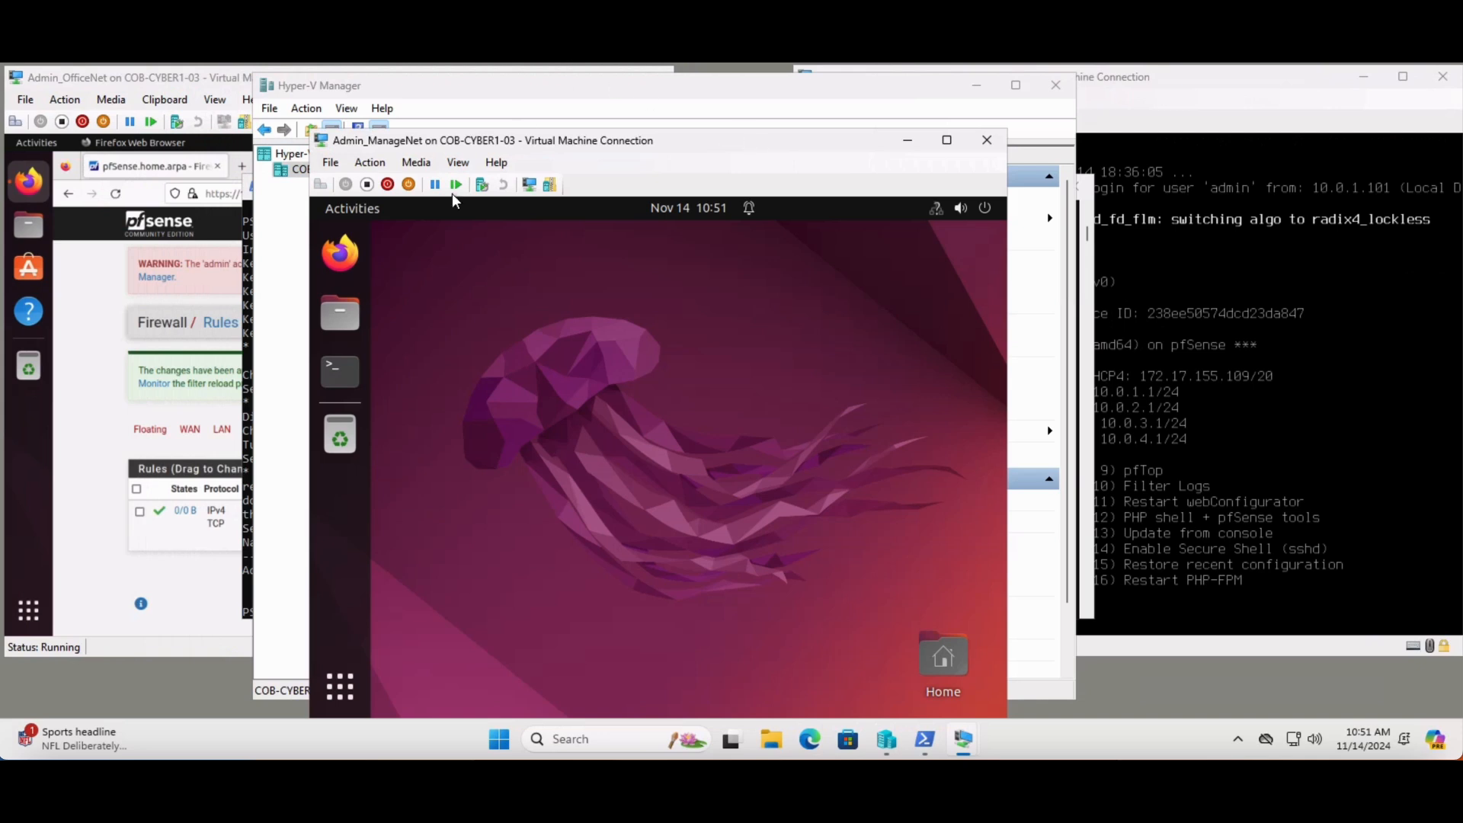
Open Firefox in the Admin_ManageNet virtual machine, decline making it the default browser, and go to 10.0.4.1
click(356, 255)
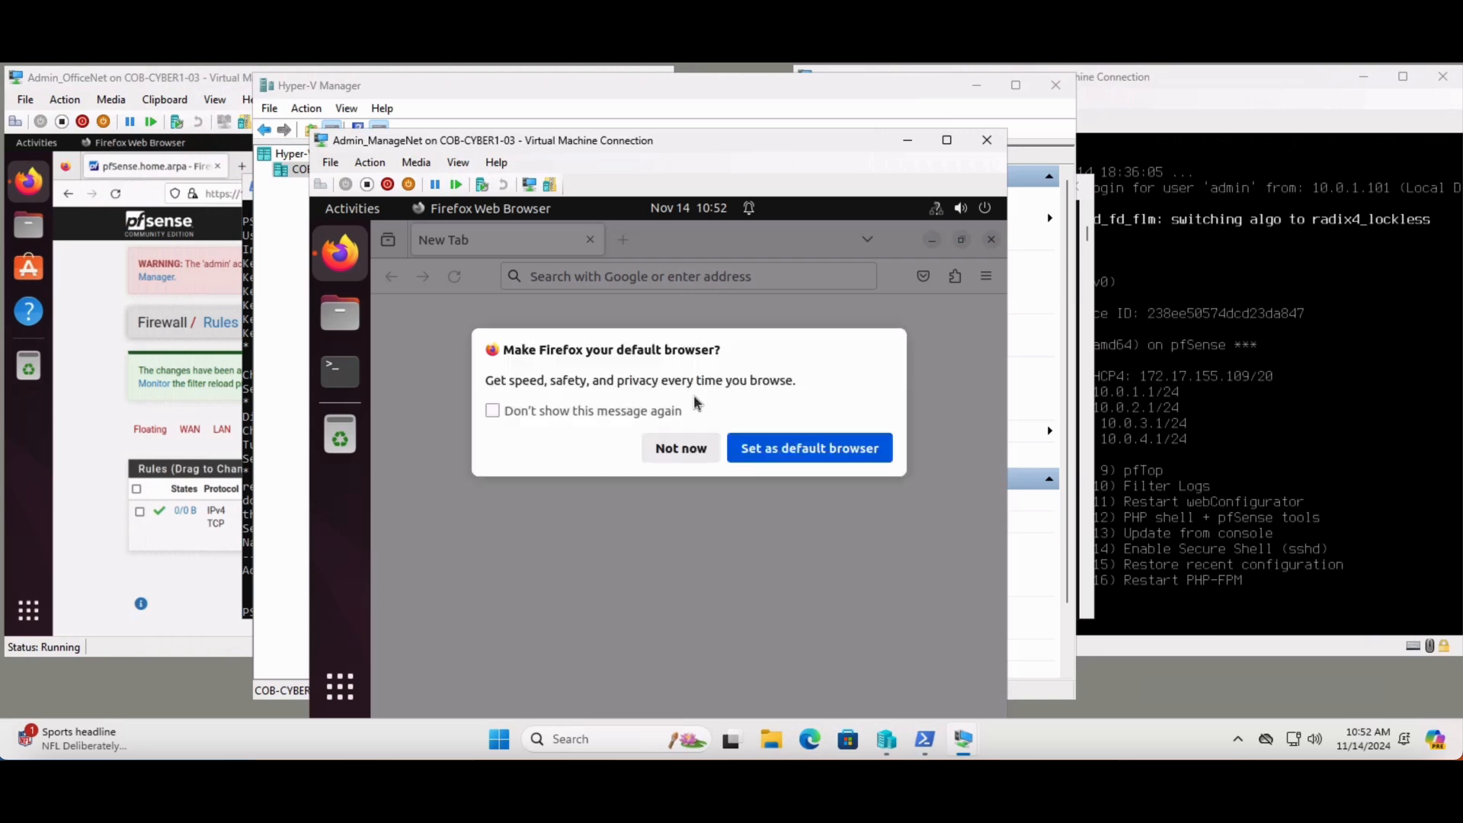
click(683, 449)
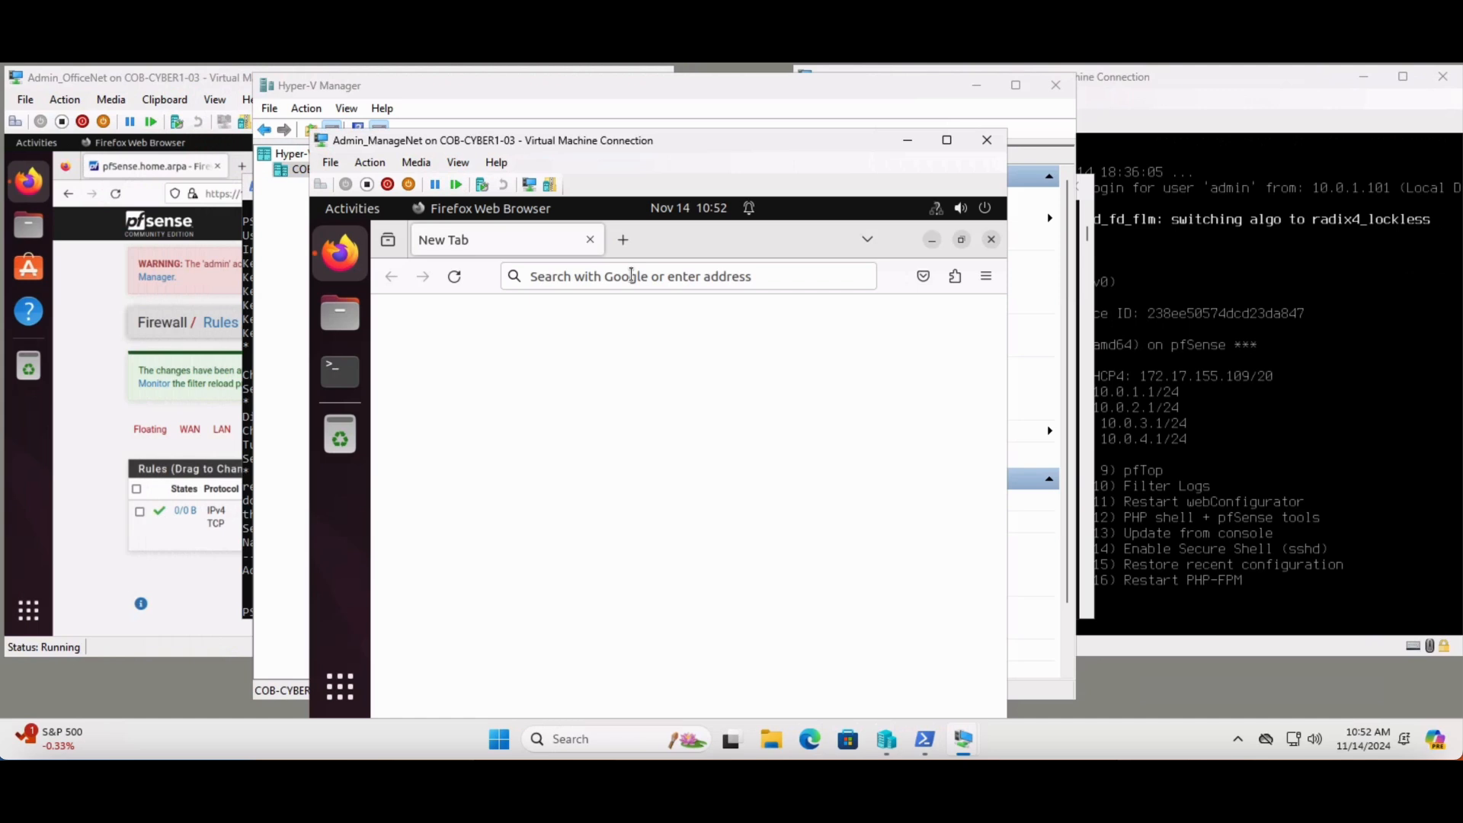
click(631, 276)
text(10)
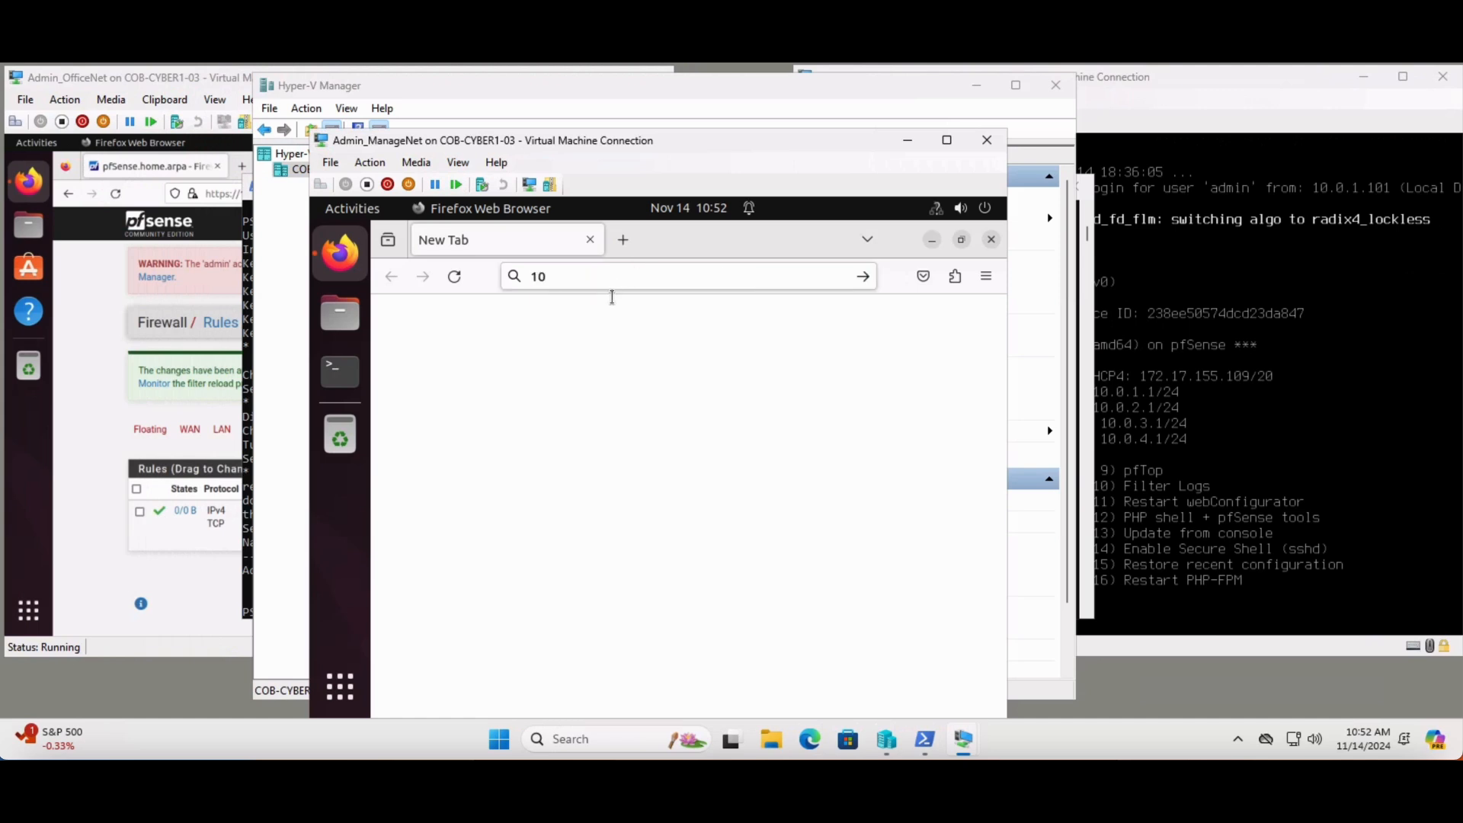
text(.0)
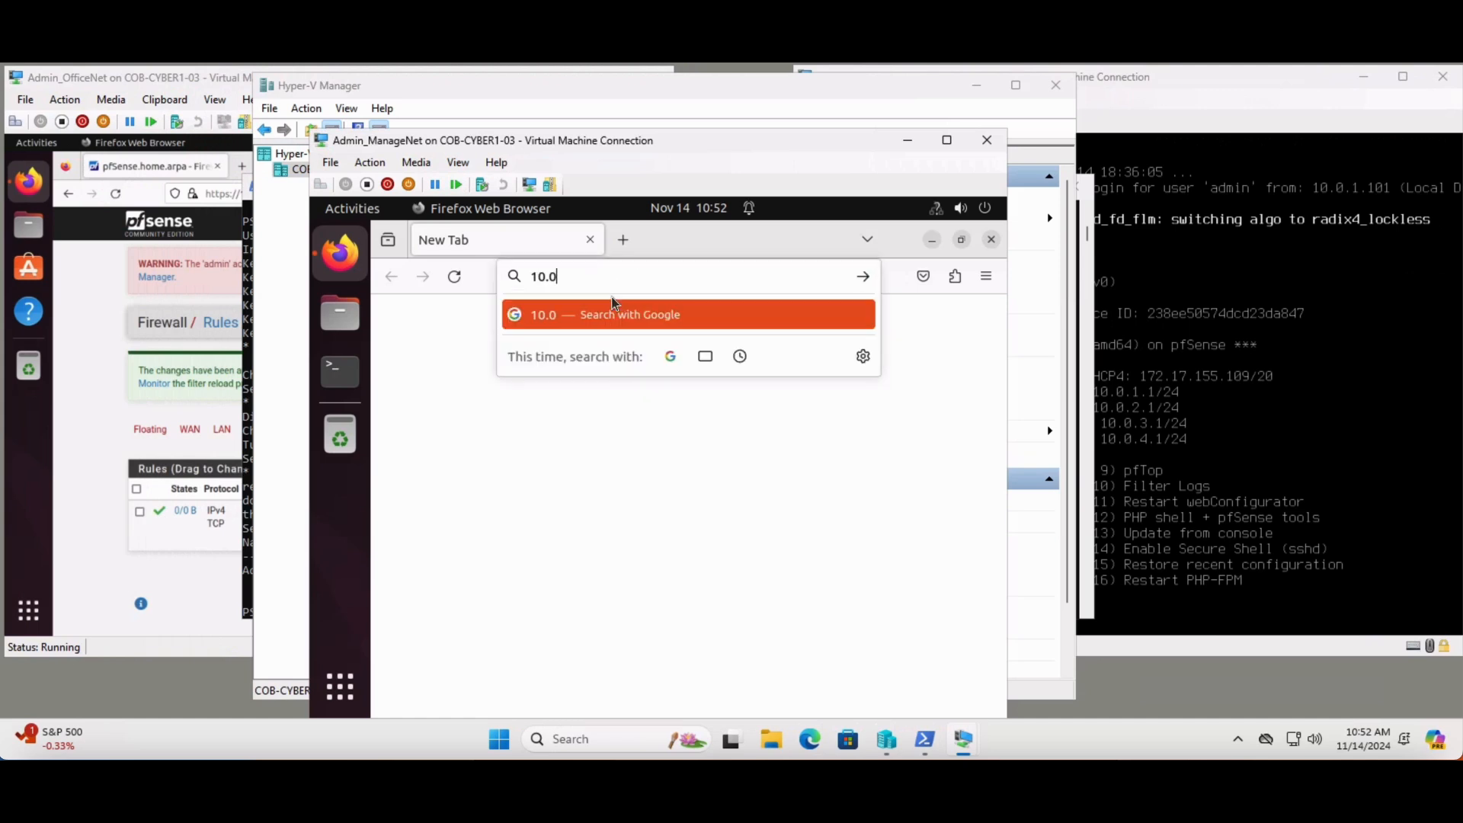
text(.4.1)
key(Return)
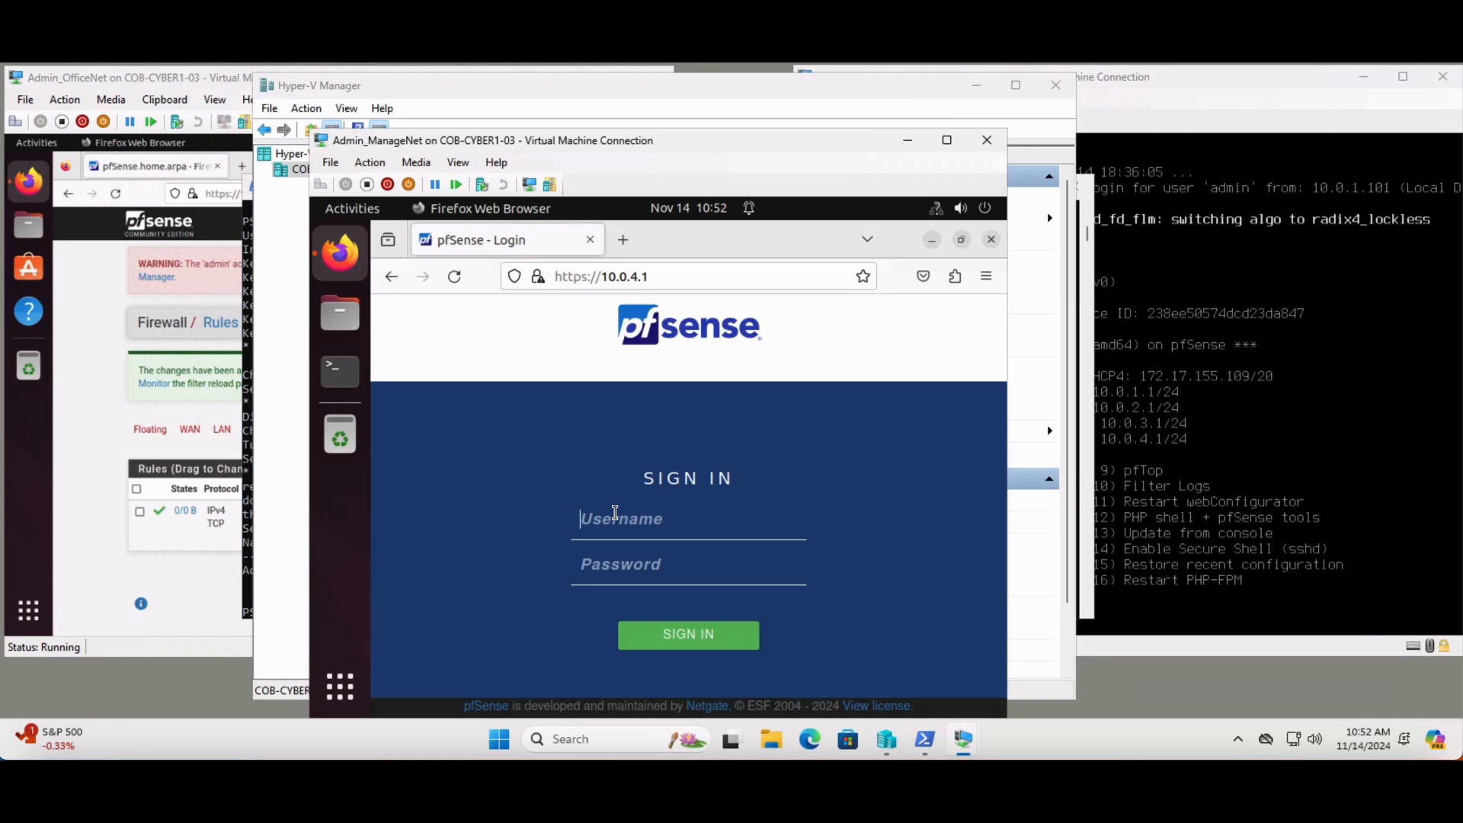
Sign in to the pfSense web interface as admin with the account password
text(admin)
key(Tab)
text(*******)
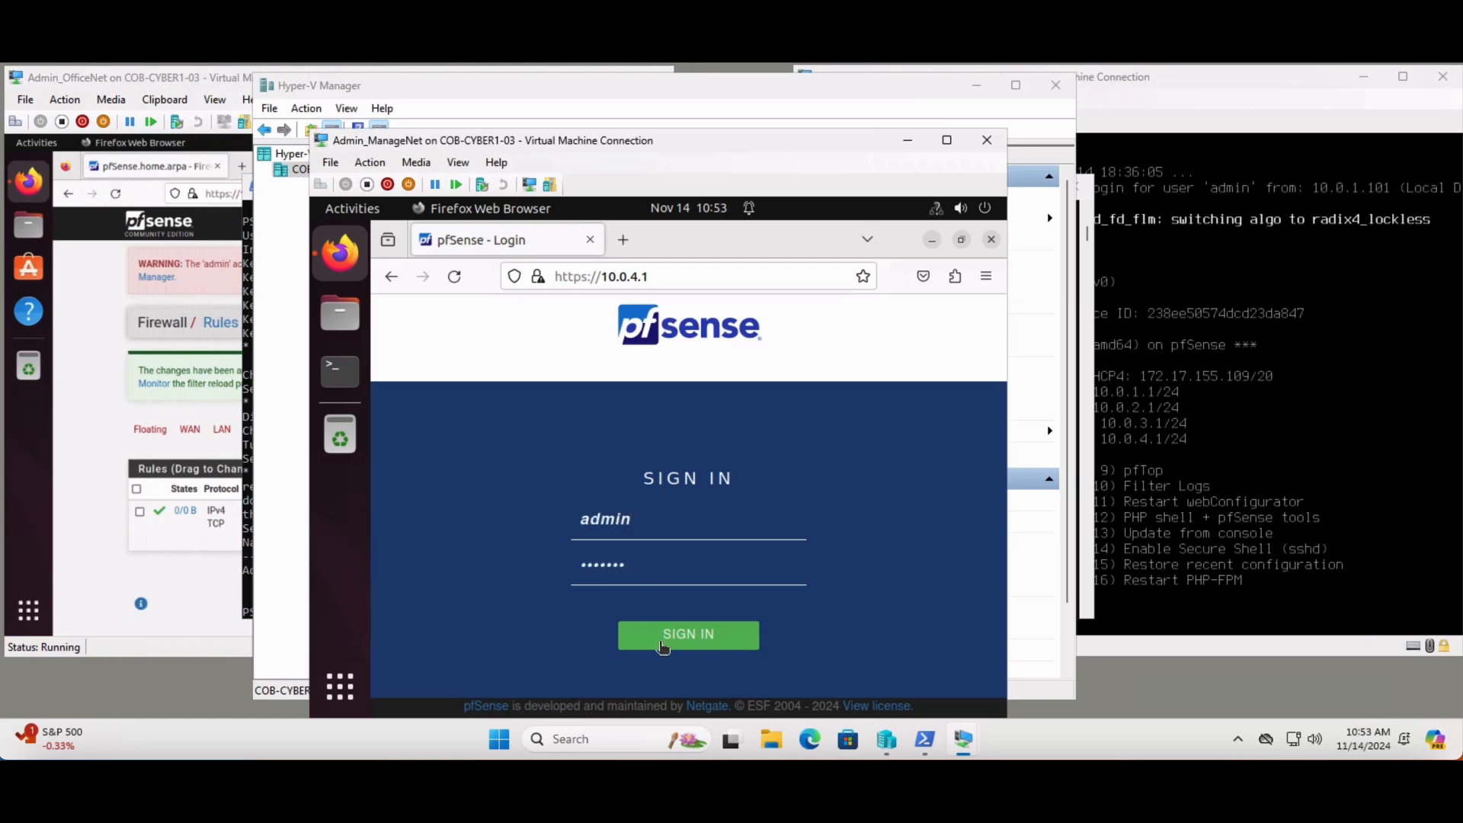
click(662, 646)
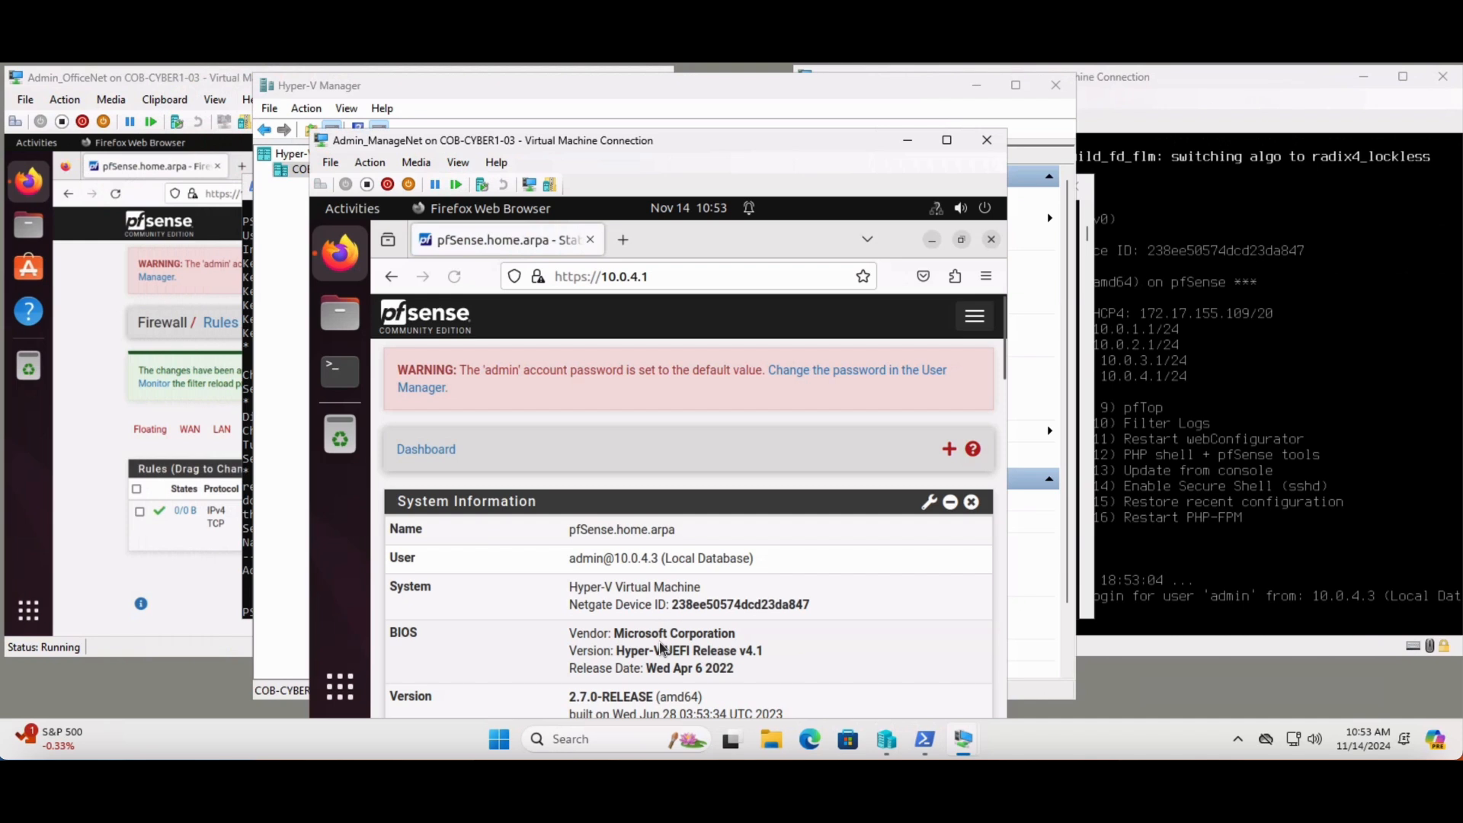
click(1161, 516)
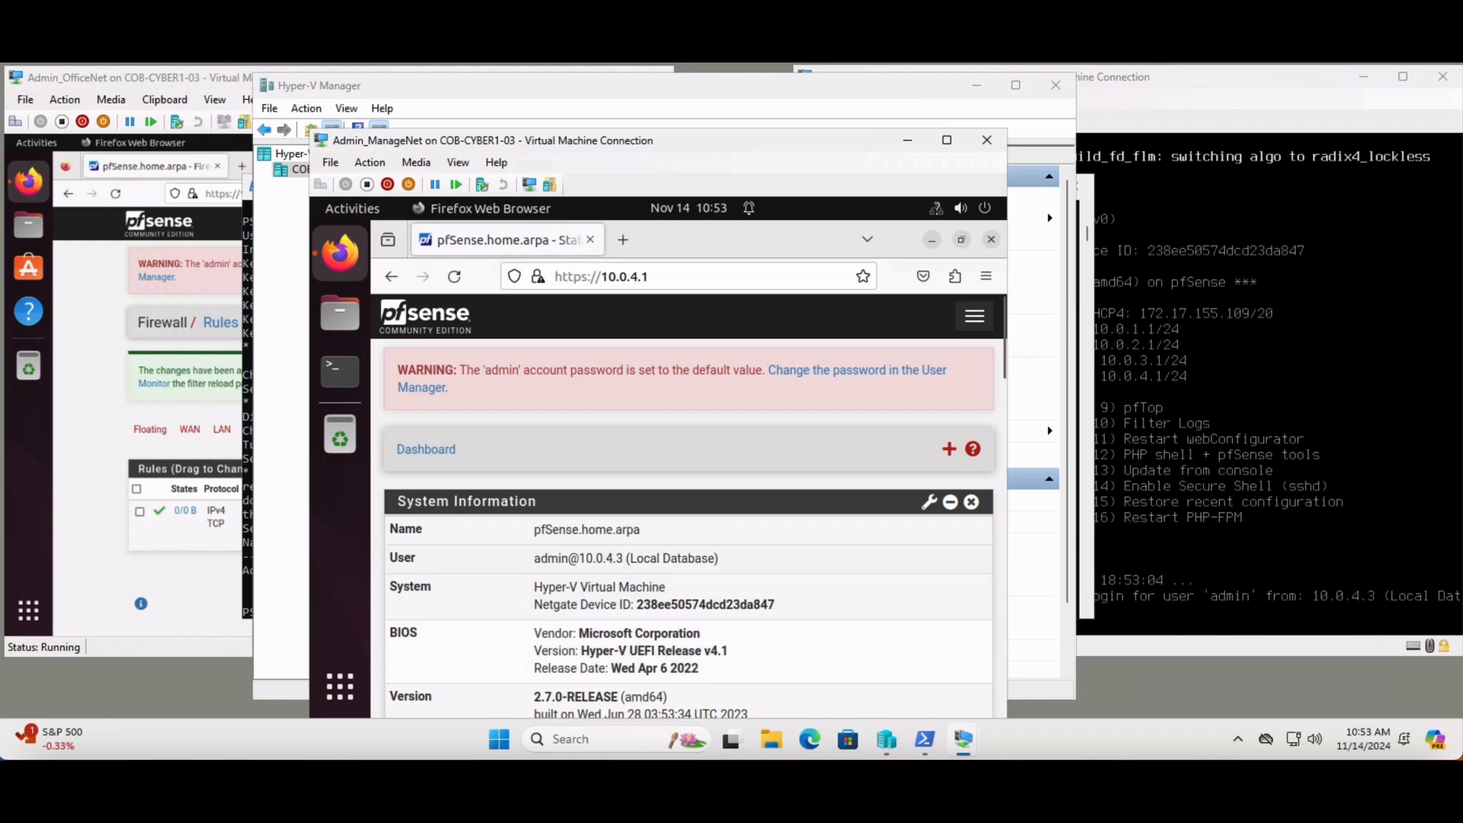